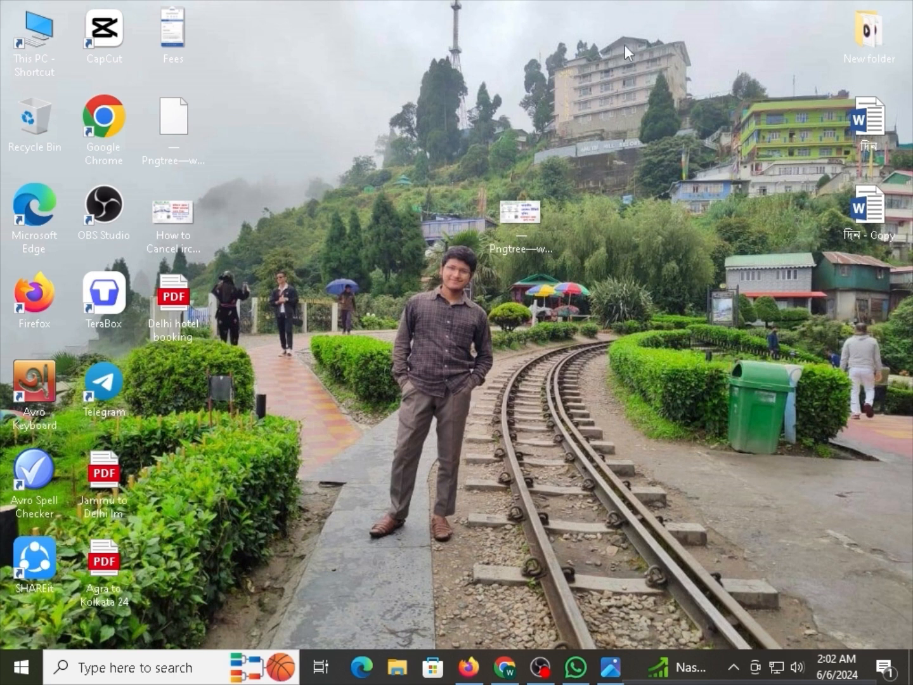
Open Firefox and search Google for 'epassport' from the address bar suggestion.
left_click(470, 664)
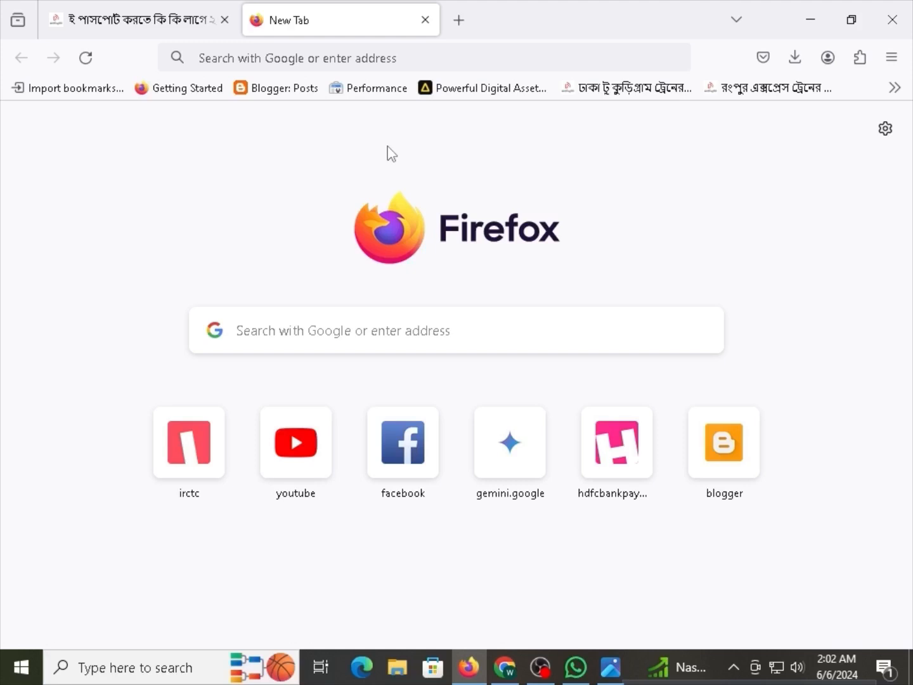
left_click(394, 49)
type("e")
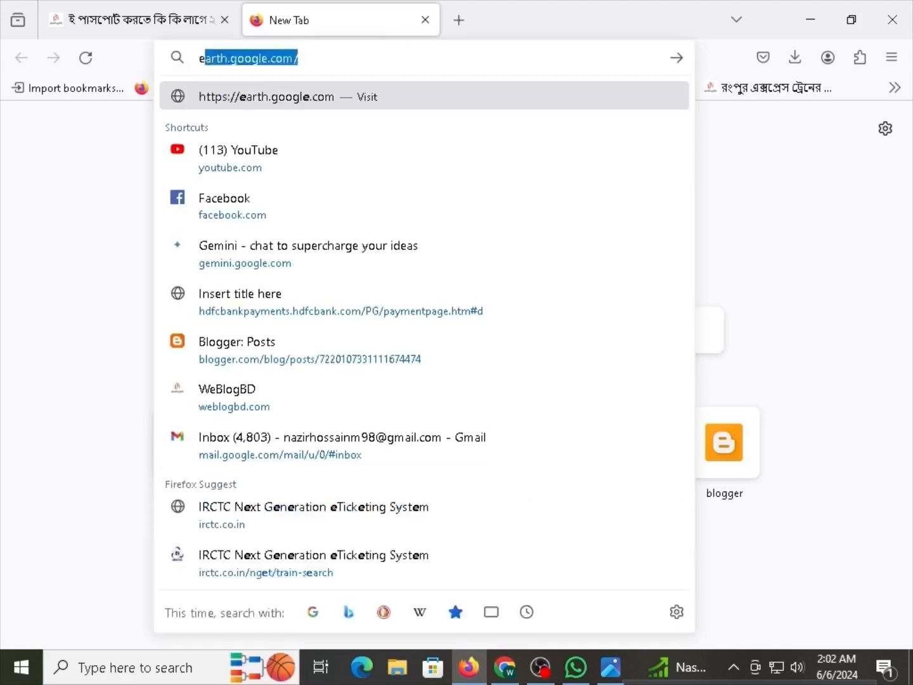
type("o")
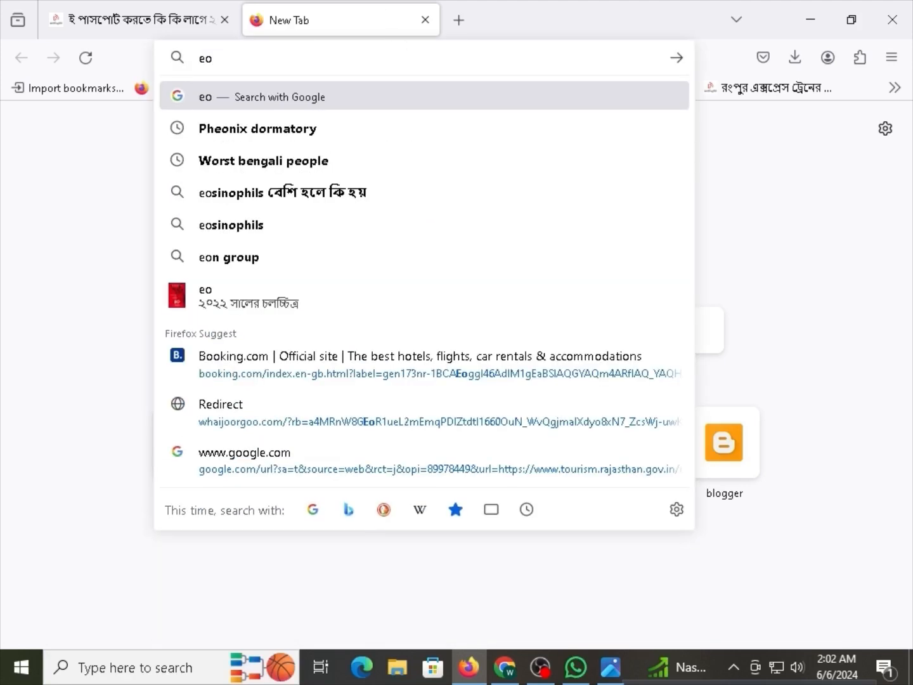
key("BackSpace")
type("pa")
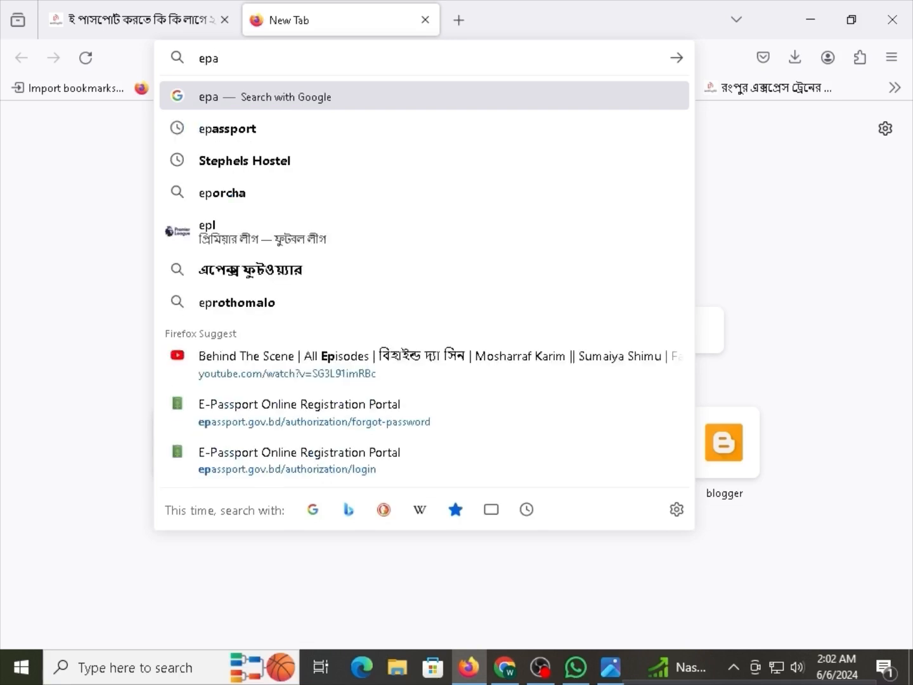
type("ss")
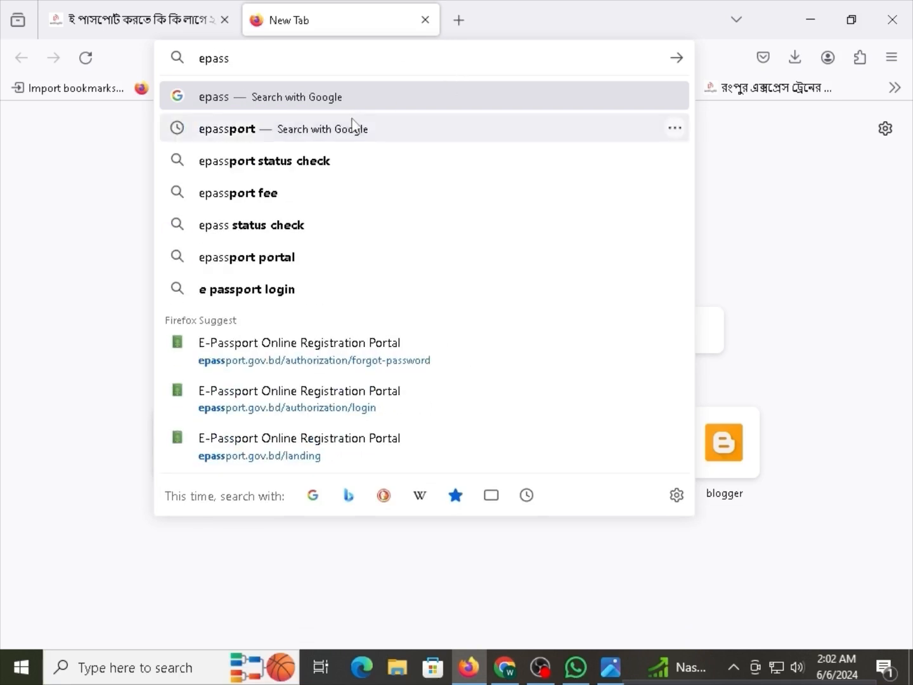
left_click(353, 126)
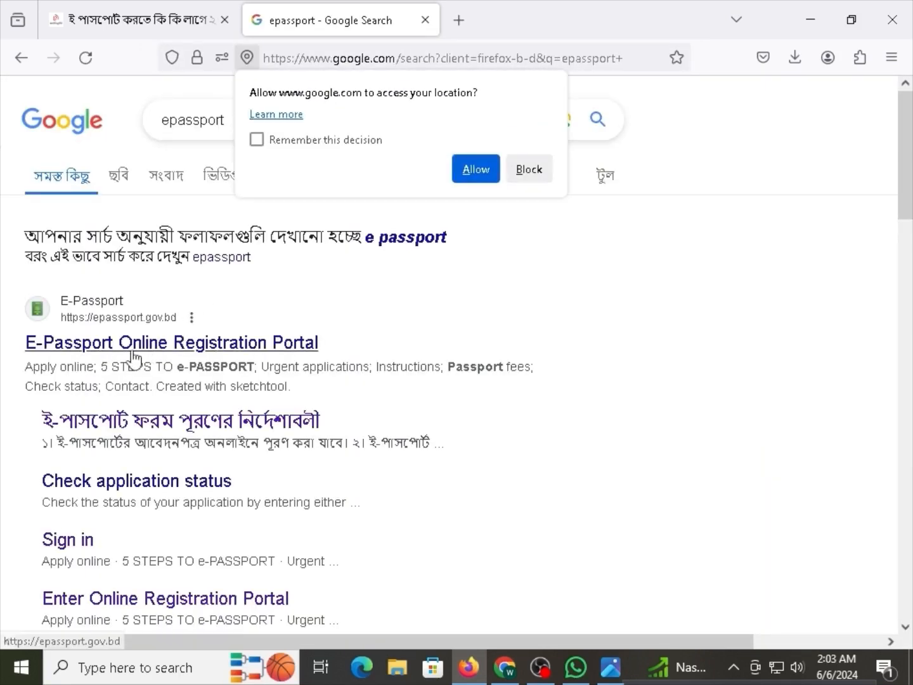
Open the E-Passport Online Registration Portal result and read through its INSTRUCTIONS page.
left_click(298, 352)
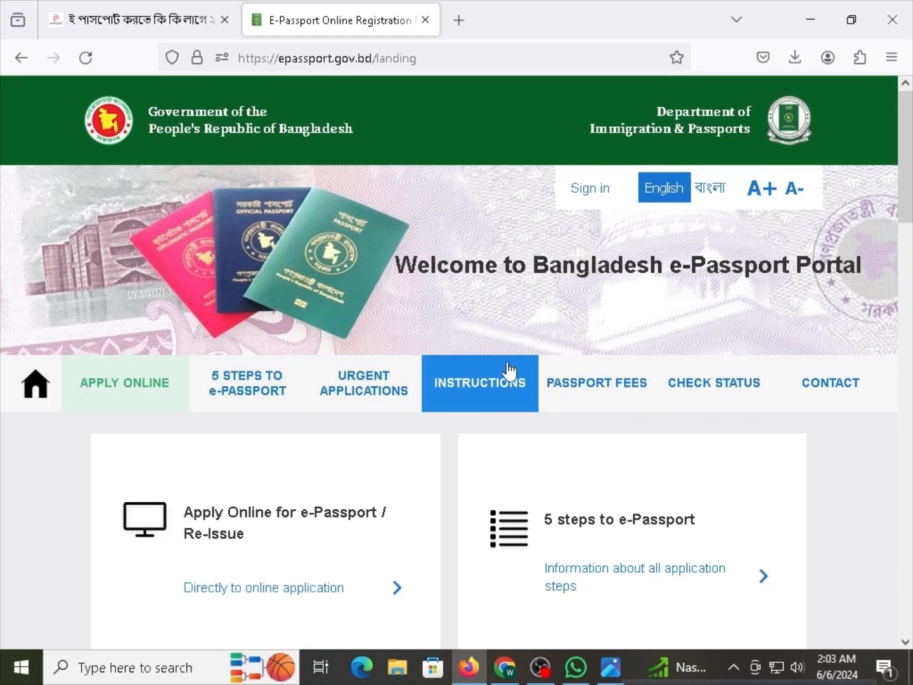
left_click(462, 385)
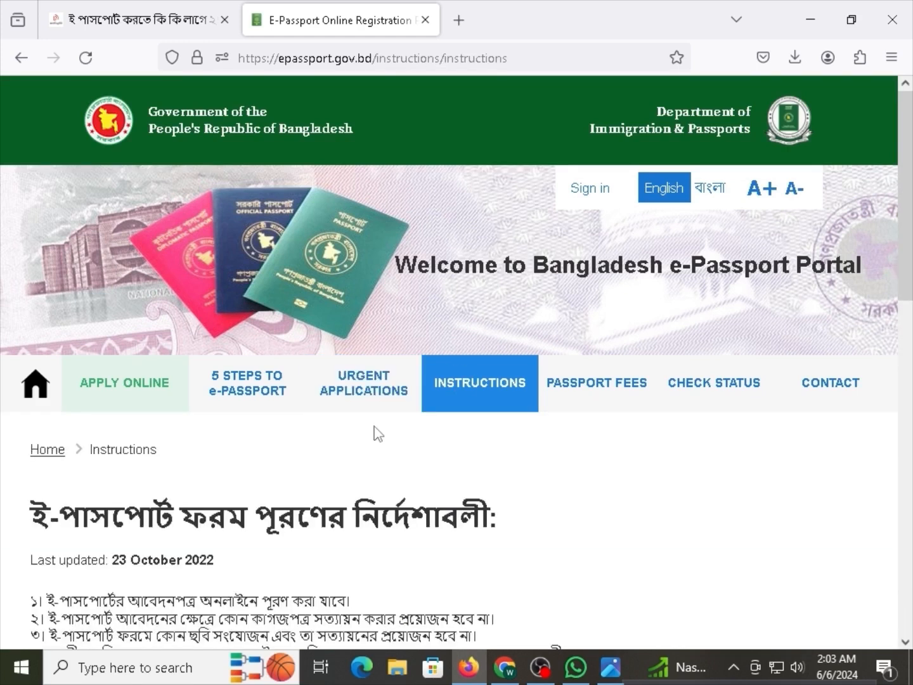
scroll(373, 431, "down", 2)
left_click_drag(300, 343, 409, 341)
left_click_drag(149, 492, 334, 521)
scroll(292, 560, "down", 3)
left_click(358, 506)
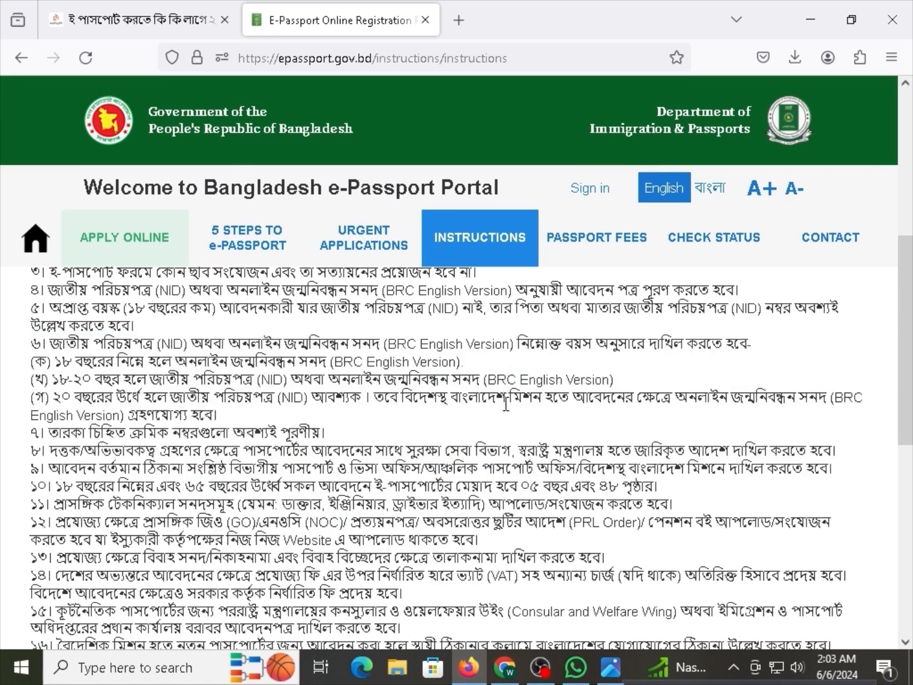
Open PASSPORT FEES and review the 48 pages, 5-year validity inside-Bangladesh fees.
left_click(616, 254)
scroll(244, 452, "down", 3)
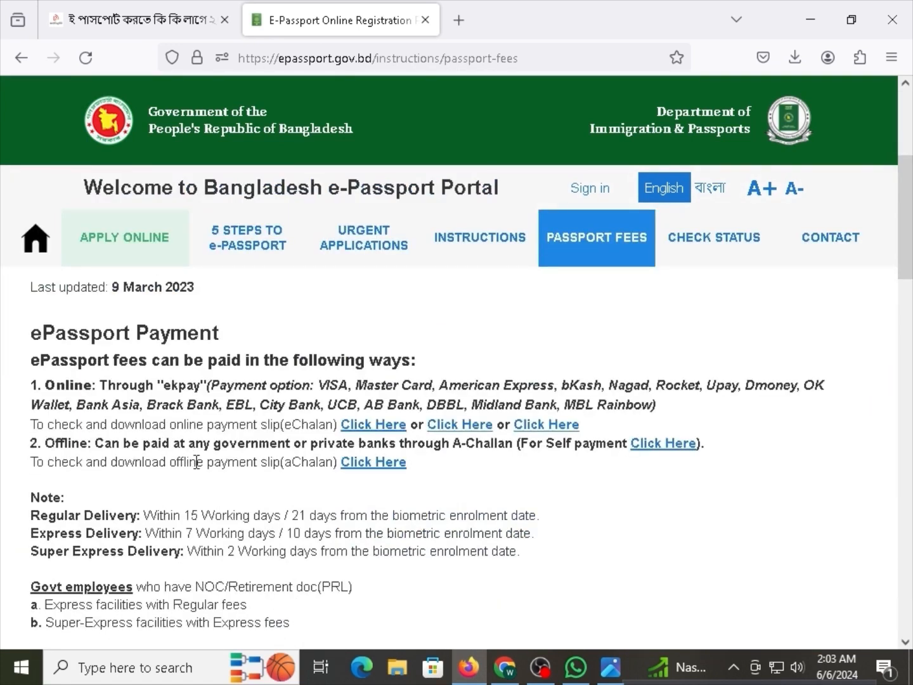
scroll(213, 466, "down", 2)
scroll(214, 466, "up", 1)
scroll(202, 459, "down", 2)
scroll(163, 467, "down", 1)
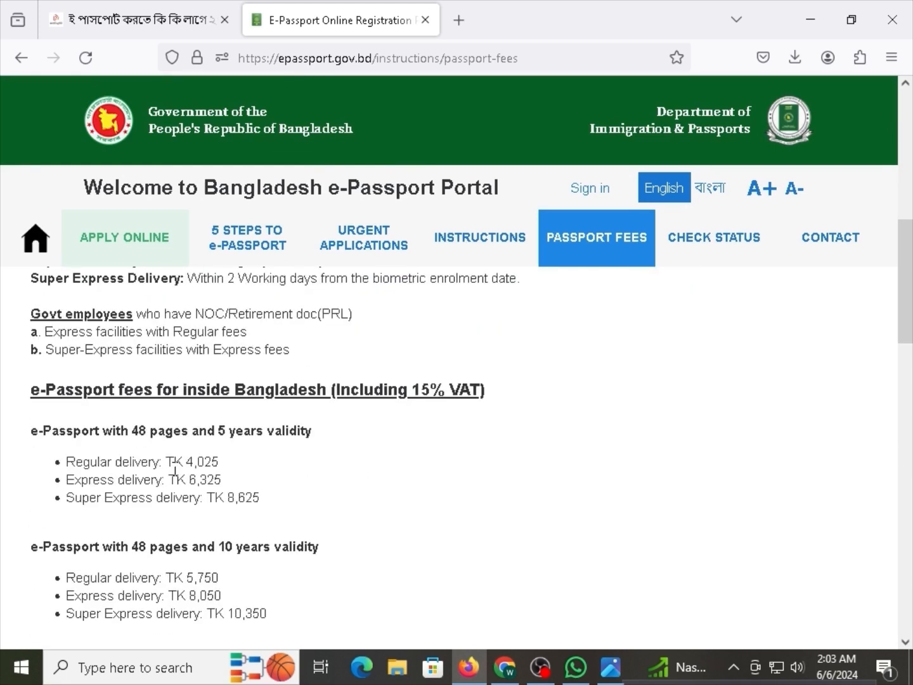
left_click_drag(121, 431, 144, 425)
left_click(136, 462)
left_click_drag(121, 436, 156, 432)
left_click(191, 436)
left_click(190, 434)
left_click_drag(312, 435, 31, 434)
left_click(63, 439)
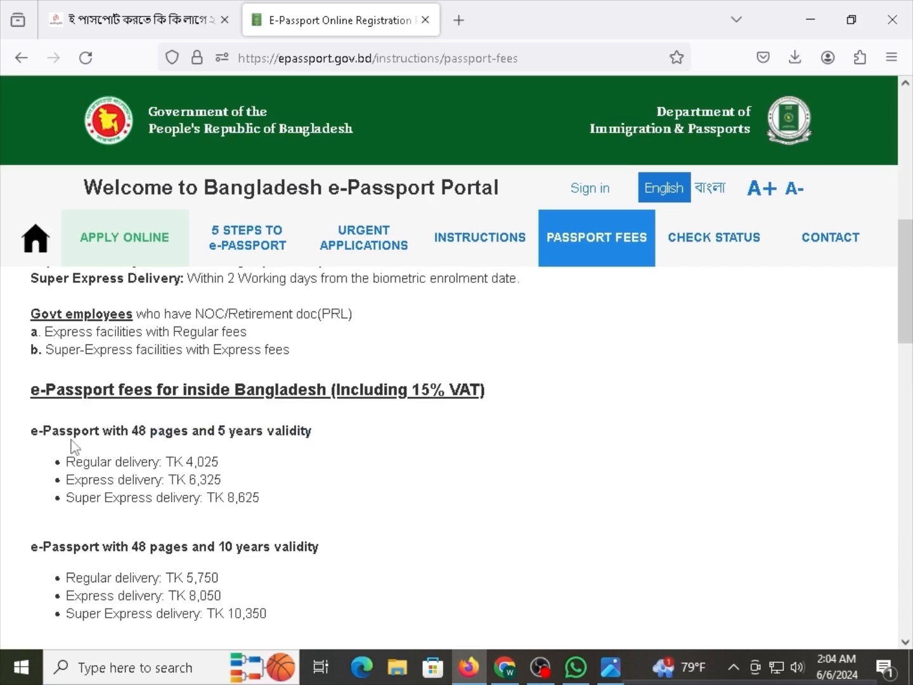
Scroll further and review the 64 pages, 5-year validity fee heading.
scroll(75, 448, "down", 2)
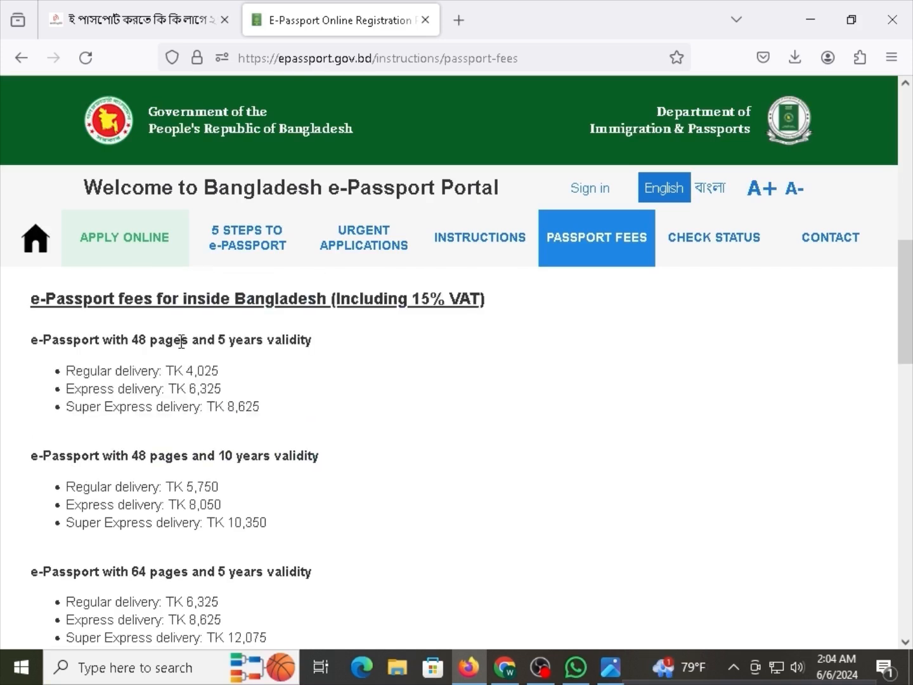
left_click_drag(175, 340, 229, 339)
left_click(254, 339)
scroll(234, 414, "down", 3)
left_click_drag(168, 481, 243, 483)
left_click(242, 483)
triple_click(242, 484)
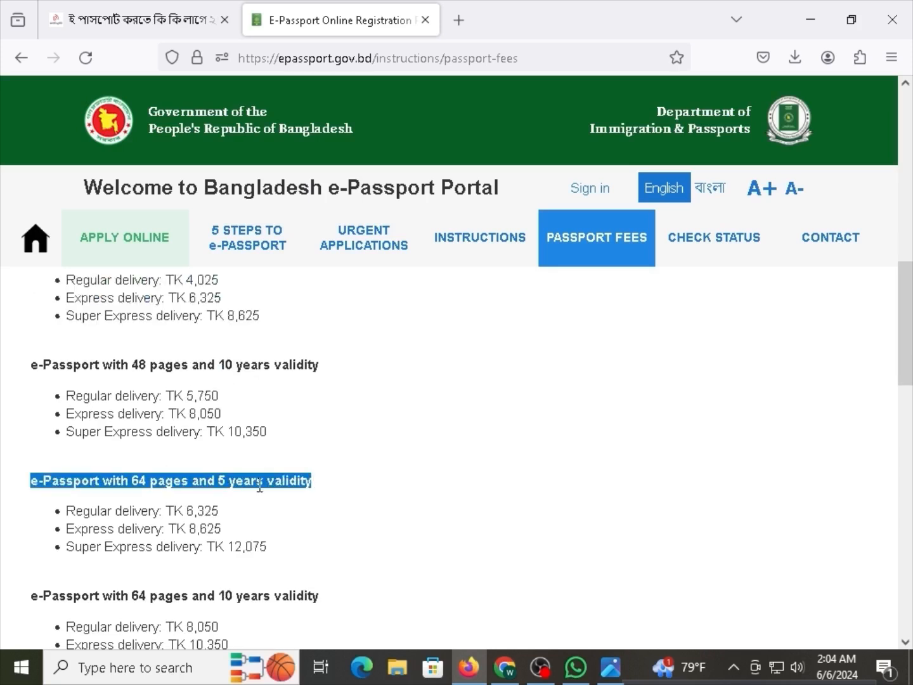
left_click(240, 483)
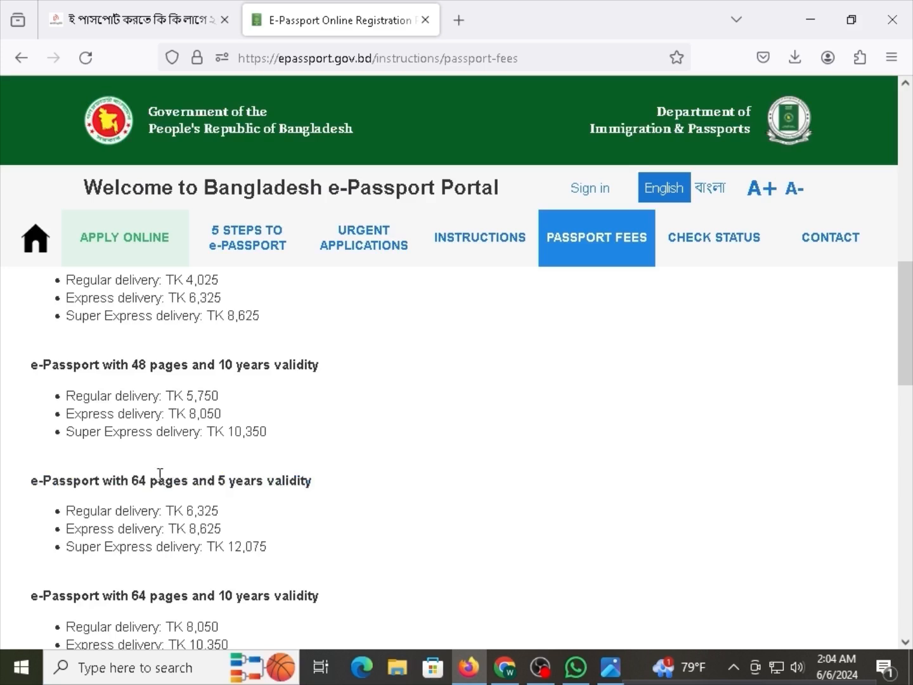
left_click_drag(159, 482, 194, 481)
left_click(210, 487)
scroll(210, 486, "up", 1)
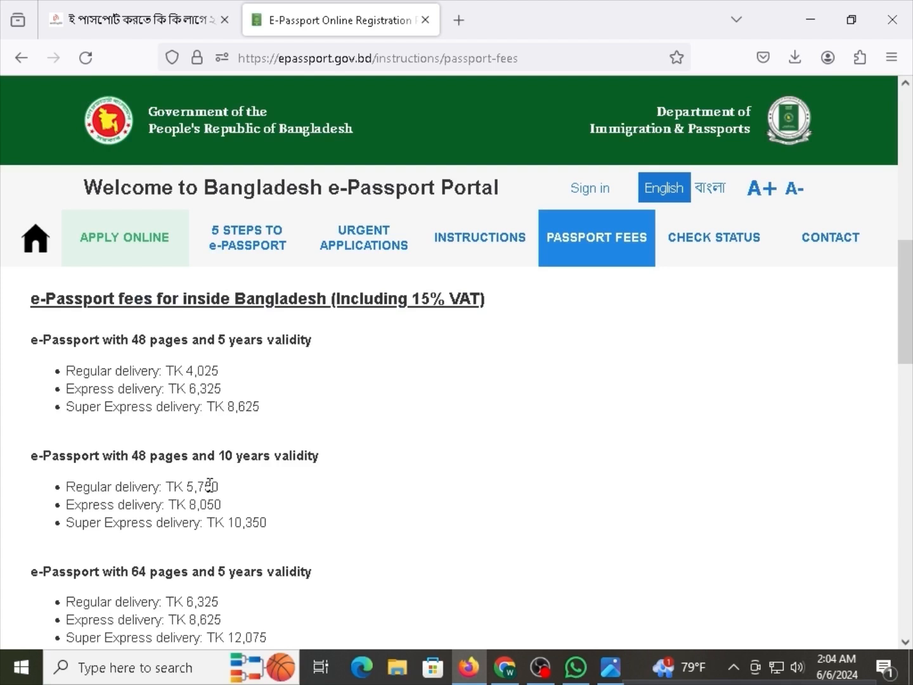
scroll(209, 486, "up", 1)
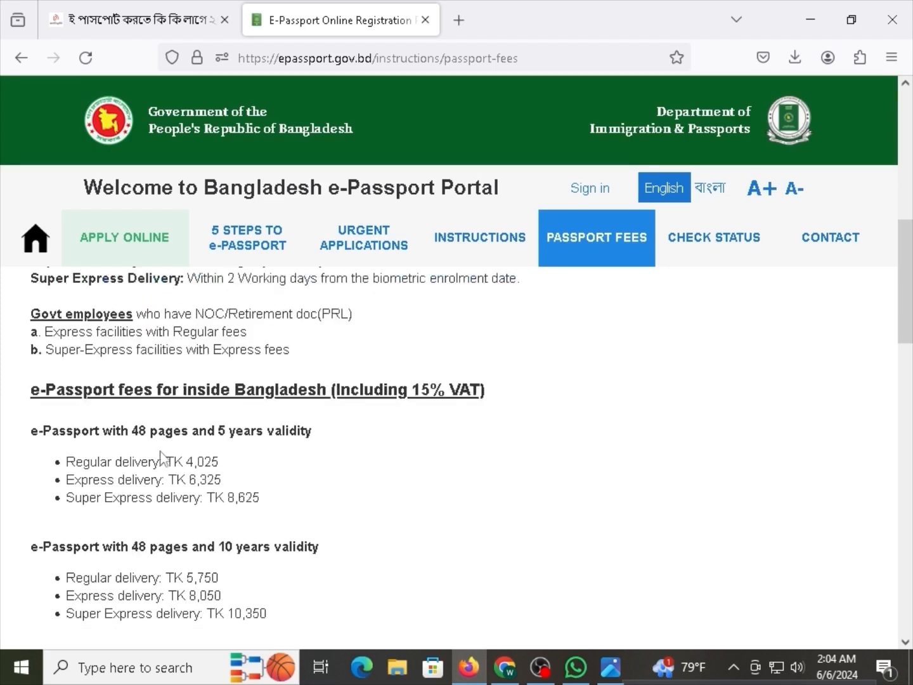
left_click_drag(117, 432, 164, 431)
scroll(188, 516, "down", 2)
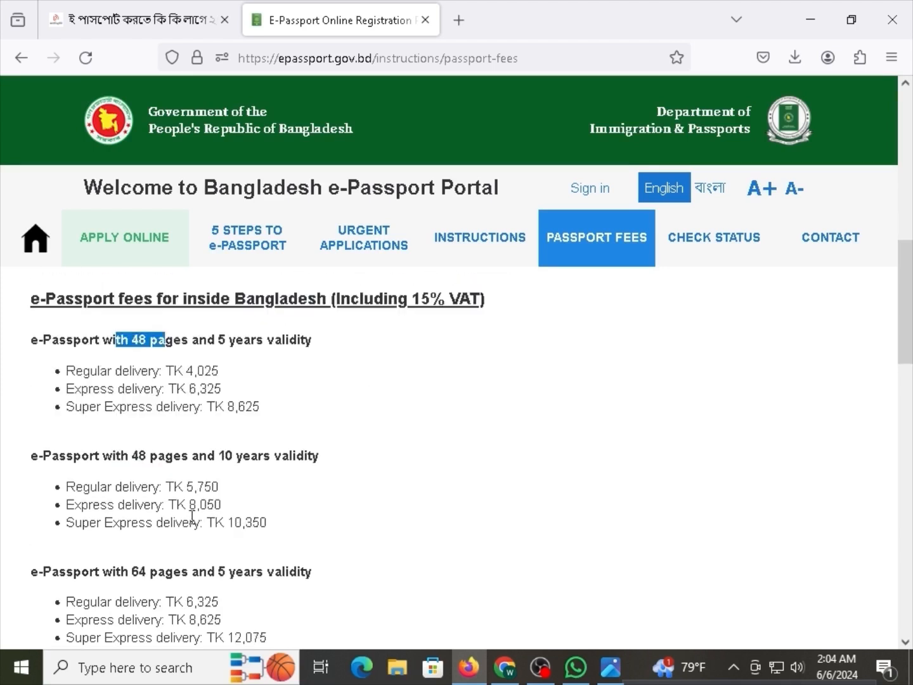
left_click_drag(177, 486, 257, 485)
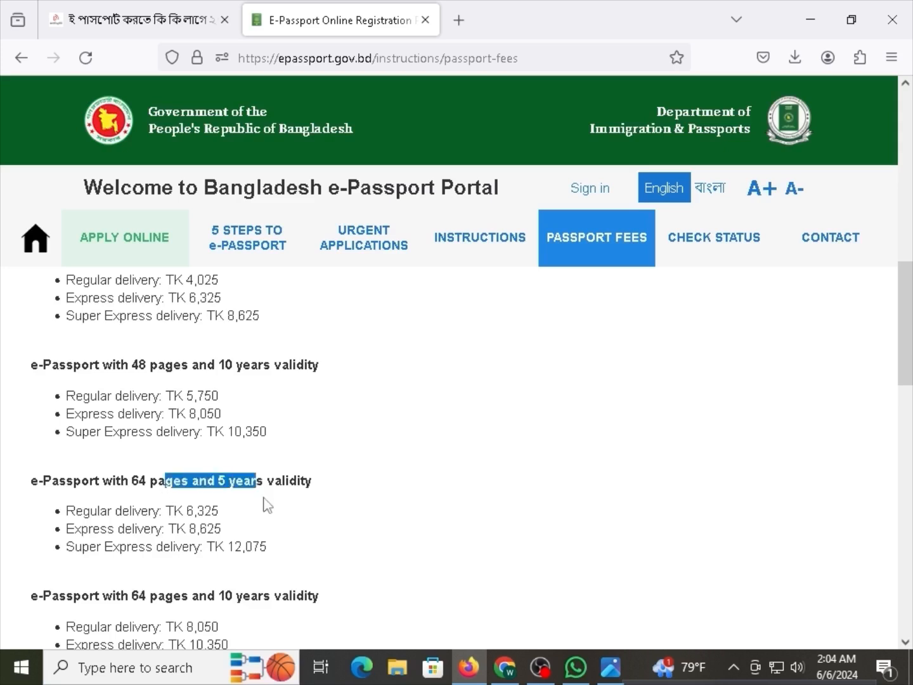
scroll(265, 503, "up", 1)
left_click_drag(209, 340, 249, 352)
left_click_drag(251, 455, 216, 455)
left_click_drag(209, 343, 236, 340)
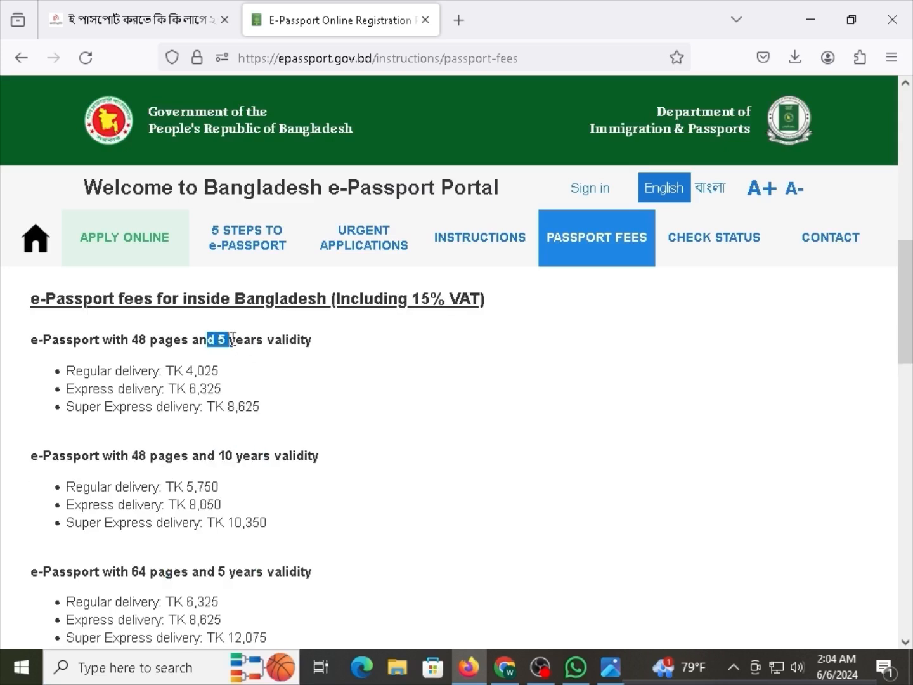
left_click(248, 360)
left_click_drag(248, 456, 296, 463)
left_click(296, 464)
left_click_drag(140, 335, 241, 346)
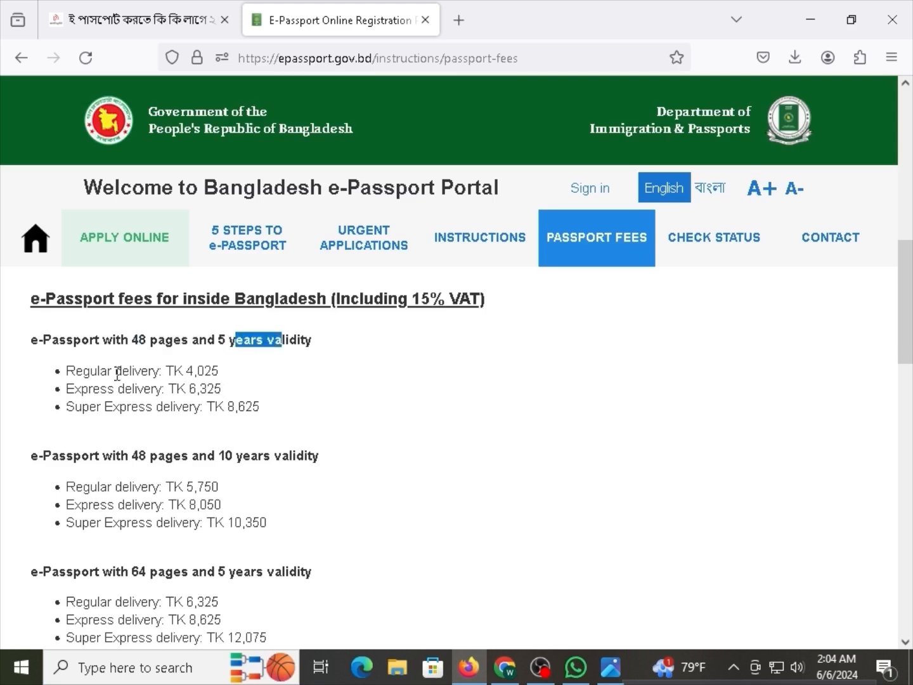
left_click_drag(129, 371, 186, 371)
left_click(204, 372)
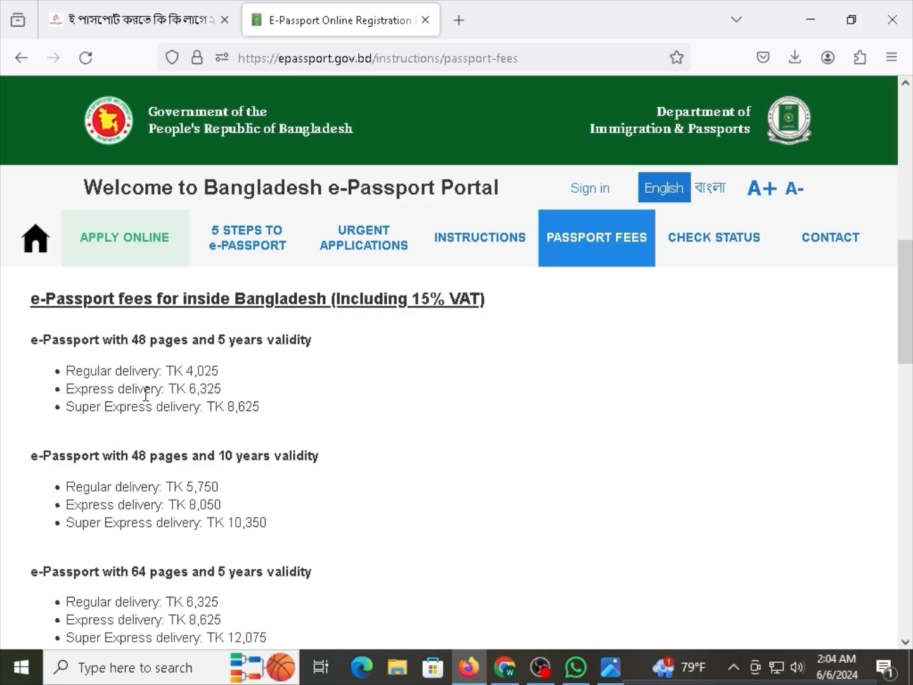
left_click_drag(222, 389, 189, 389)
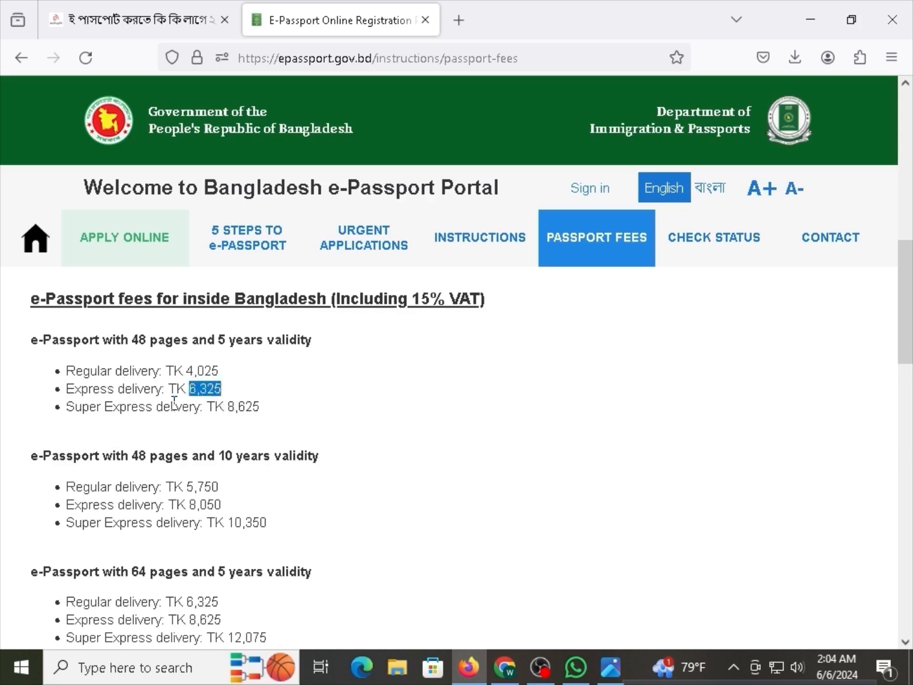
left_click_drag(96, 372, 130, 372)
left_click(142, 376)
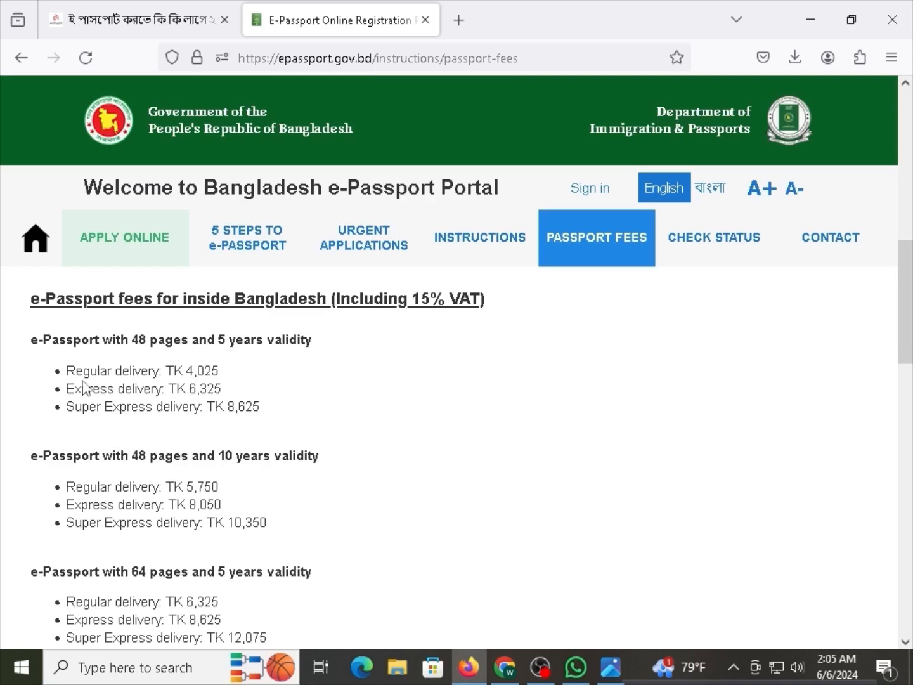
left_click_drag(89, 389, 66, 390)
left_click(145, 397)
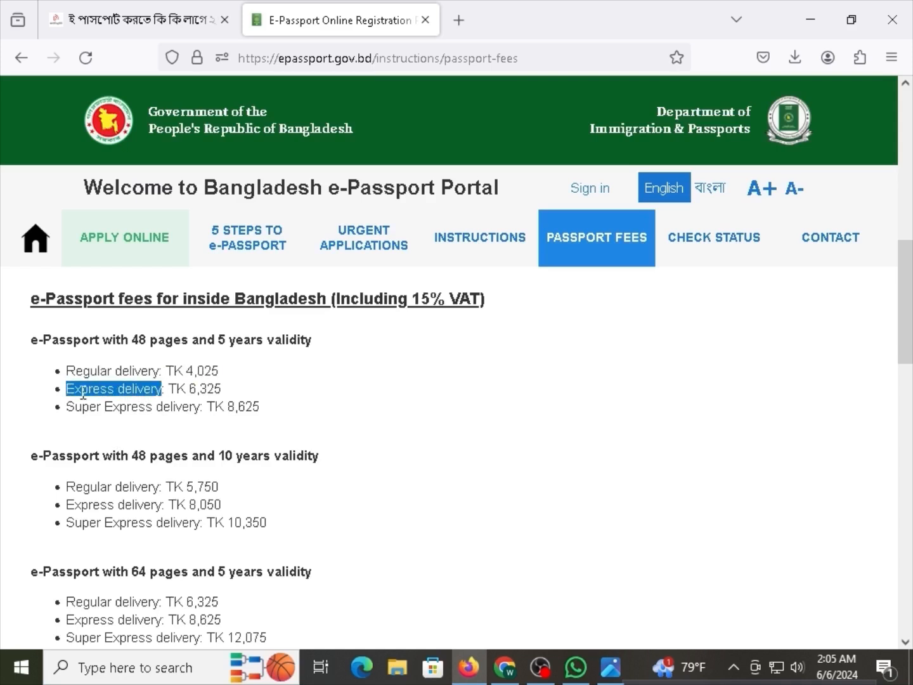
left_click(84, 393)
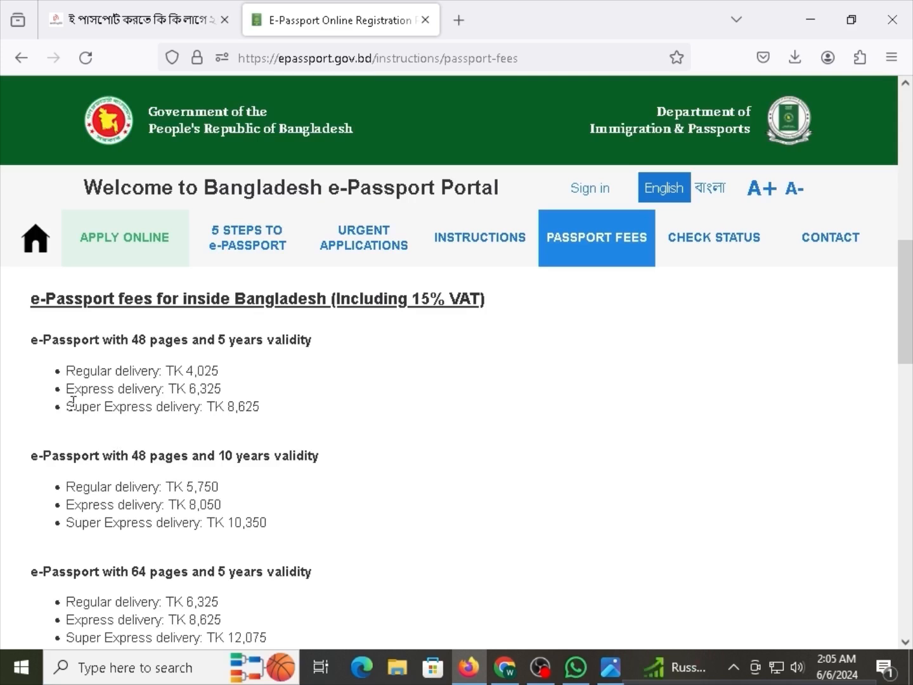
left_click_drag(66, 406, 204, 406)
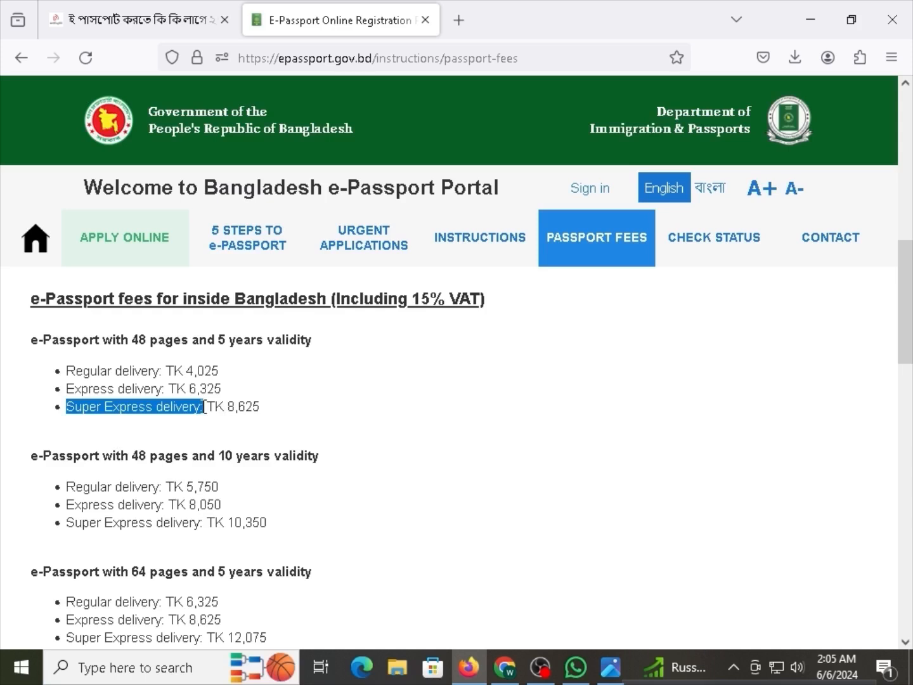
left_click_drag(214, 406, 248, 405)
double_click(248, 405)
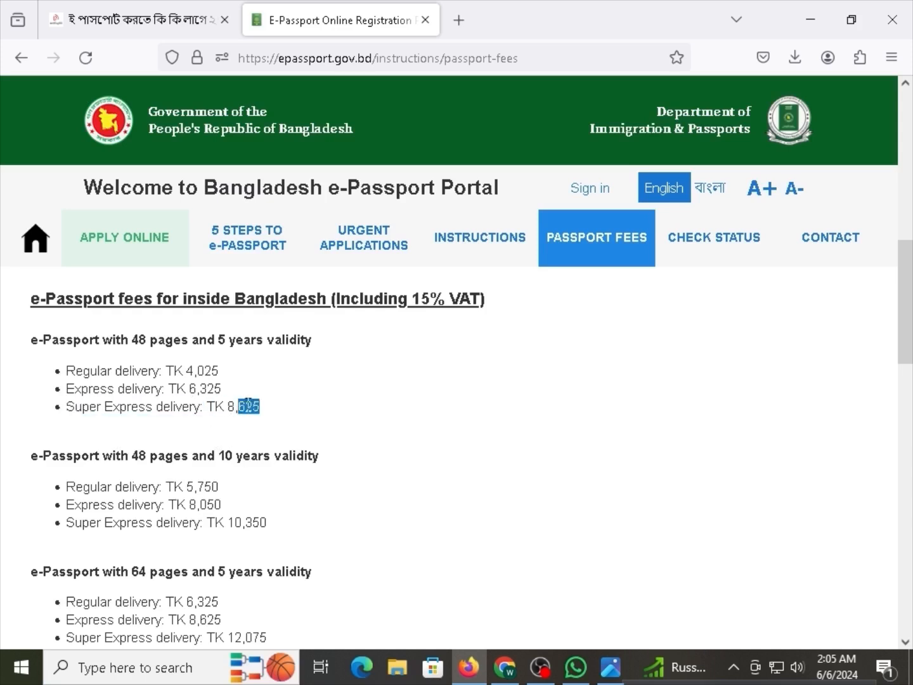
triple_click(249, 405)
left_click(217, 405)
left_click_drag(67, 406, 198, 402)
left_click_drag(257, 424, 259, 416)
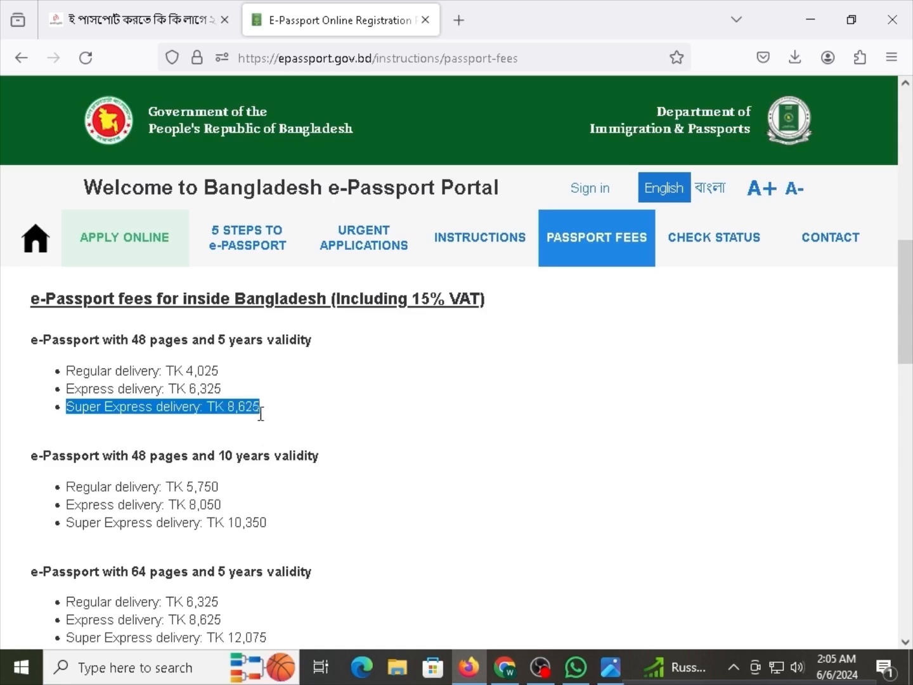
left_click(240, 404)
triple_click(216, 407)
left_click(220, 406)
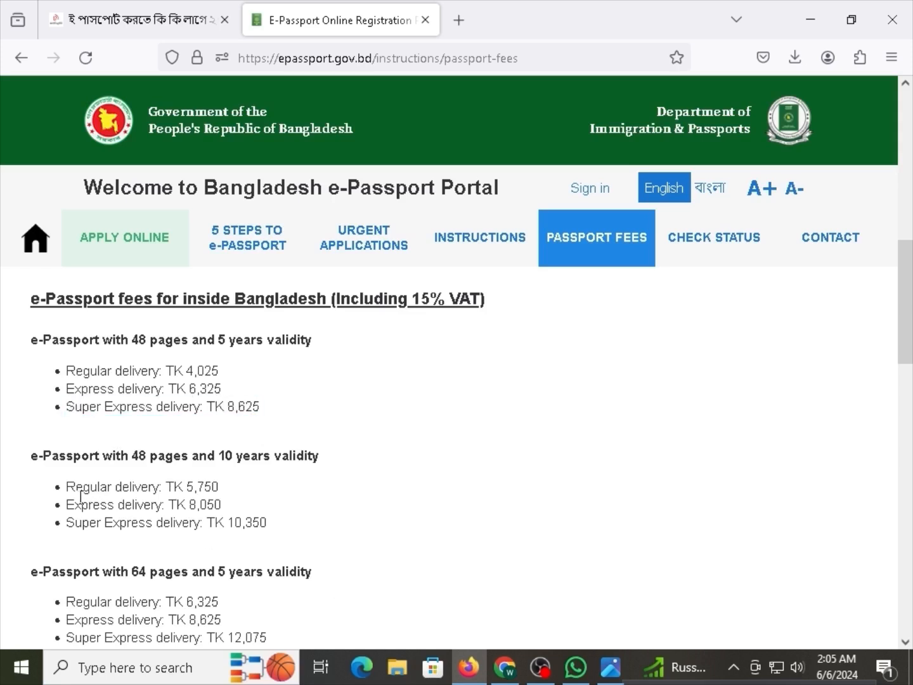
left_click_drag(66, 370, 69, 402)
left_click_drag(182, 408, 254, 407)
left_click(277, 422)
left_click_drag(84, 306, 338, 294)
left_click(368, 306)
scroll(248, 418, "down", 3)
scroll(209, 479, "down", 2)
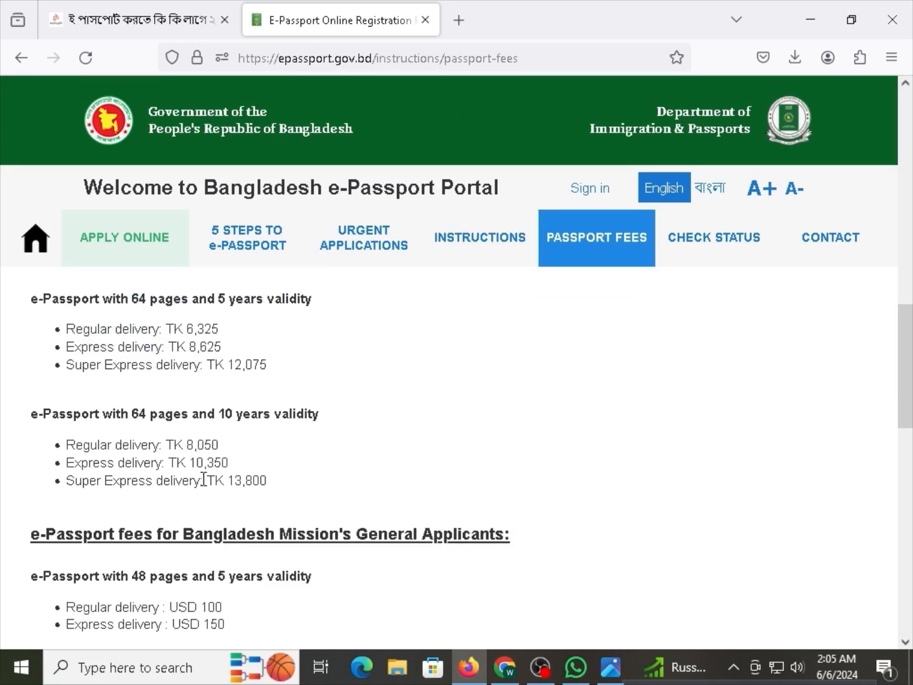
scroll(210, 514, "down", 2)
scroll(216, 516, "down", 6)
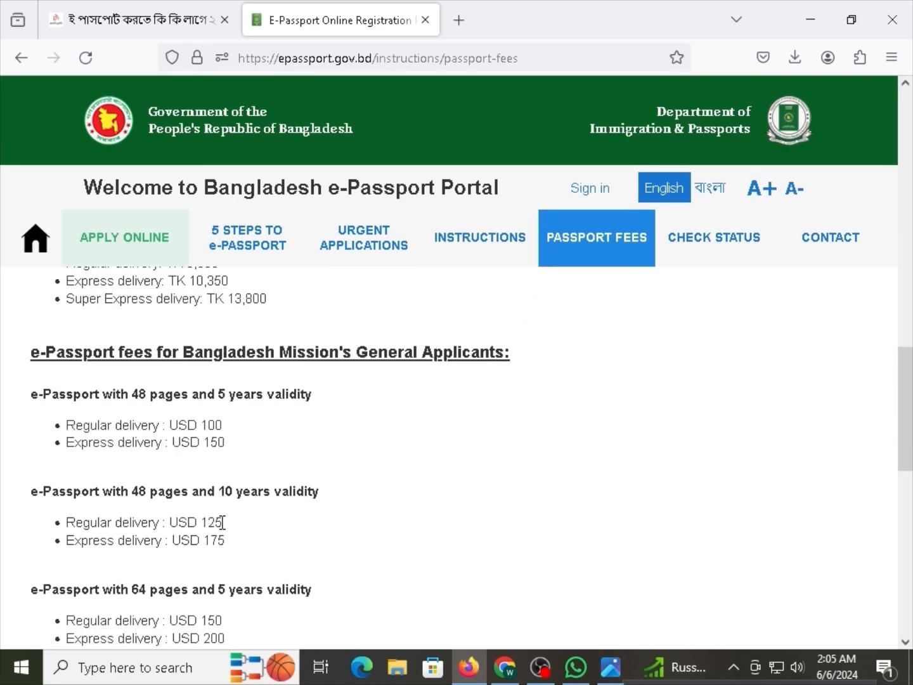
scroll(180, 406, "up", 10)
scroll(194, 500, "up", 6)
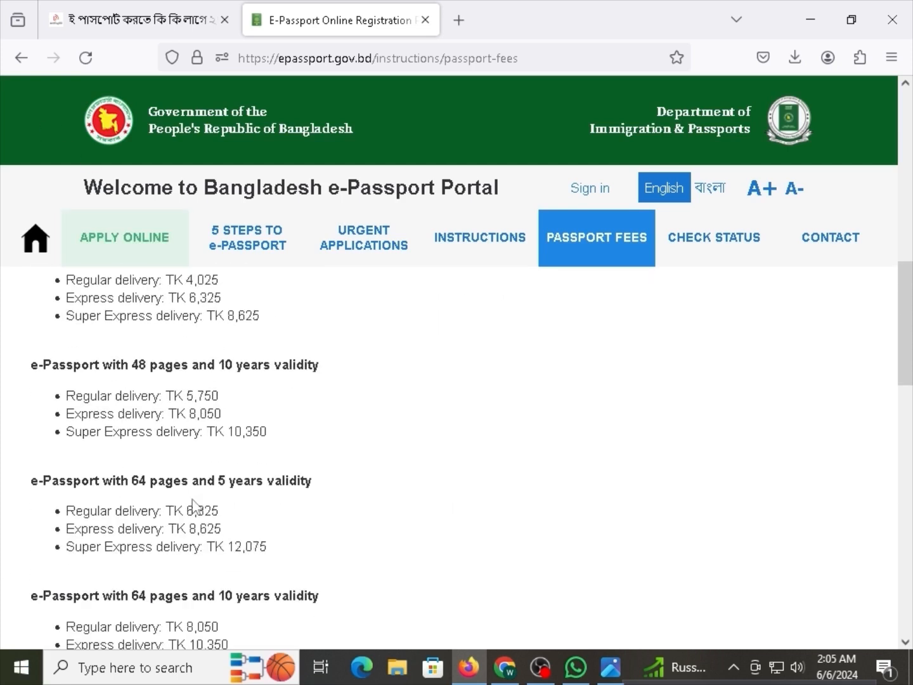
left_click_drag(232, 463, 66, 459)
left_click(66, 459)
left_click_drag(116, 432, 119, 461)
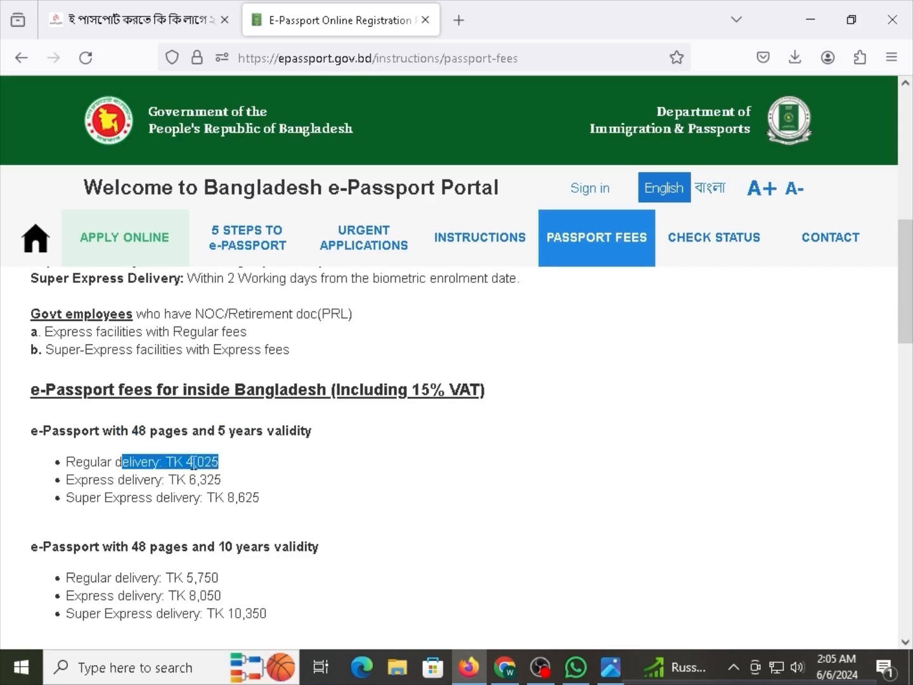
left_click(202, 465)
left_click_drag(234, 470, 66, 463)
scroll(87, 467, "down", 3)
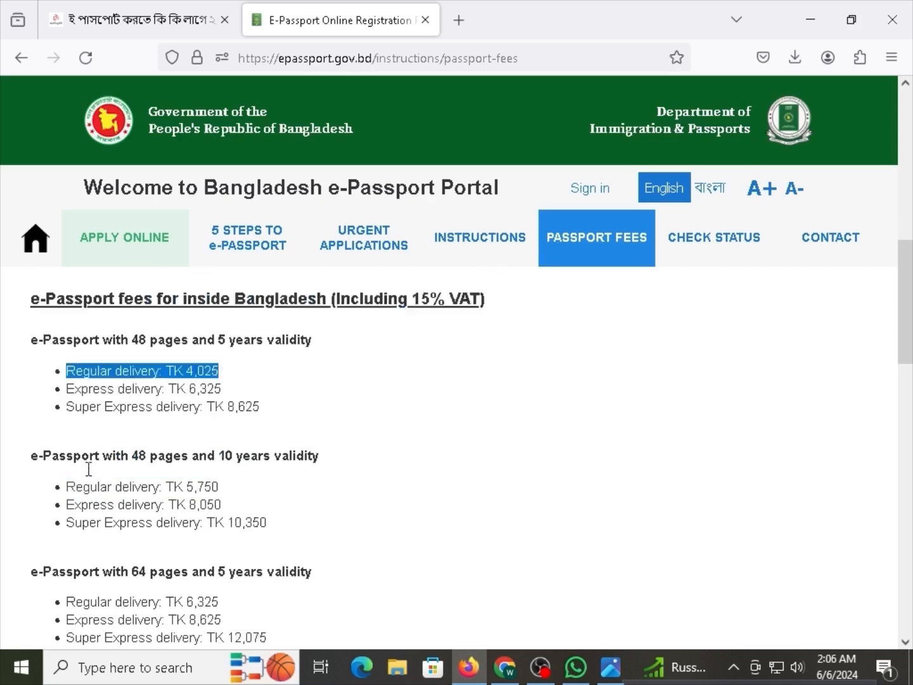
left_click(218, 398)
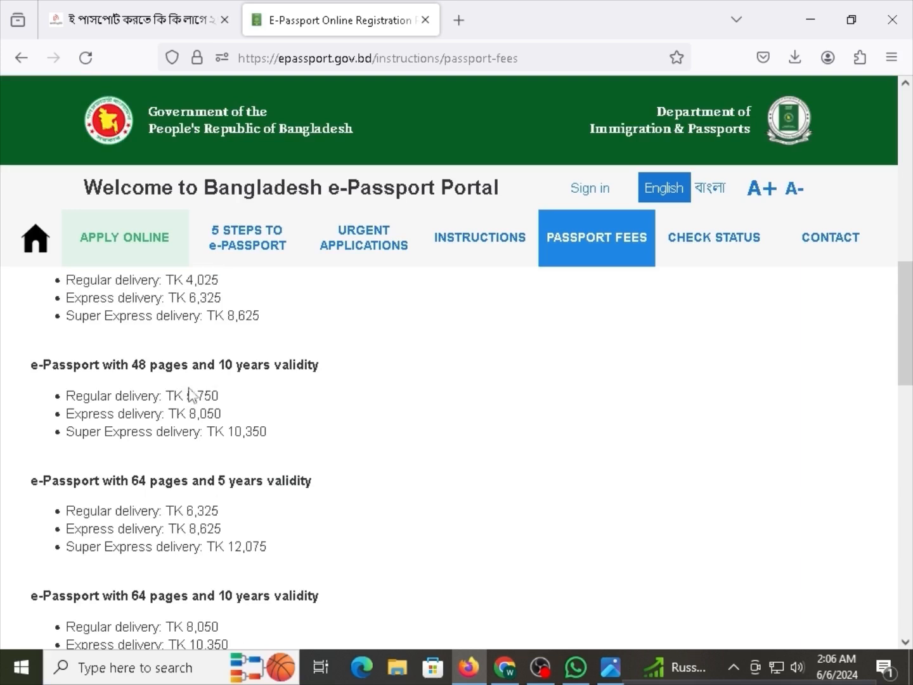
left_click_drag(224, 398, 100, 398)
left_click(101, 400)
left_click_drag(156, 384, 210, 369)
left_click(227, 473)
scroll(238, 552, "up", 4)
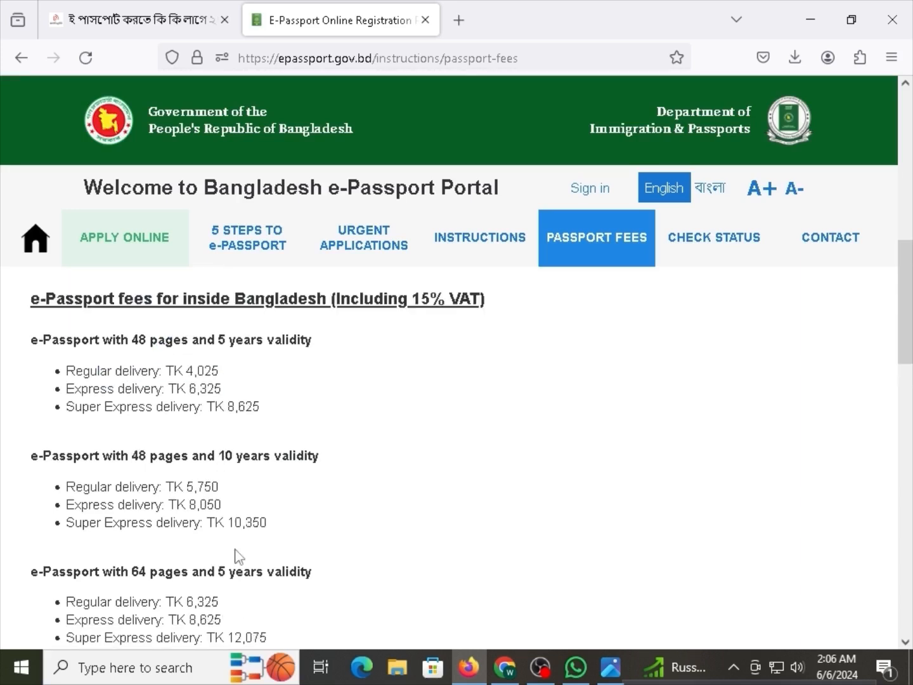
scroll(237, 557, "up", 3)
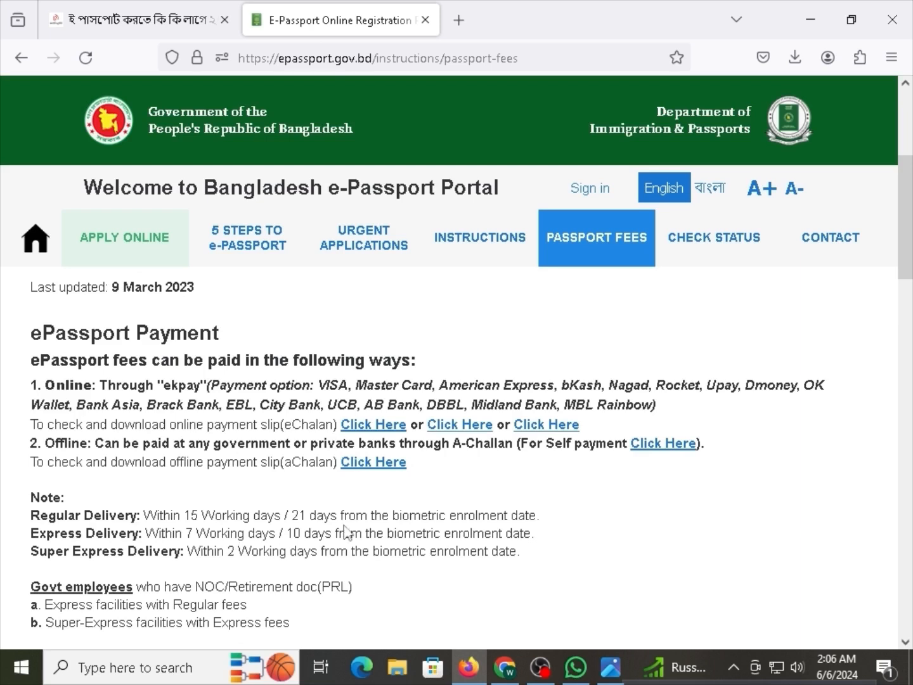
scroll(343, 525, "up", 4)
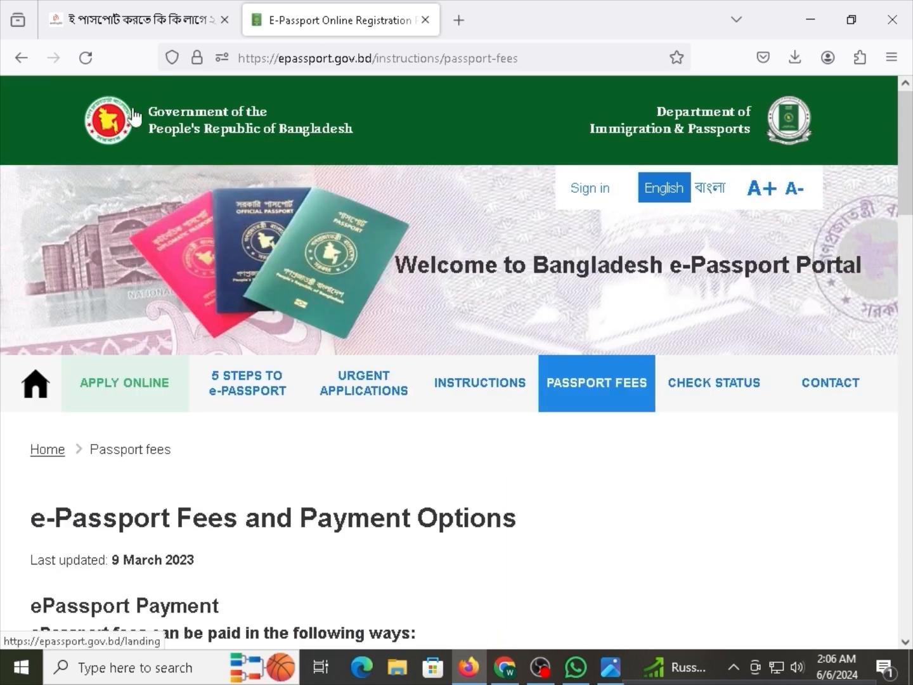
Open a new tab, close the portal tab, and load epassport.gov.bd from the address bar.
left_click(115, 124)
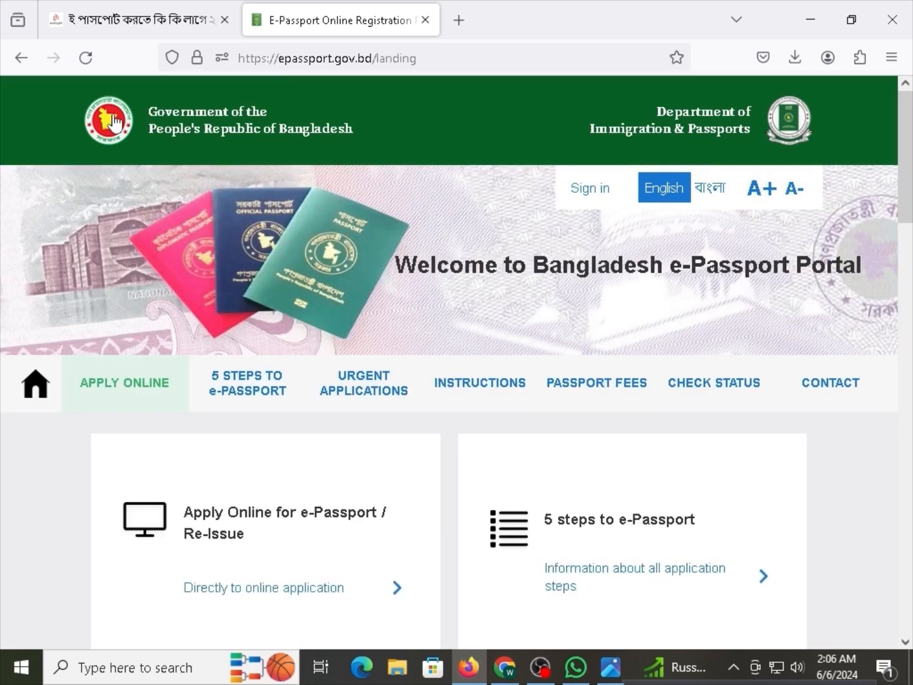
left_click(458, 20)
left_click(425, 21)
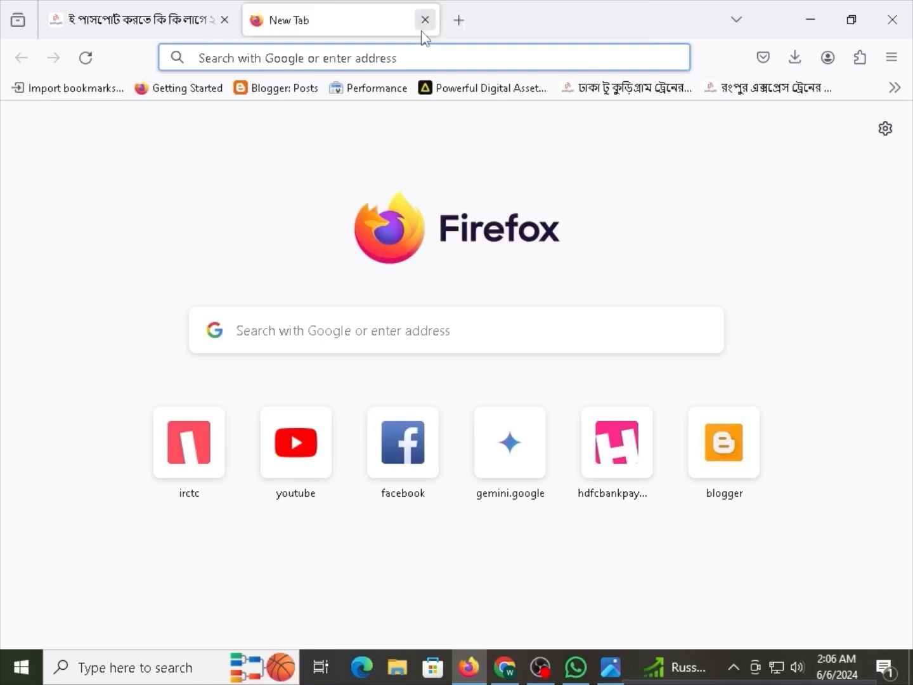
type("eoa")
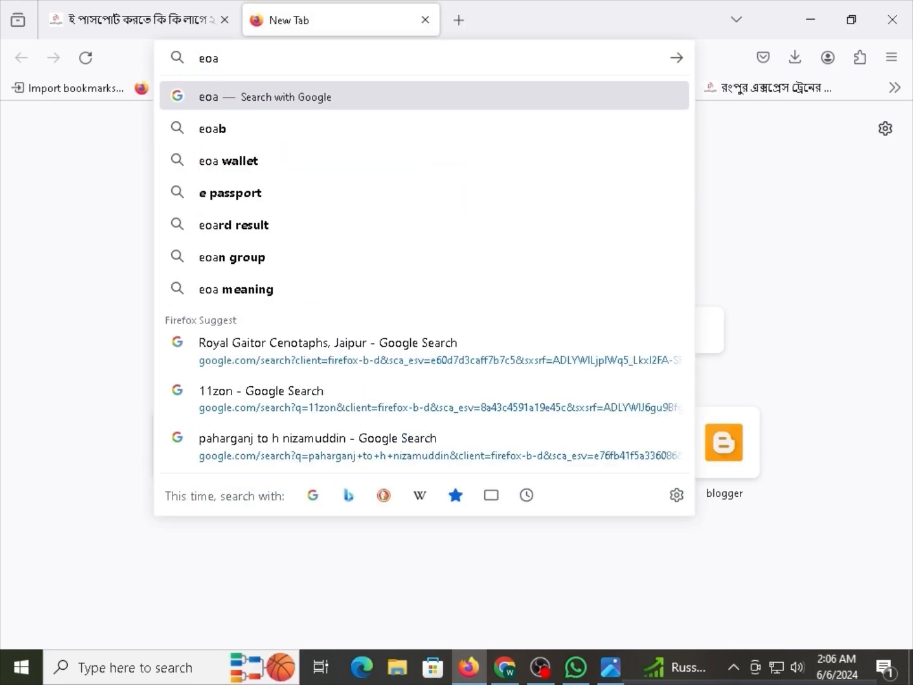
key("BackSpace")
key("BackSpace")
type("pas")
key("Return")
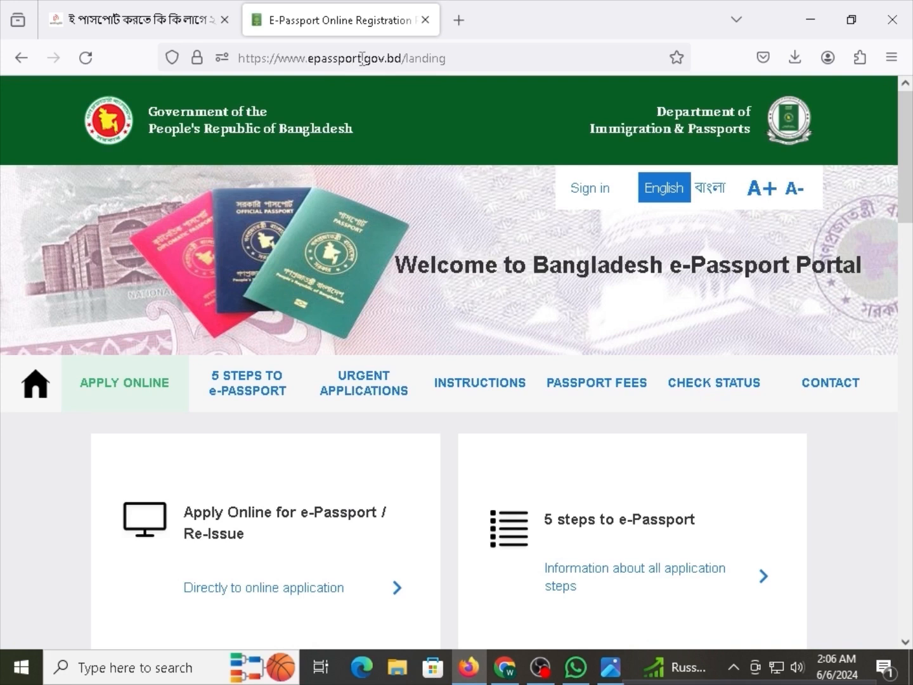
Search Google for exactly 'epassport' and open the official E-Passport site from the results.
left_click_drag(362, 58, 305, 58)
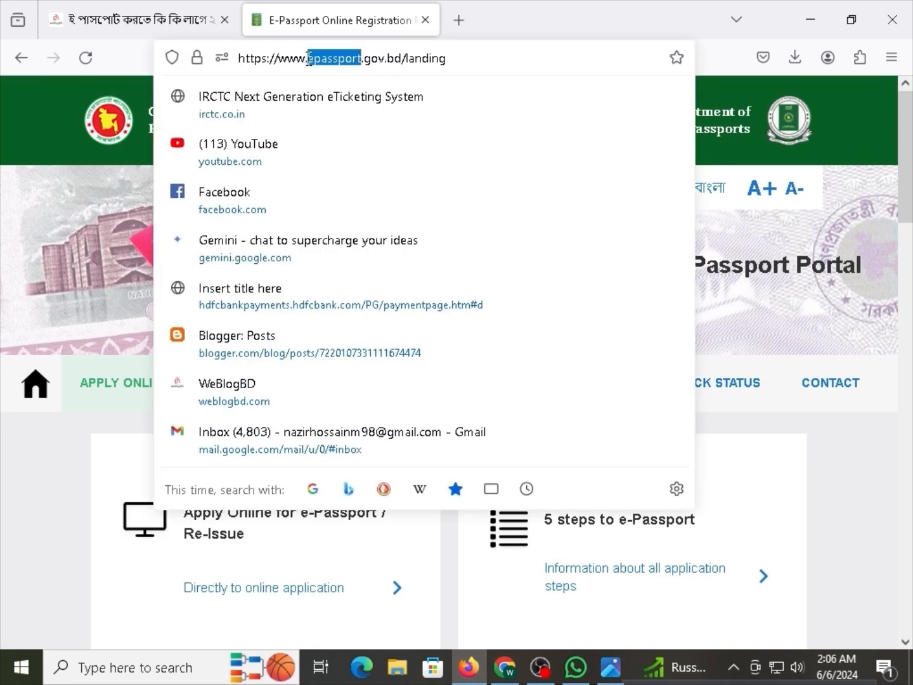
key("BackSpace")
key("ctrl+a")
type("epassport")
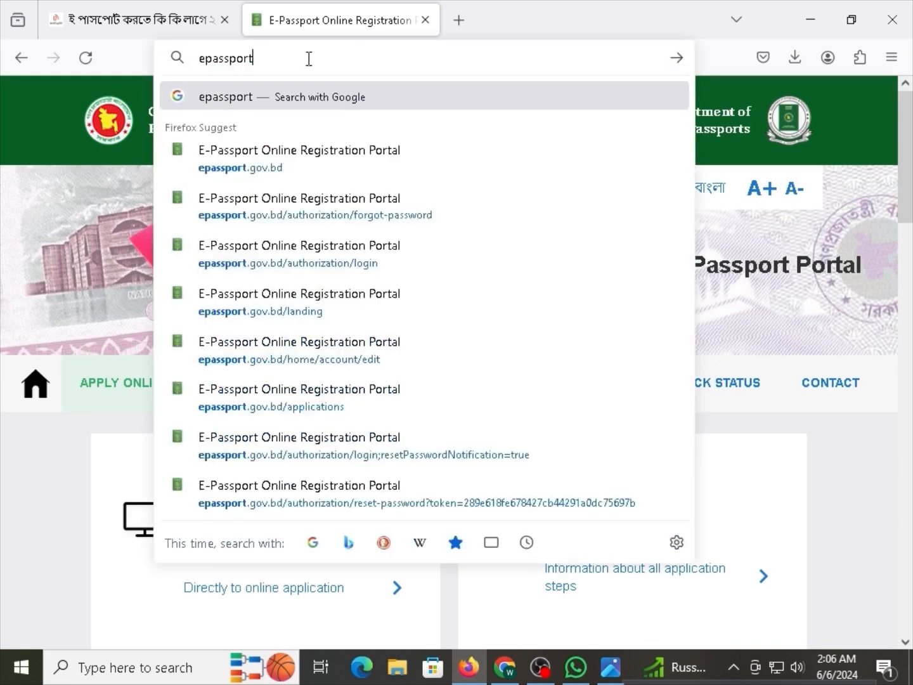
key("Return")
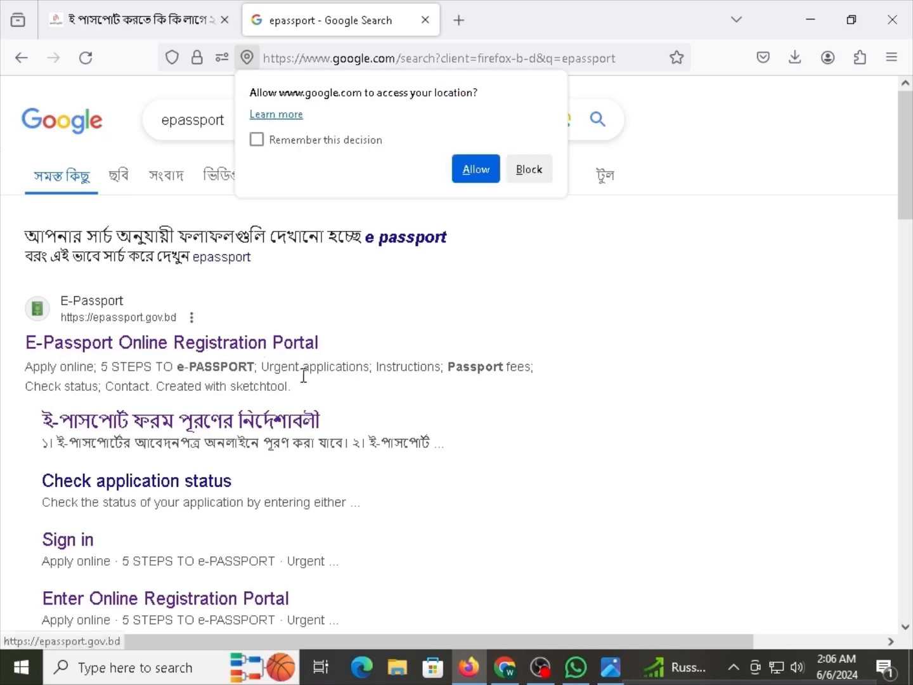
left_click(540, 667)
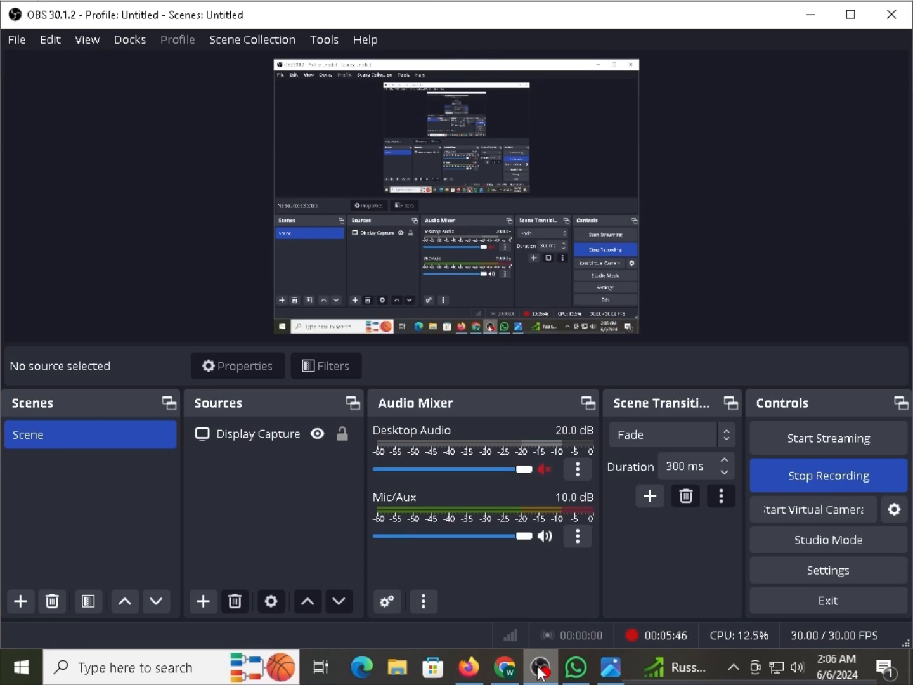
left_click(540, 667)
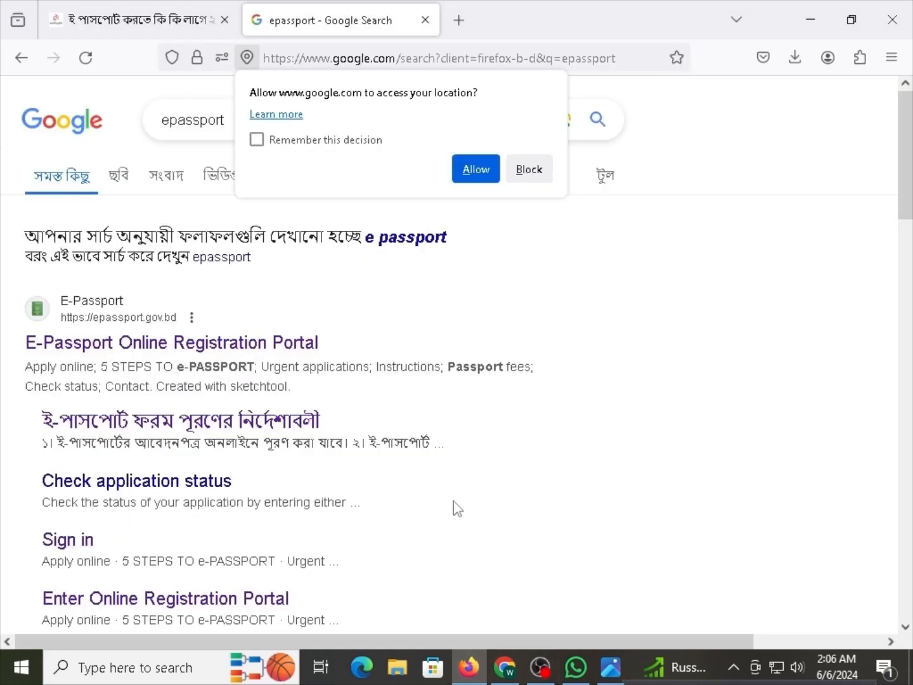
left_click(222, 256)
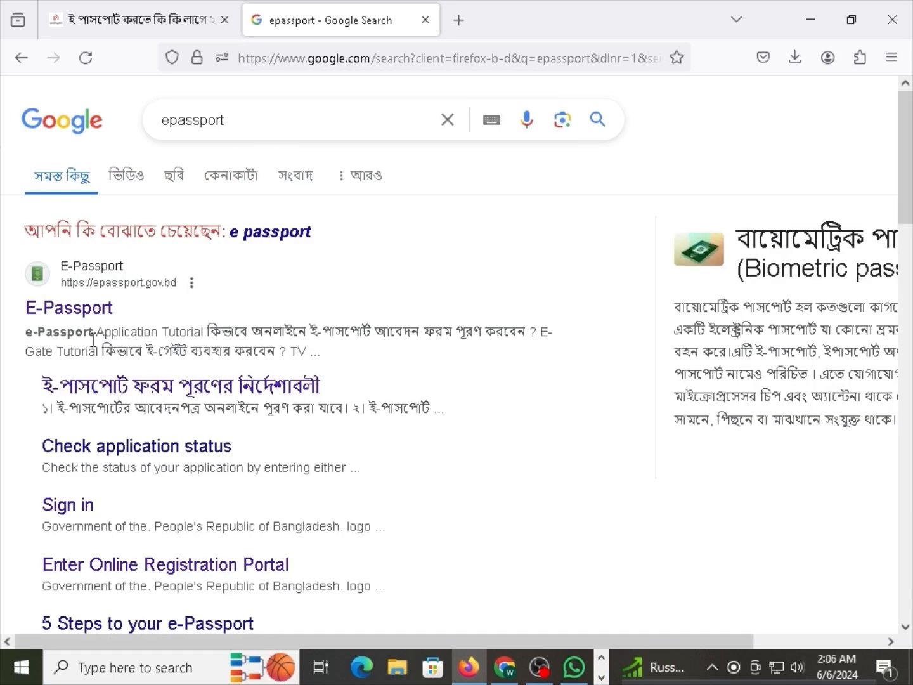
left_click(78, 319)
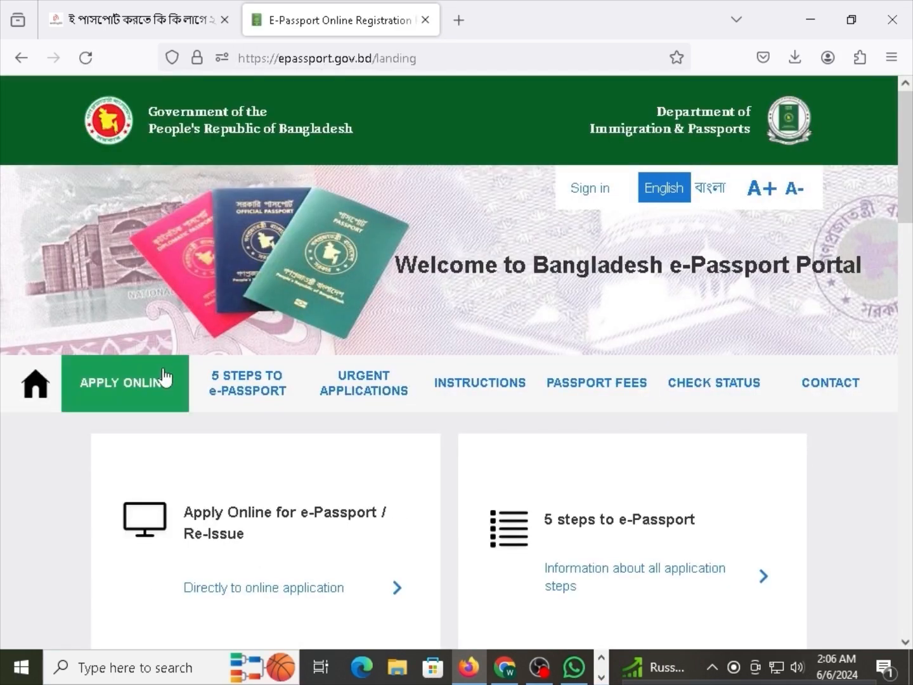
Start a new online application and preview the applying-from-abroad option with its country and mission fields.
left_click(131, 398)
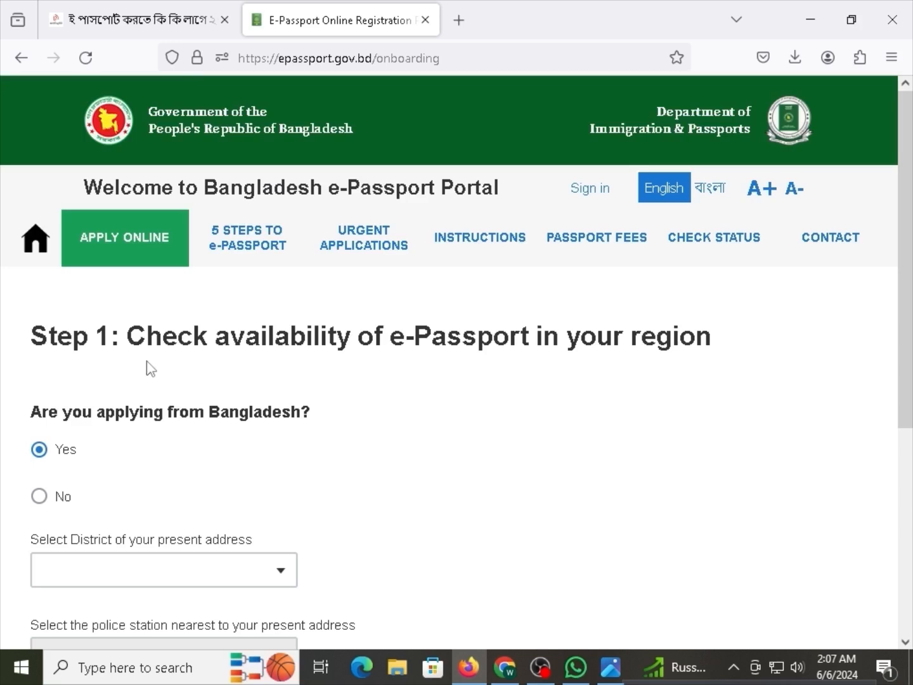
left_click_drag(131, 420, 241, 415)
left_click(250, 417)
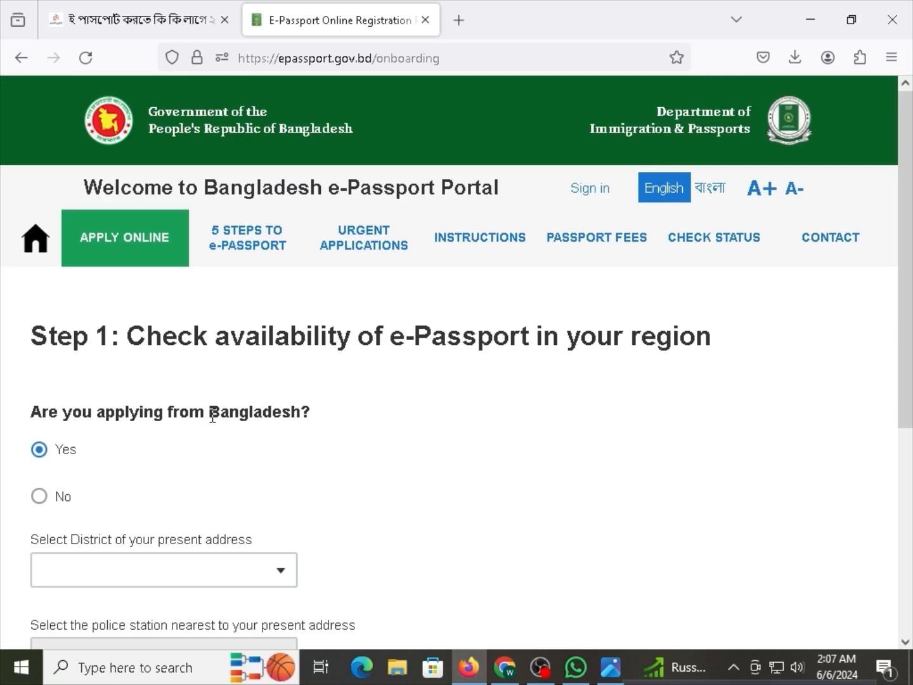
left_click(70, 495)
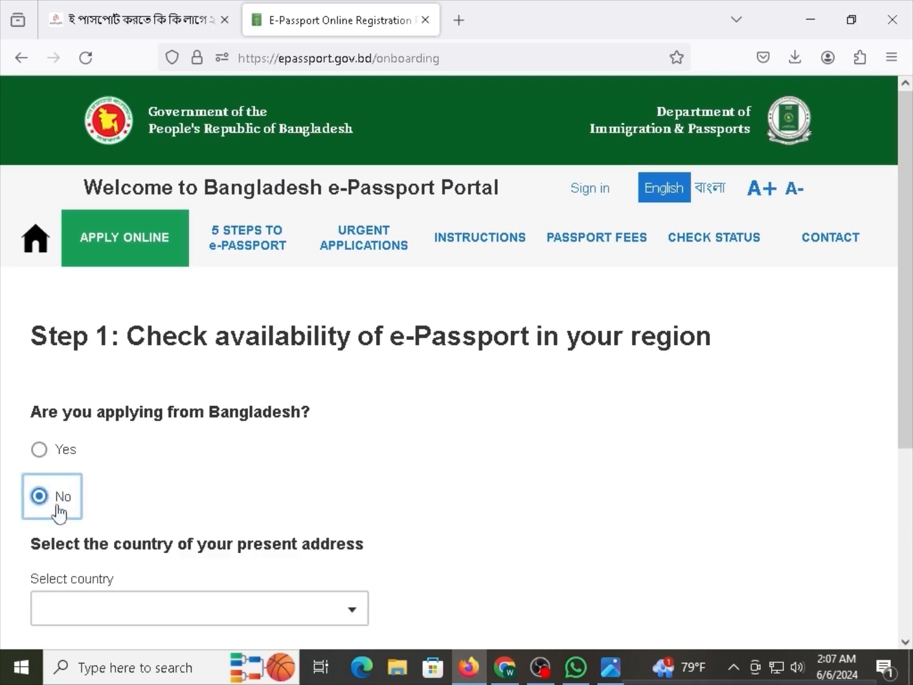
scroll(143, 552, "down", 2)
left_click(165, 518)
scroll(125, 427, "down", 2)
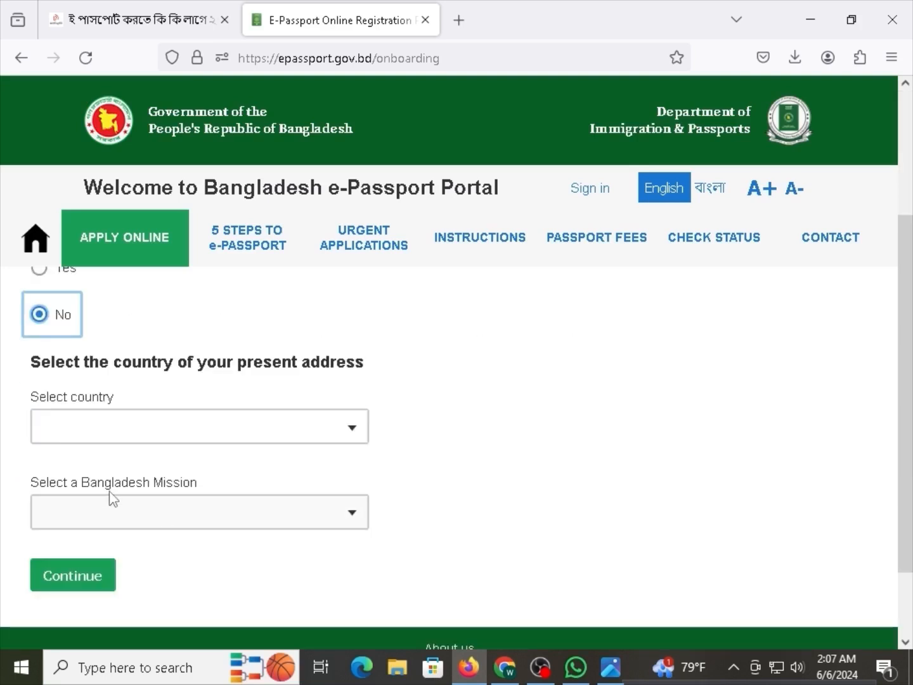
left_click_drag(110, 488, 151, 491)
left_click(158, 505)
scroll(95, 498, "up", 4)
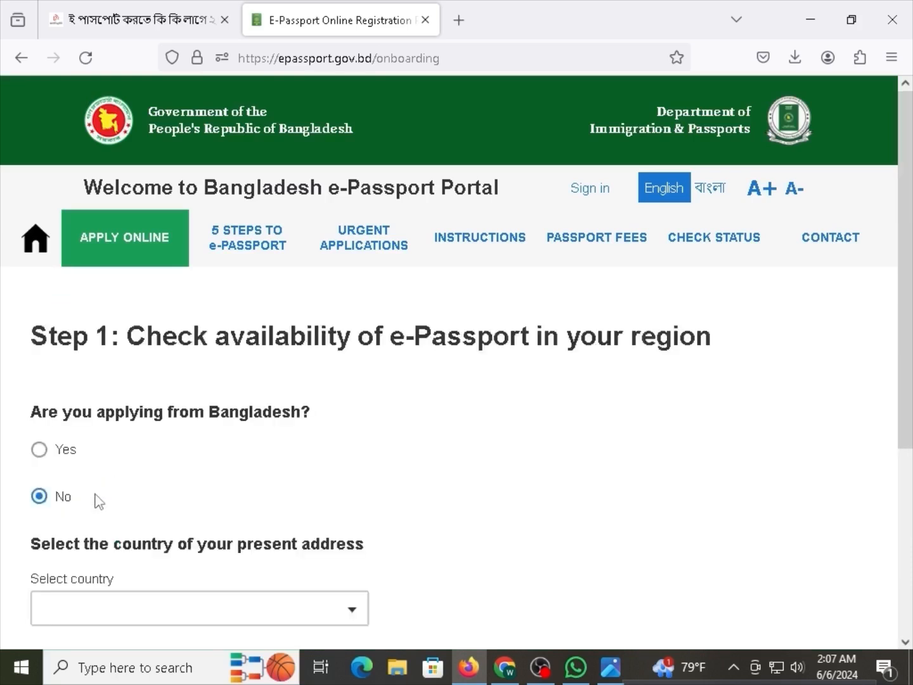
Answer Yes to 'Are you applying from Bangladesh?'.
left_click_drag(82, 414, 226, 419)
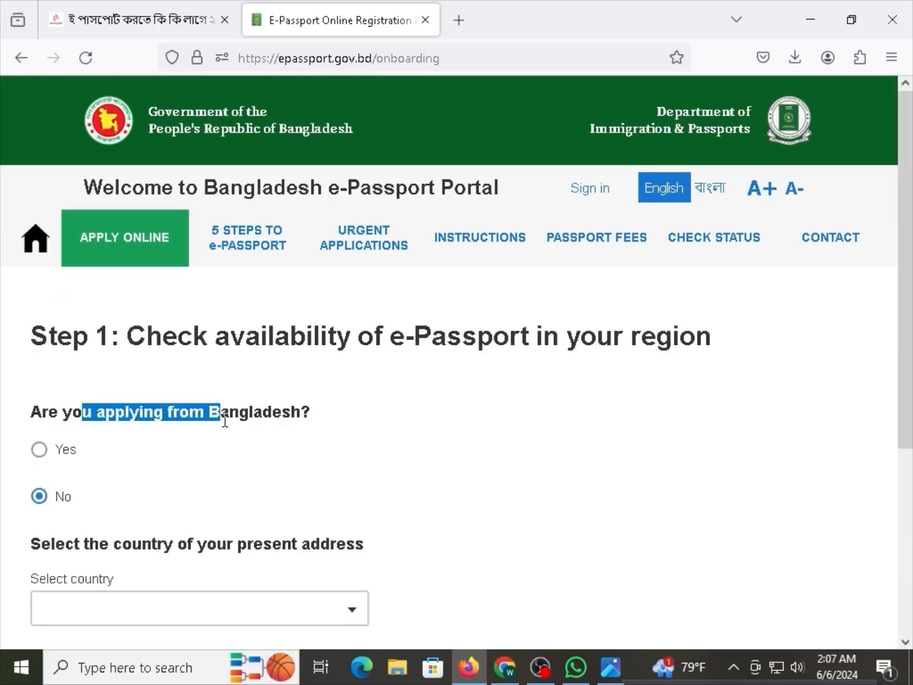
left_click(206, 417)
left_click(60, 454)
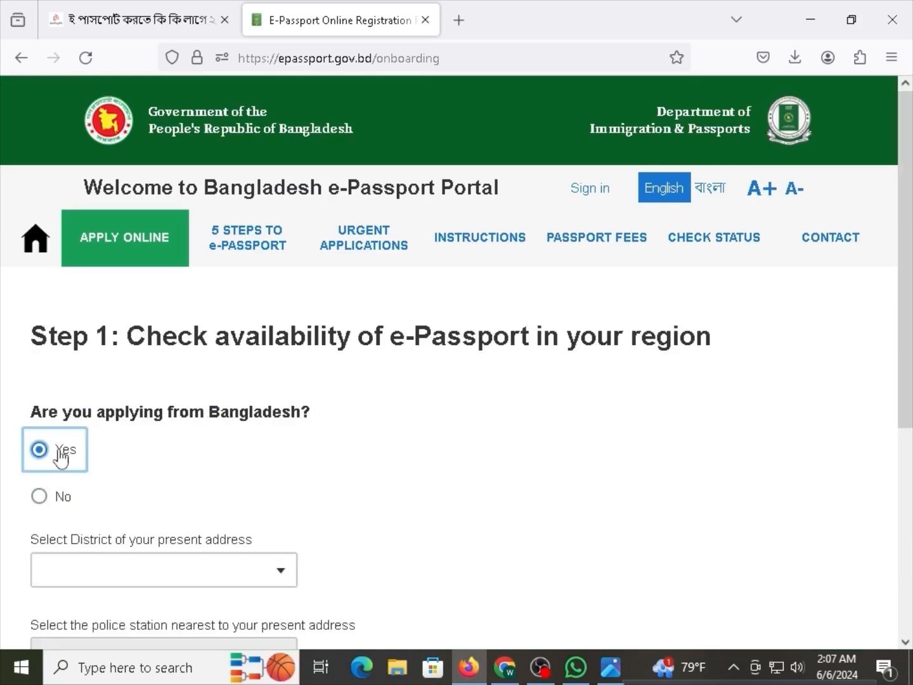
scroll(61, 458, "down", 2)
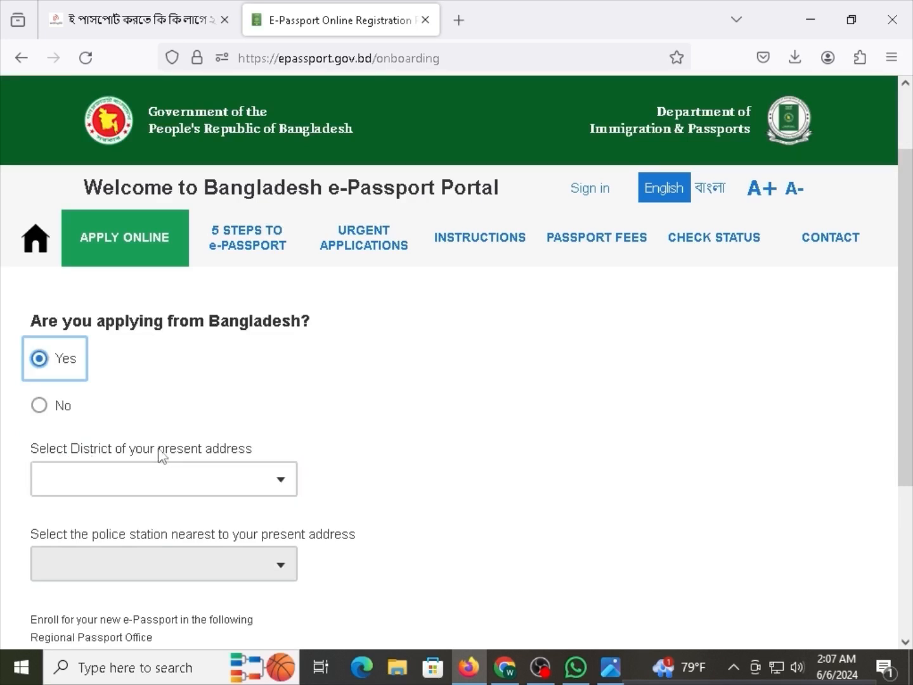
left_click_drag(163, 454, 226, 454)
Search the District list for 'RAN' and choose RANGPUR as the present-address district.
left_click(193, 476)
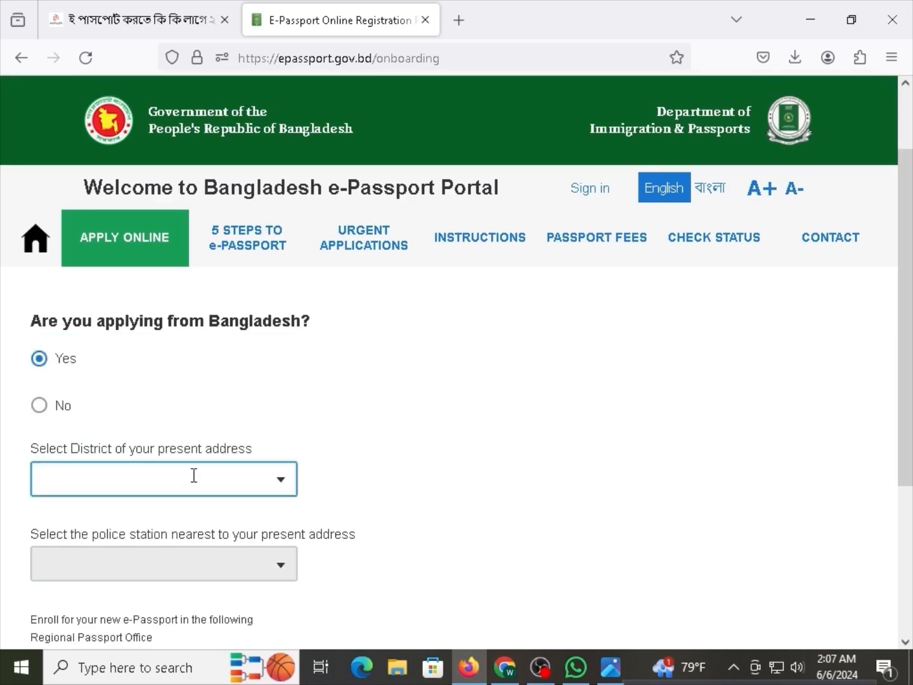
left_click(323, 497)
left_click(294, 486)
left_click(281, 487)
left_click(257, 477)
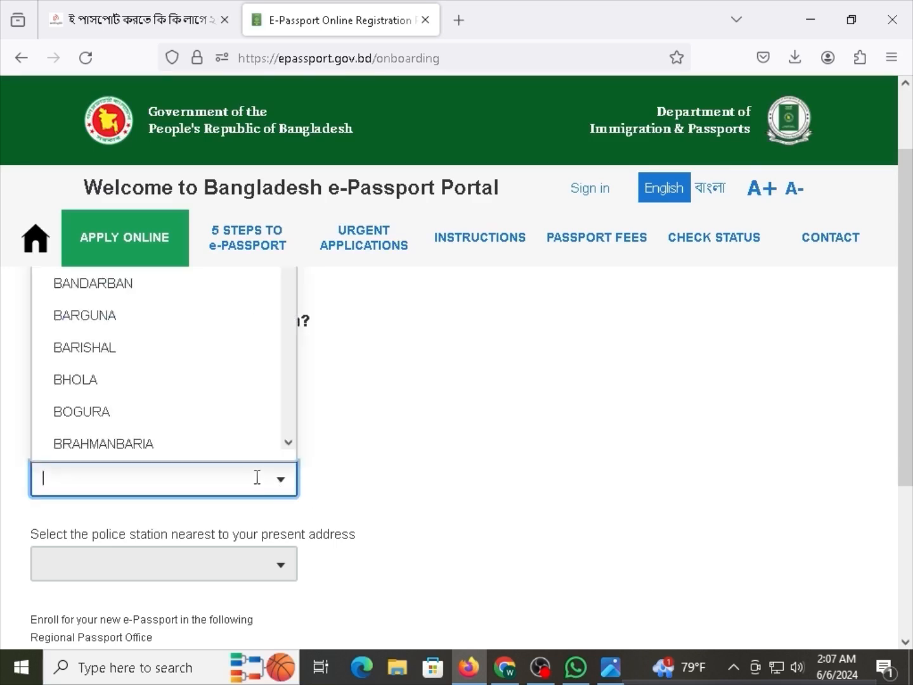
scroll(160, 415, "up", 2)
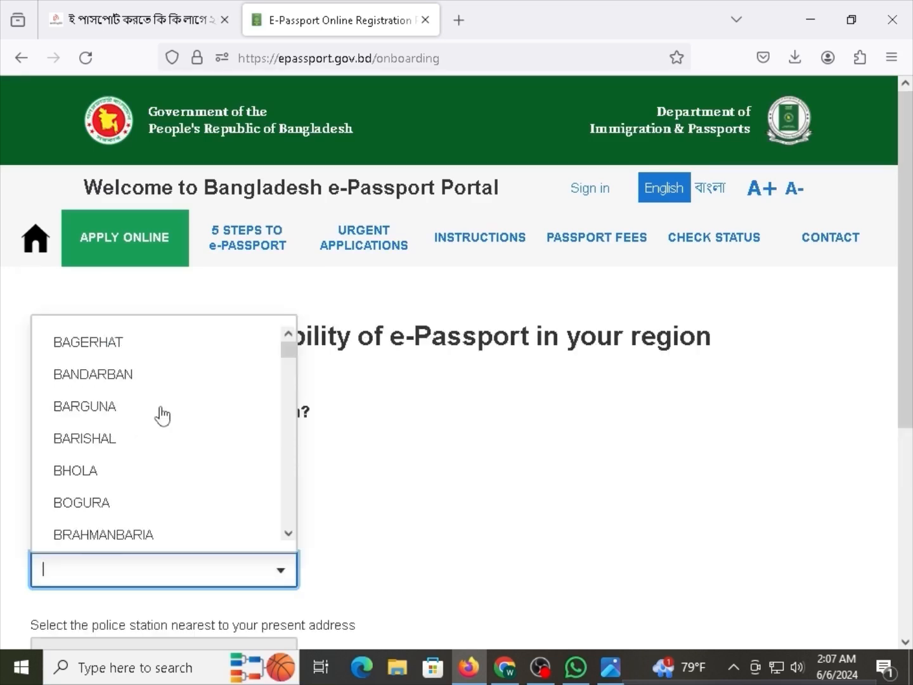
type("RAN")
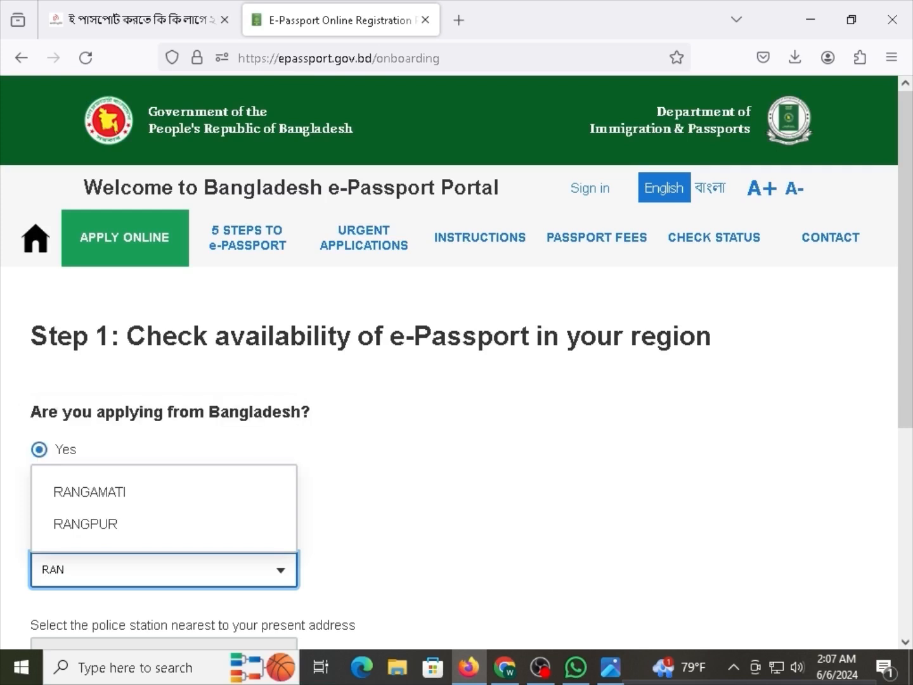
left_click(94, 527)
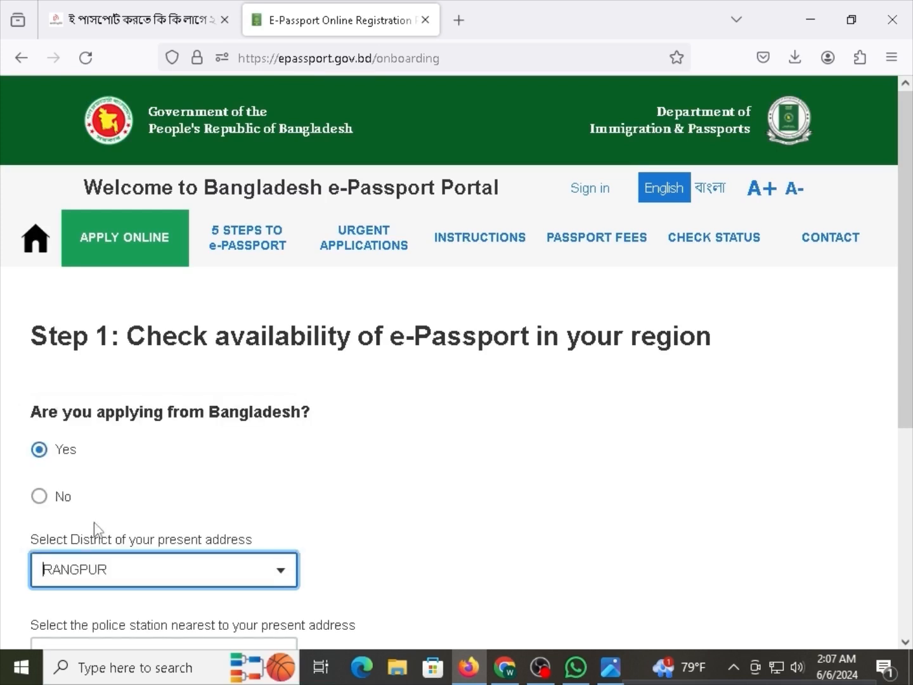
left_click_drag(105, 543, 159, 541)
left_click(159, 542)
scroll(159, 544, "down", 4)
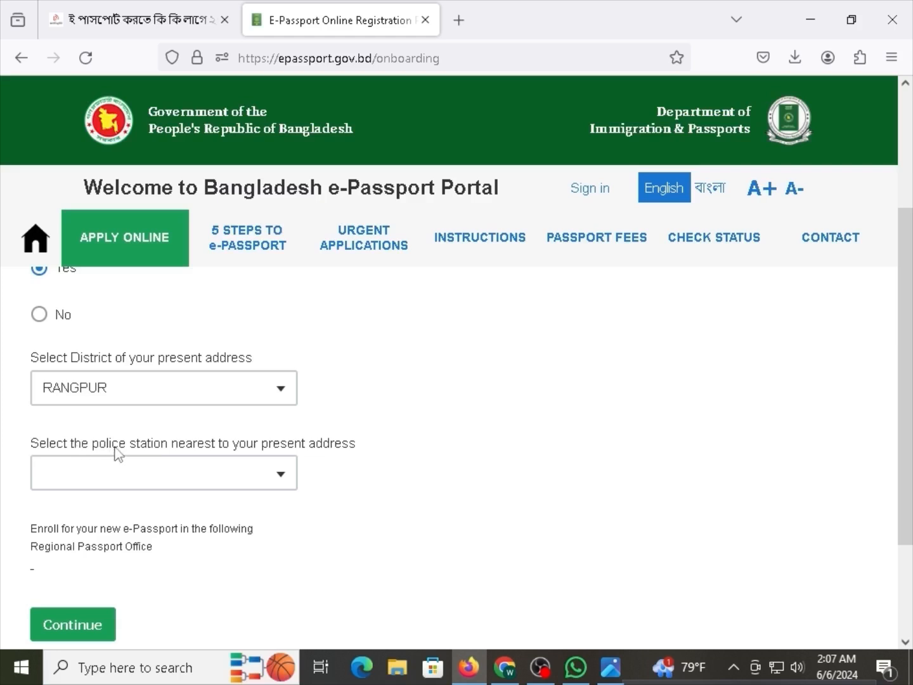
left_click_drag(204, 443, 327, 442)
left_click(328, 442)
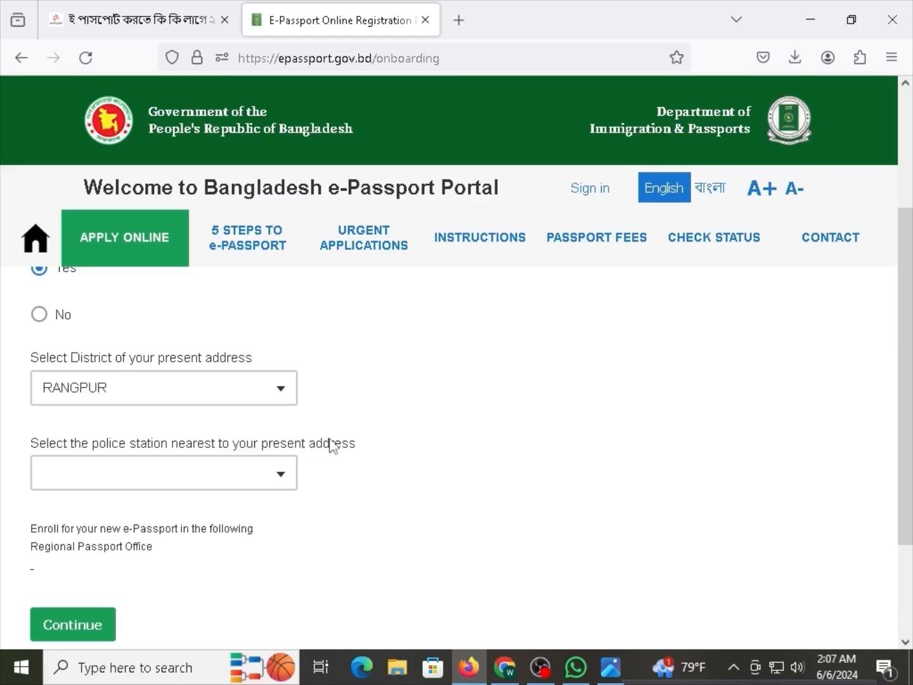
Choose PORSHURAM as the police station and continue to the email step.
left_click(151, 468)
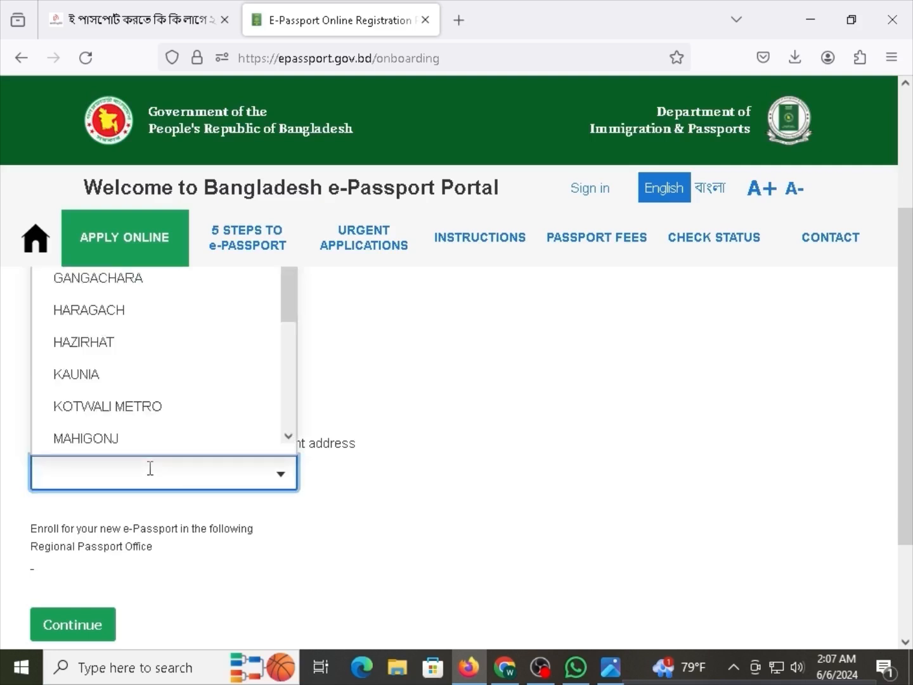
scroll(152, 358, "up", 2)
left_click_drag(288, 367, 291, 480)
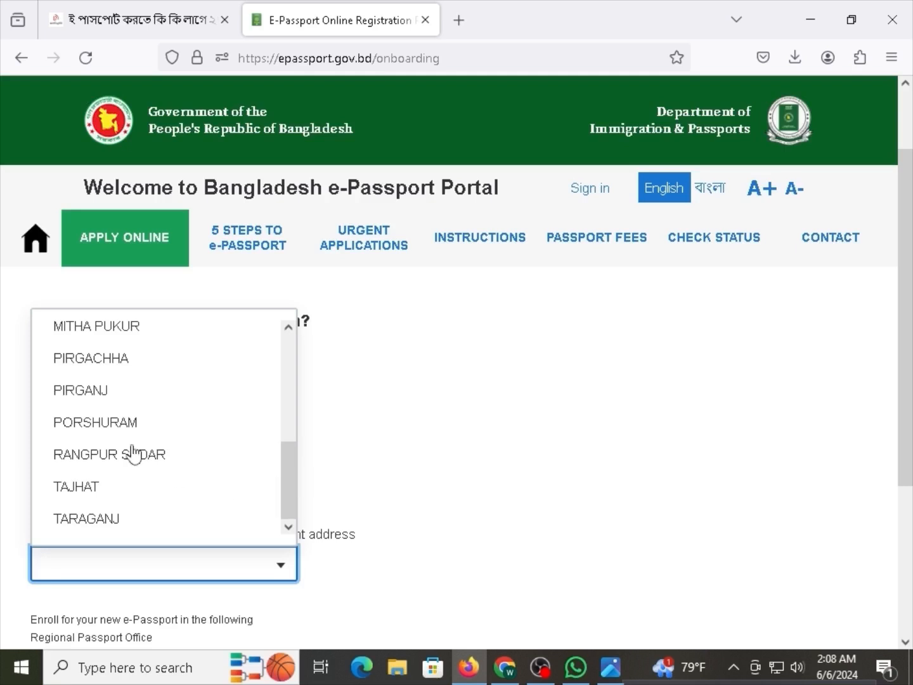
left_click(99, 424)
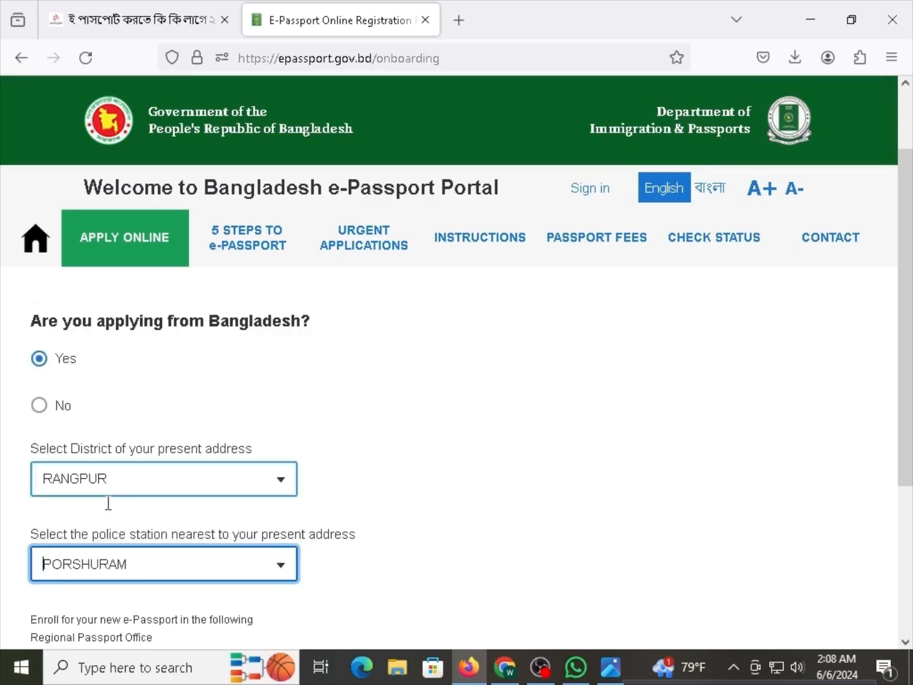
scroll(108, 503, "down", 2)
left_click(109, 576)
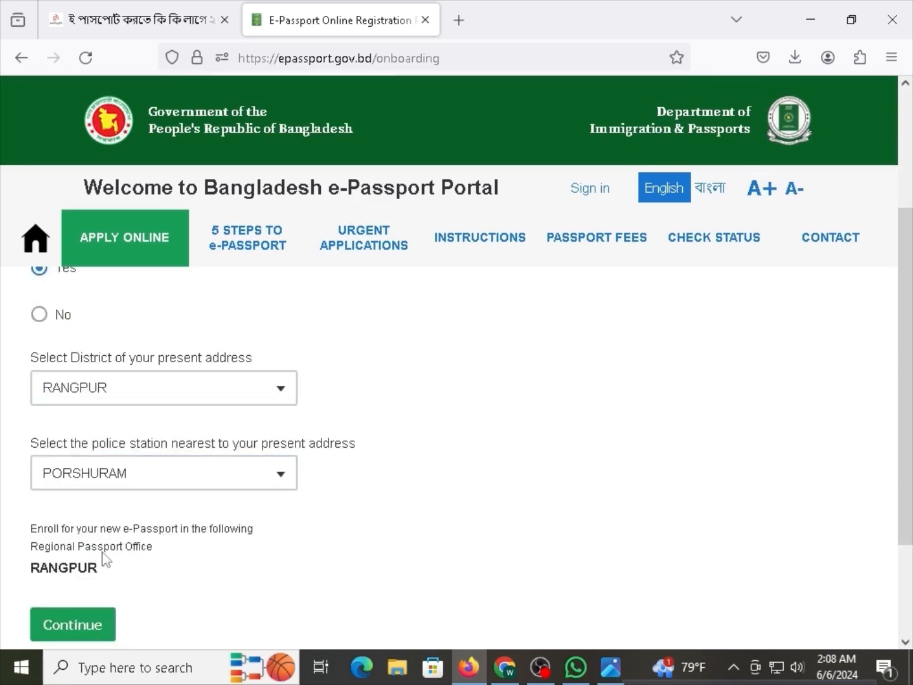
left_click(51, 631)
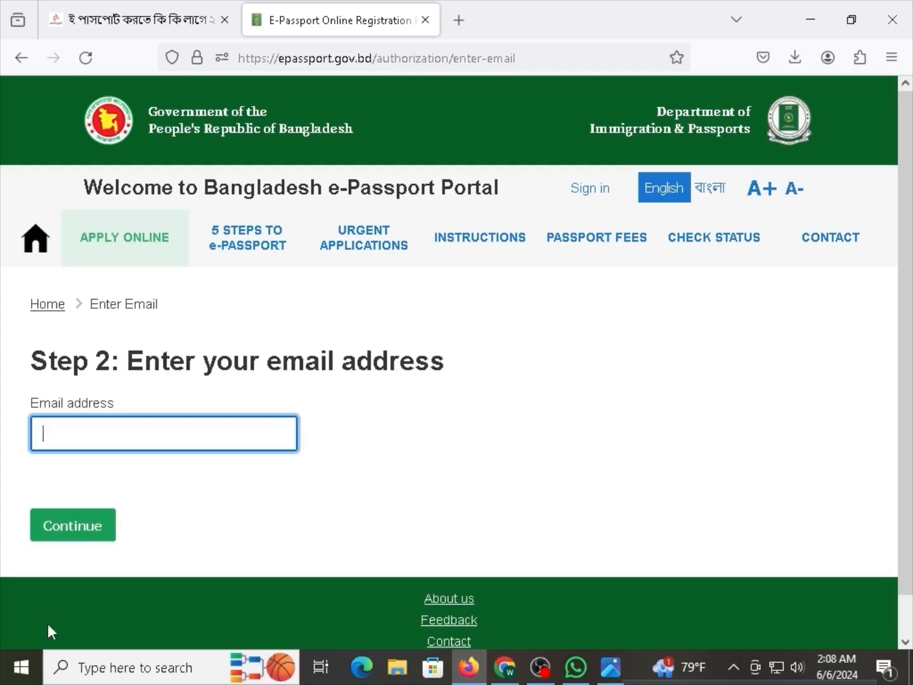
Enter the applicant's Gmail address in the Email field, removing the stray trailing comma.
left_click_drag(160, 363, 237, 363)
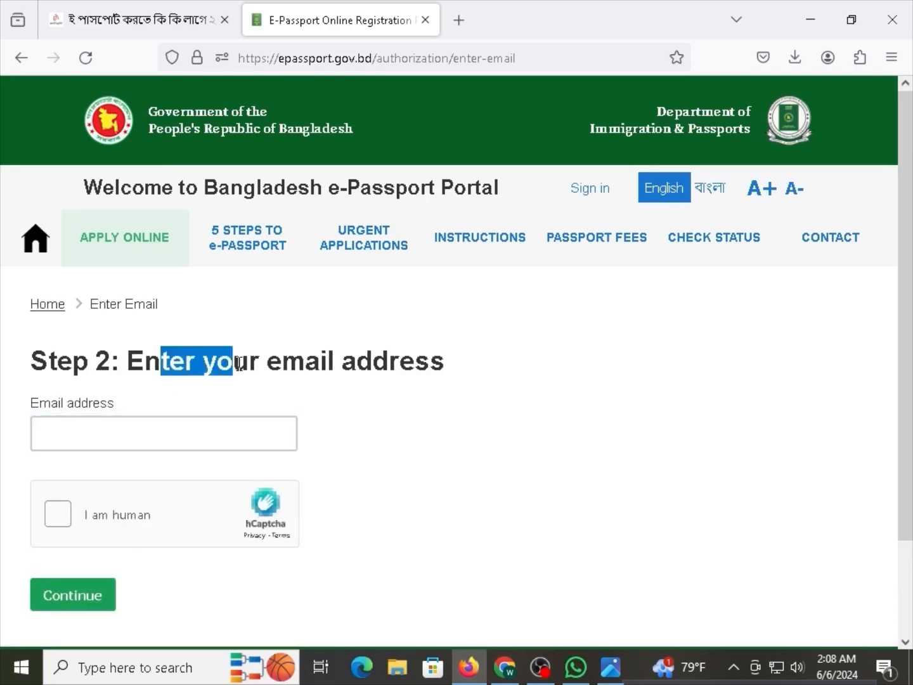
left_click(237, 362)
left_click_drag(163, 365, 240, 364)
left_click(242, 365)
left_click_drag(305, 359, 392, 358)
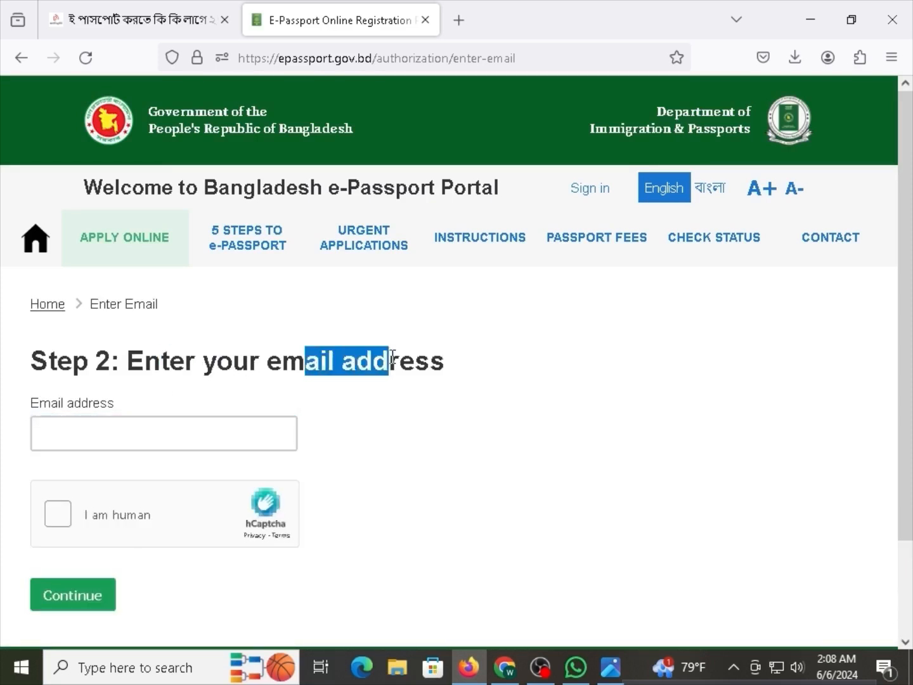
left_click(392, 357)
left_click(124, 441)
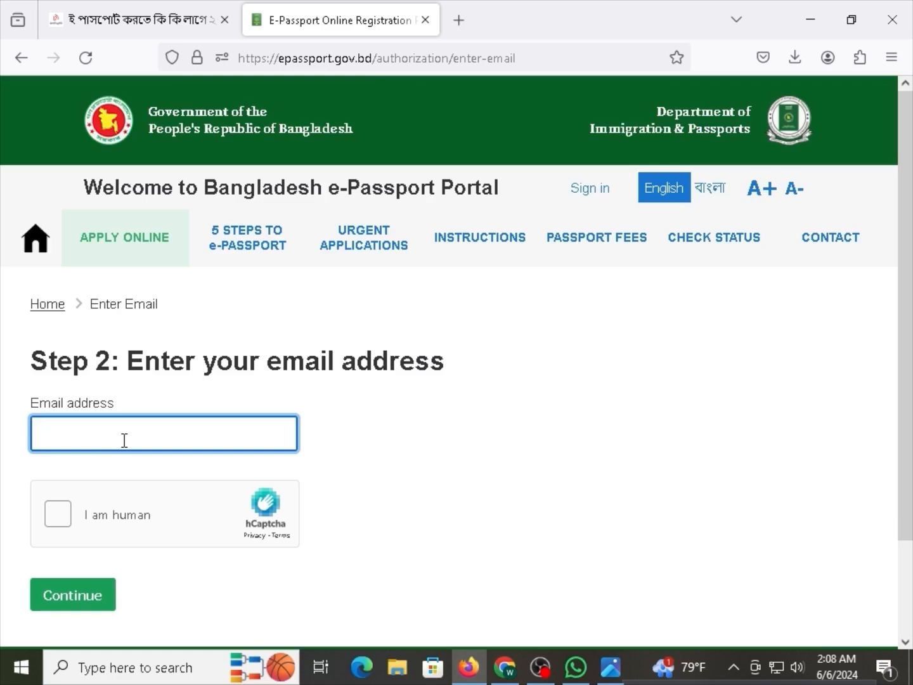
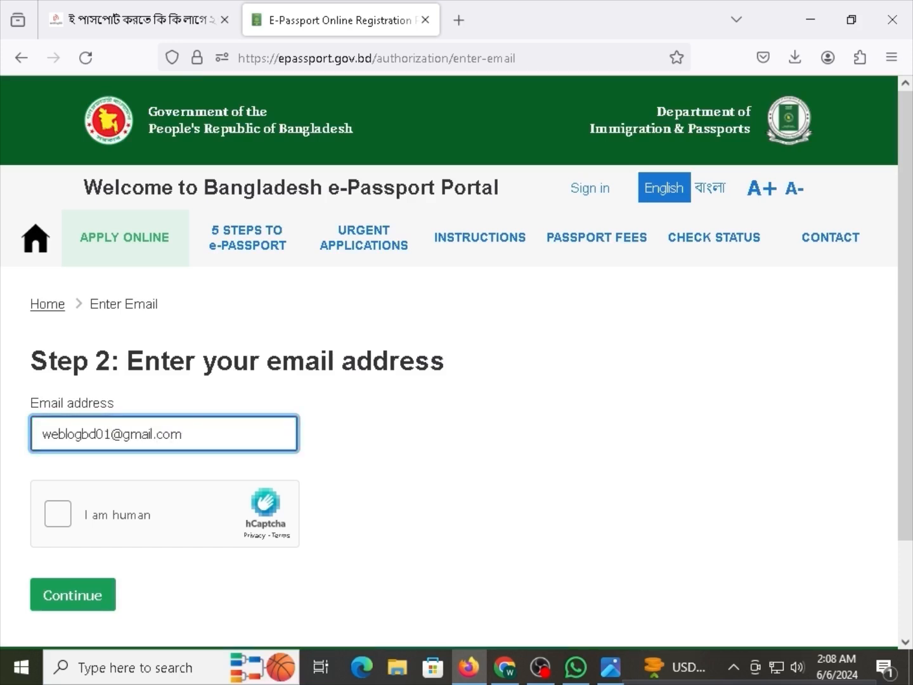
Check the signed-in account in Gmail, then return to the portal's email page.
left_click(506, 668)
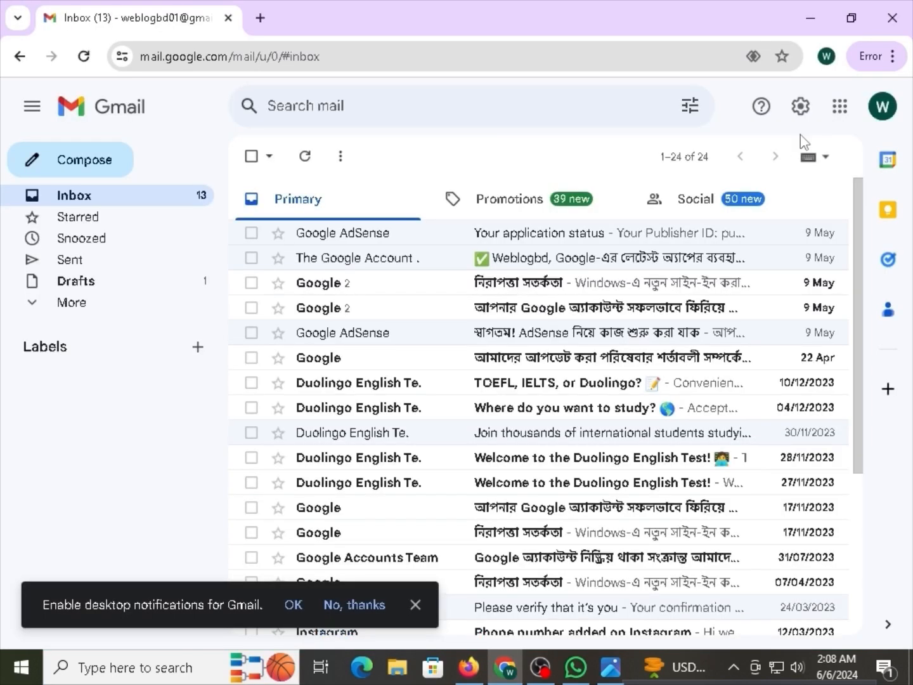
left_click(869, 116)
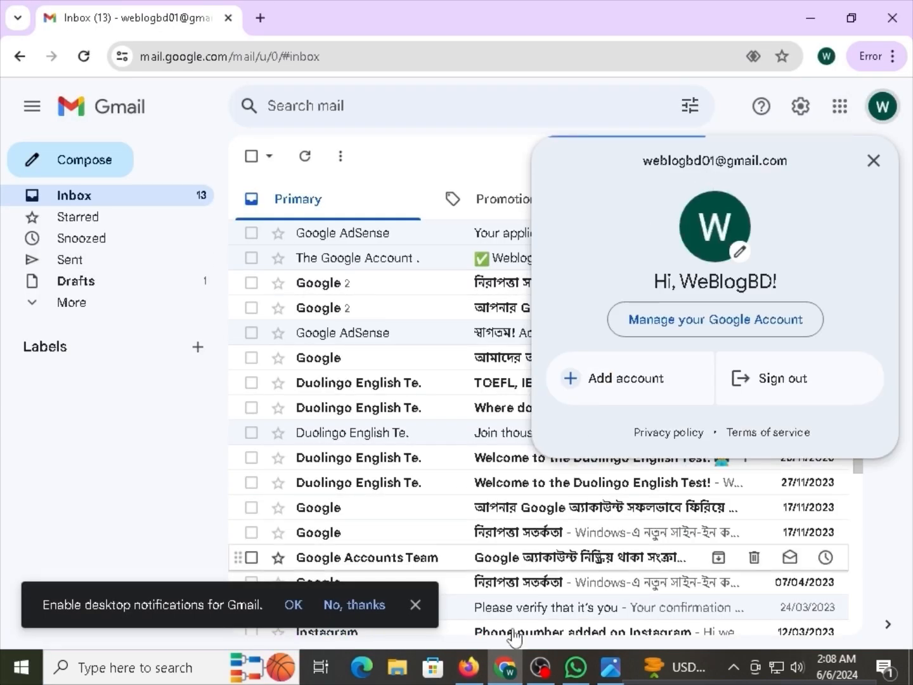
left_click(473, 677)
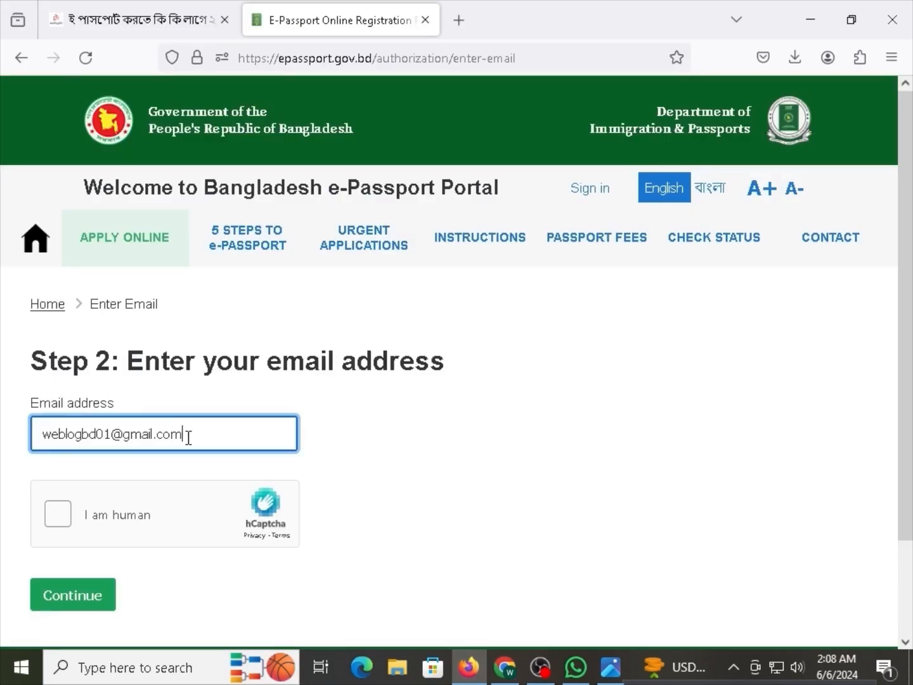
Tick the hCaptcha 'I am human' box and continue to the account sign-up page.
left_click(70, 515)
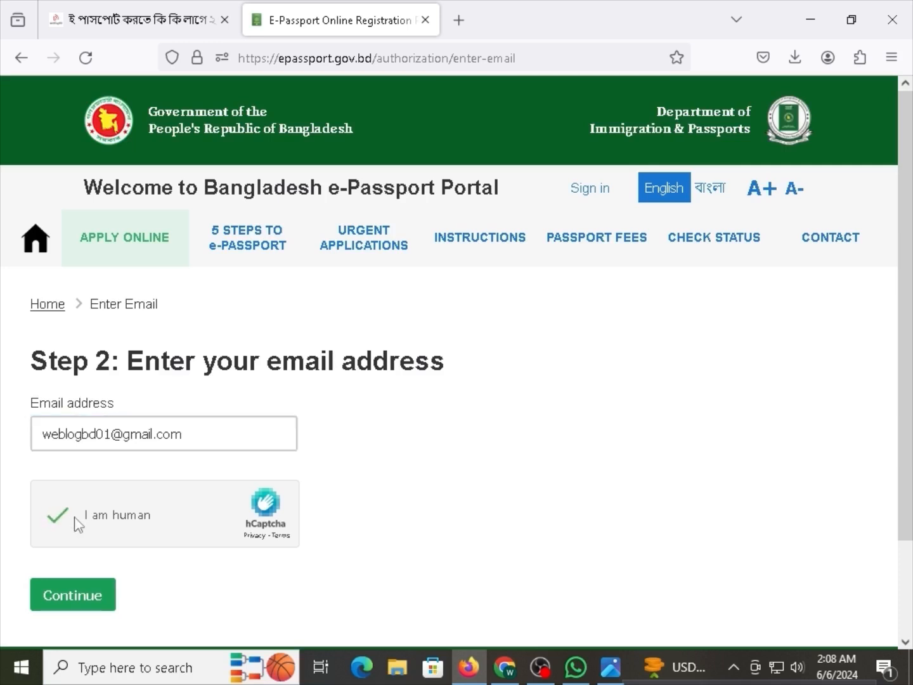
left_click(86, 601)
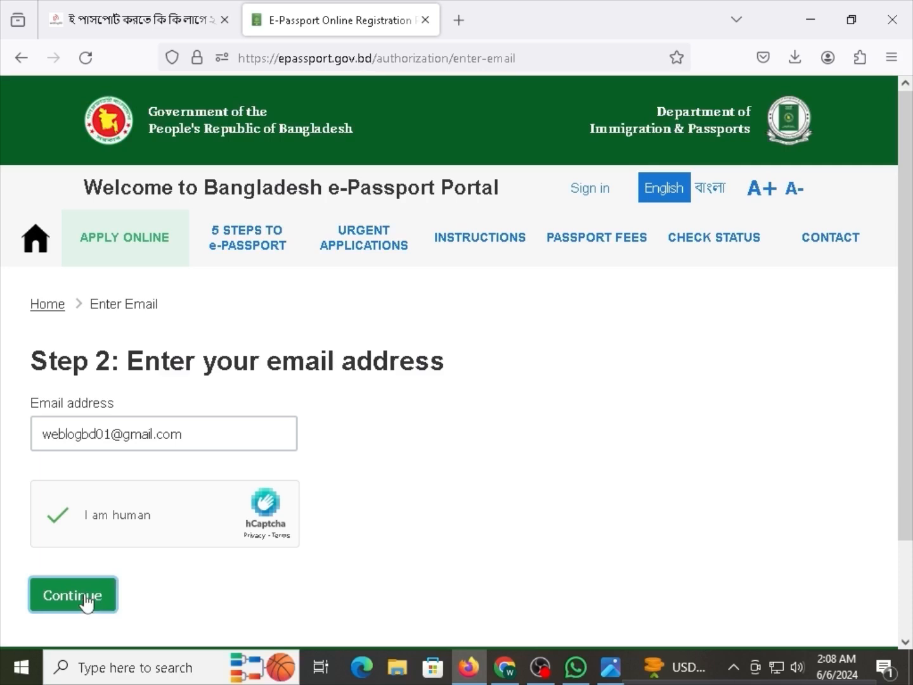
scroll(157, 430, "down", 1)
scroll(110, 467, "up", 1)
left_click(88, 590)
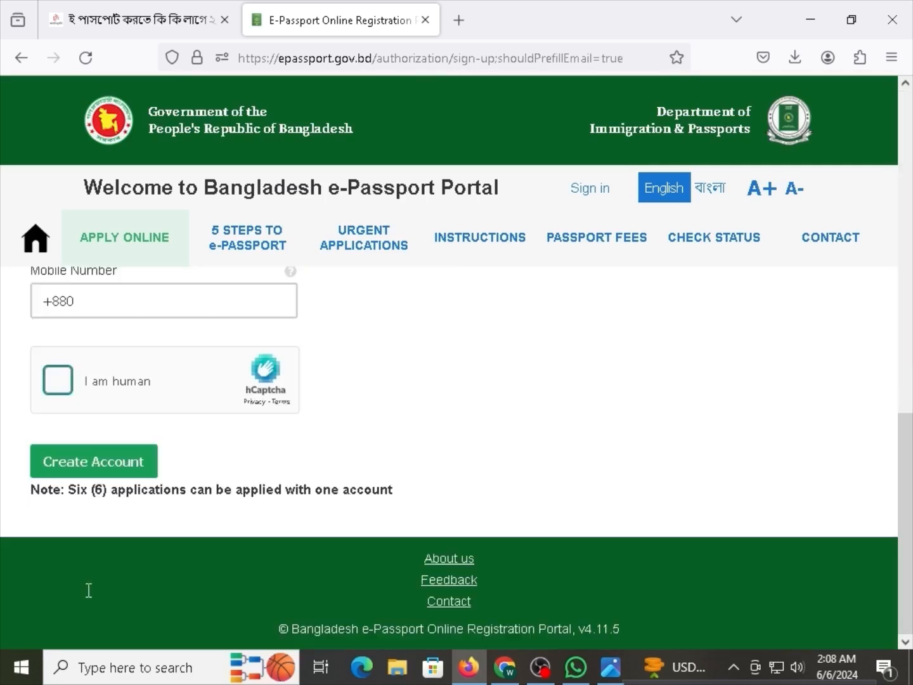
Enter an initial account password and repeat it, which the form rejects.
scroll(147, 436, "up", 3)
scroll(149, 433, "up", 7)
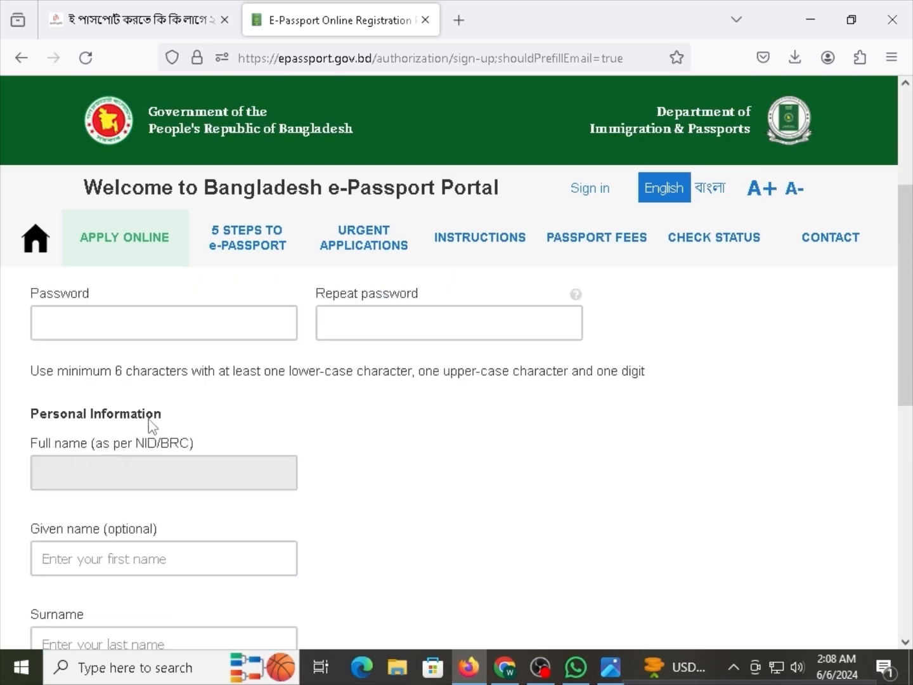
left_click_drag(91, 373, 141, 368)
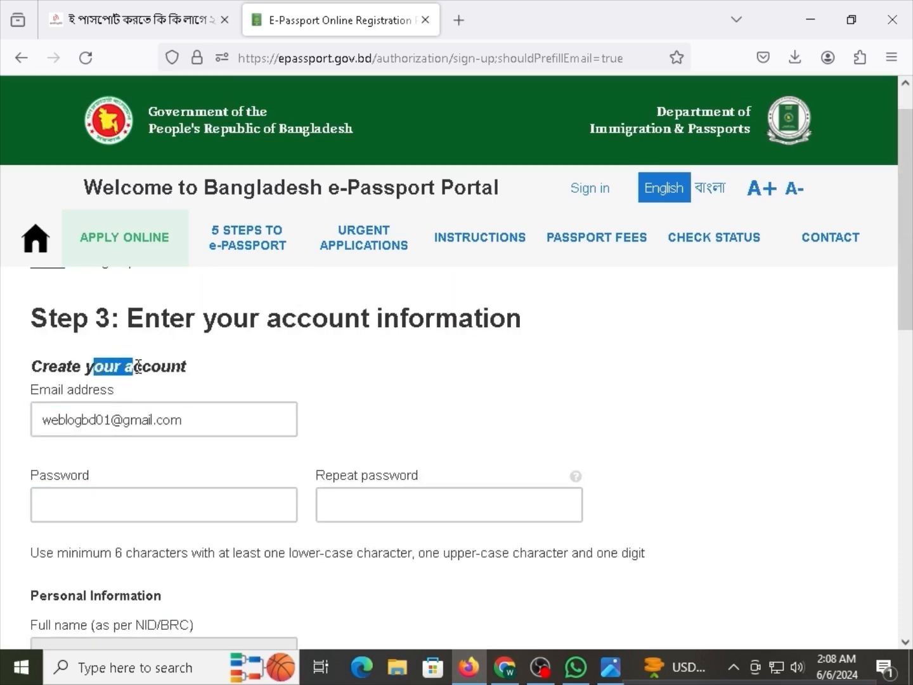
left_click_drag(155, 320, 311, 317)
left_click(376, 319)
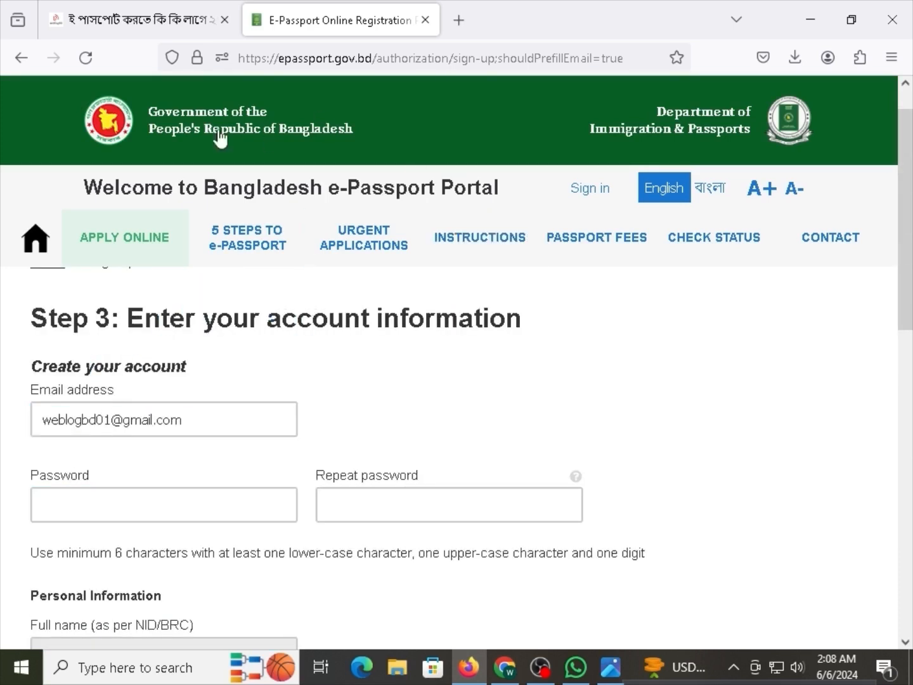
left_click(123, 511)
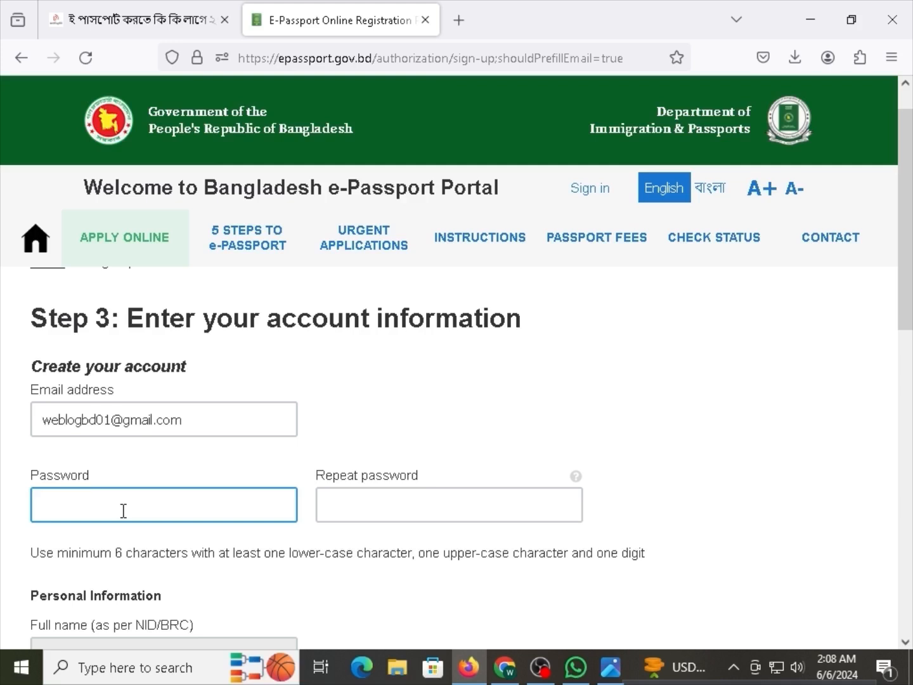
left_click(124, 511)
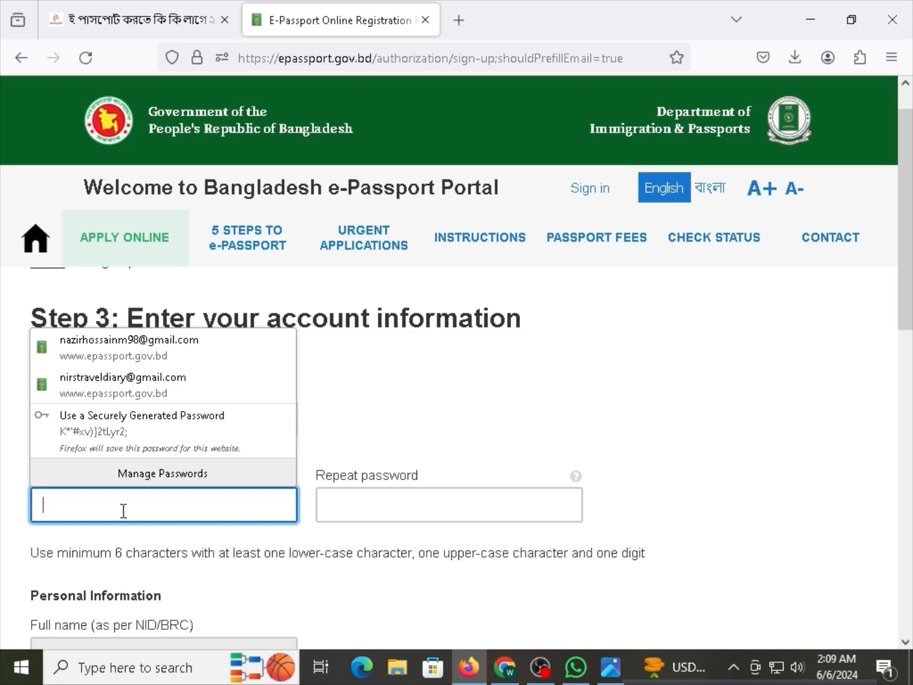
type("••")
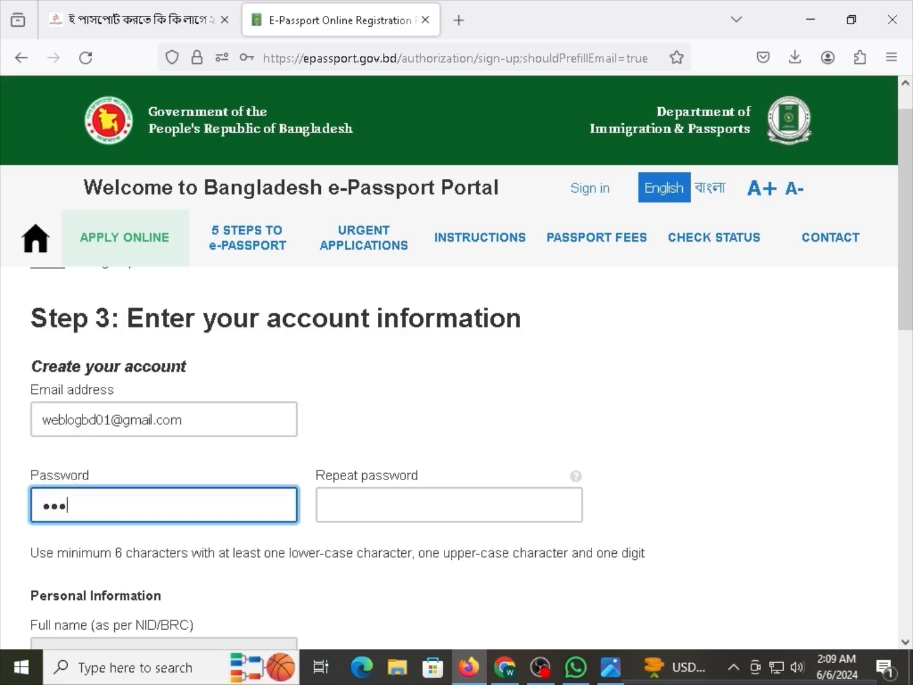
left_click(403, 495)
type("•••")
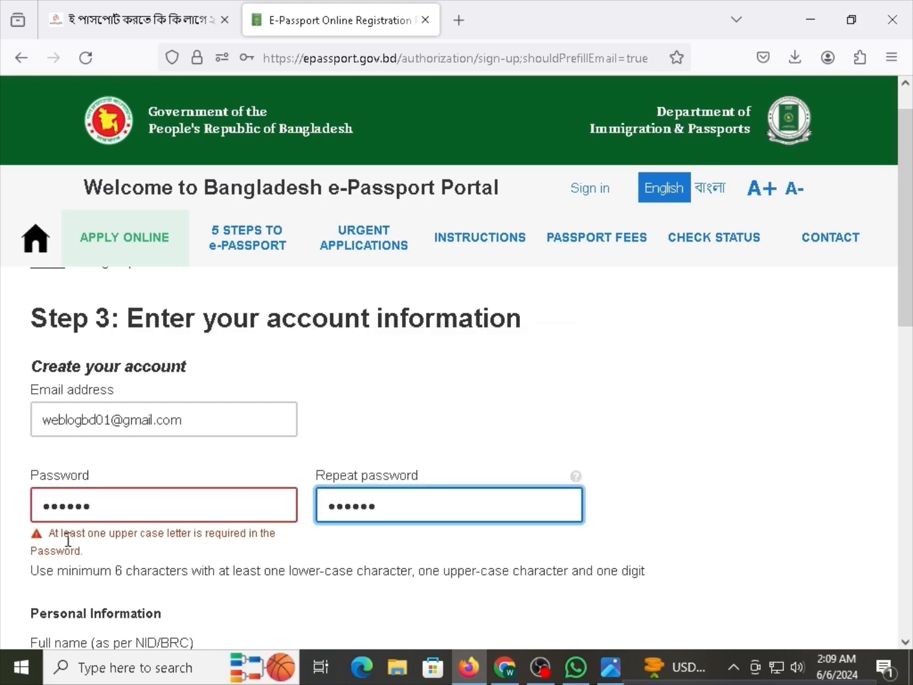
left_click_drag(75, 534, 107, 534)
left_click(126, 533)
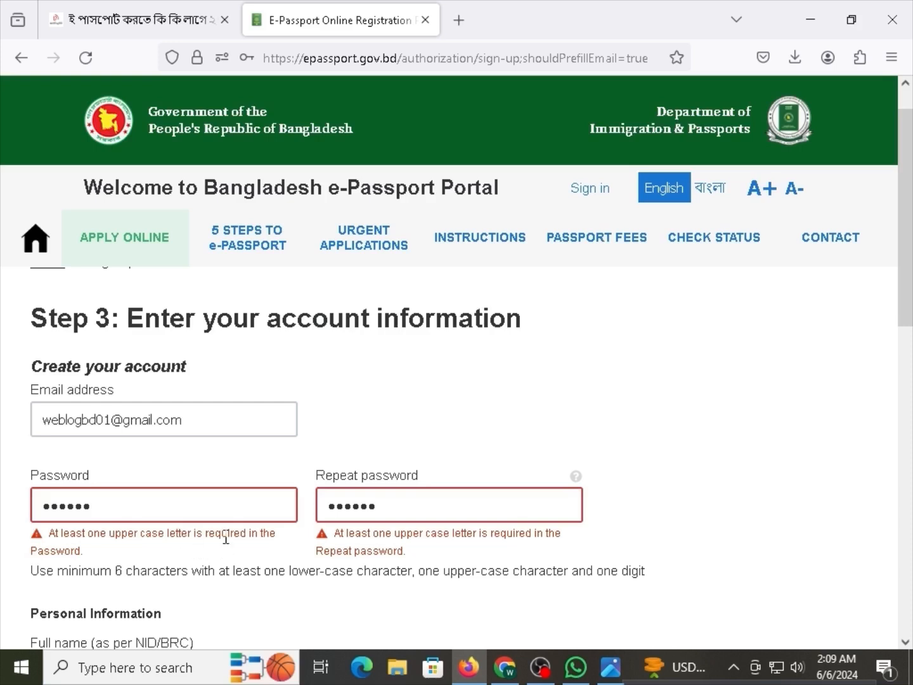
Clear both password fields and enter a matching password with upper-case, lower-case and a digit.
left_click_drag(196, 512, 27, 502)
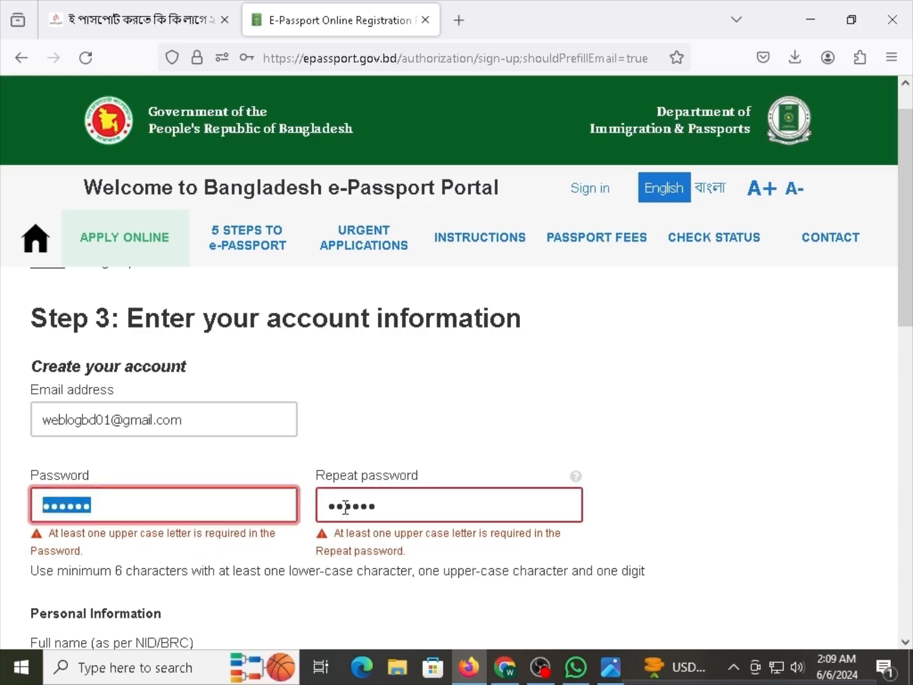
key("BackSpace")
left_click(453, 516)
key("ctrl+a")
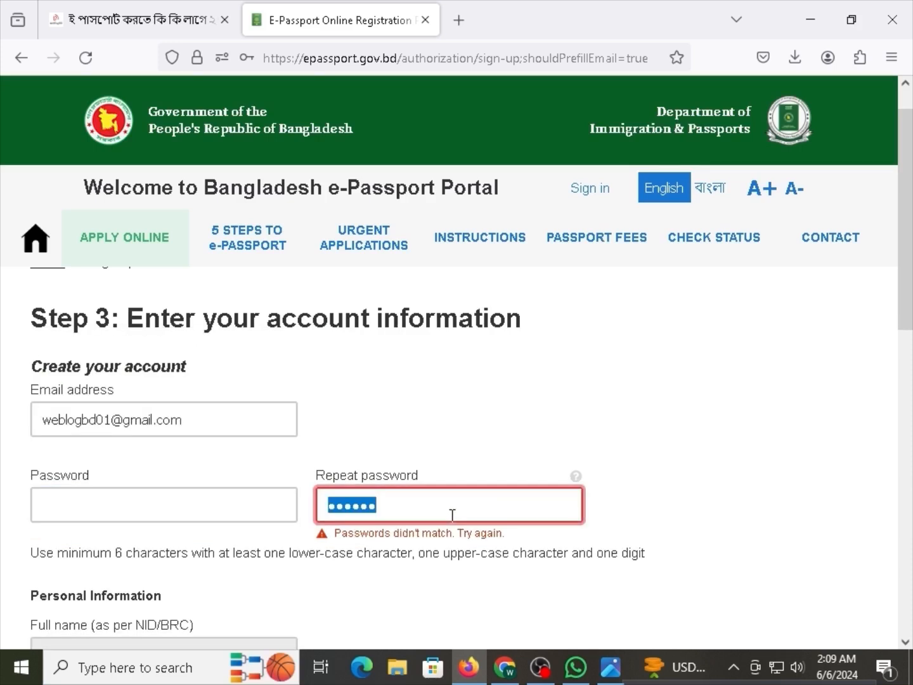
key("BackSpace")
left_click(184, 510)
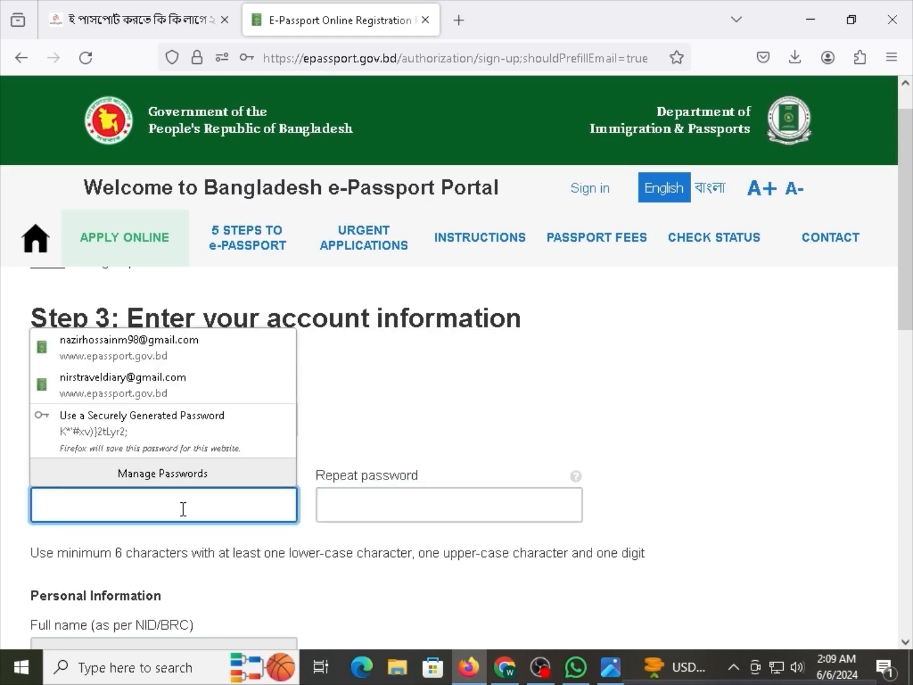
type("•")
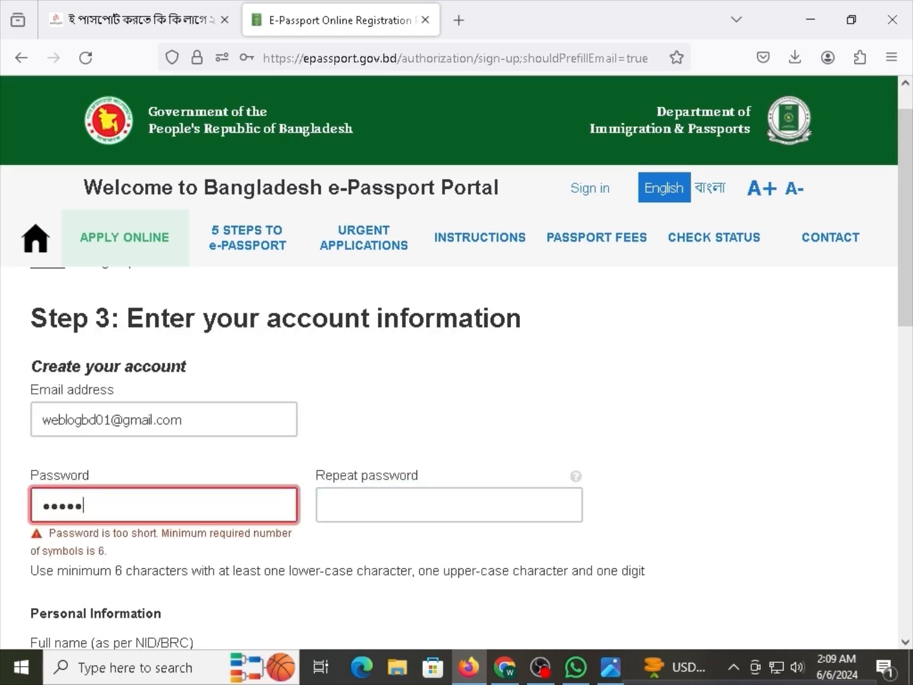
type("•••••")
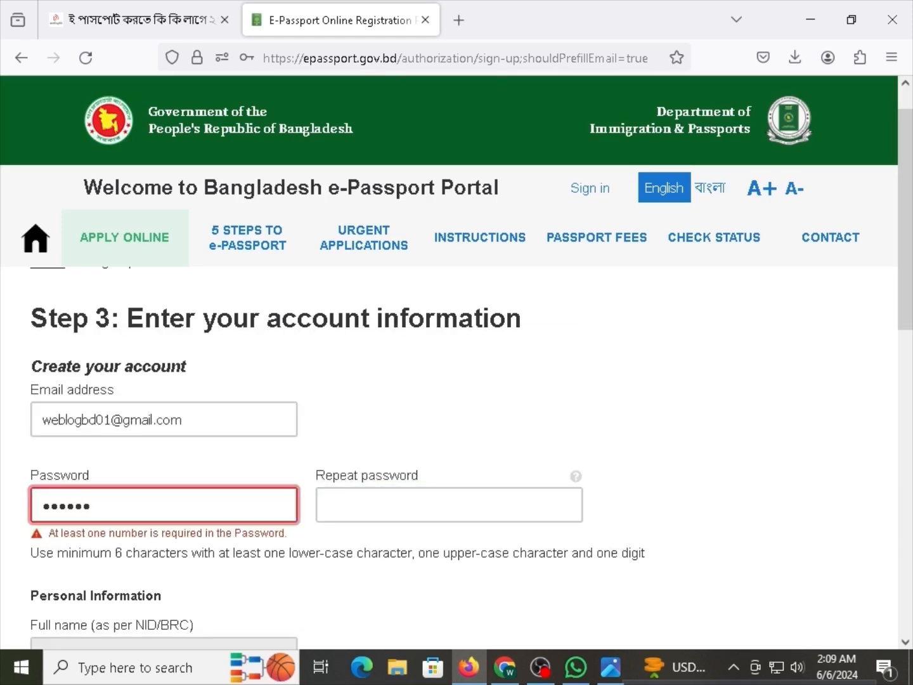
type("•")
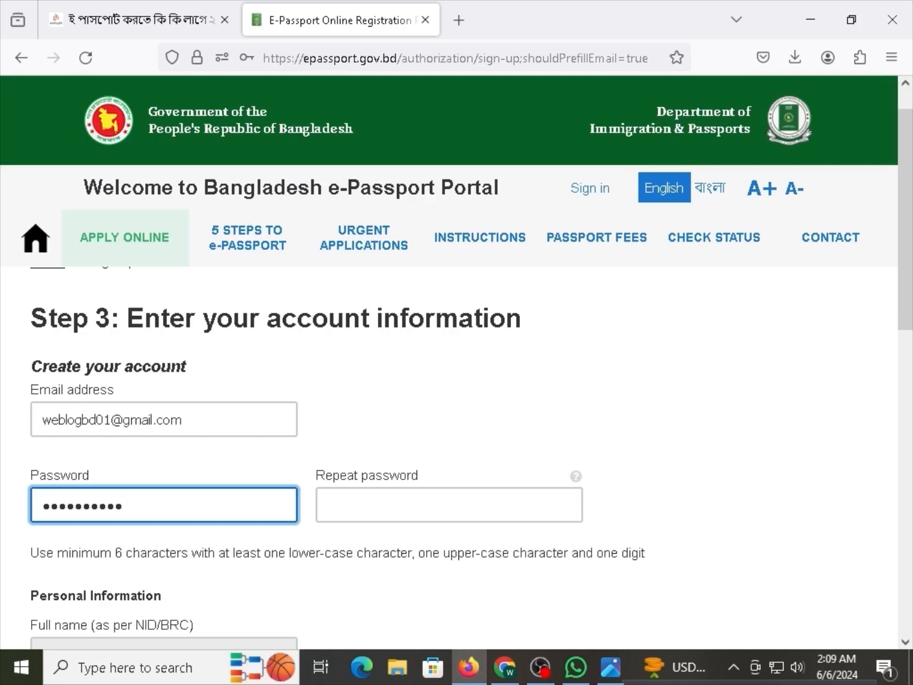
left_click_drag(162, 512, 36, 517)
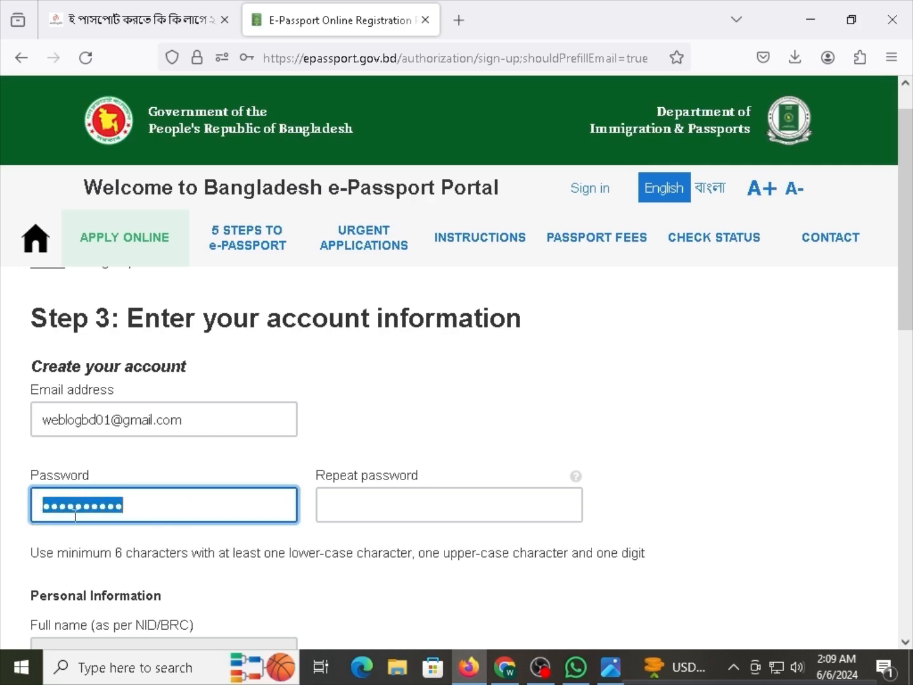
left_click(403, 494)
type("••")
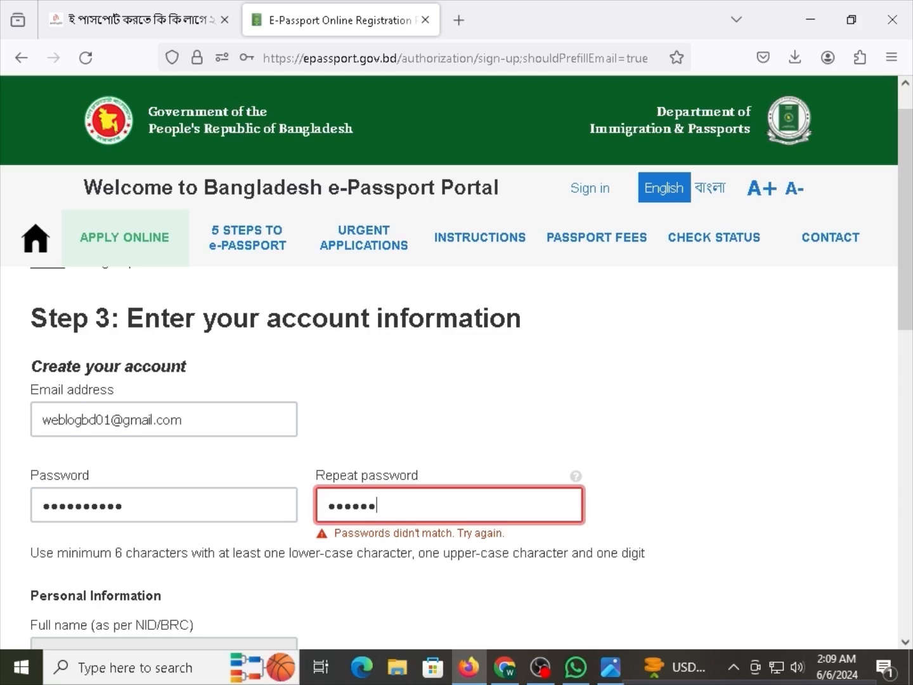
type("••••••••")
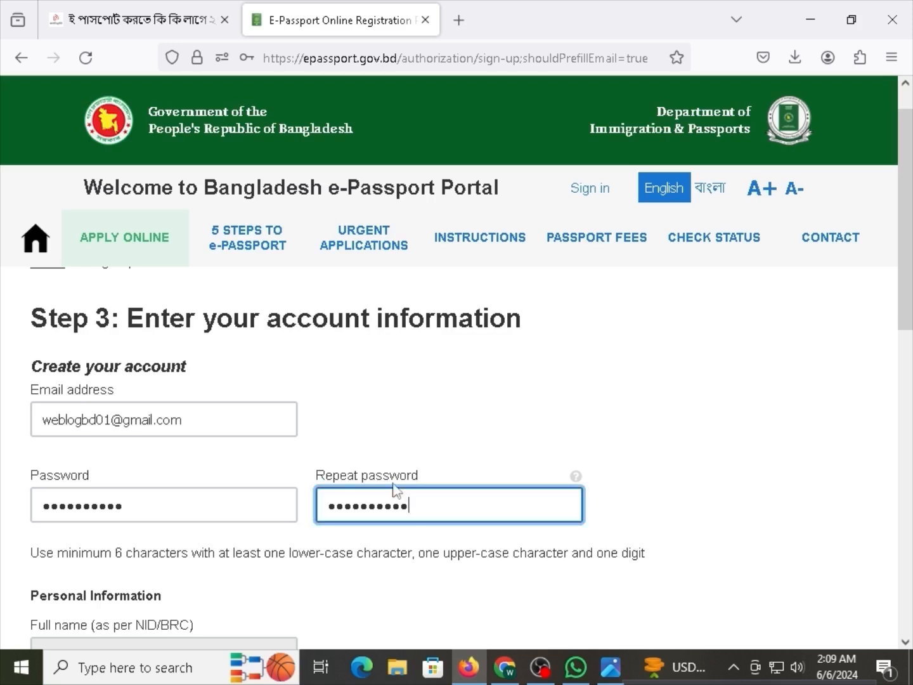
left_click(385, 434)
Scroll down to the personal details and place the cursor in the Given name field.
scroll(385, 433, "down", 2)
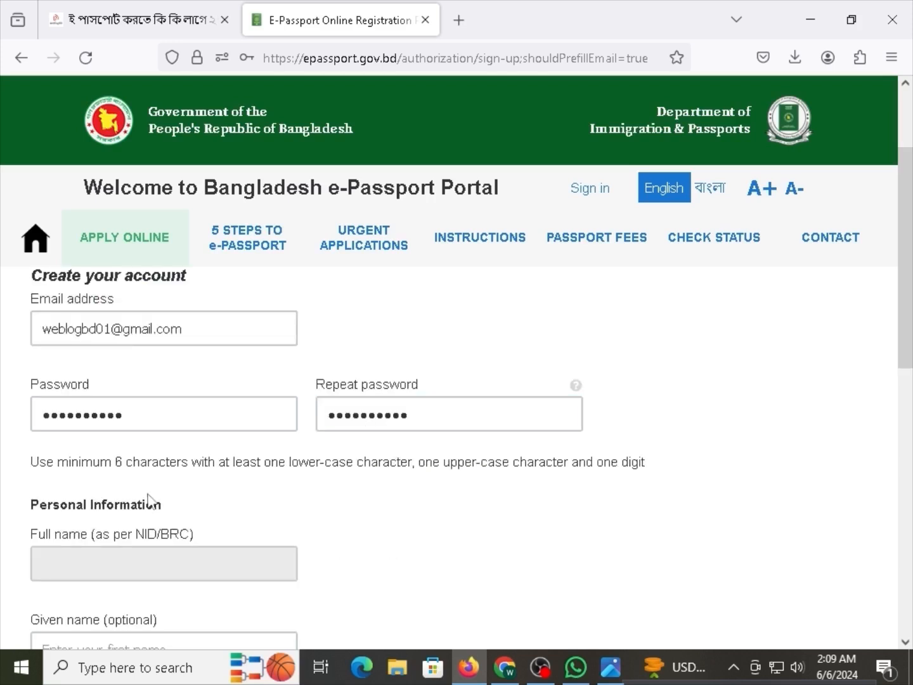
left_click_drag(158, 465, 226, 467)
left_click(532, 381)
scroll(190, 470, "down", 2)
scroll(98, 468, "down", 2)
left_click(94, 475)
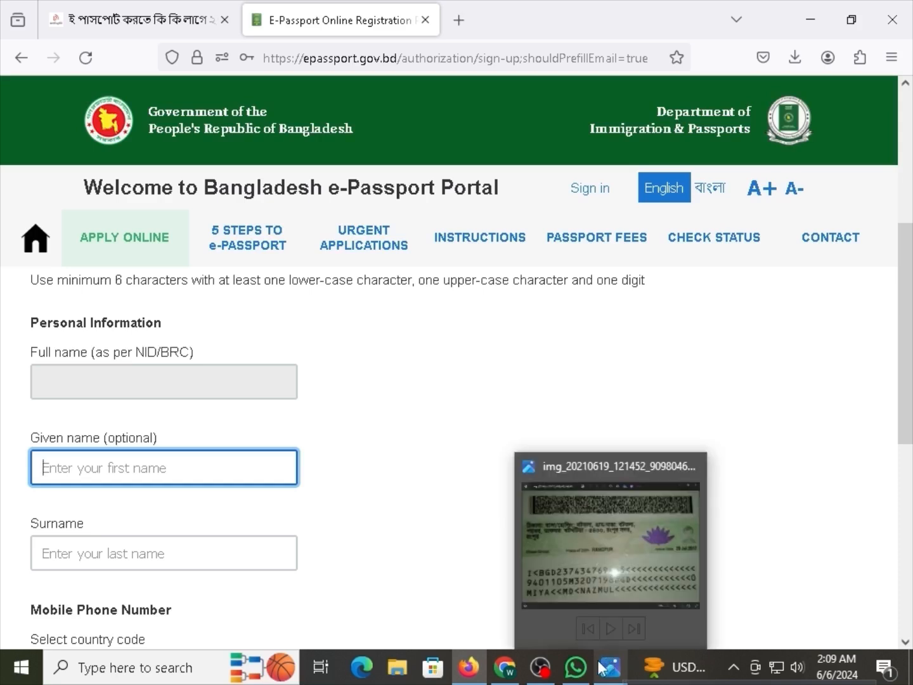
left_click(574, 675)
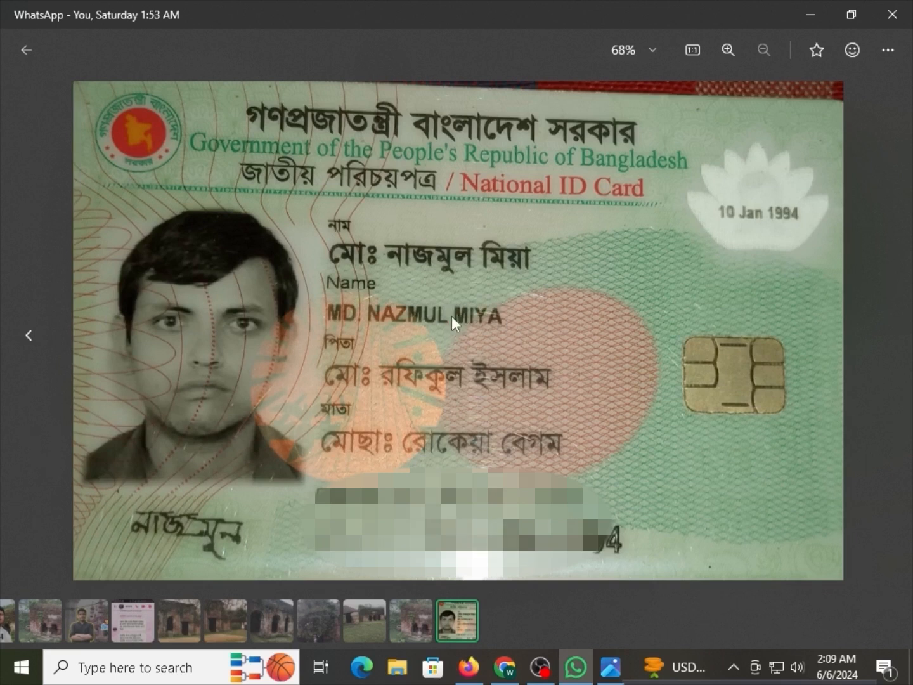
left_click(469, 666)
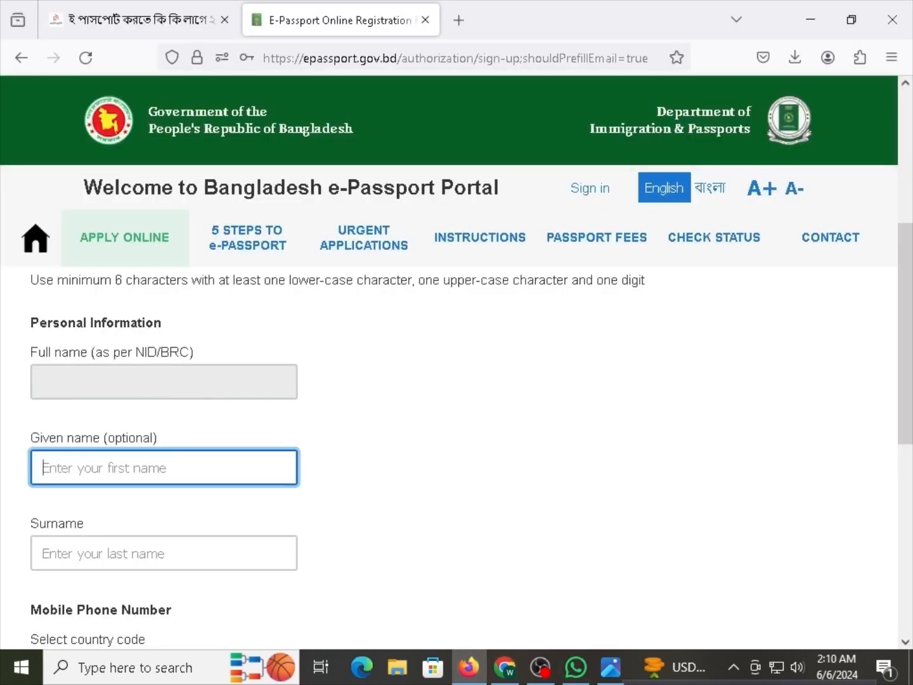
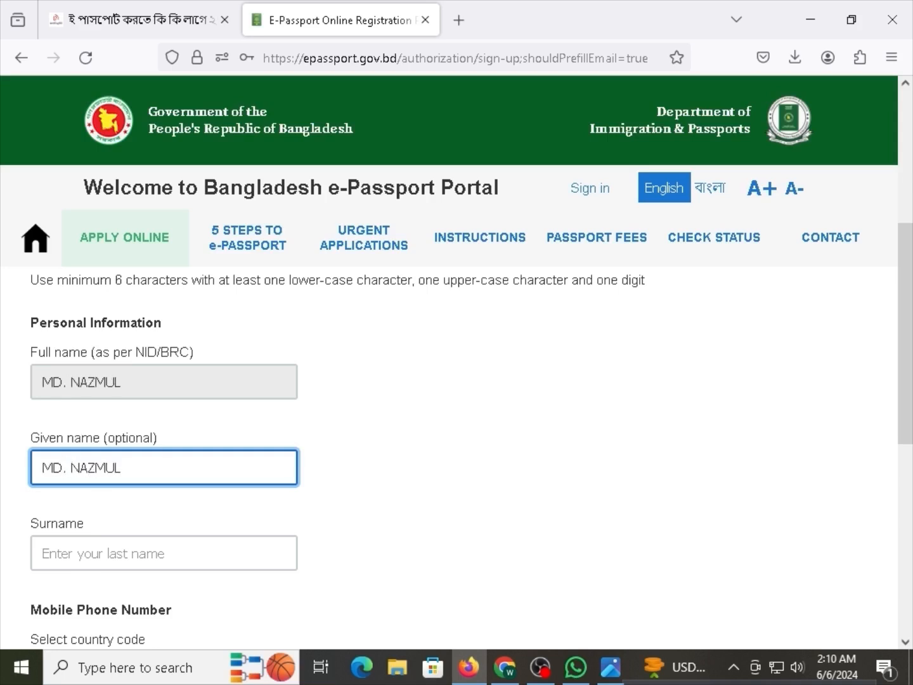
Enter the applicant's given name and surname from the NID card.
left_click(117, 473)
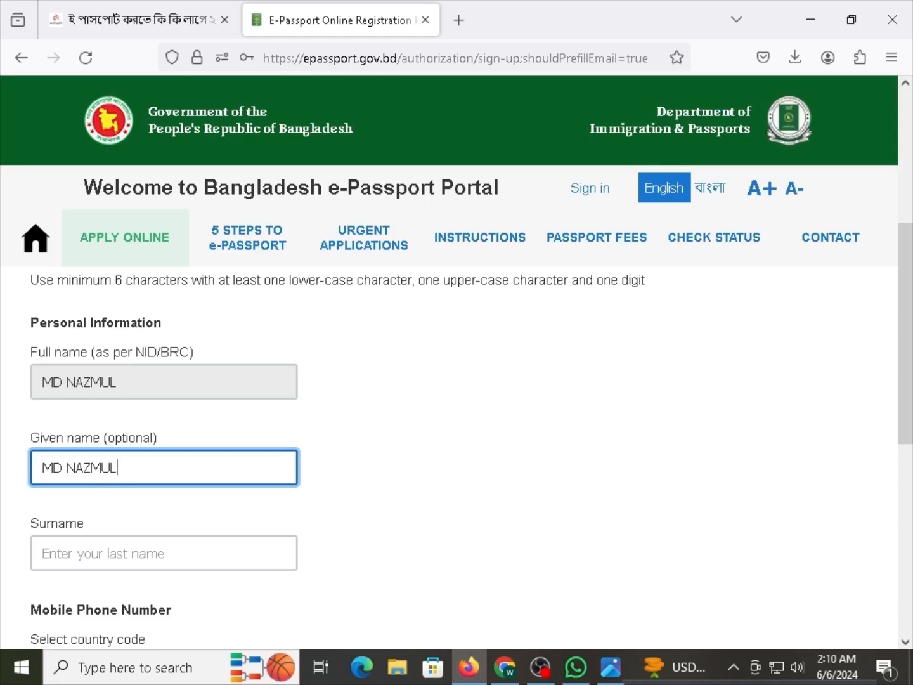
left_click(174, 559)
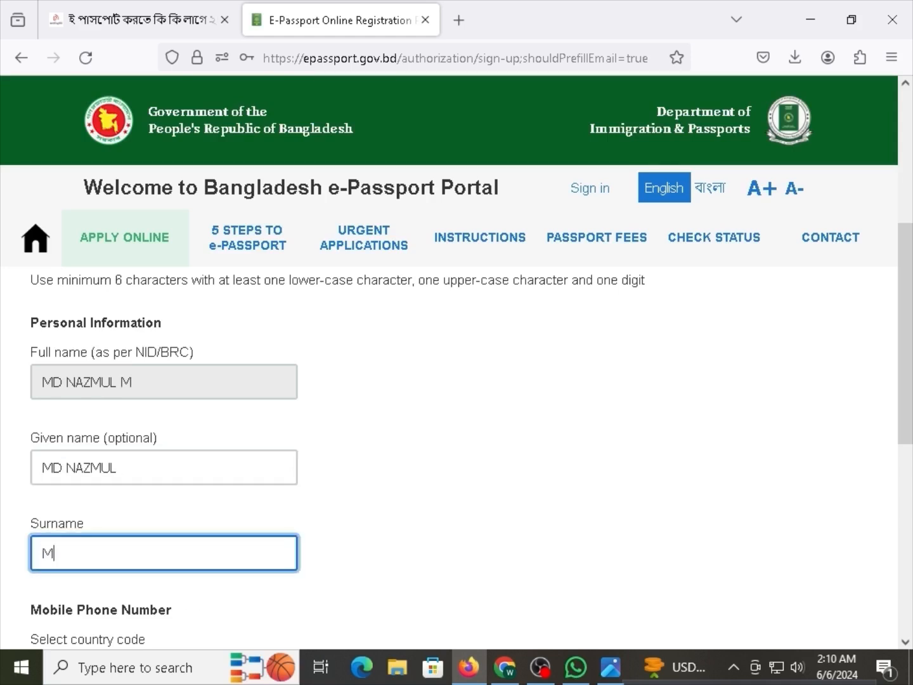
Review the entered given name and surname fields for errors.
mouse_move(121, 354)
left_mouse_down()
mouse_move(164, 352)
mouse_move(120, 357)
left_mouse_up()
left_click(168, 352)
left_click(121, 366)
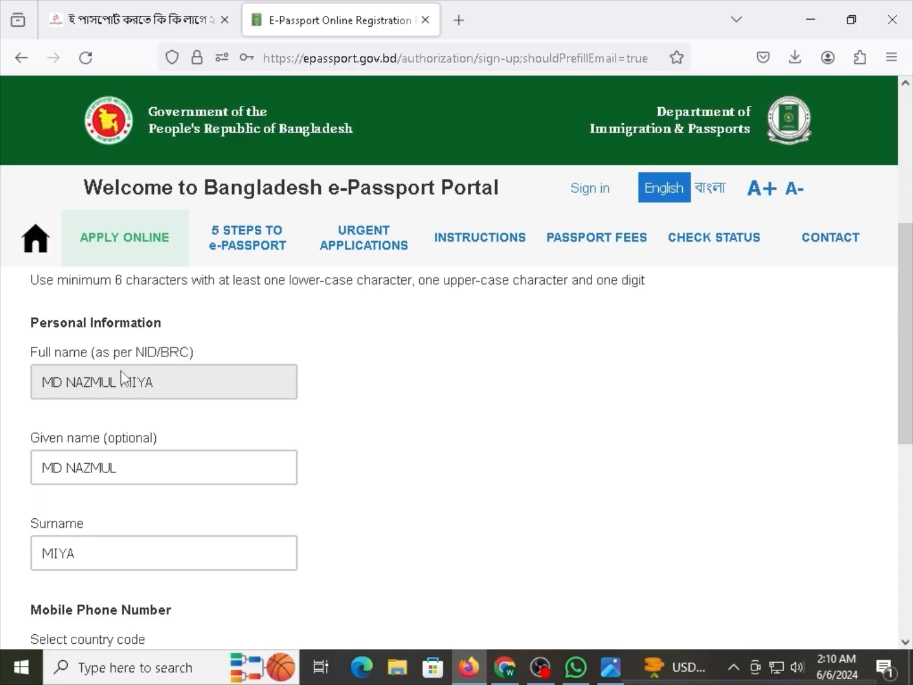
left_click_drag(150, 397, 45, 393)
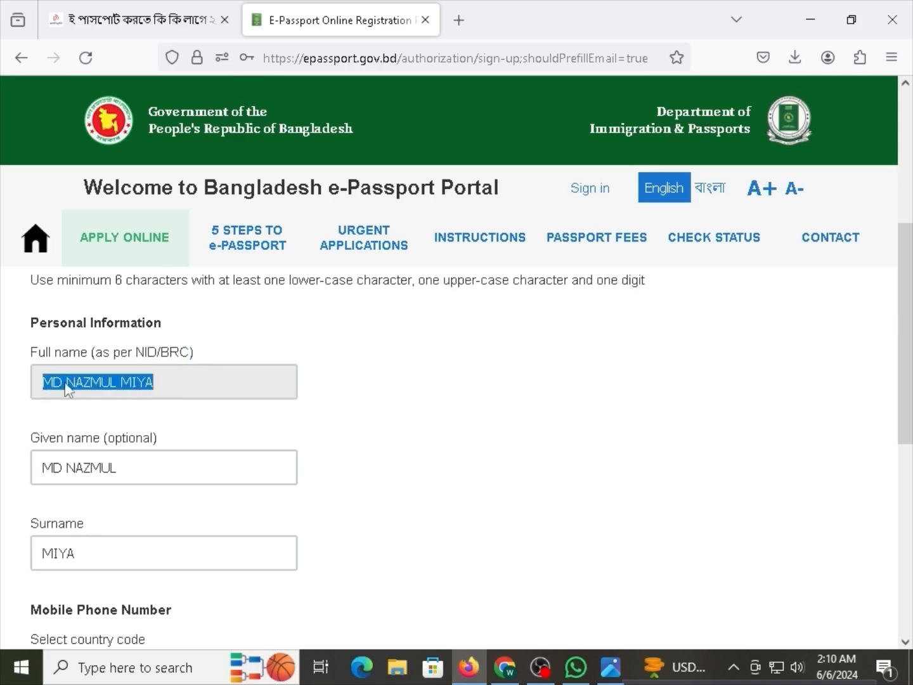
left_click(73, 388)
scroll(114, 389, "down", 2)
left_click(114, 387)
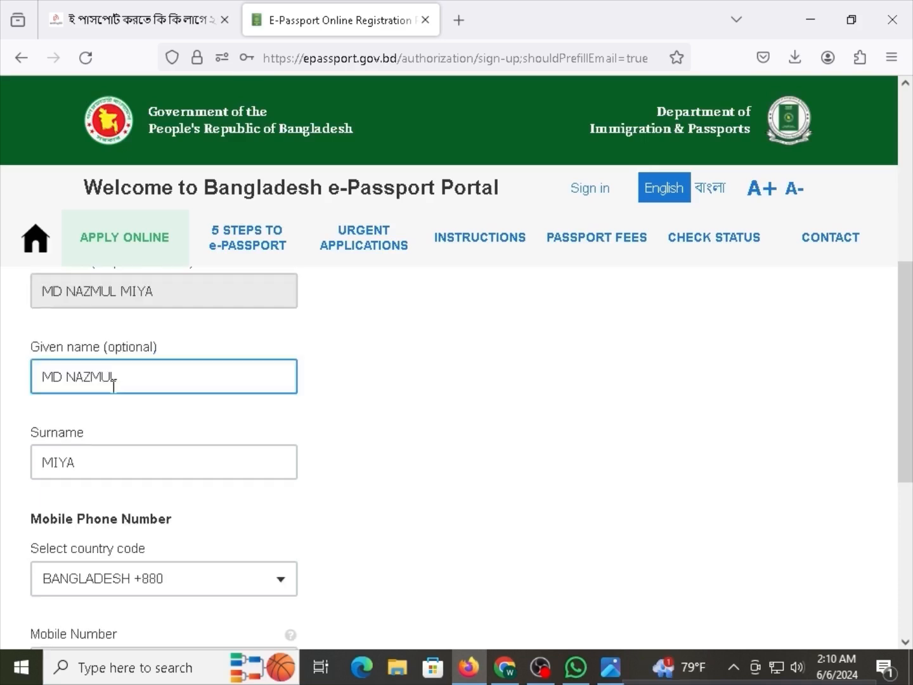
left_click(149, 454)
left_click(178, 383)
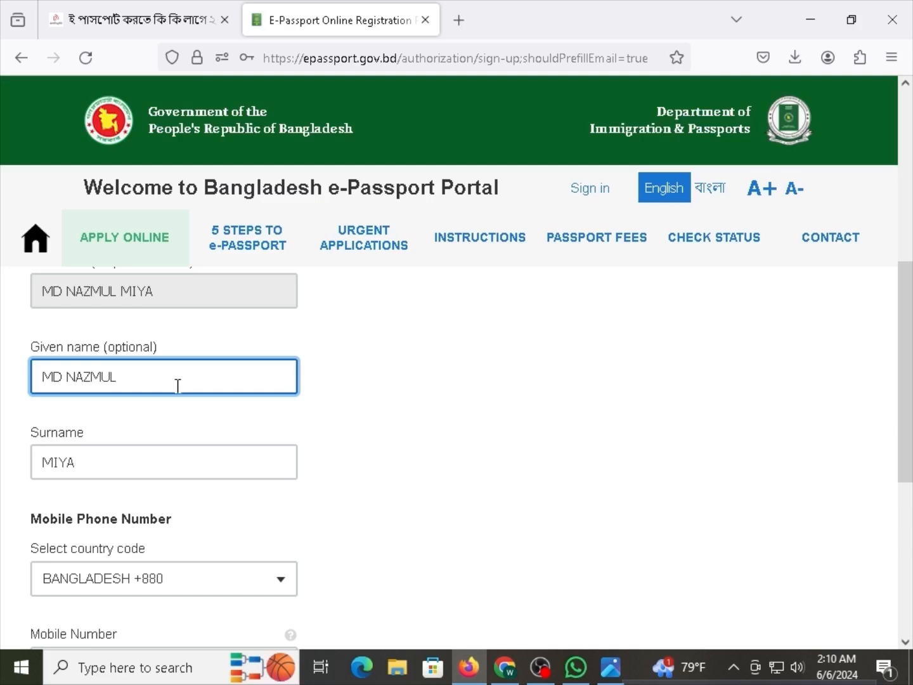
scroll(177, 386, "up", 2)
left_click_drag(170, 383, 40, 384)
left_click(88, 384)
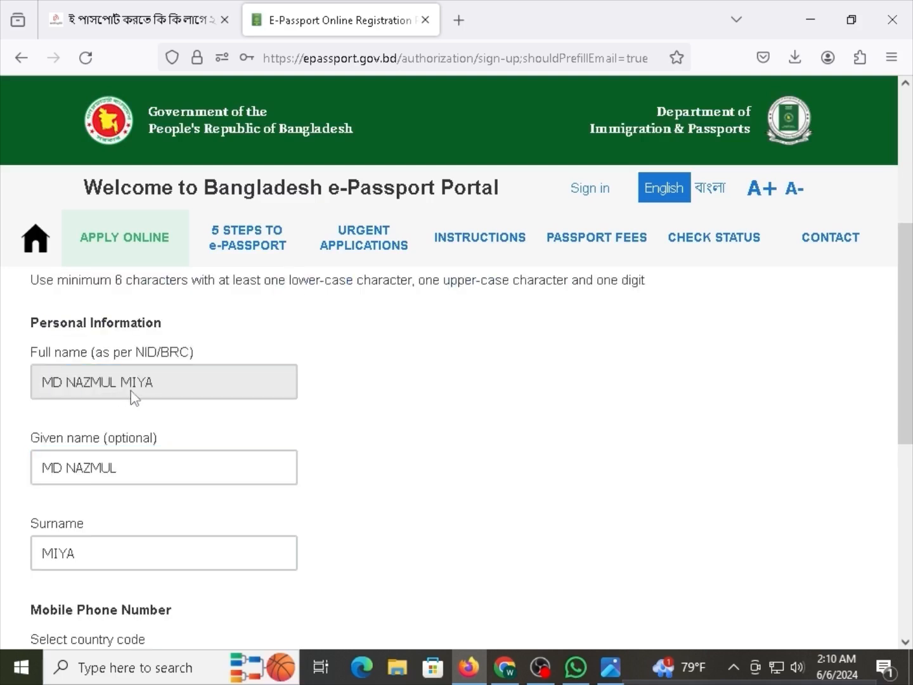
scroll(144, 397, "down", 4)
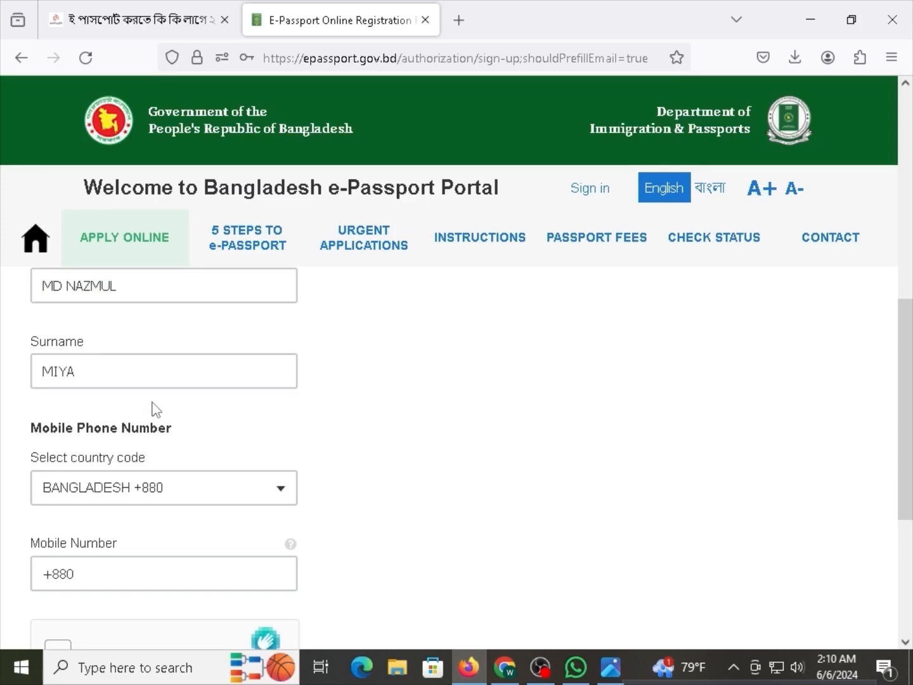
Enter the mobile number after +880 and pass the hCaptcha 'I am human' check.
left_click(116, 478)
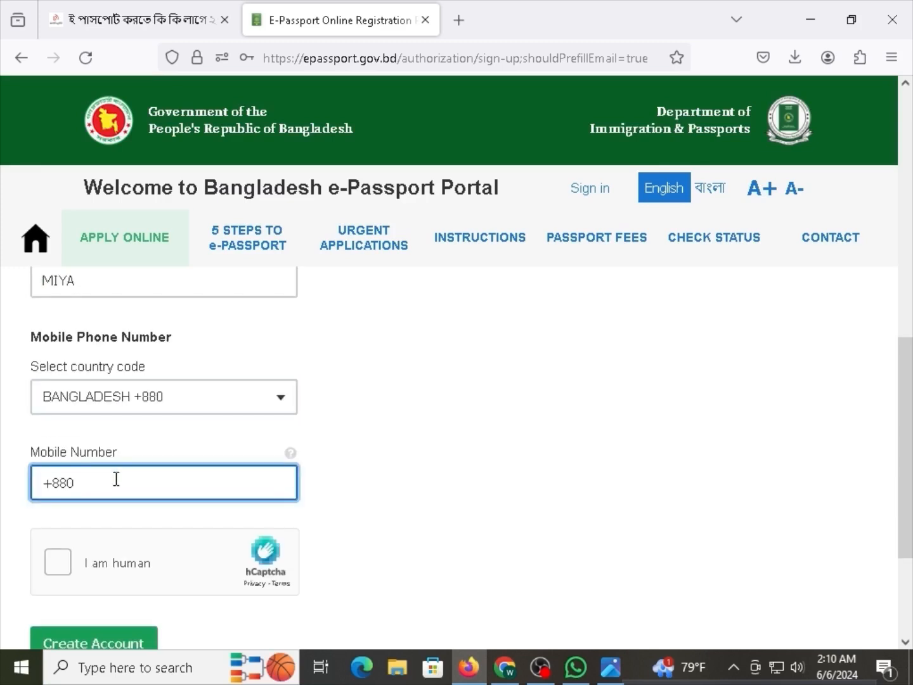
left_click(74, 571)
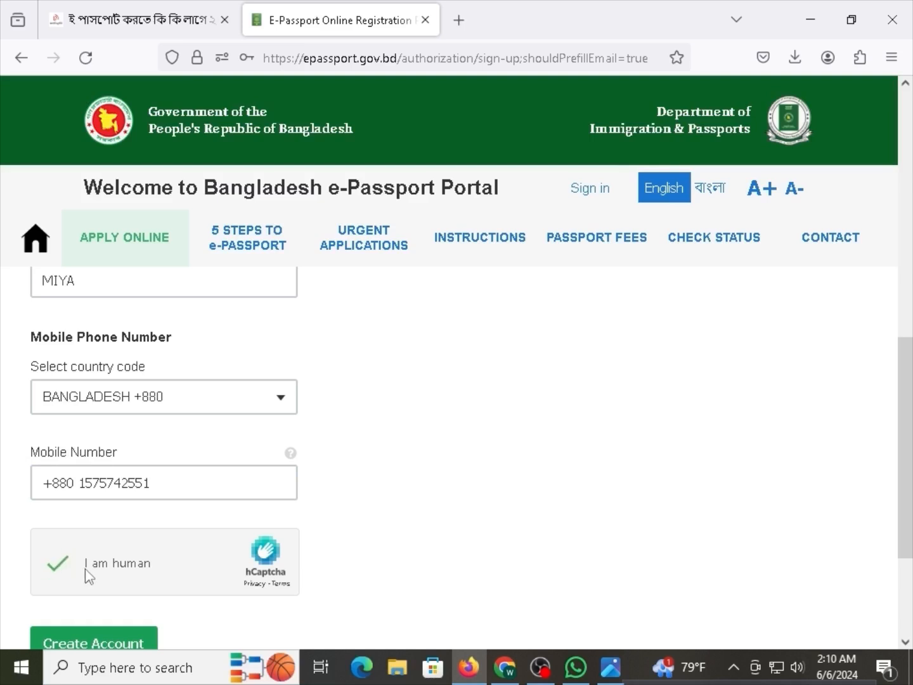
scroll(89, 577, "down", 2)
Create the portal account and let Firefox save its login.
left_click(77, 555)
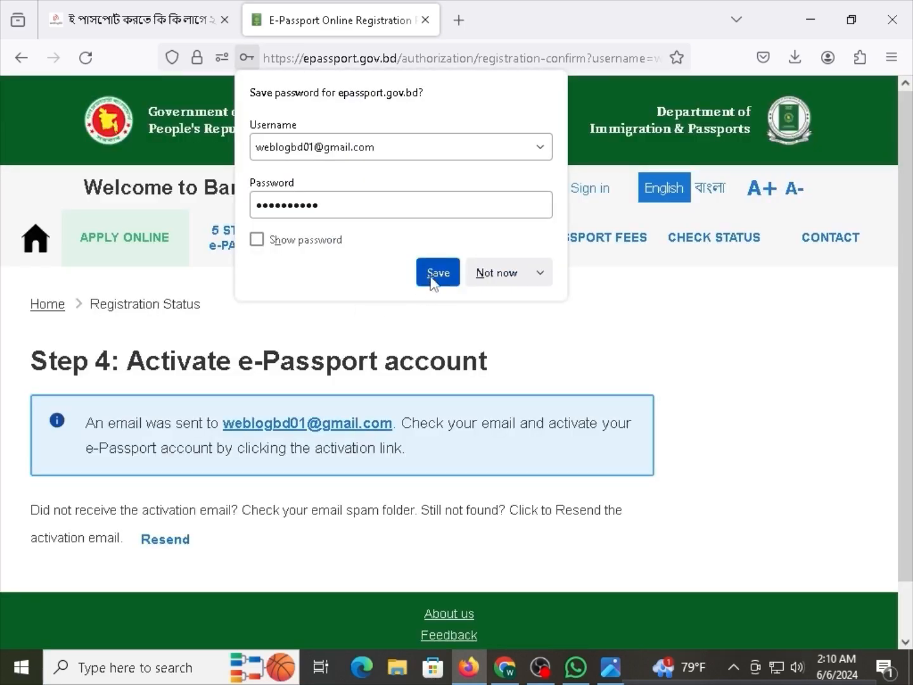
left_click(431, 279)
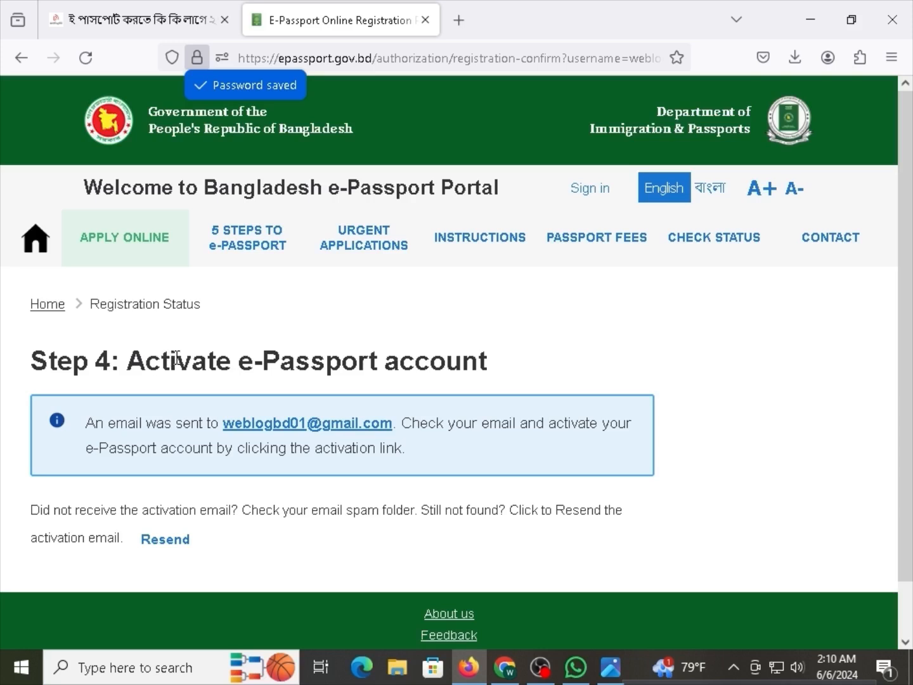
left_click_drag(324, 355, 393, 361)
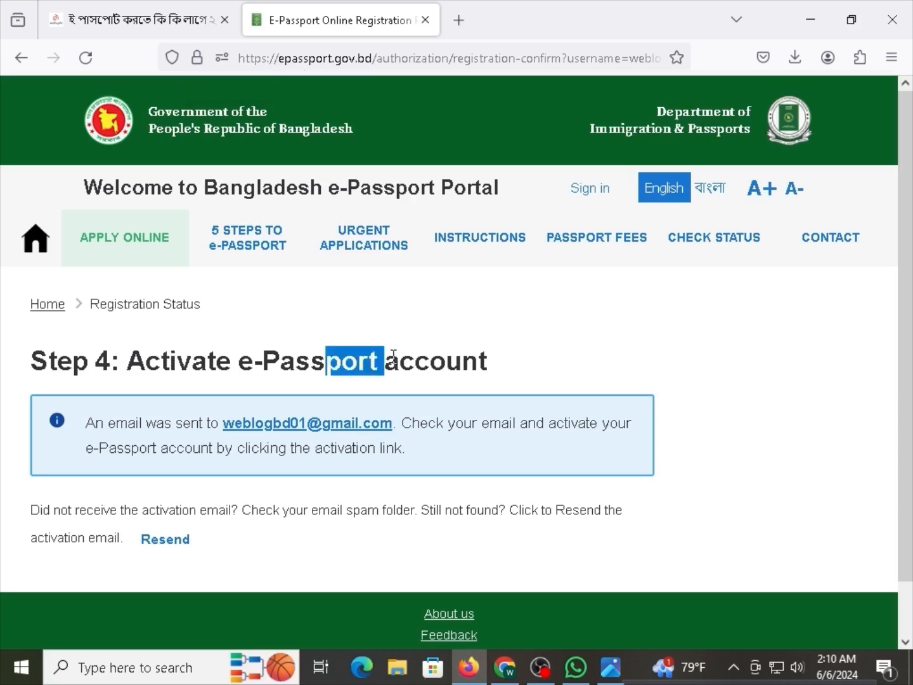
left_click(409, 362)
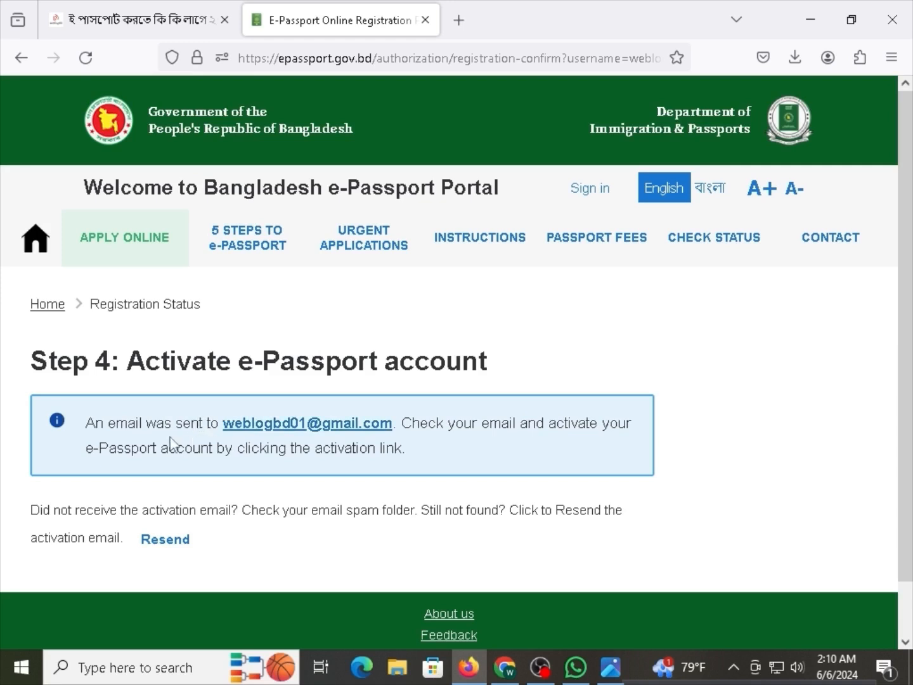
Read the Step 4 activation-email notice, then switch to Gmail in Chrome.
left_click_drag(163, 427, 188, 430)
left_click(195, 430)
left_click_drag(420, 424, 460, 424)
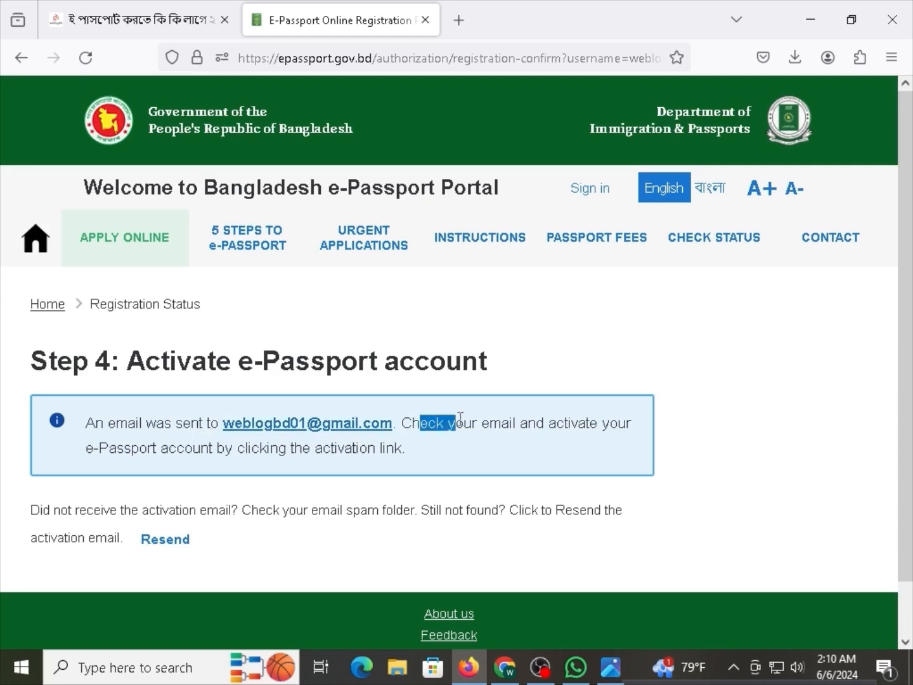
left_click(457, 423)
left_click_drag(123, 424, 158, 428)
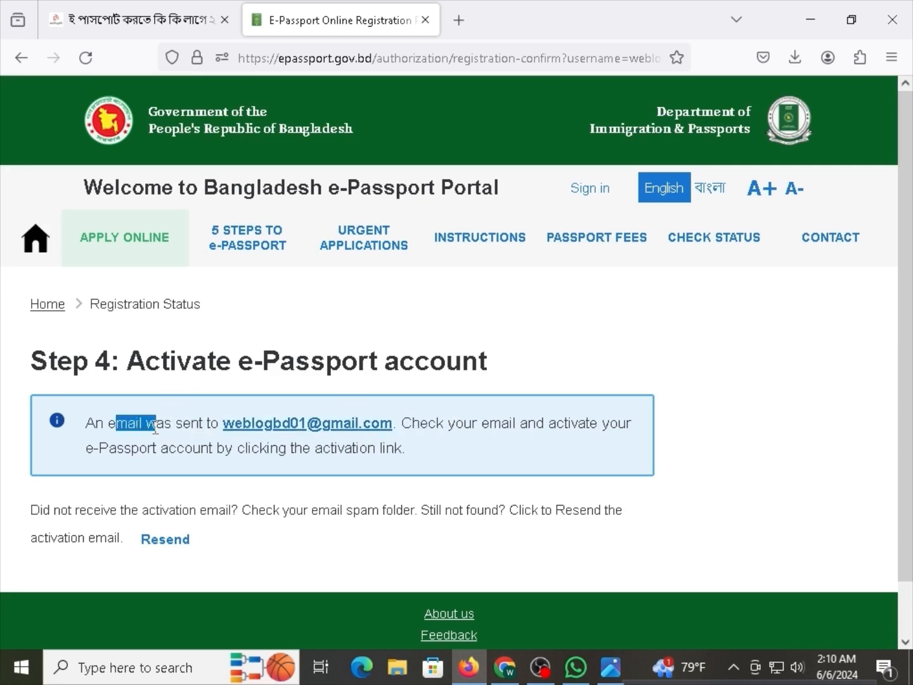
left_click(170, 432)
left_click_drag(413, 424, 513, 423)
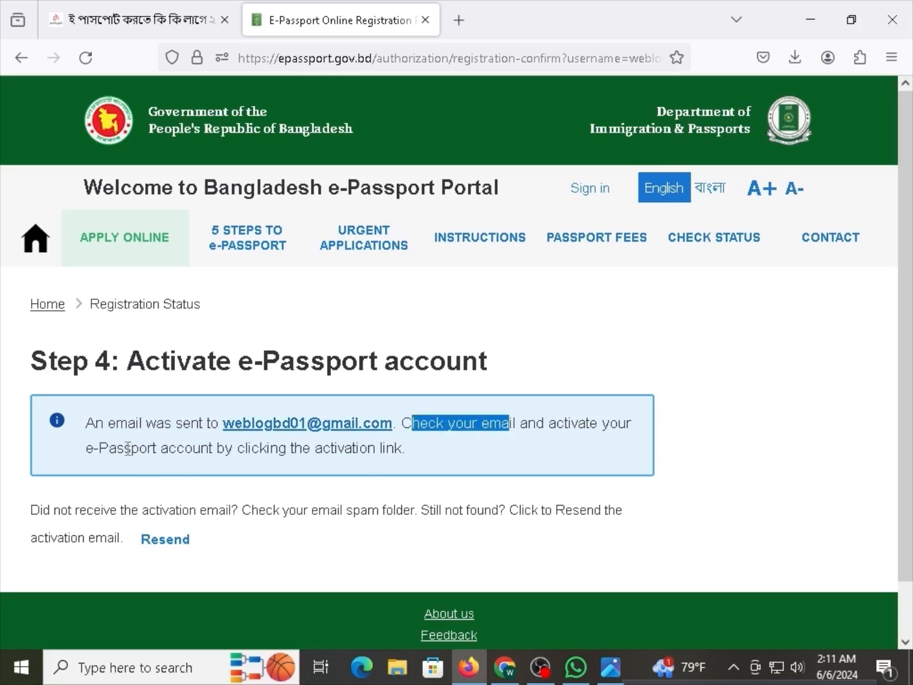
left_click_drag(124, 449, 179, 449)
left_click(267, 444)
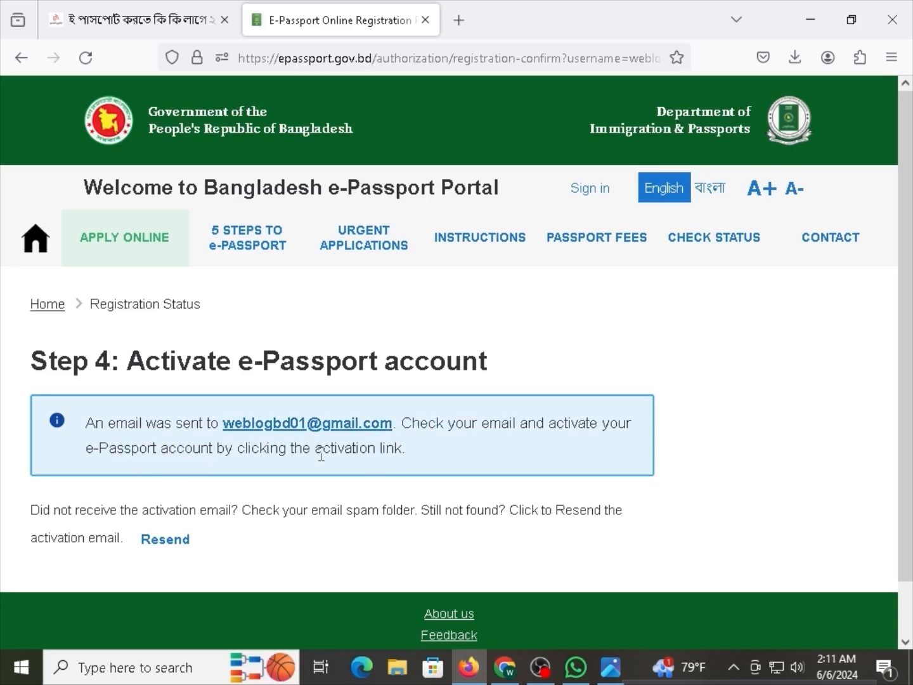
left_click(506, 667)
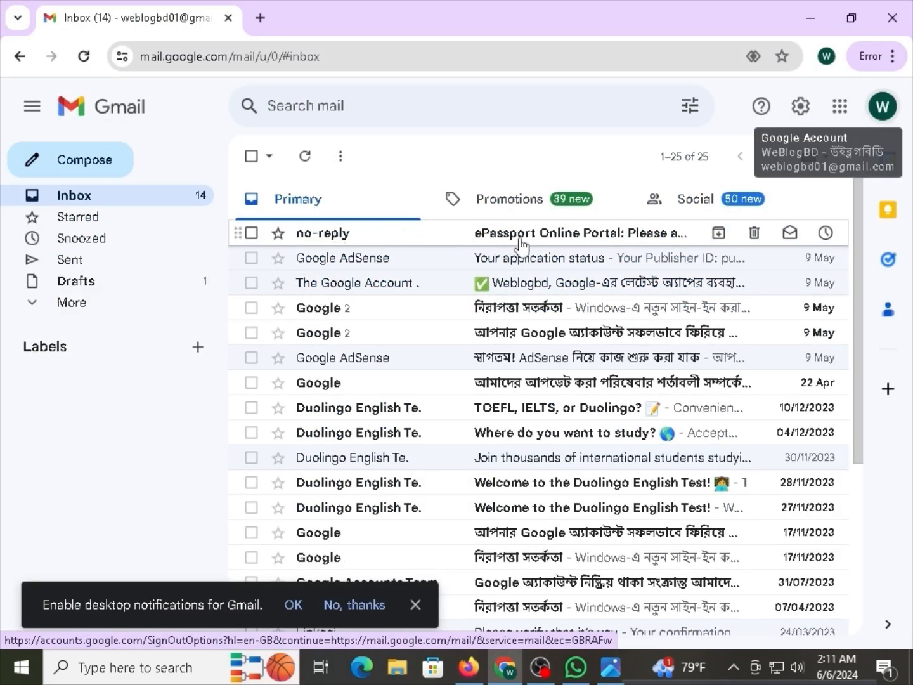
Open the no-reply ePassport email, follow its activation link, and return to Firefox.
left_click(570, 240)
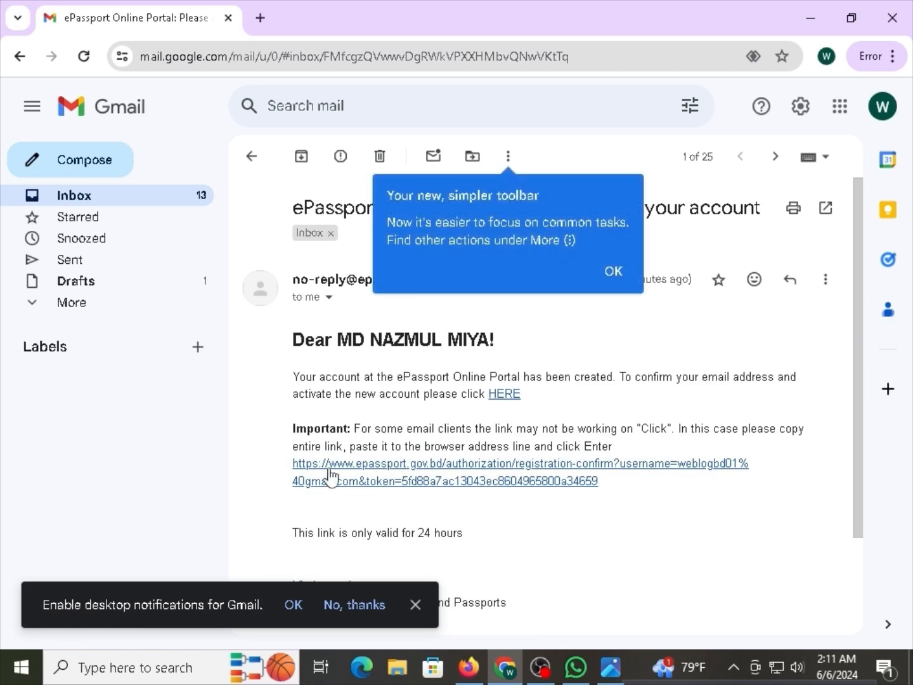
left_click(431, 480)
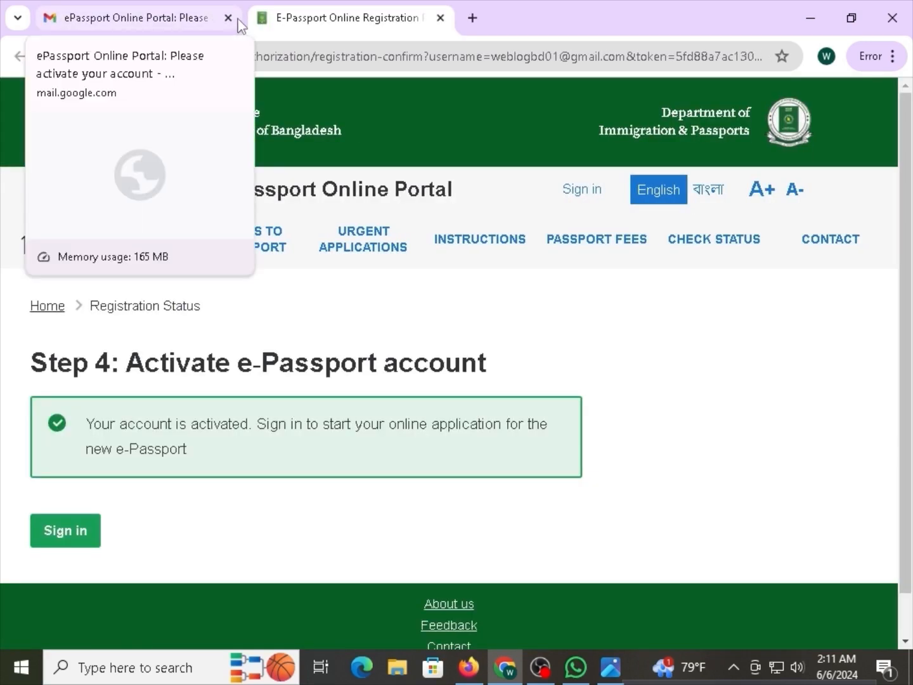
left_click(99, 8)
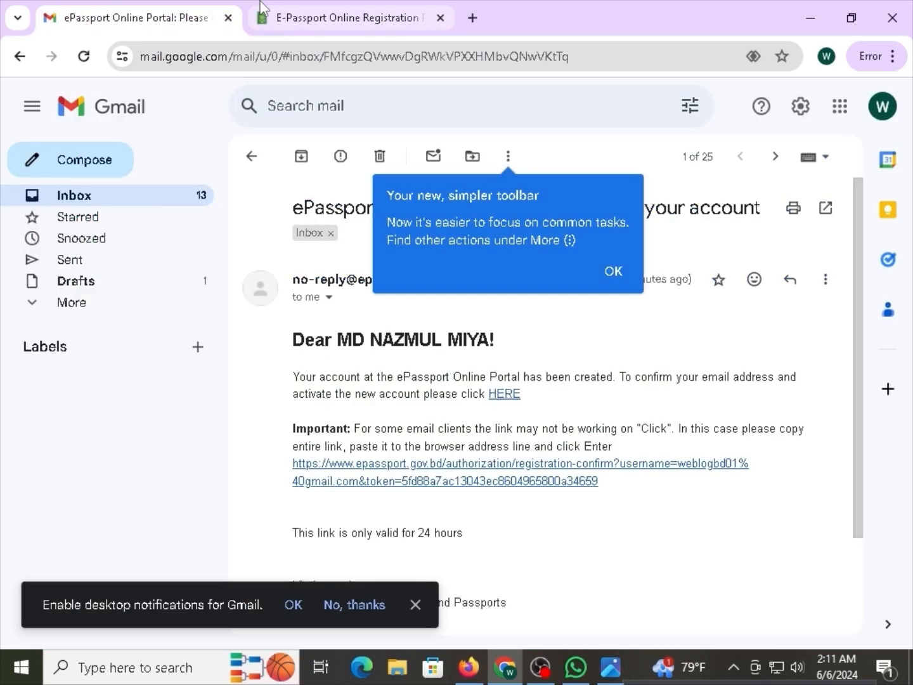
left_click(342, 18)
left_click(469, 667)
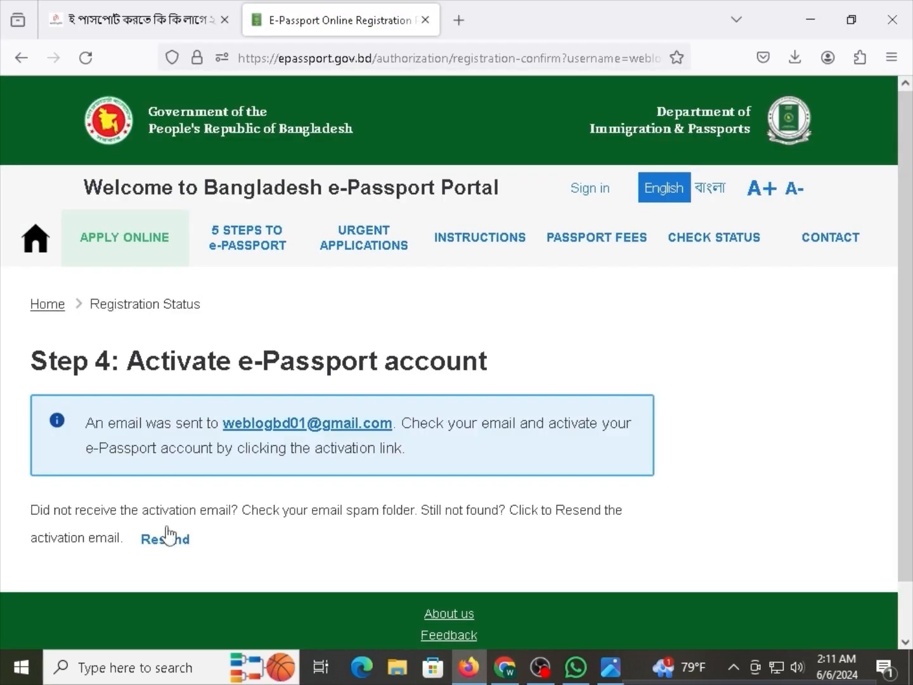
Sign in with the saved email and password after passing the hCaptcha check.
left_click(579, 191)
left_click(295, 436)
scroll(231, 566, "down", 3)
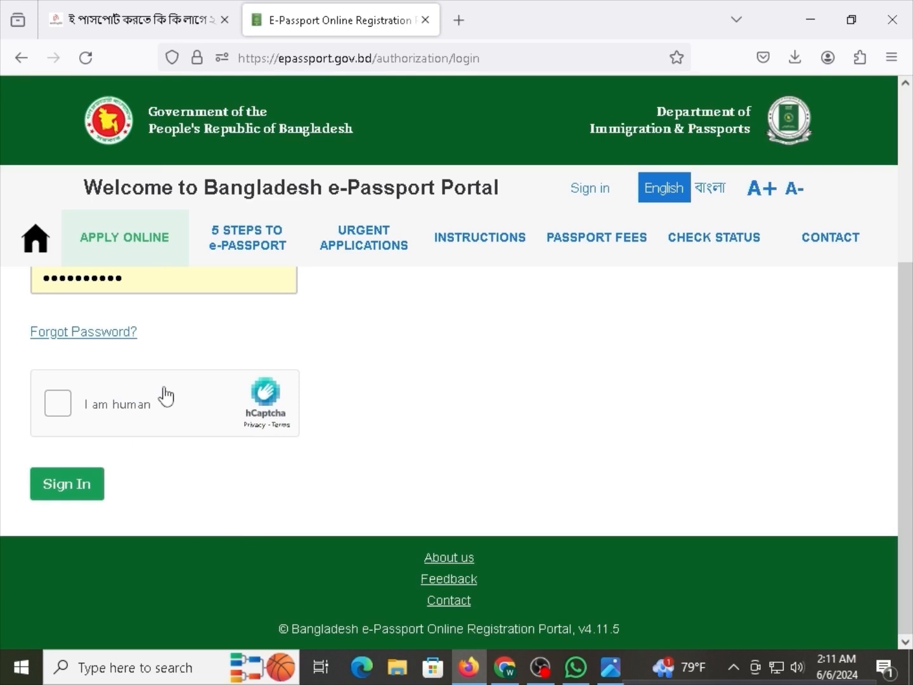
scroll(245, 428, "up", 1)
left_click_drag(181, 282, 34, 281)
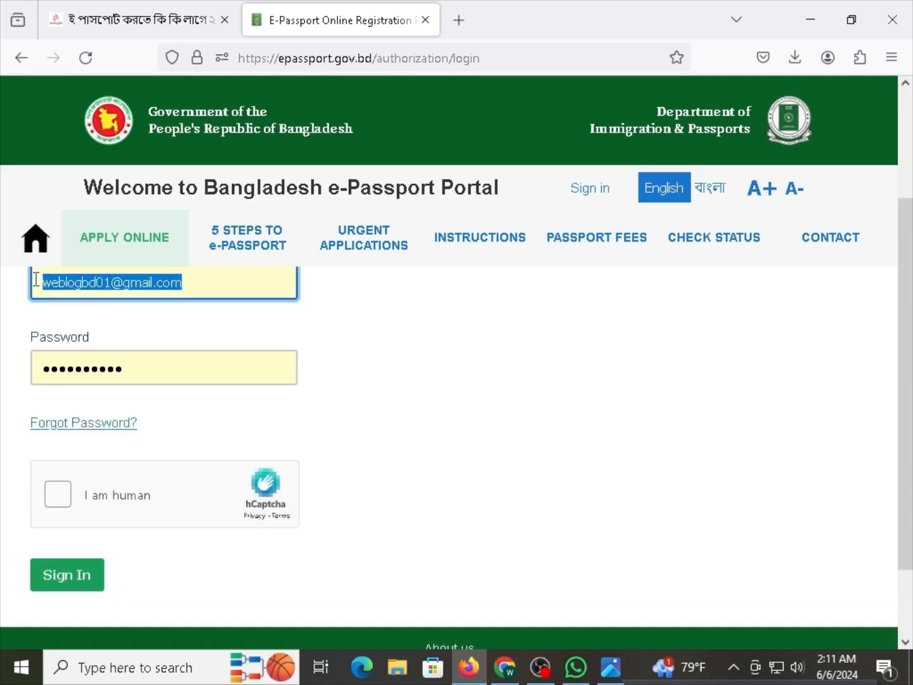
mouse_move(157, 359)
left_mouse_down()
mouse_move(22, 373)
mouse_move(145, 368)
left_mouse_up()
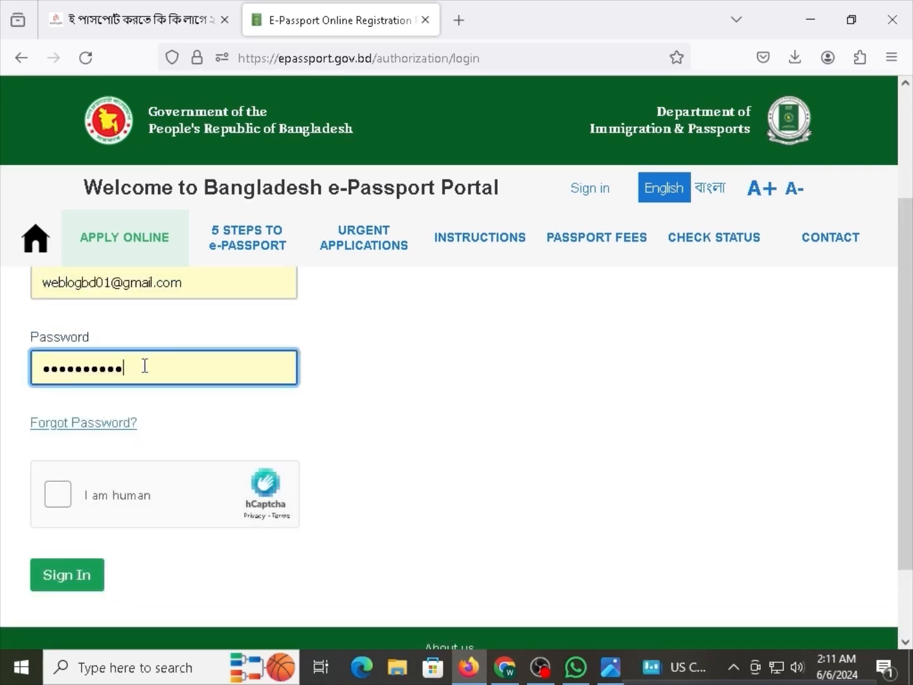
left_click(71, 493)
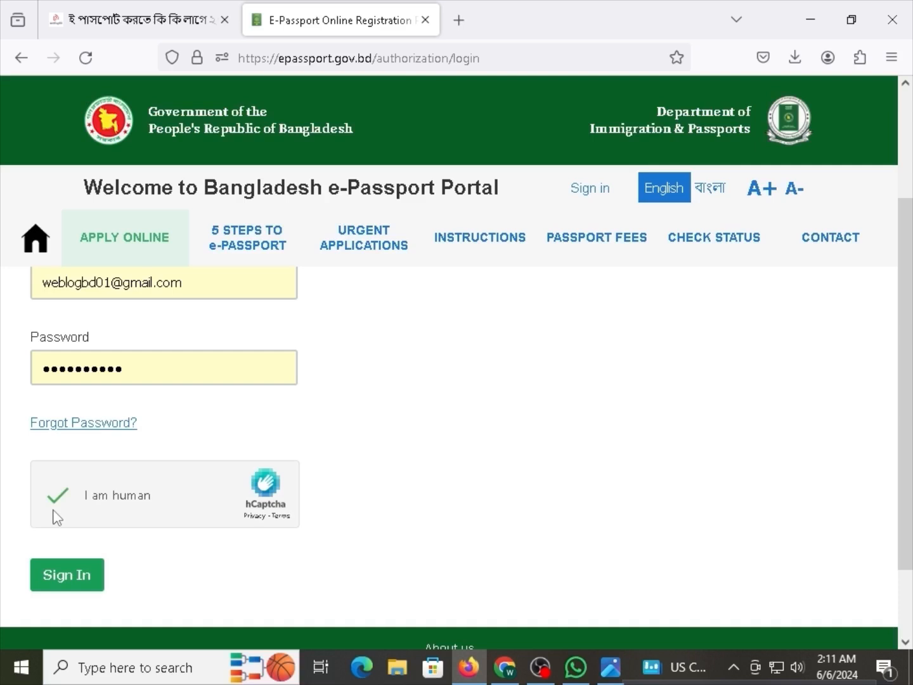
left_click(77, 574)
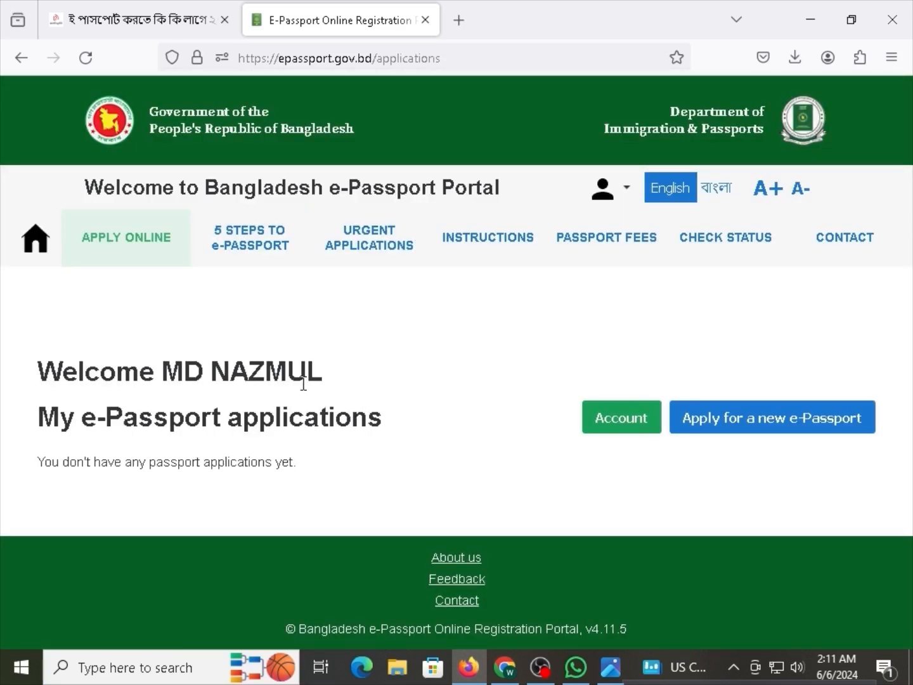
Start a new e-Passport application from the welcome page.
left_click_drag(300, 378, 191, 375)
left_click(193, 374)
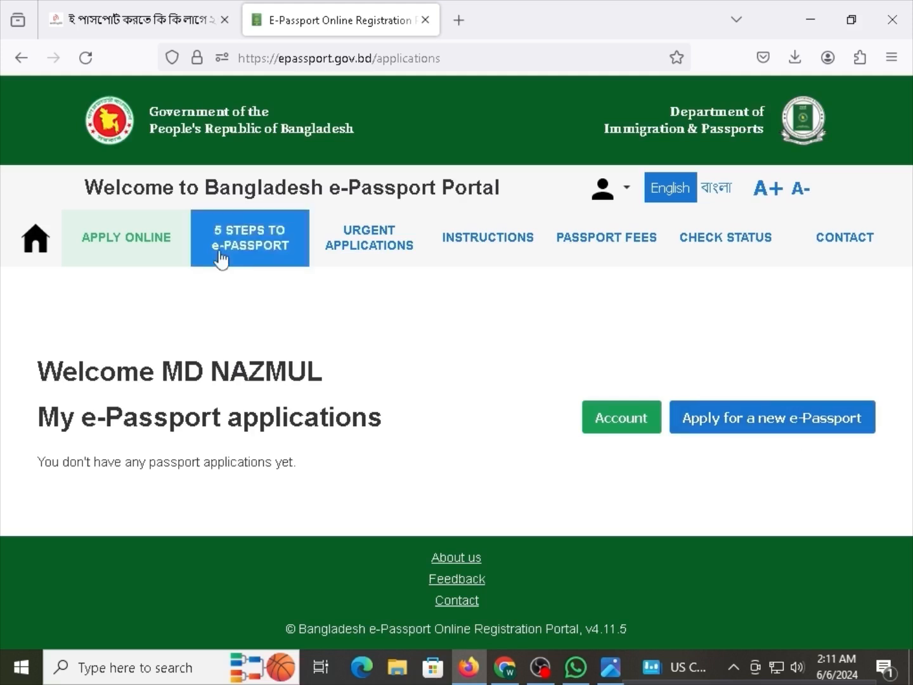
left_click(777, 424)
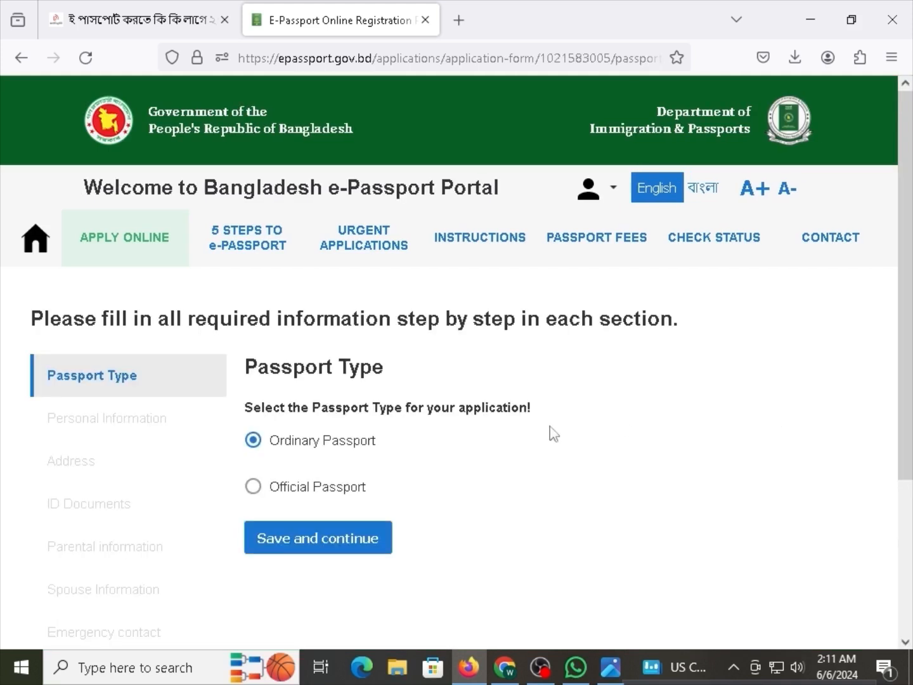
Keep Ordinary Passport as the passport type and save to reach Personal Information.
scroll(242, 451, "down", 3)
scroll(247, 515, "up", 3)
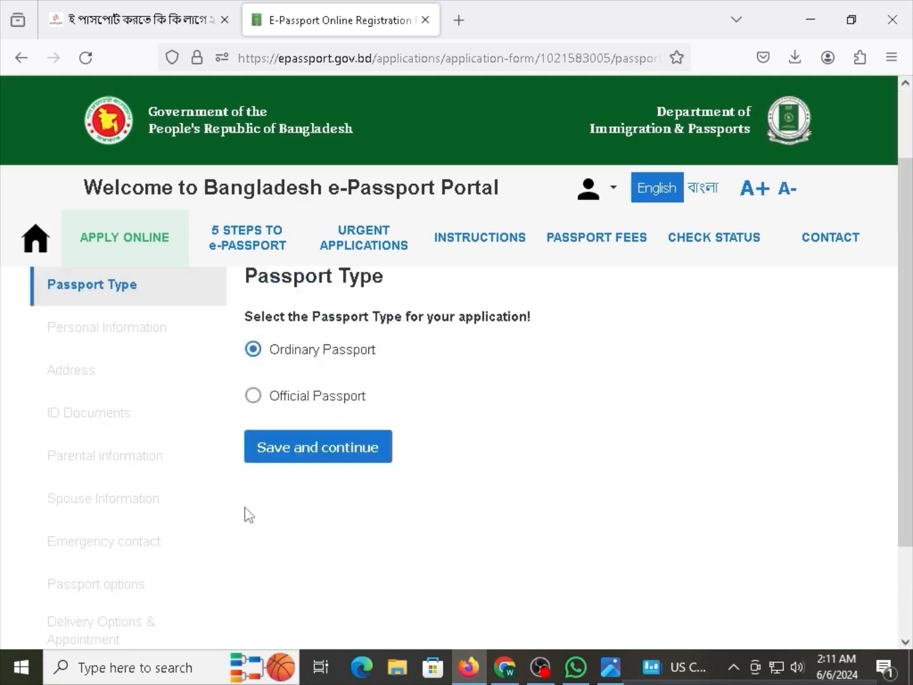
left_click_drag(260, 368, 376, 367)
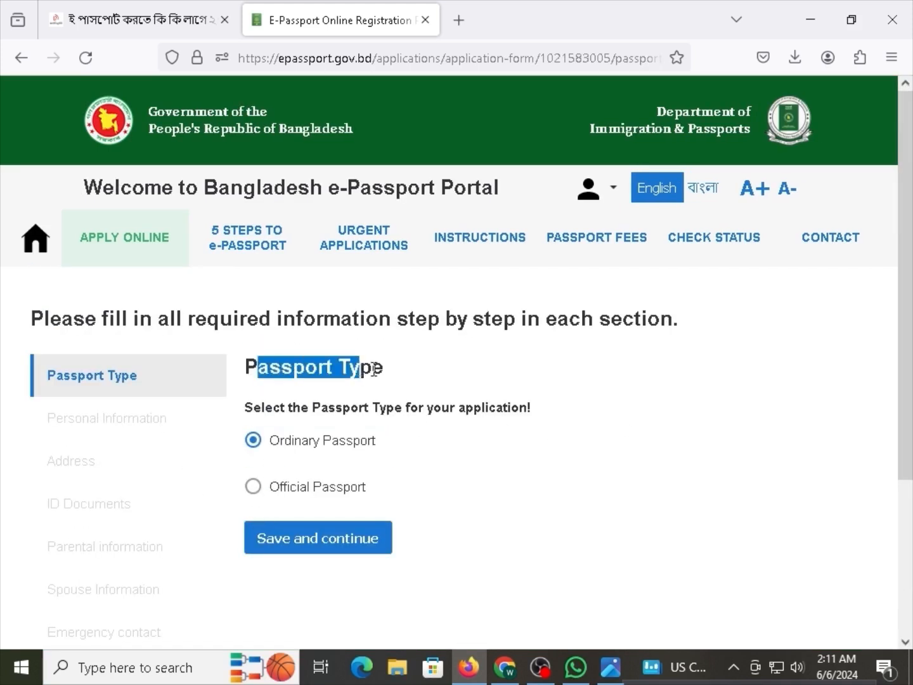
left_click(342, 373)
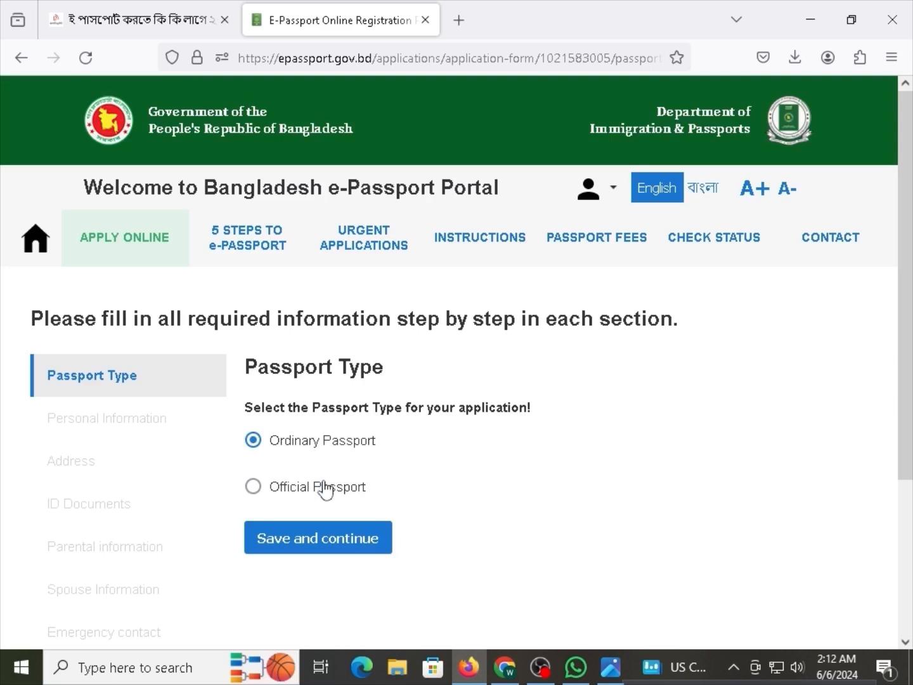
left_click_drag(342, 415, 409, 425)
left_click(418, 416)
left_click(323, 540)
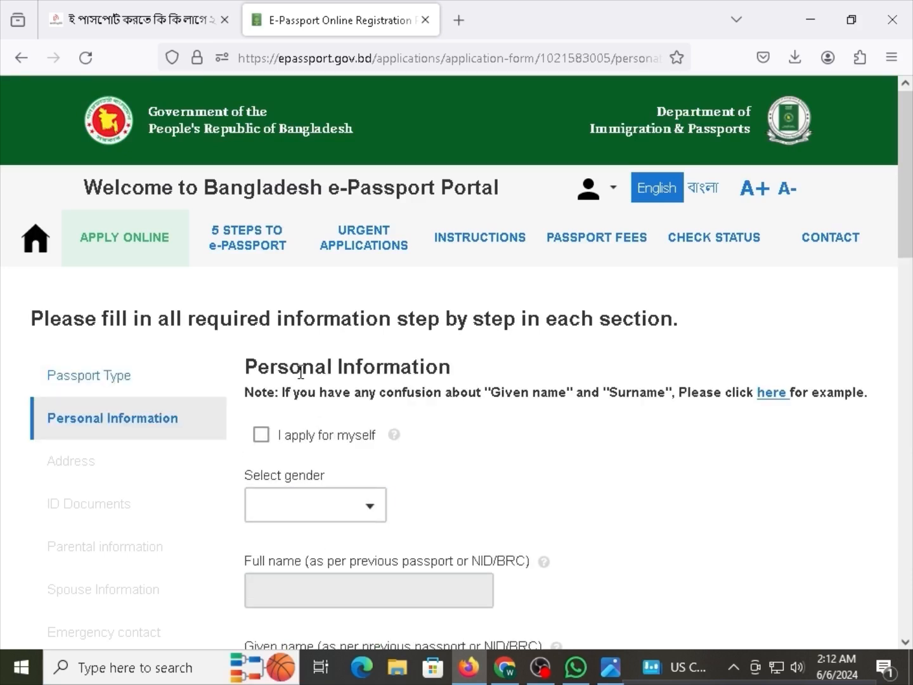
left_click_drag(300, 371, 380, 370)
left_click(365, 374)
left_click_drag(307, 391, 387, 392)
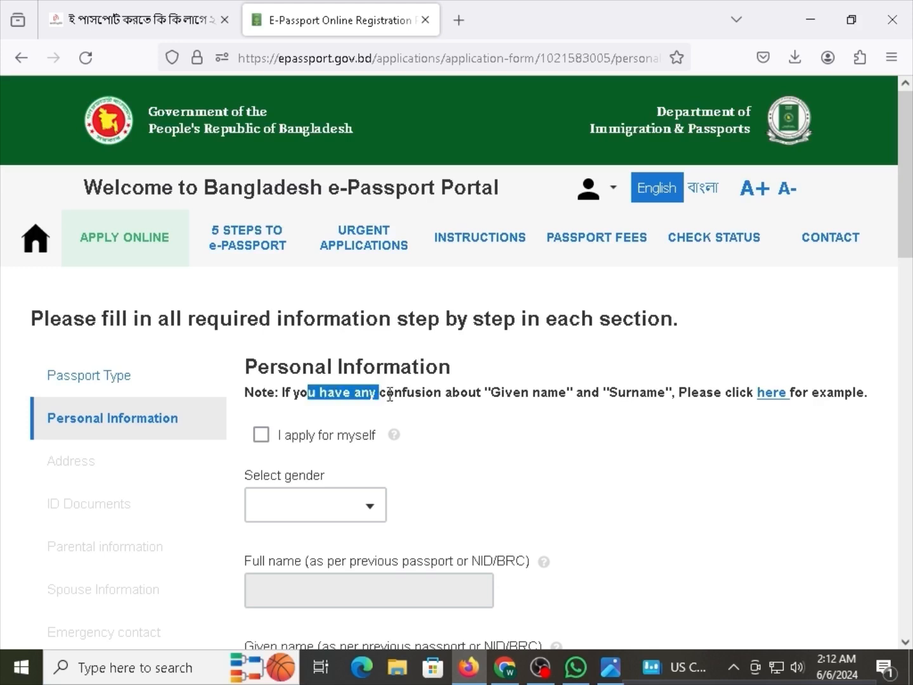
left_click(389, 406)
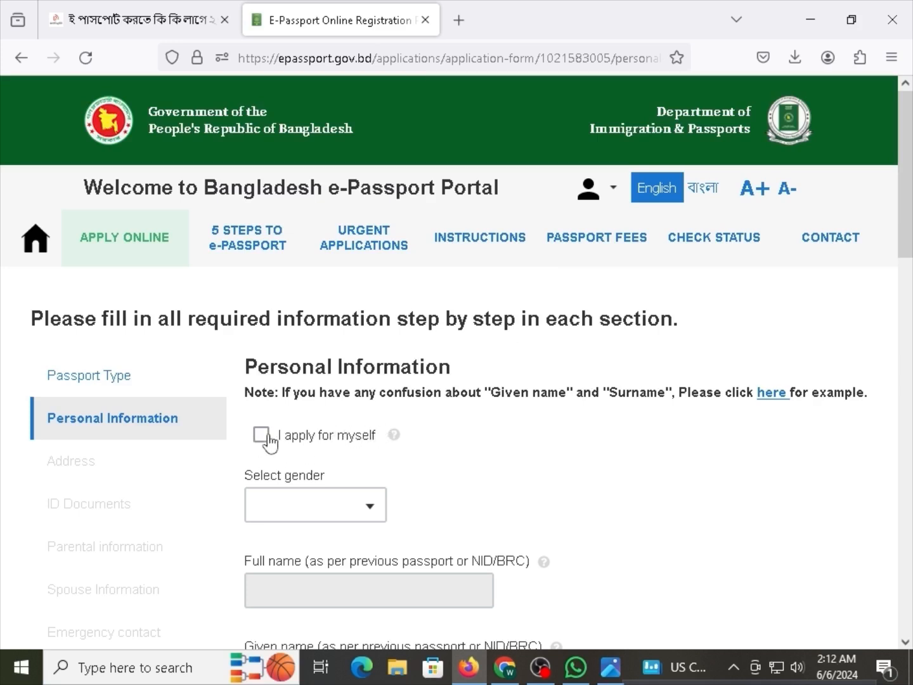
left_click(315, 437)
scroll(311, 469, "down", 2)
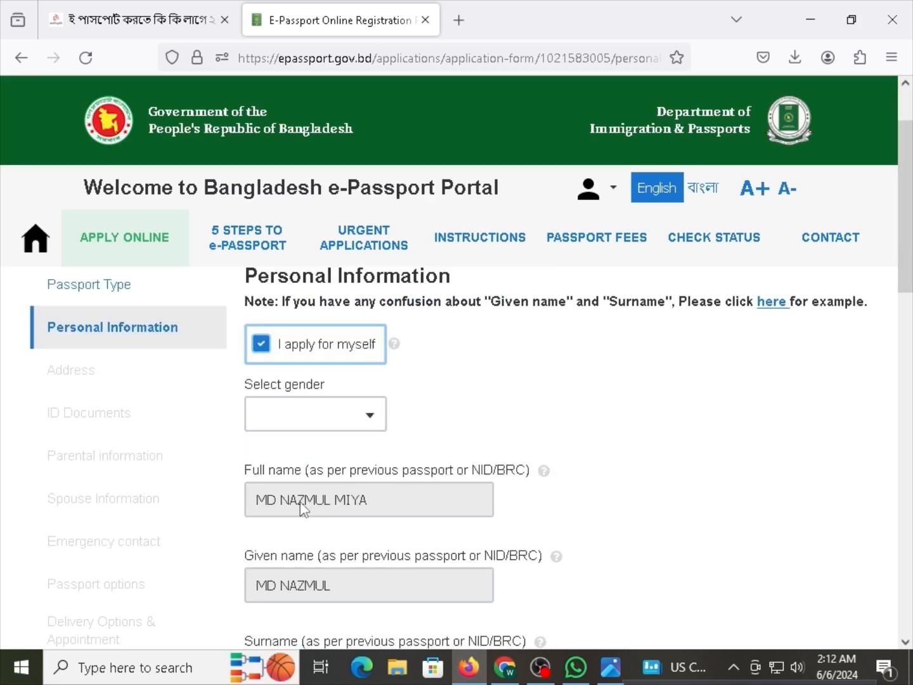
left_click_drag(297, 505, 255, 504)
scroll(341, 505, "down", 1)
left_click(281, 582)
scroll(283, 586, "down", 1)
scroll(285, 589, "up", 4)
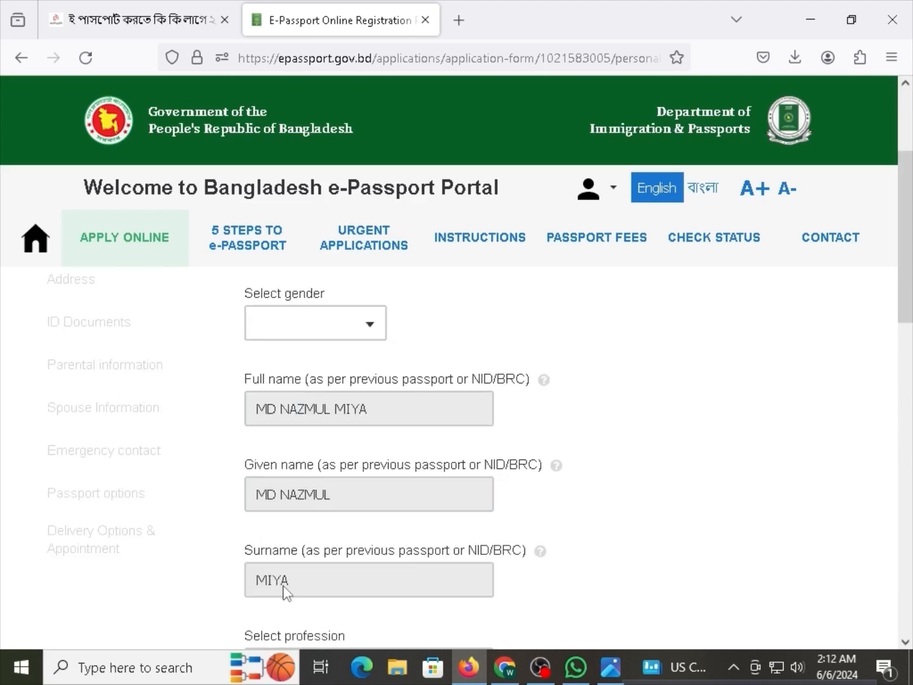
scroll(316, 371, "up", 1)
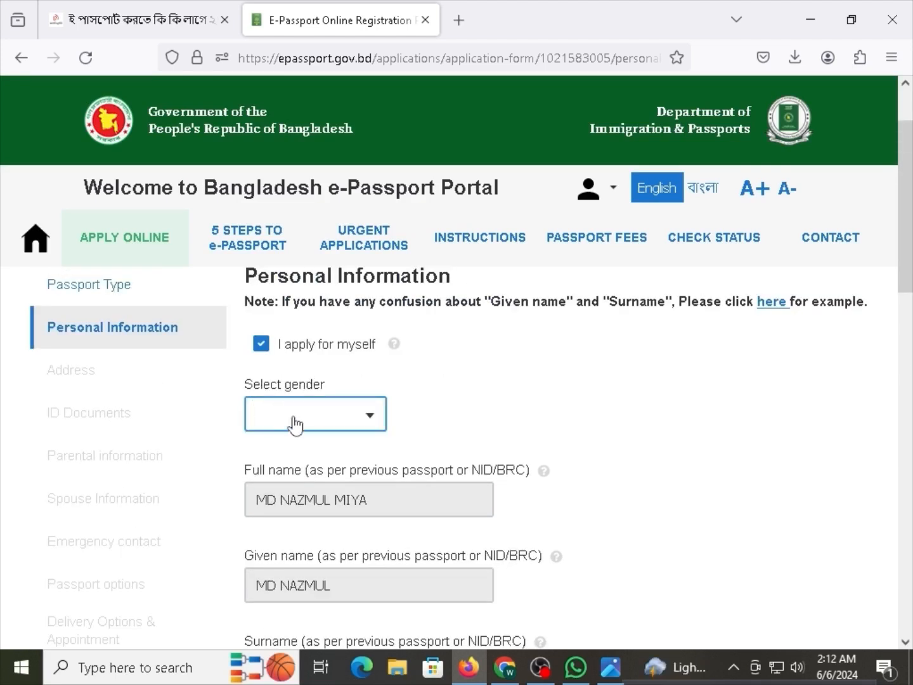
left_click(319, 430)
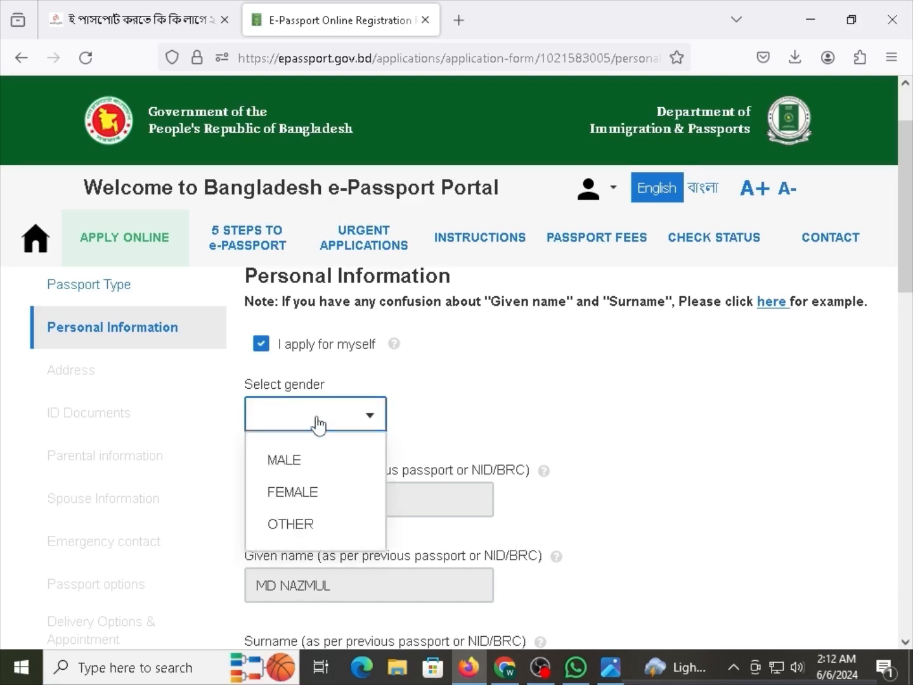
left_click(324, 460)
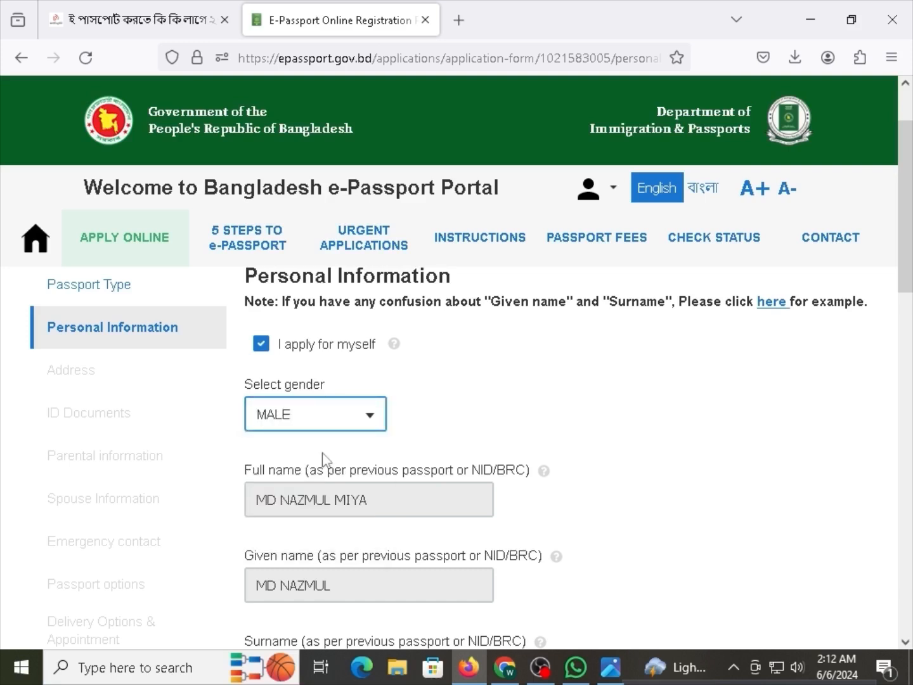
left_click(340, 422)
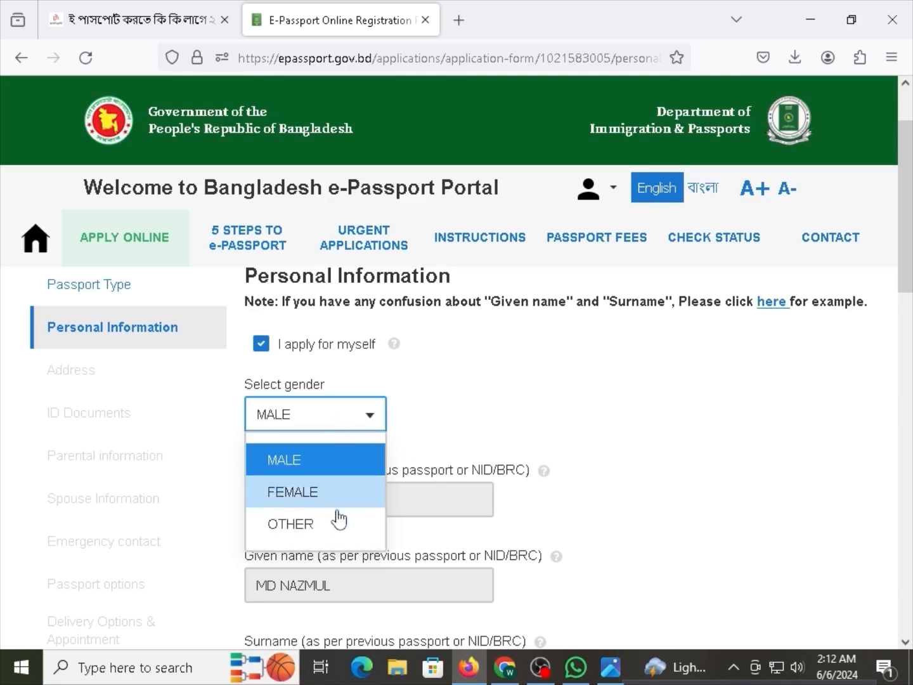
left_click(537, 439)
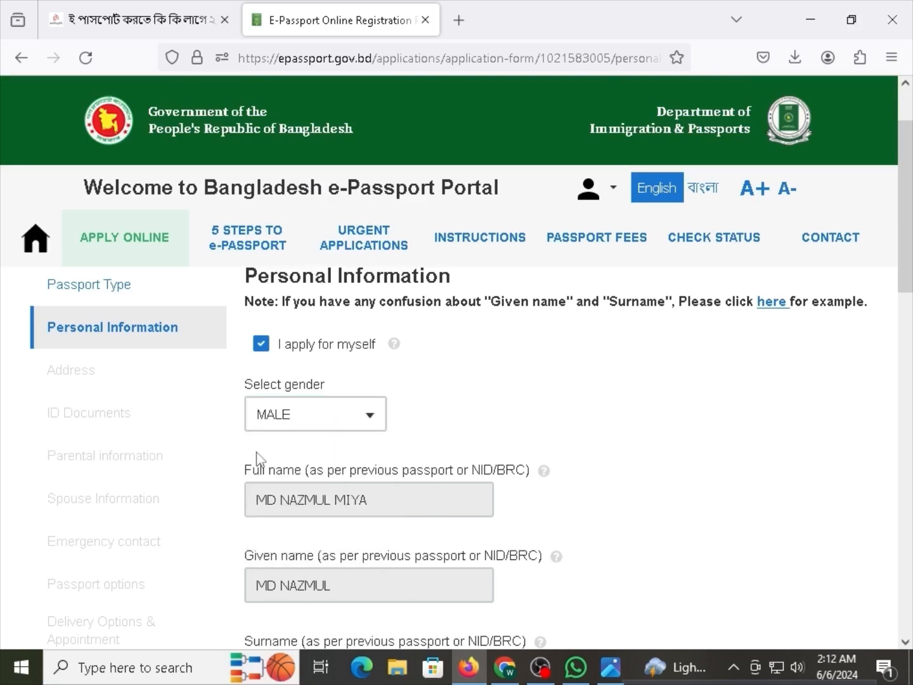
scroll(267, 419, "down", 2)
Filter the profession list with STU and choose STUDENT.
scroll(299, 472, "down", 3)
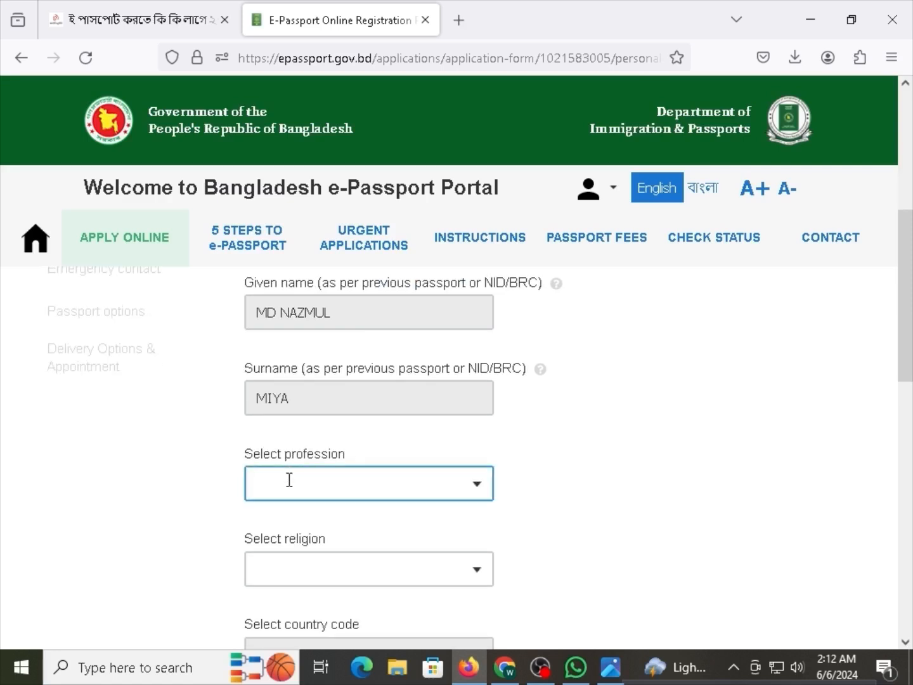
left_click(332, 480)
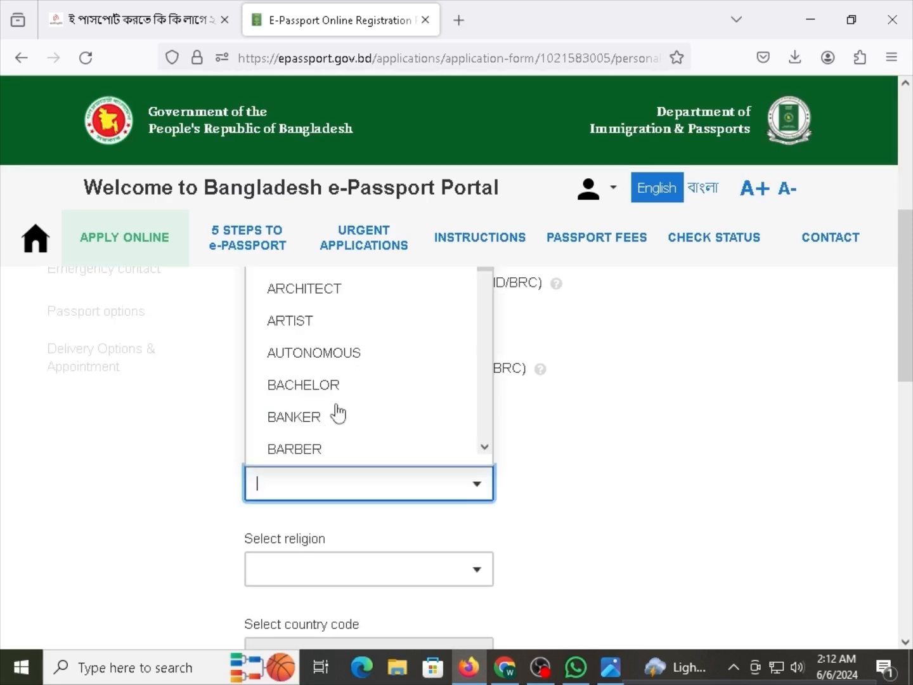
scroll(339, 414, "up", 2)
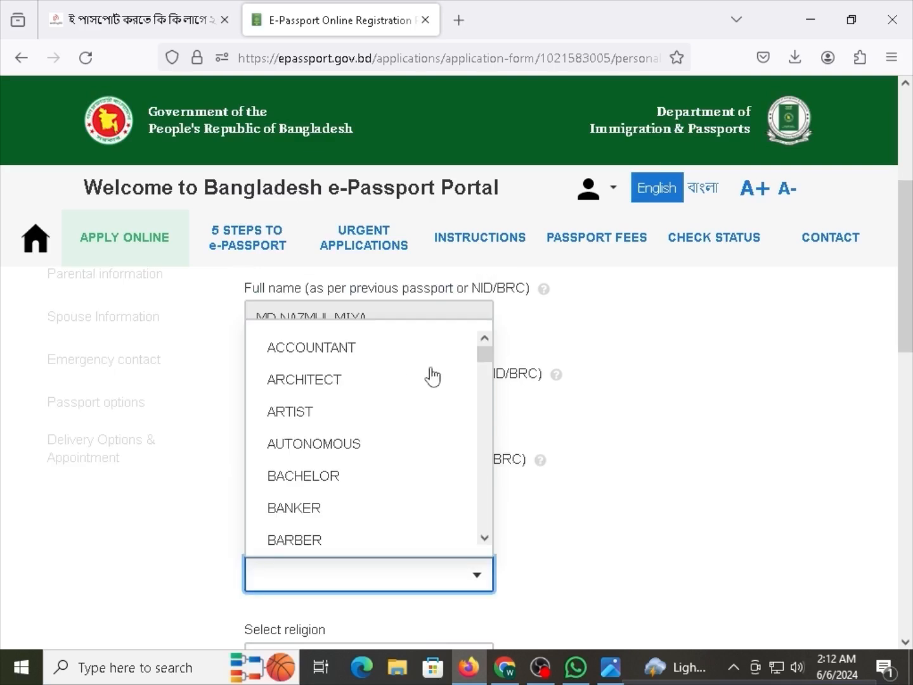
scroll(385, 464, "down", 6)
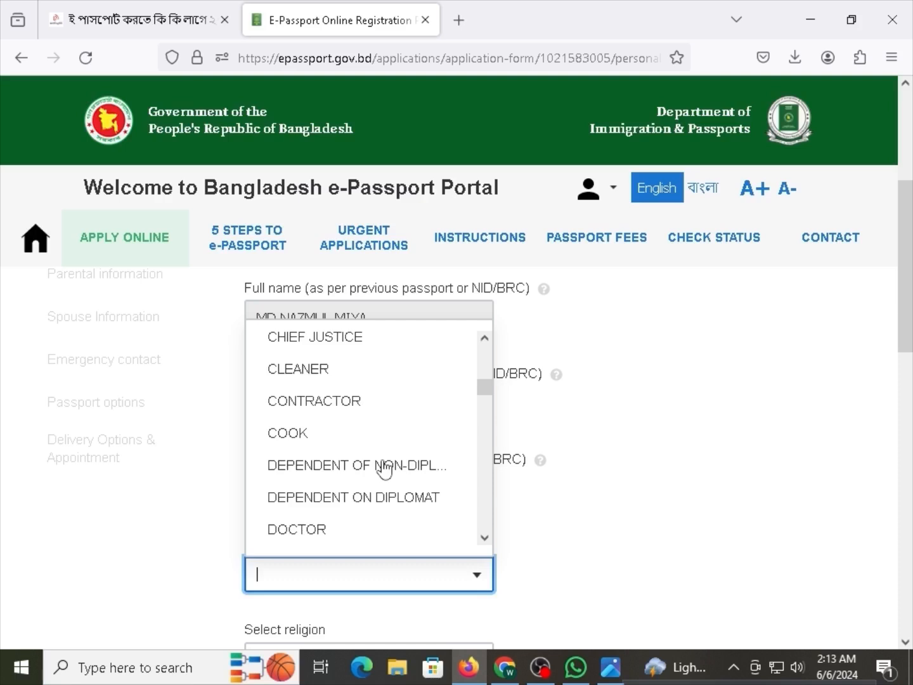
type("STUDE")
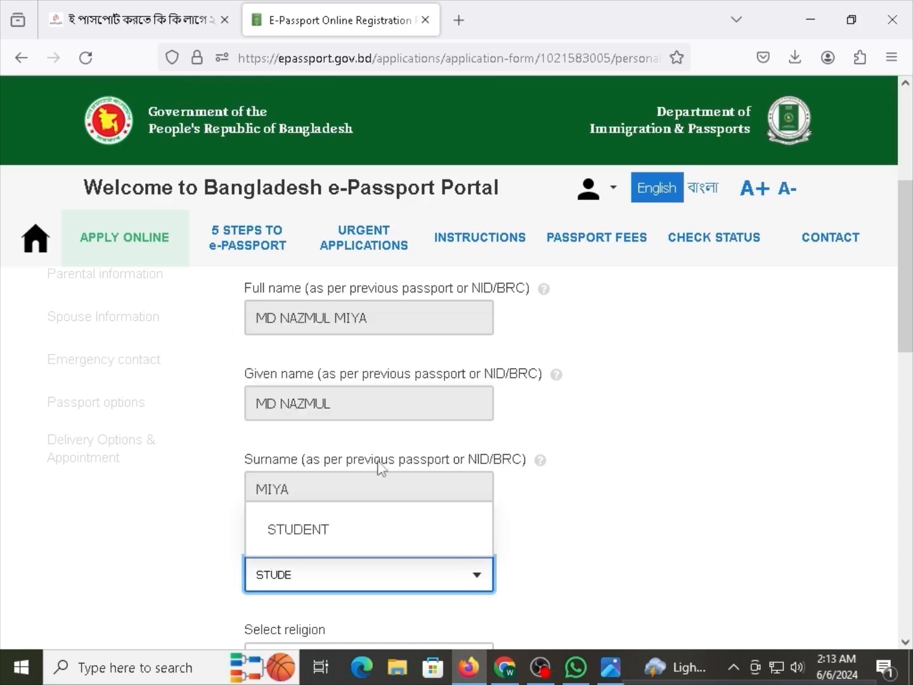
left_click(383, 528)
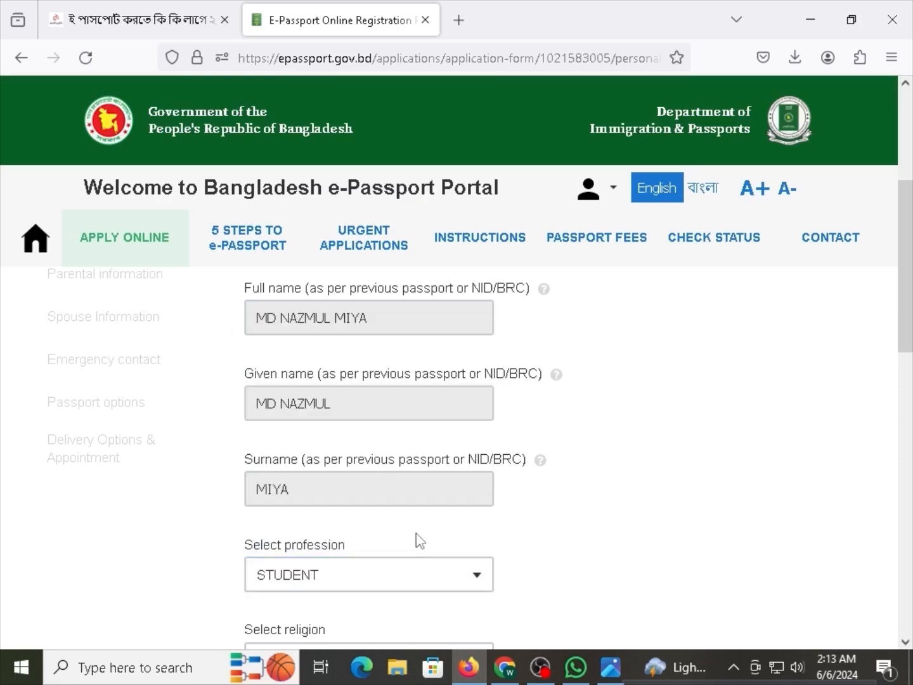
Check that the profession field now shows STUDENT.
scroll(418, 540, "down", 3)
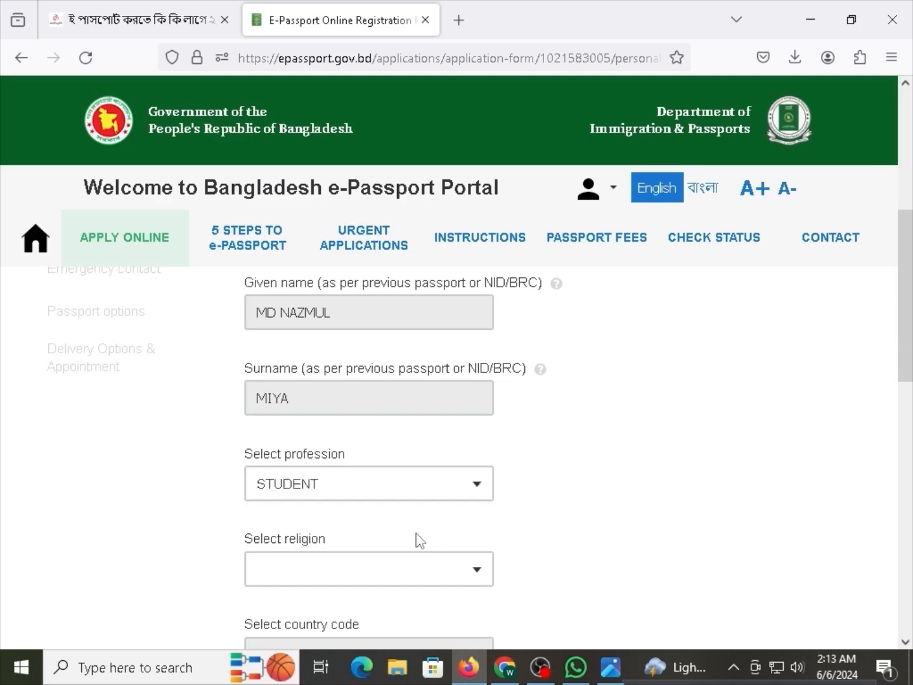
double_click(322, 456)
triple_click(325, 458)
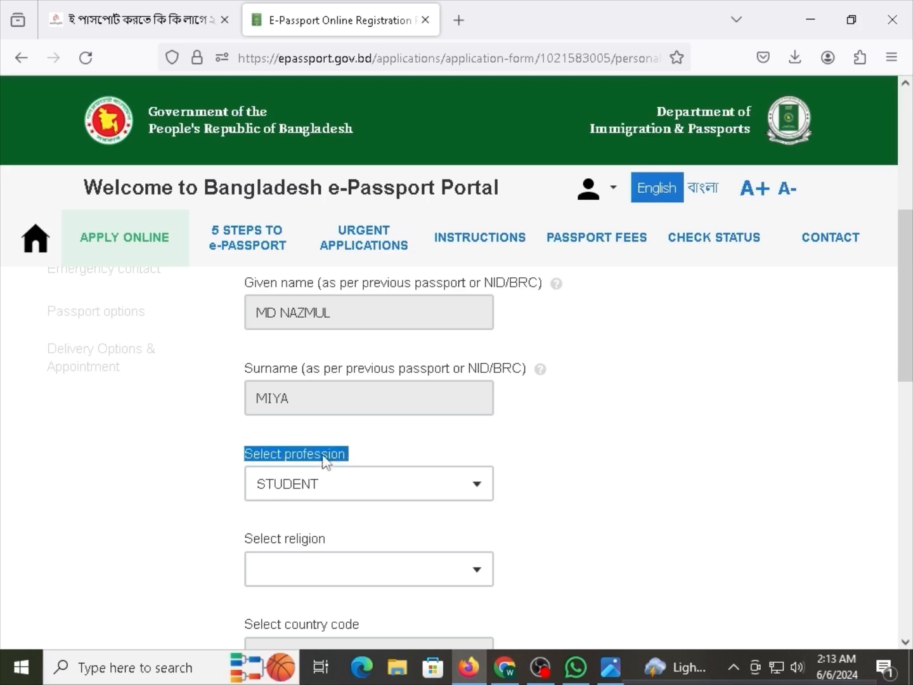
left_click(314, 459)
triple_click(326, 463)
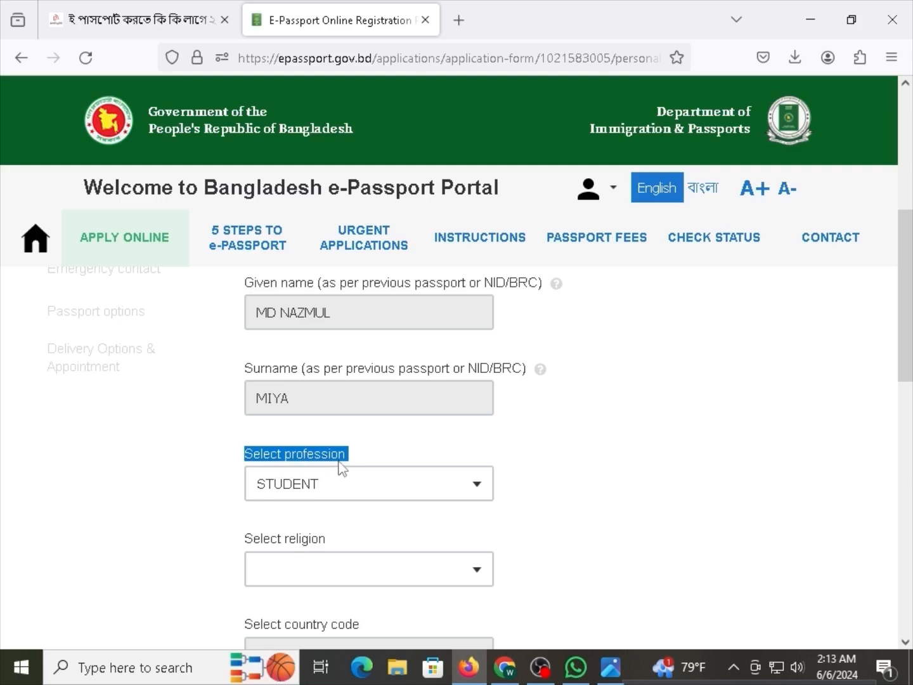
left_click(341, 463)
Choose ISLAM from the Select religion list.
scroll(393, 453, "down", 3)
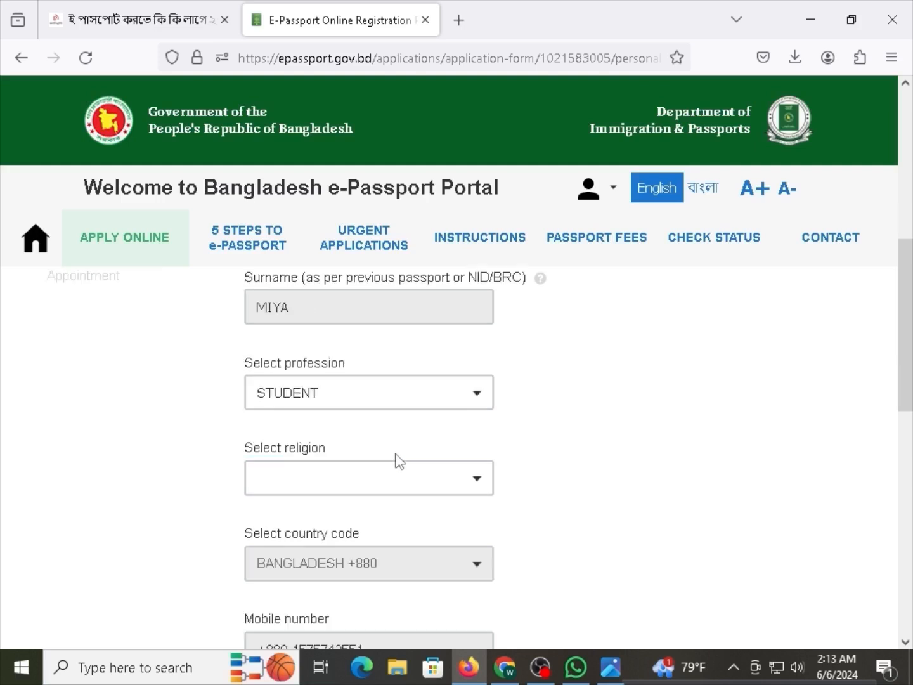
left_click_drag(317, 457, 261, 448)
left_click(312, 456)
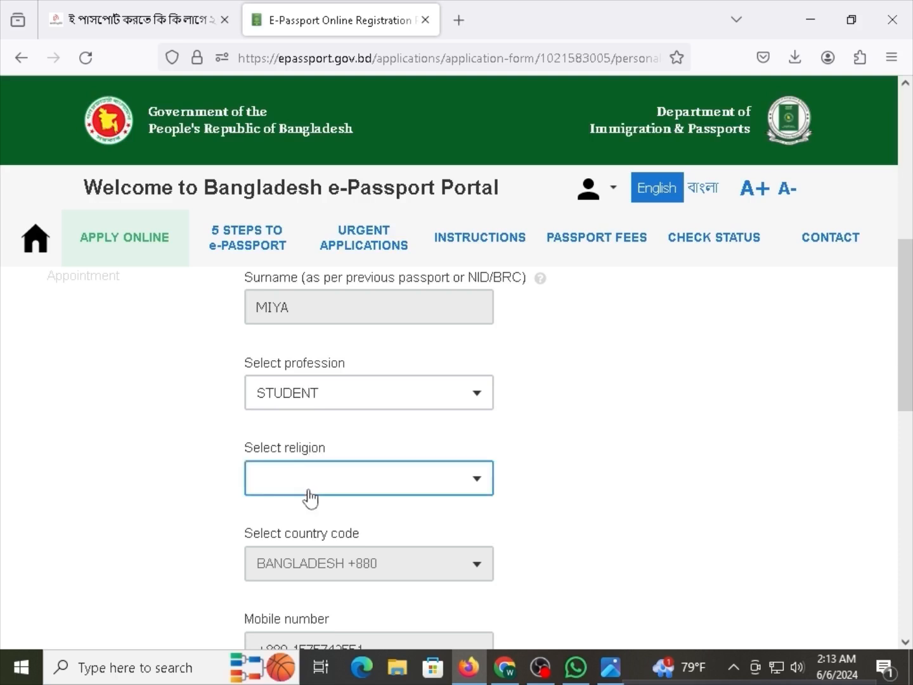
left_click(307, 489)
left_click(309, 356)
Check the prefilled mobile number further down the form.
scroll(368, 485, "down", 3)
left_click_drag(367, 477, 257, 473)
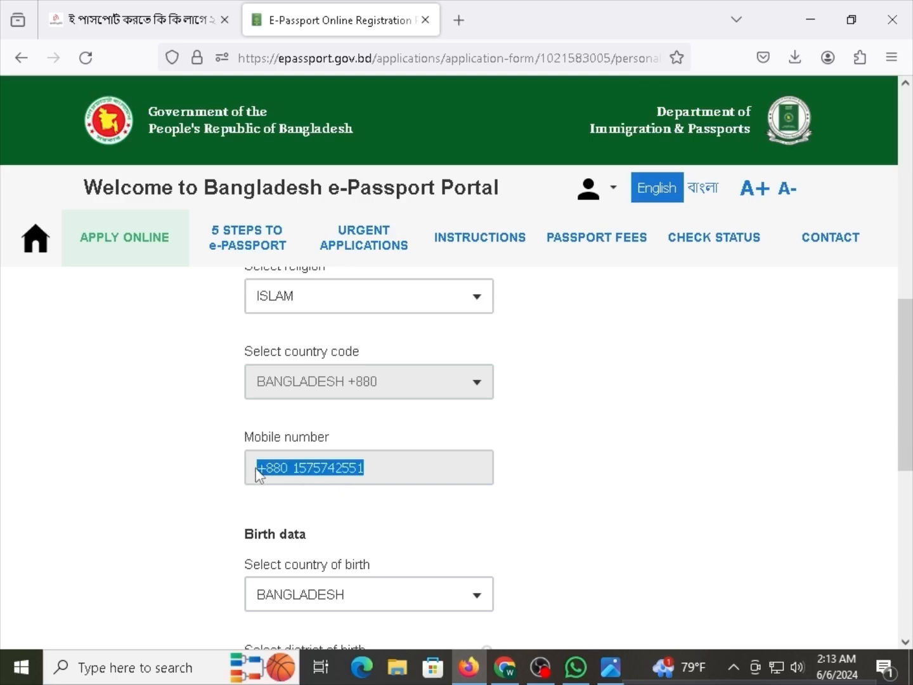
left_click(312, 473)
double_click(319, 472)
left_click(297, 474)
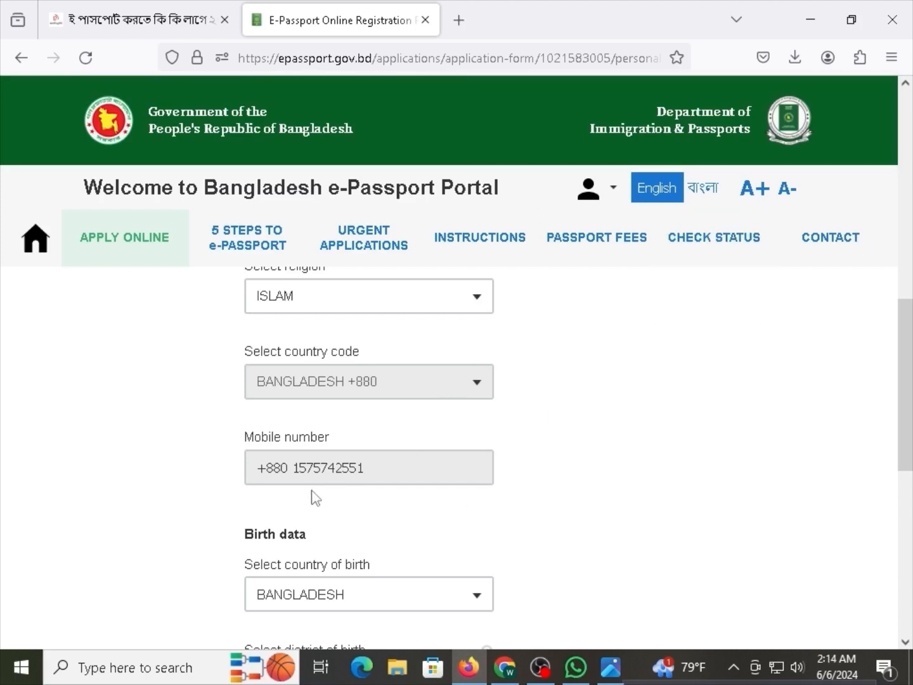
scroll(312, 498, "down", 3)
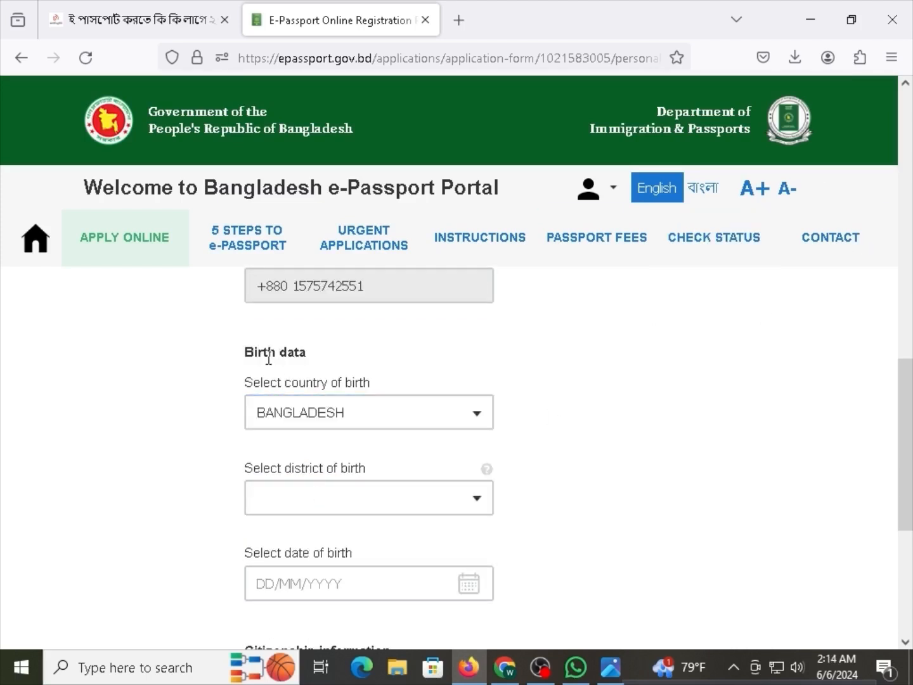
Review the birth data section and choose RANGPUR as the district of birth.
left_click_drag(262, 352, 310, 360)
left_click(295, 378)
left_click_drag(267, 389, 332, 386)
left_click(296, 387)
left_click(314, 388)
left_click(334, 387)
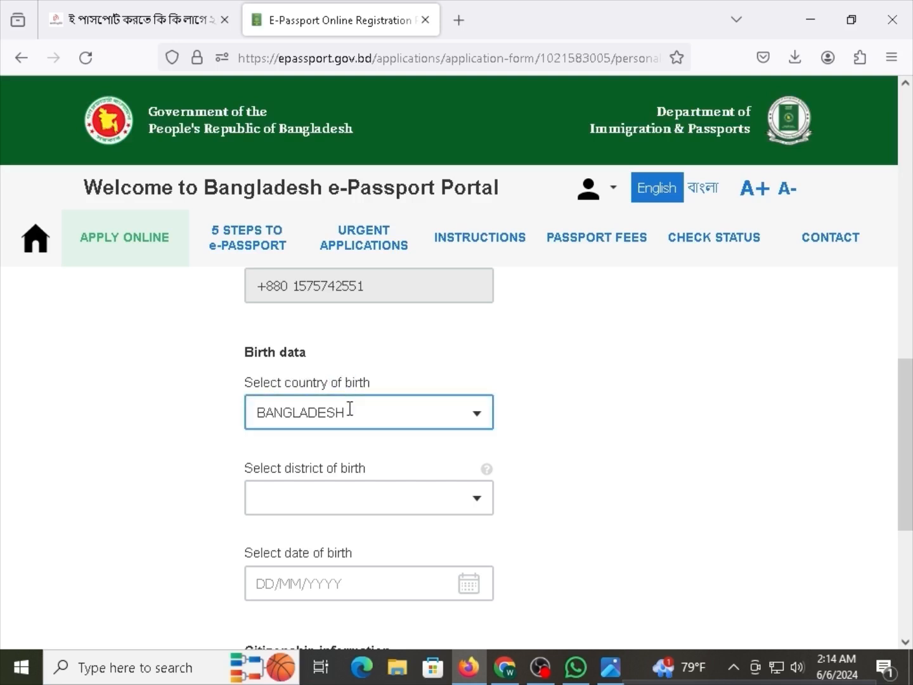
left_click(362, 498)
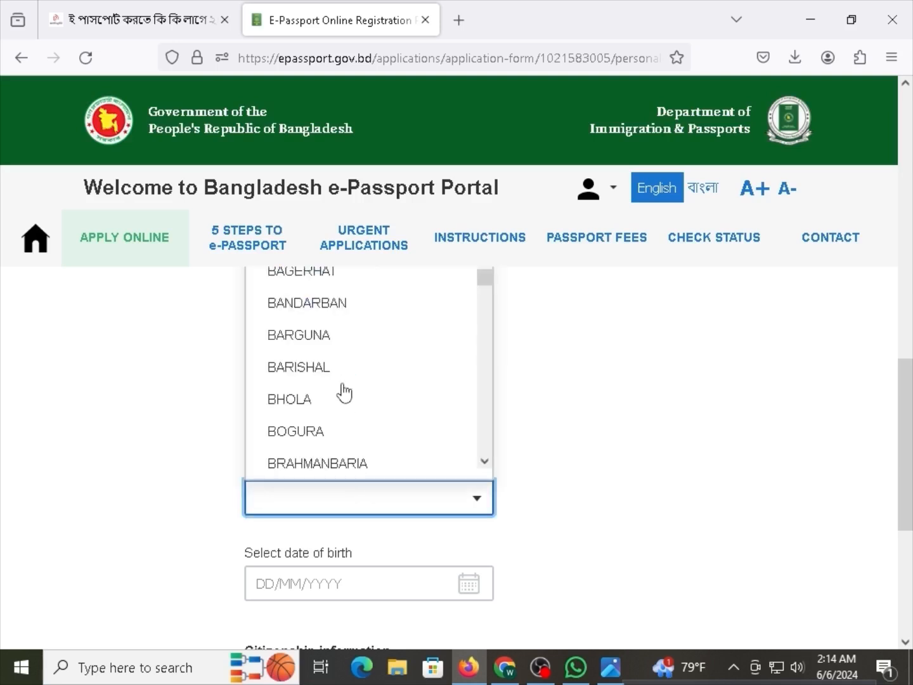
type("E")
key("BackSpace")
type("RANG")
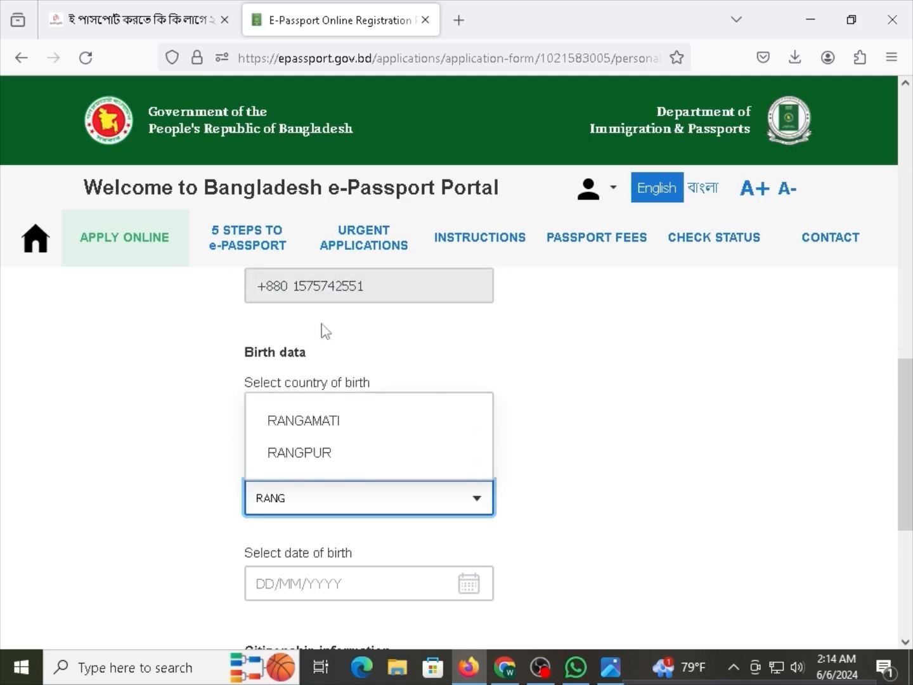
left_click(346, 454)
left_click(331, 584)
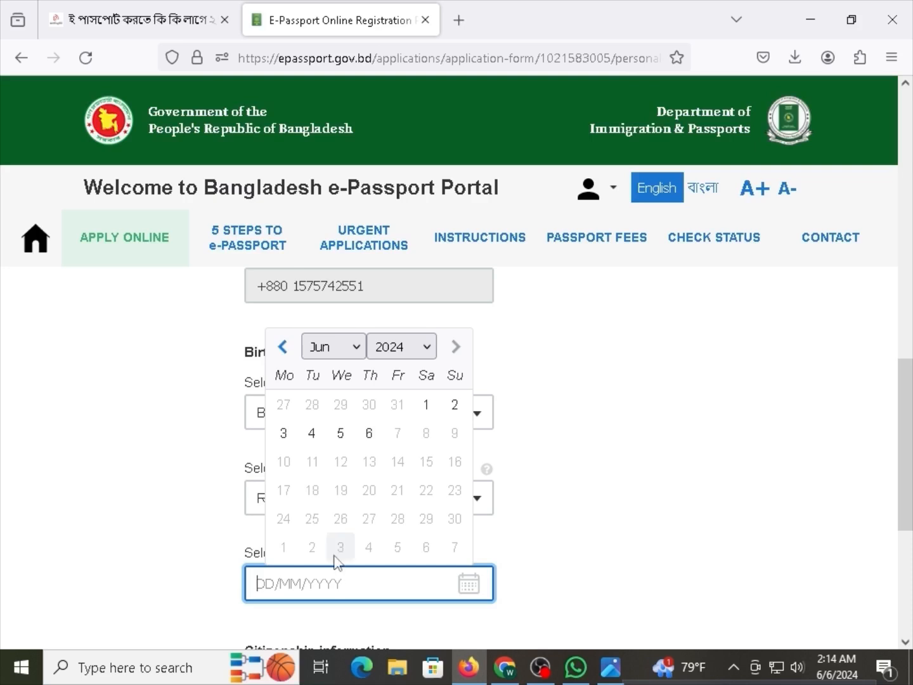
left_click(327, 356)
left_click(325, 380)
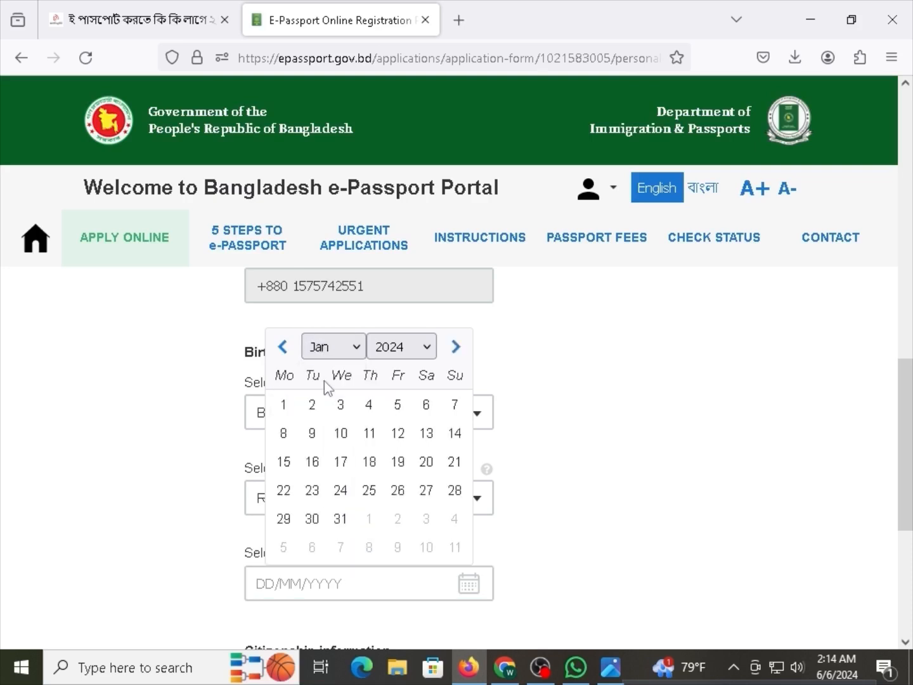
left_click(332, 444)
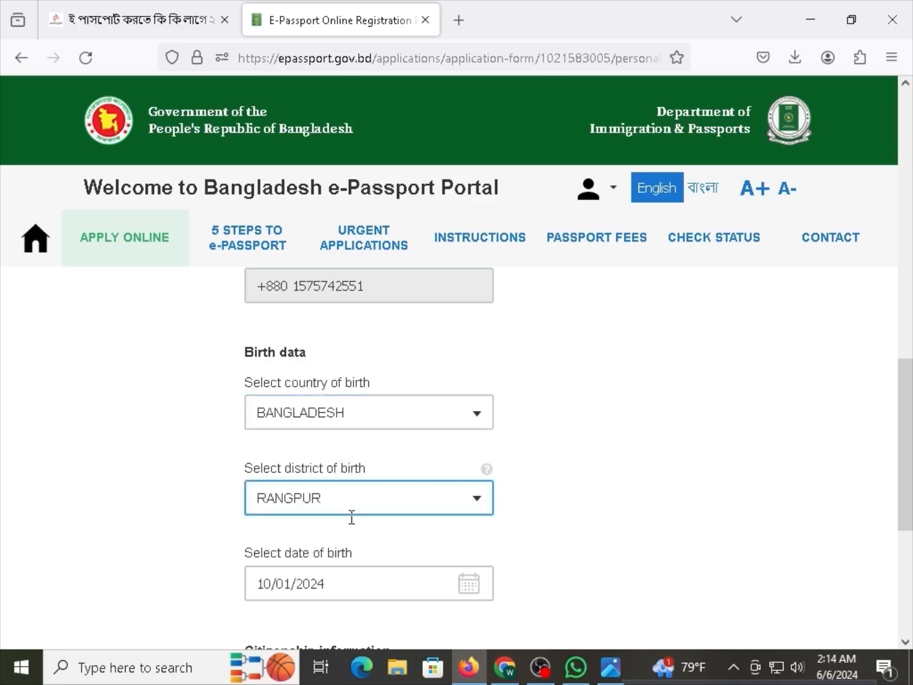
left_click(333, 582)
left_click(412, 350)
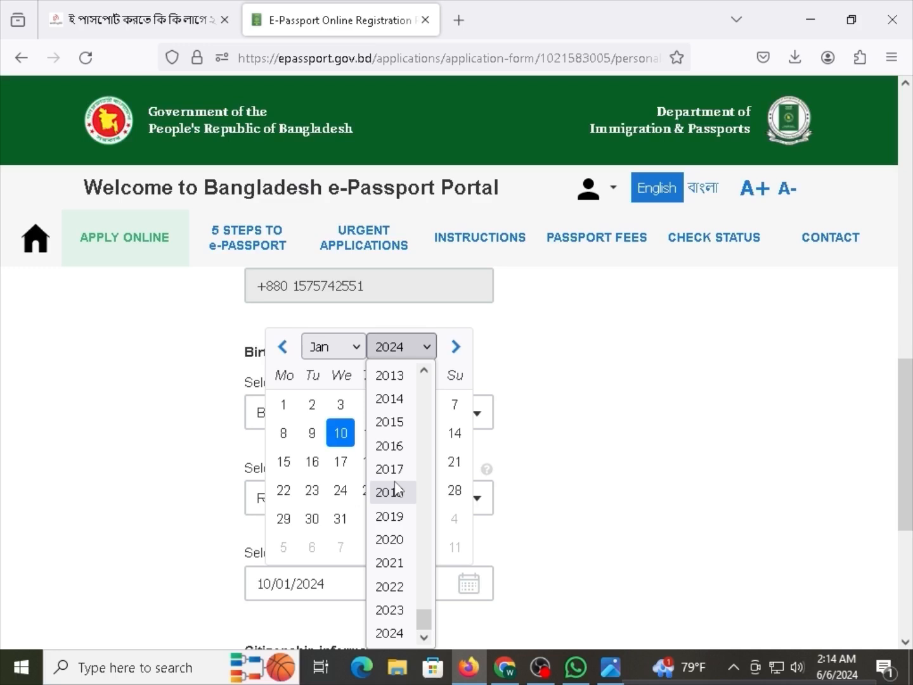
scroll(397, 489, "up", 2)
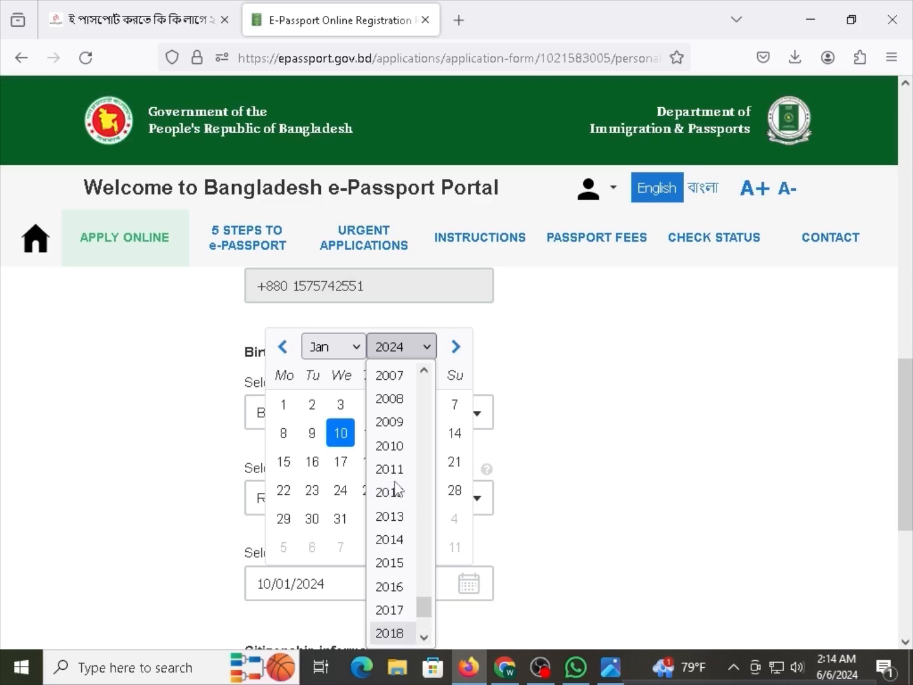
scroll(395, 489, "up", 2)
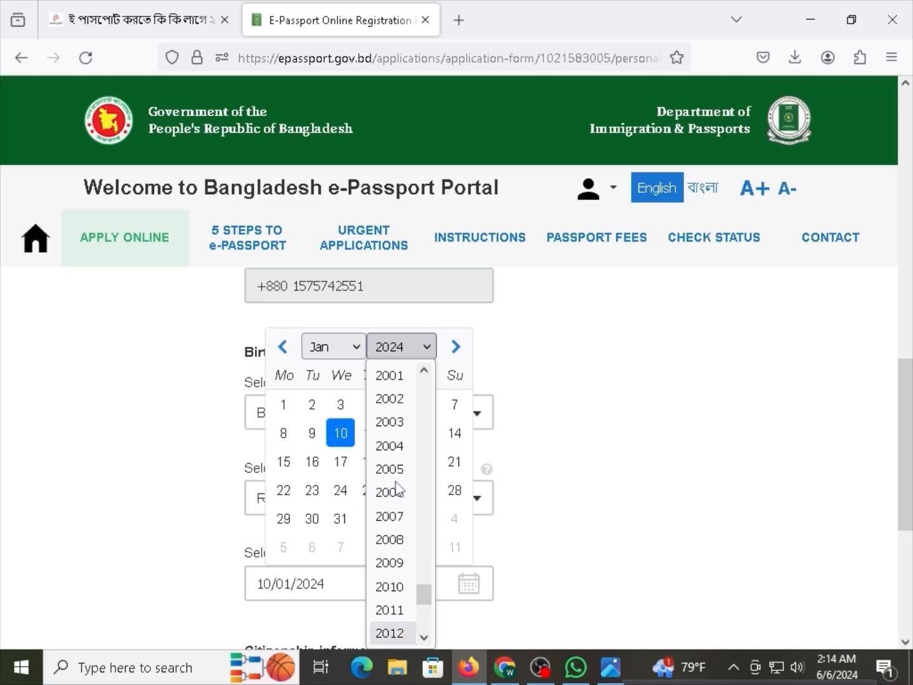
scroll(397, 490, "up", 2)
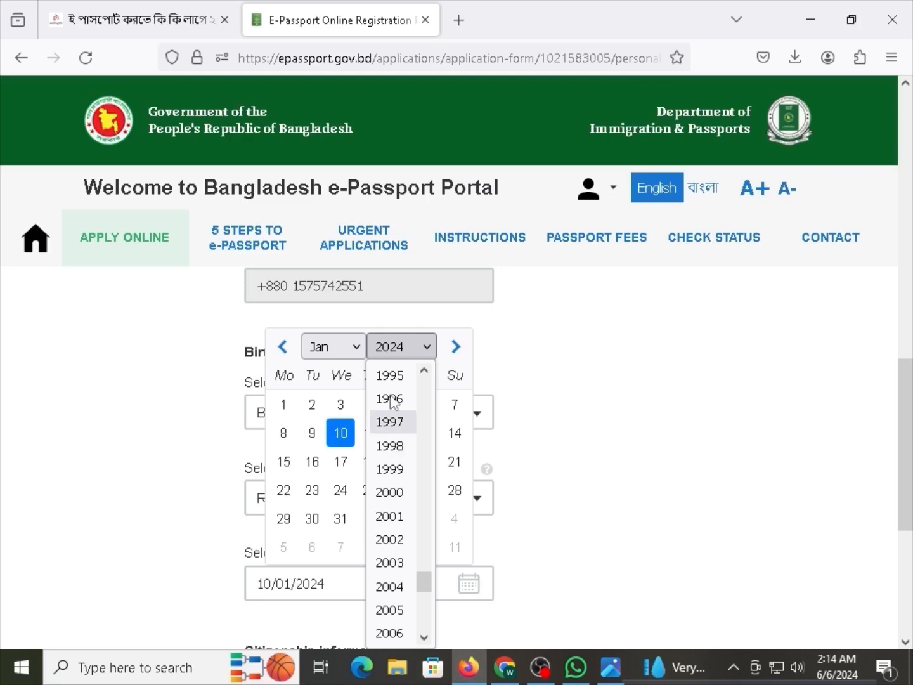
scroll(392, 400, "up", 2)
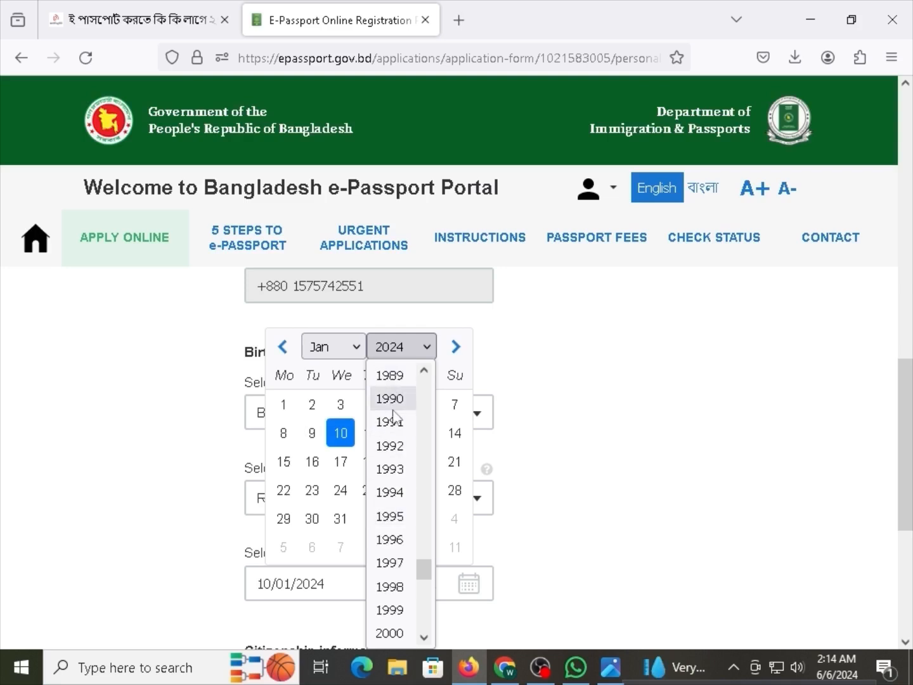
left_click(403, 493)
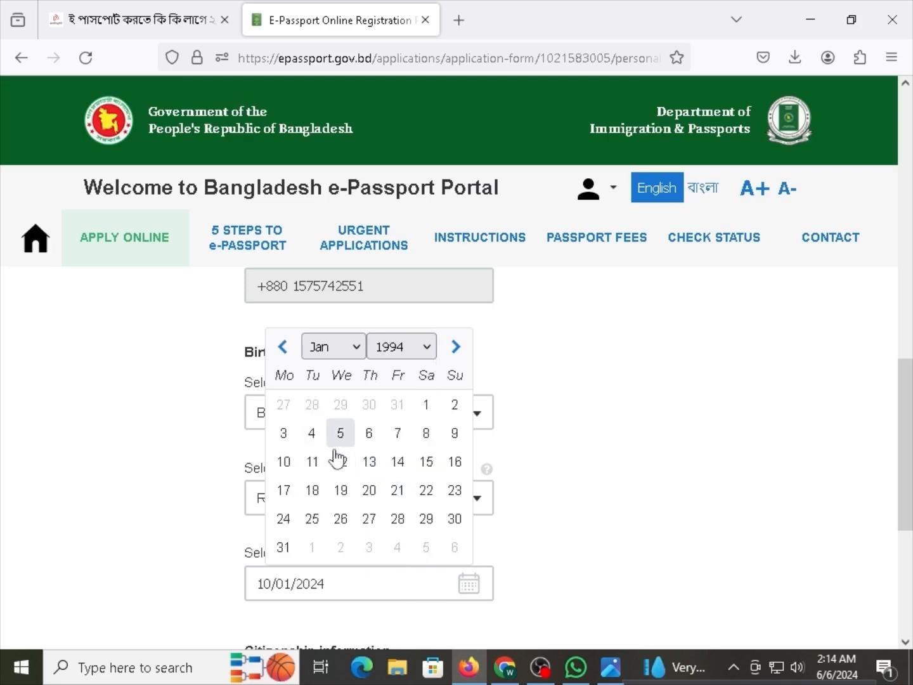
left_click(282, 469)
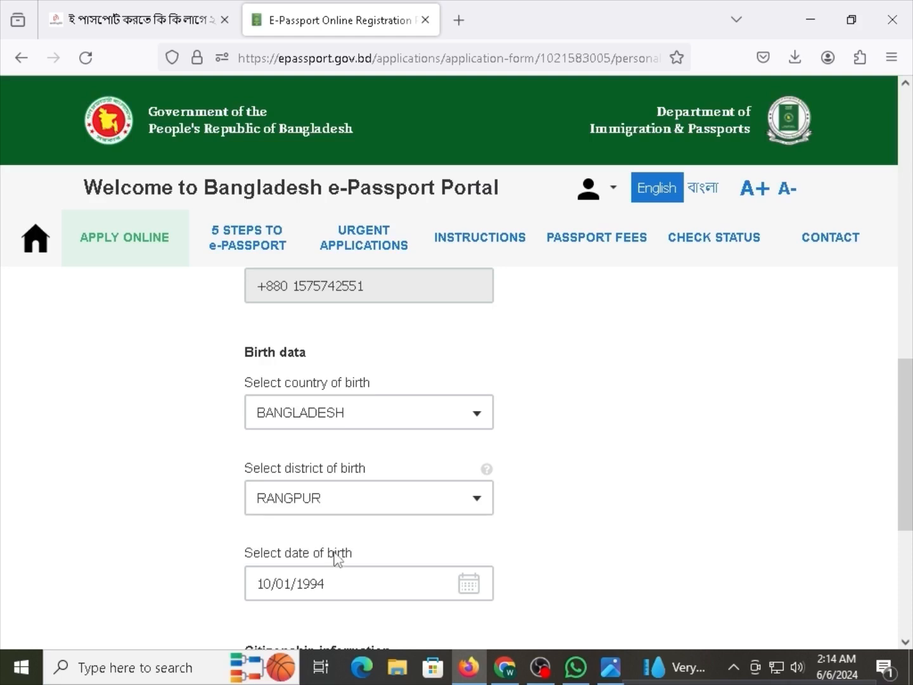
scroll(338, 553, "down", 3)
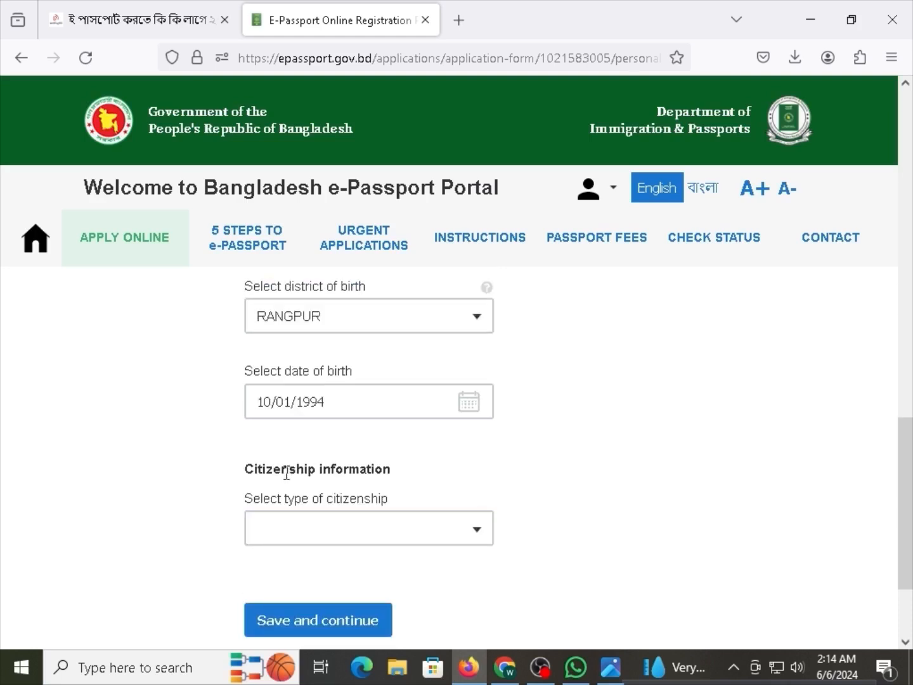
Choose BY BIRTH as citizenship type and save the personal information.
left_click_drag(288, 472, 347, 468)
left_click(357, 468)
left_click_drag(273, 474, 339, 472)
left_click(342, 472)
left_click(339, 526)
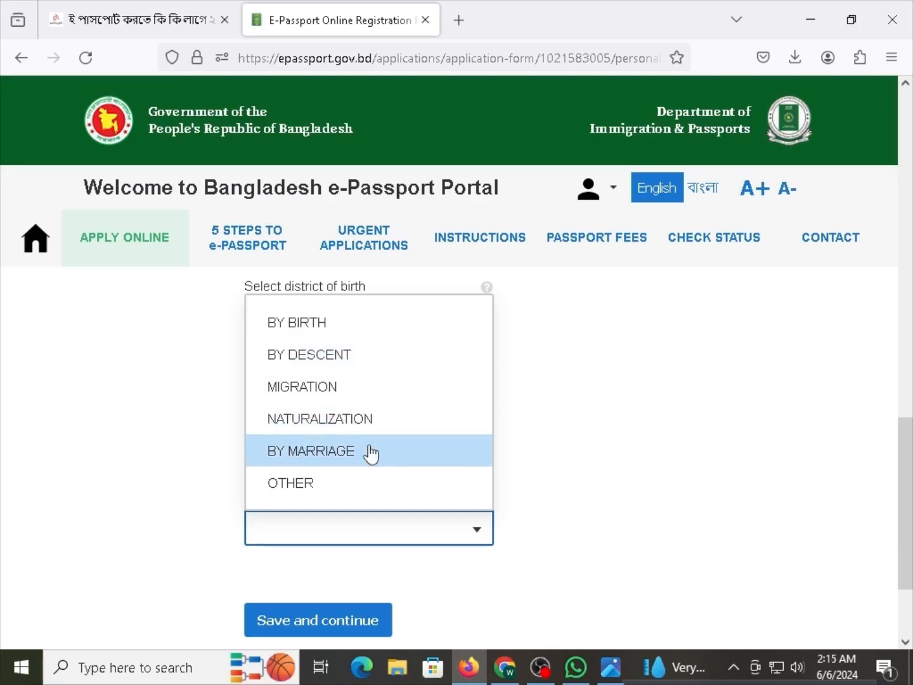
left_click(348, 320)
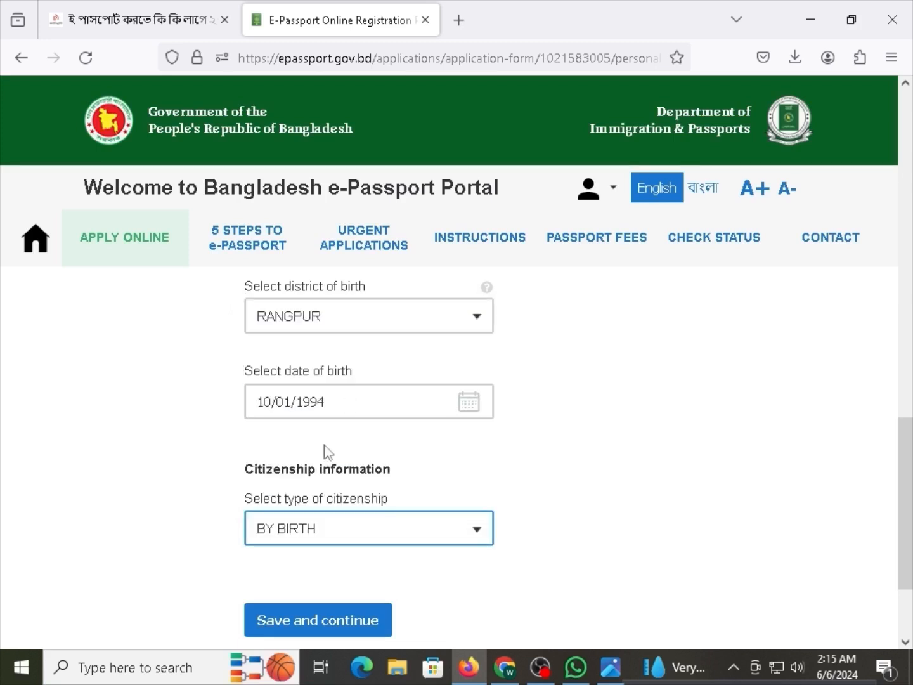
left_click(312, 625)
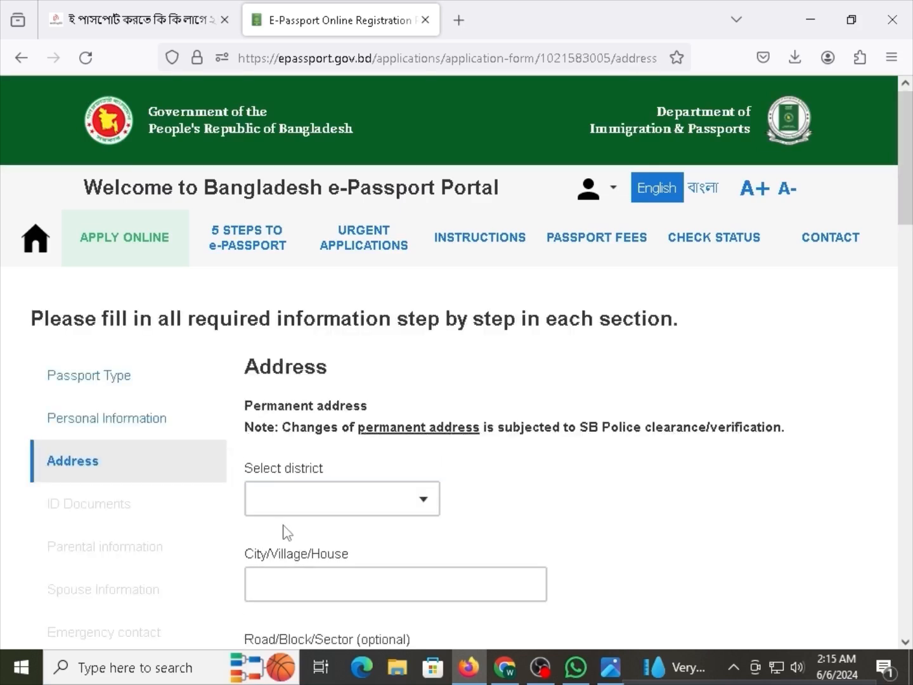
Filter the permanent-address district list with RANG and pick RANGPUR.
scroll(219, 401, "up", 1)
left_click_drag(285, 407, 344, 407)
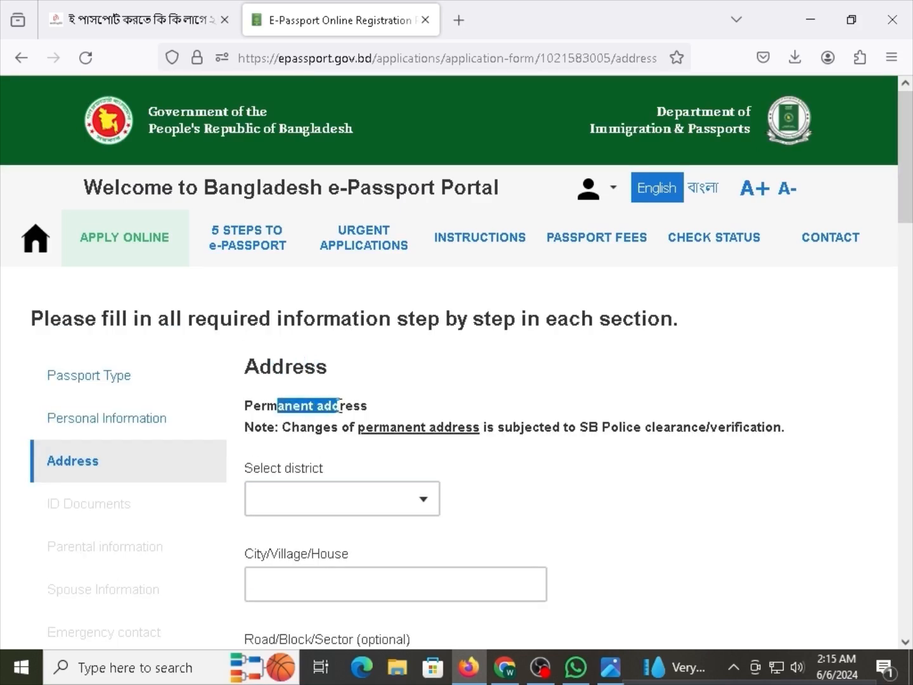
left_click(326, 431)
scroll(327, 432, "down", 4)
scroll(328, 443, "up", 4)
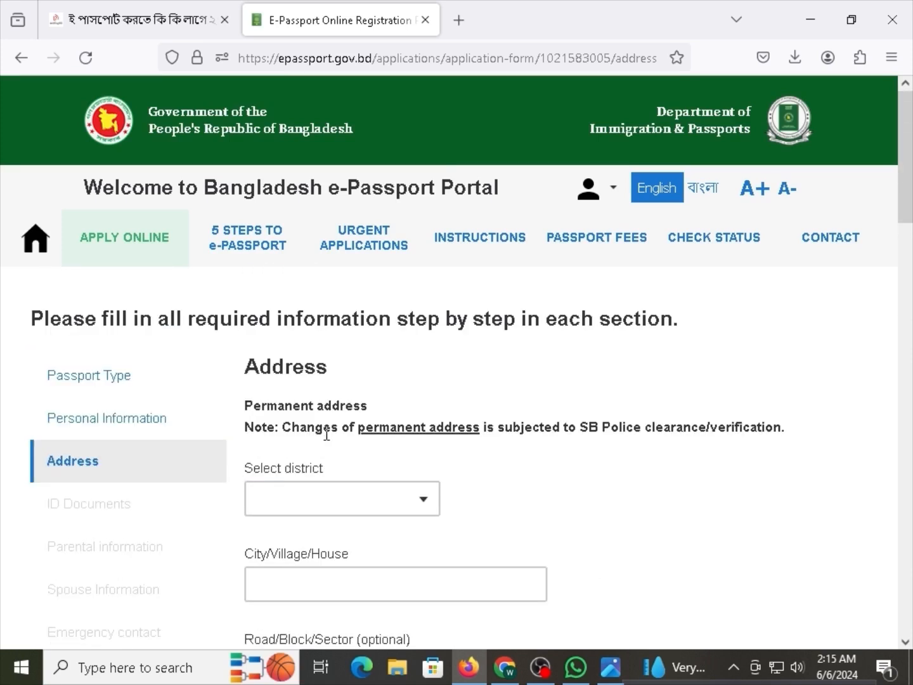
scroll(327, 488, "down", 8)
scroll(331, 507, "up", 8)
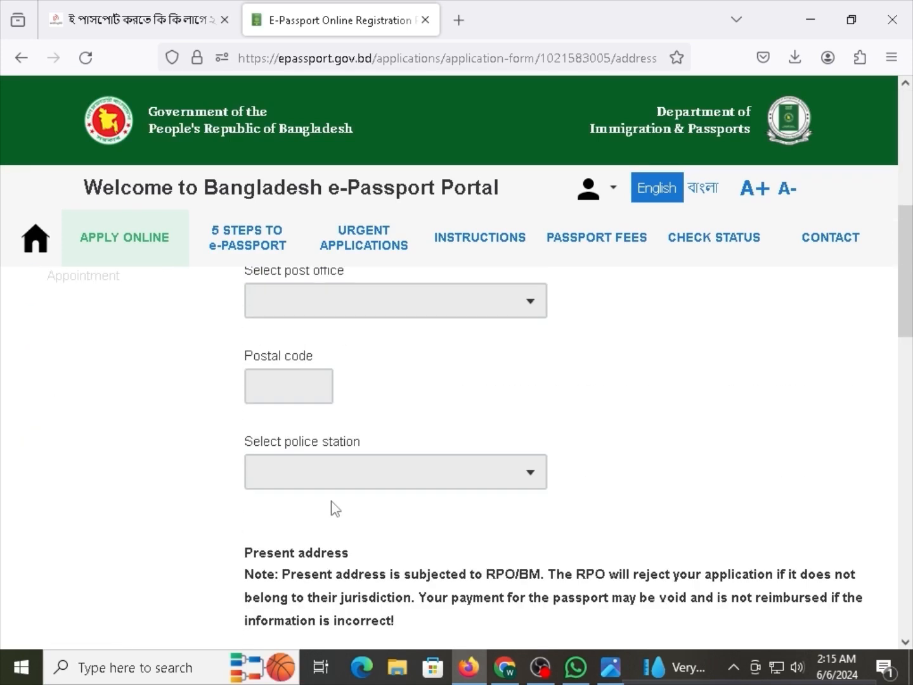
left_click(343, 398)
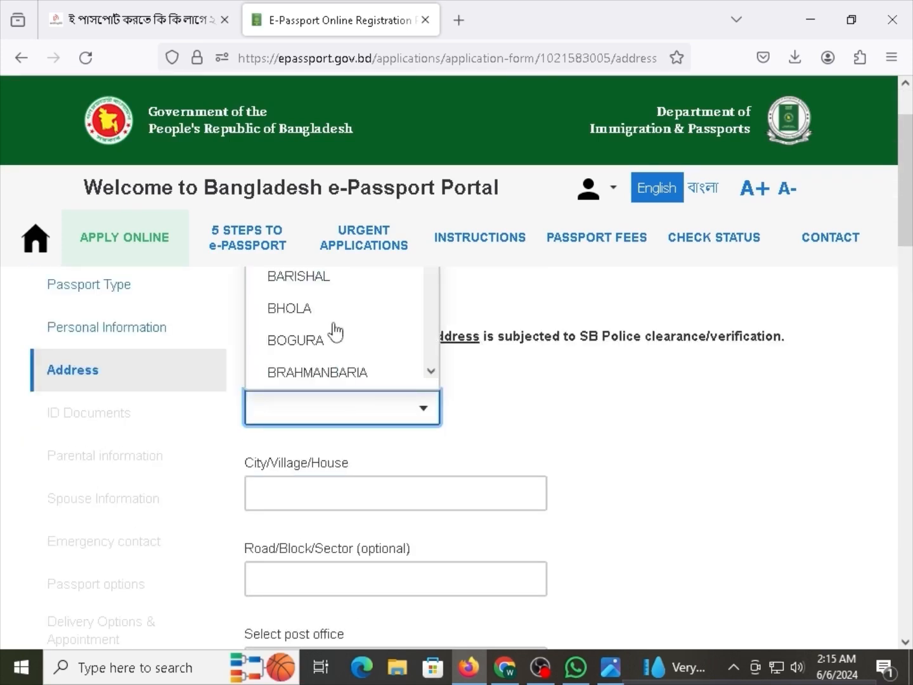
scroll(333, 335, "down", 5)
type("R")
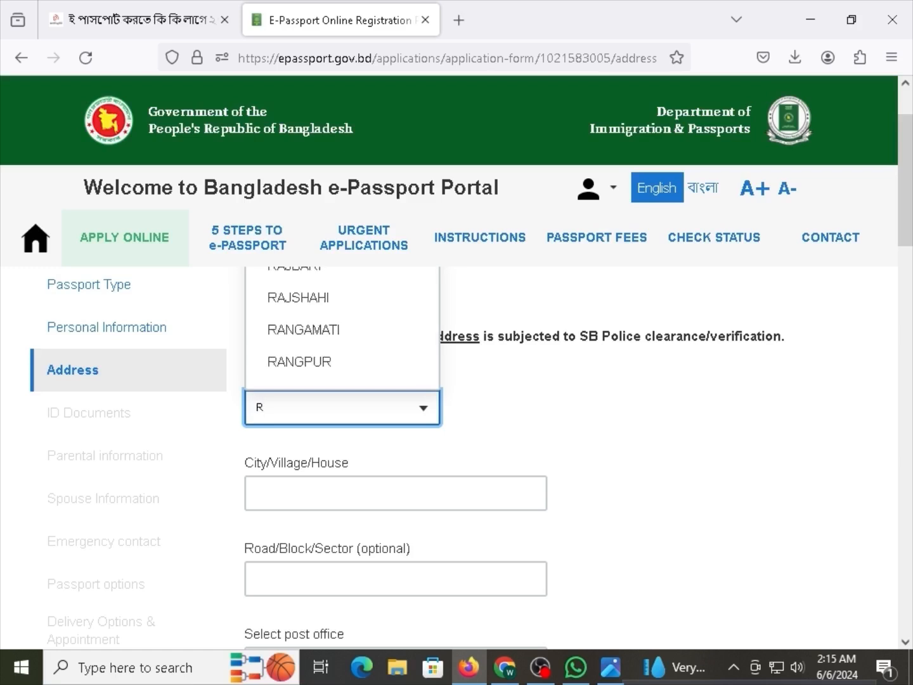
type("ANG")
left_click(304, 361)
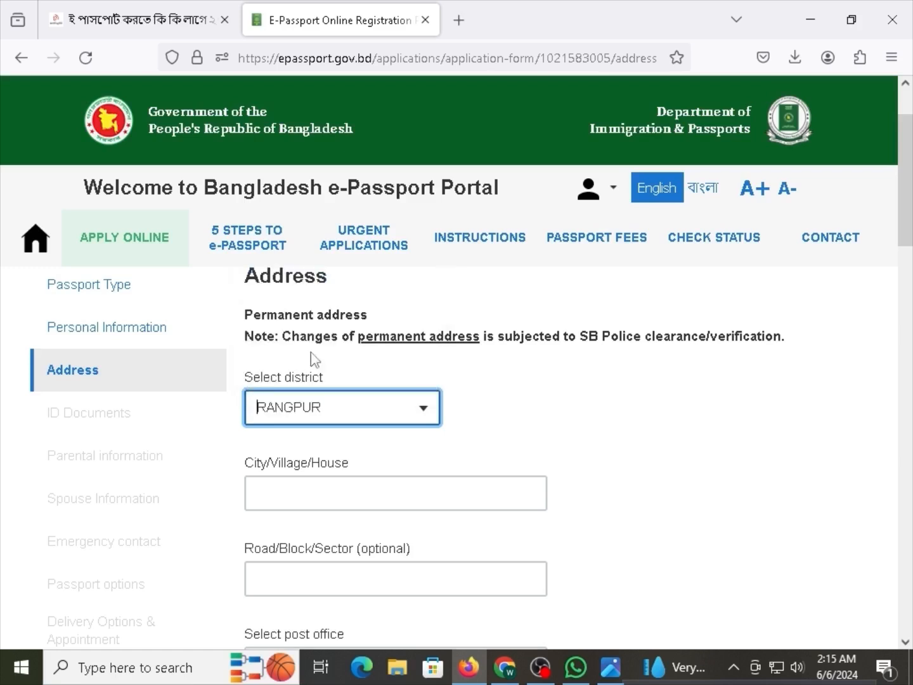
Focus the city, village or house line and bring up the ID card photo in Photos.
left_click(317, 491)
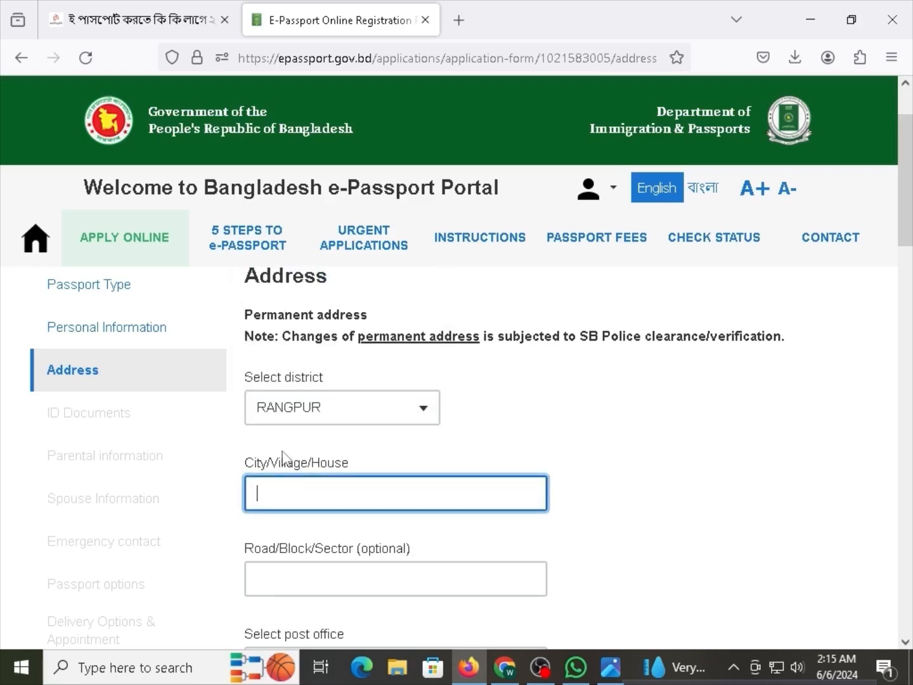
left_click(348, 466)
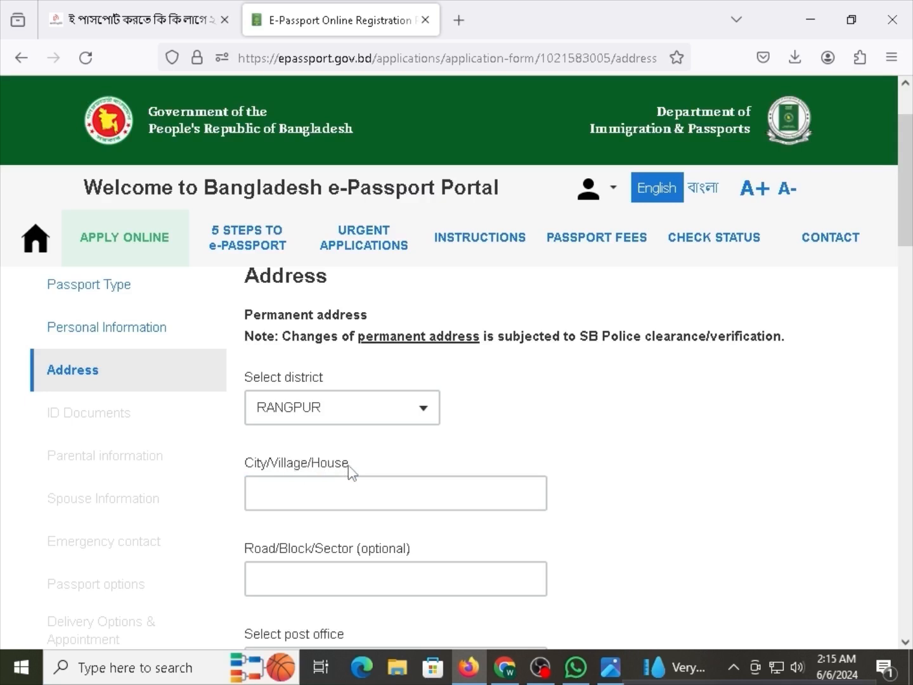
left_click_drag(357, 465, 251, 462)
left_click(471, 471)
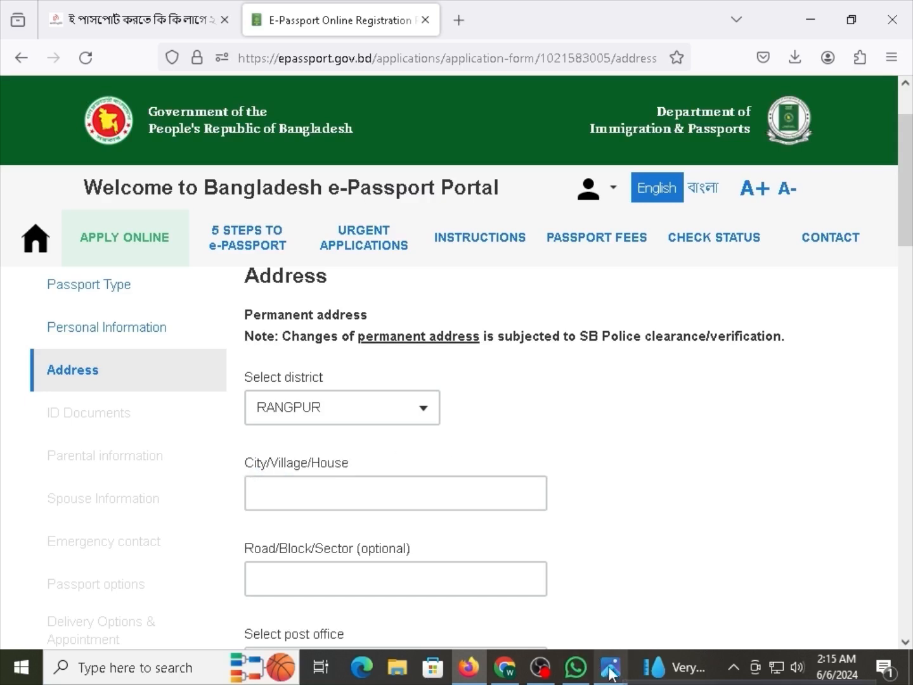
left_click(610, 667)
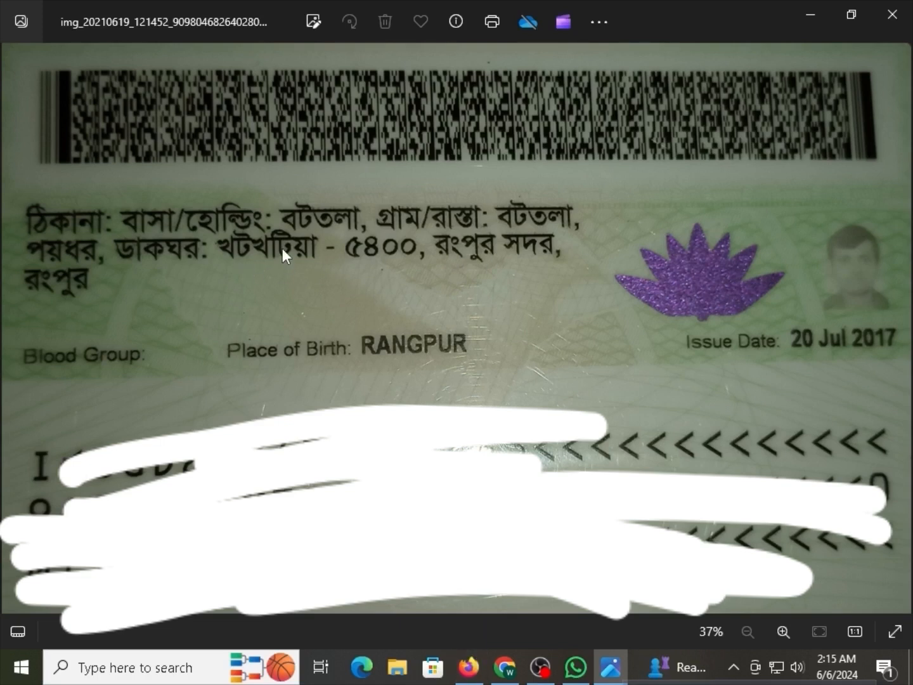
Go back from the ID card photo to the e-Passport address form in Firefox.
left_click(469, 667)
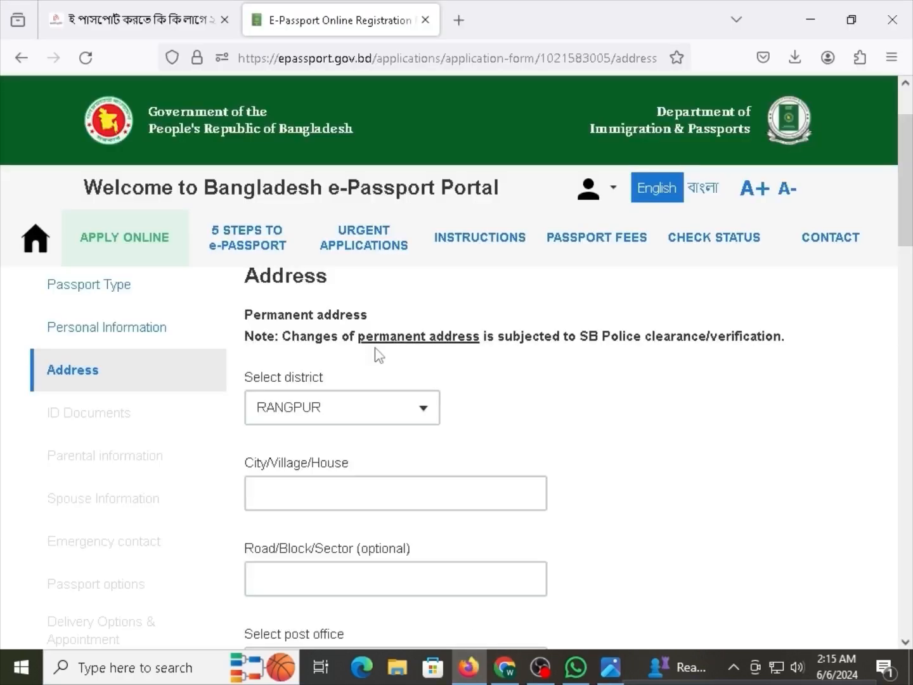
Enter the applicant's village and area in the City/Village/House box, fixing the mistyped last letter.
left_click(392, 489)
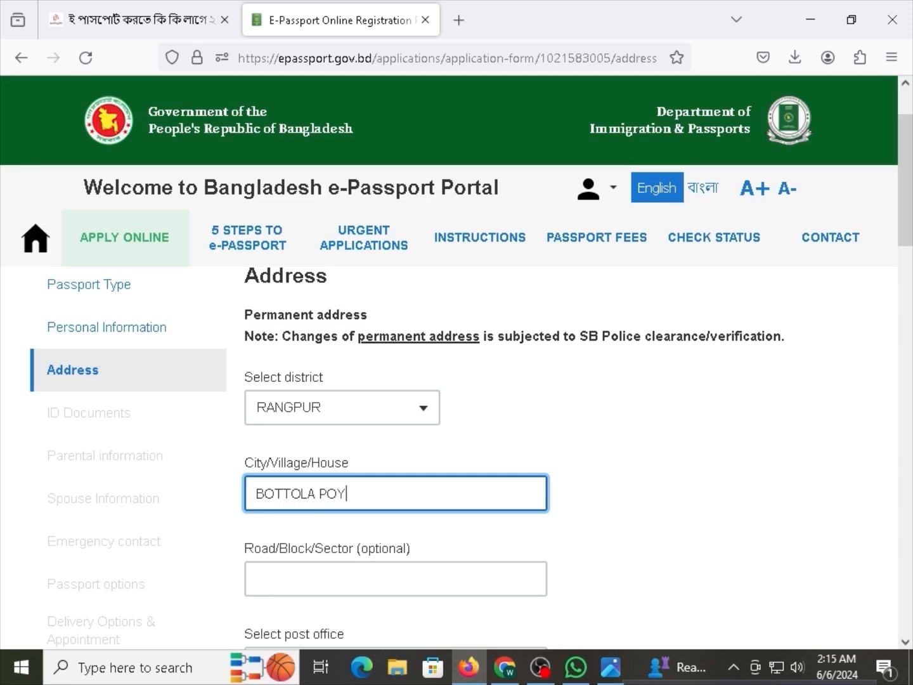
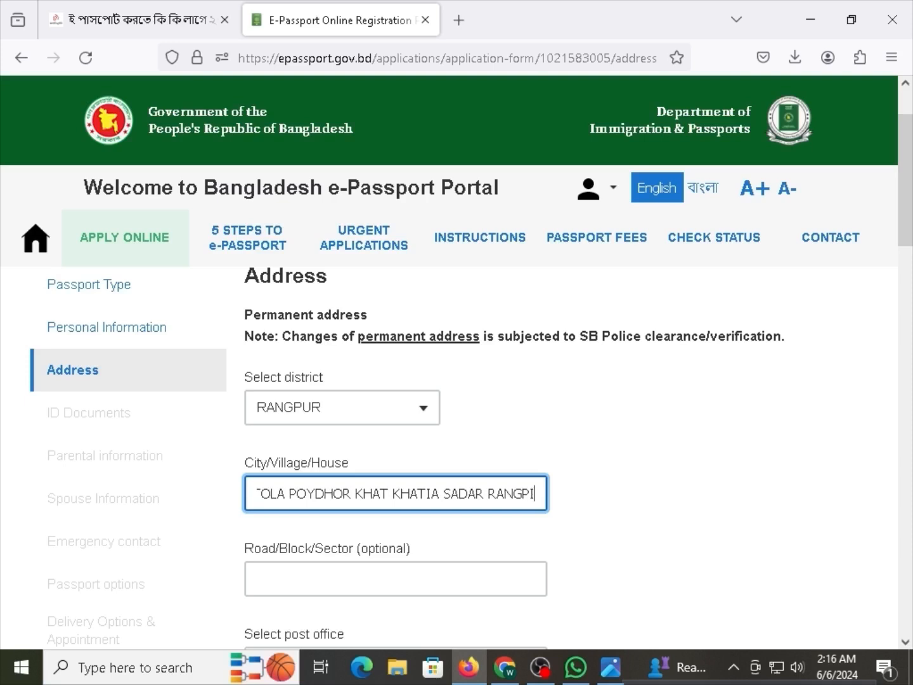
key("BackSpace")
key("BackSpace")
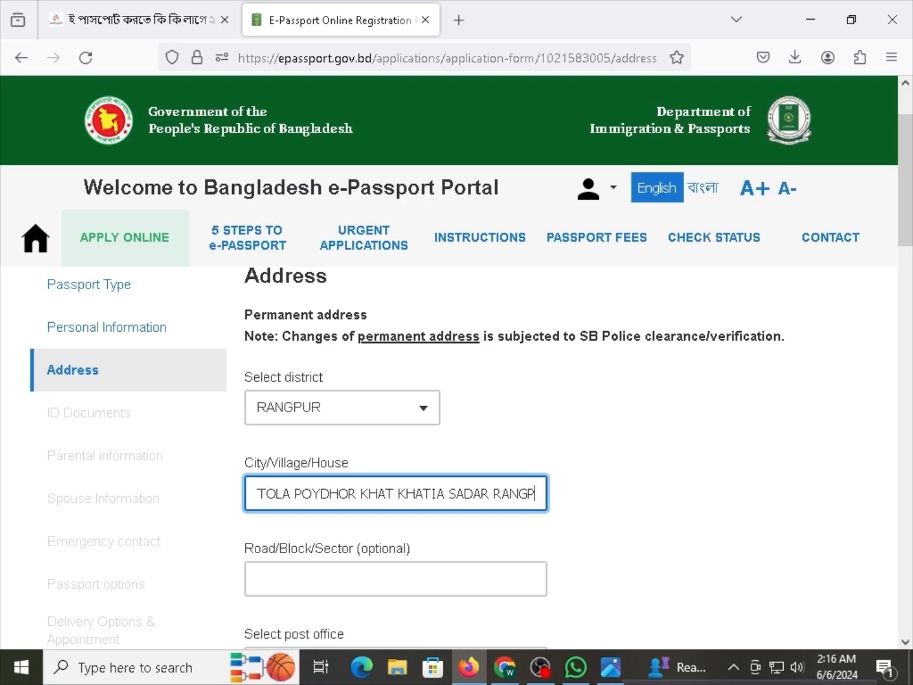
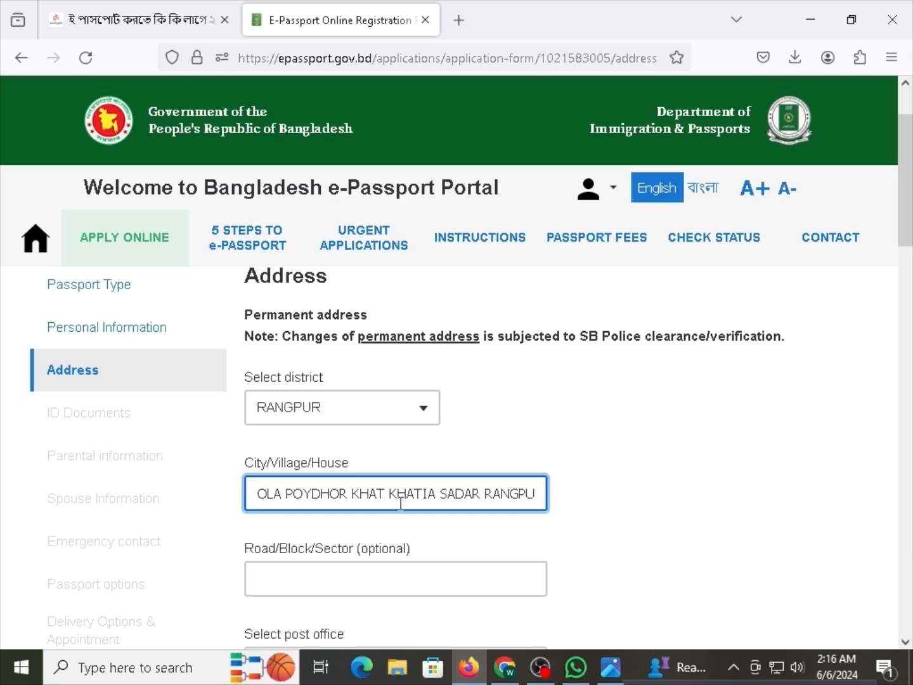
Delete the unwanted second word from the City/Village/House line.
left_click_drag(497, 489, 248, 494)
left_click(295, 494)
double_click(317, 494)
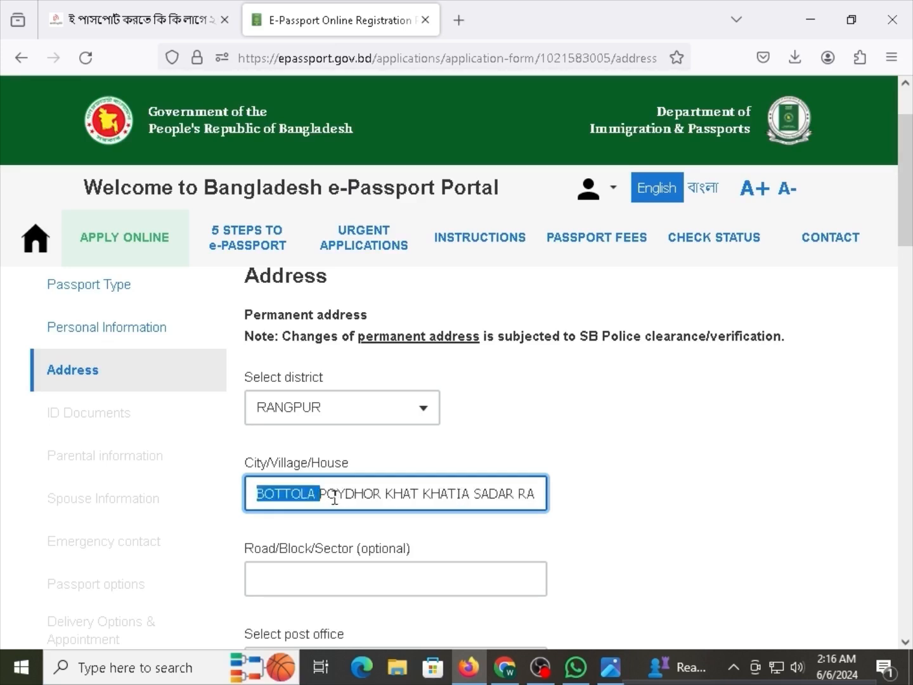
double_click(340, 498)
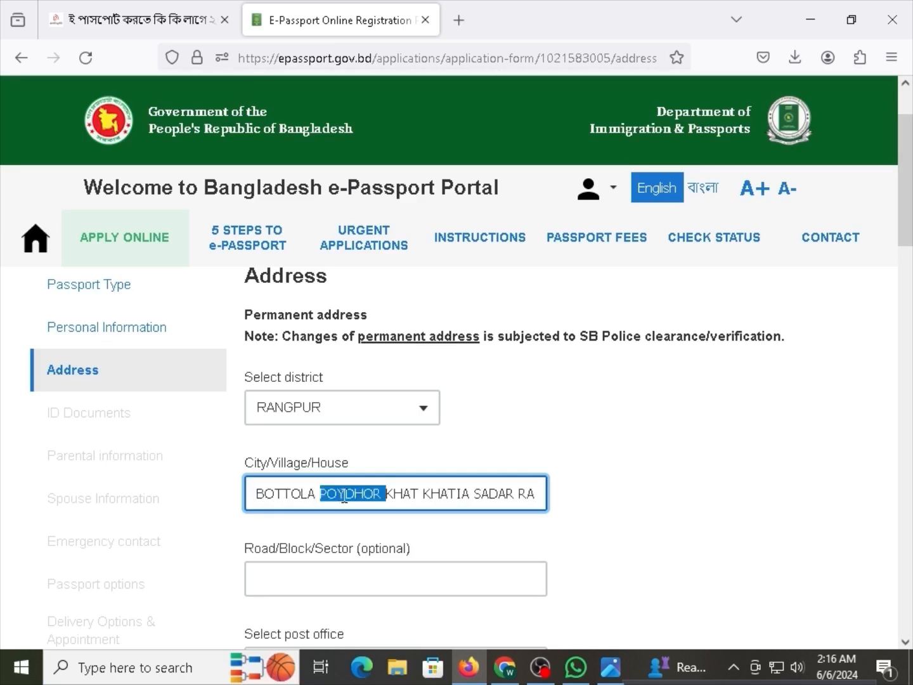
left_click(309, 494)
double_click(353, 491)
key("BackSpace")
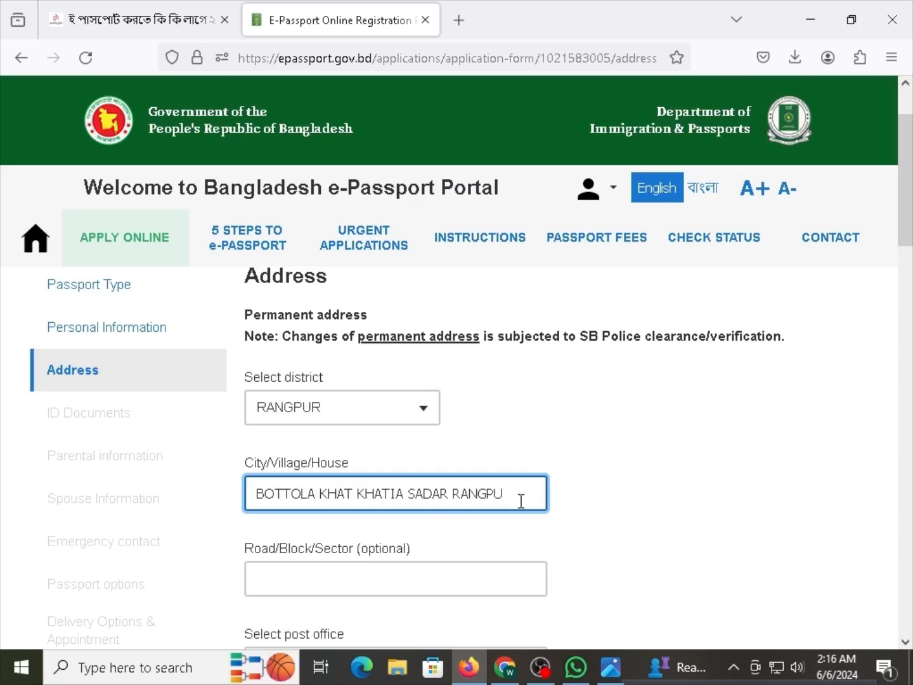
left_click_drag(528, 504, 255, 494)
left_click(329, 498)
Choose post office KHAT KHATIA - 5400 for the permanent address.
scroll(481, 501, "down", 3)
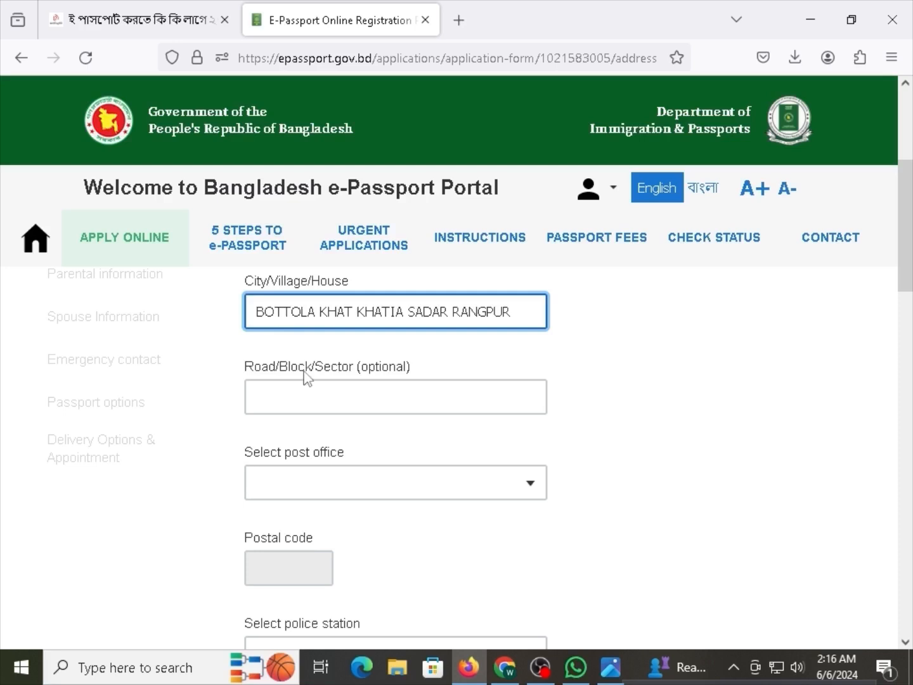
left_click(283, 370)
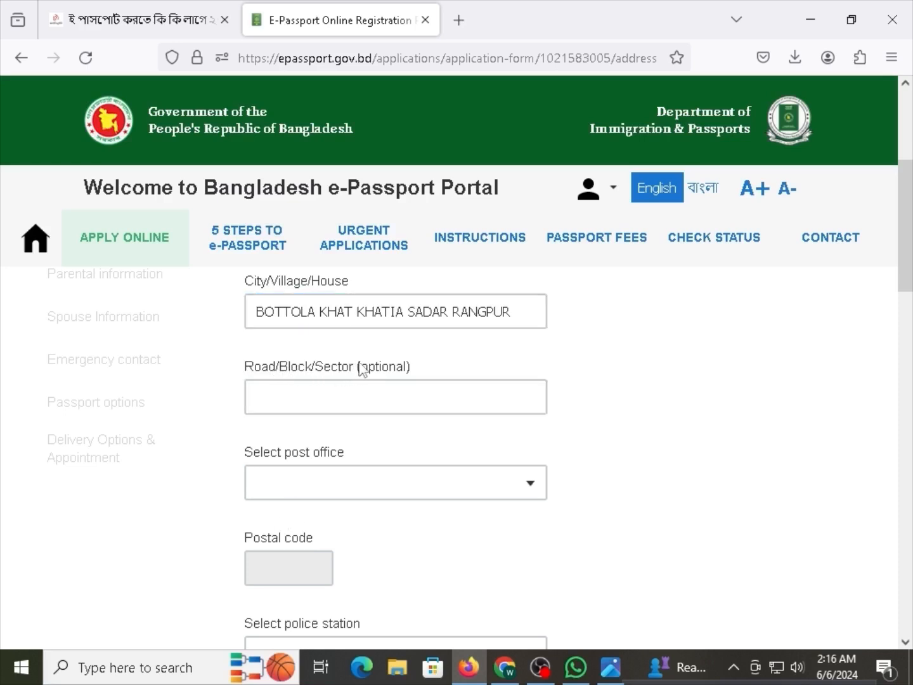
left_click_drag(382, 371, 290, 369)
left_click(383, 375)
left_click(308, 472)
left_click(323, 483)
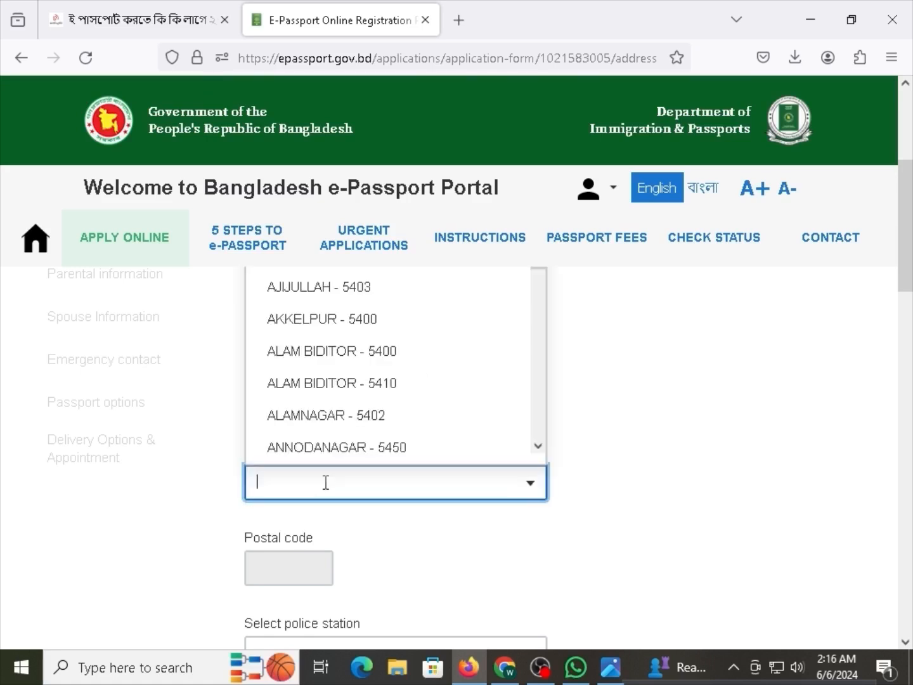
type("KHAT")
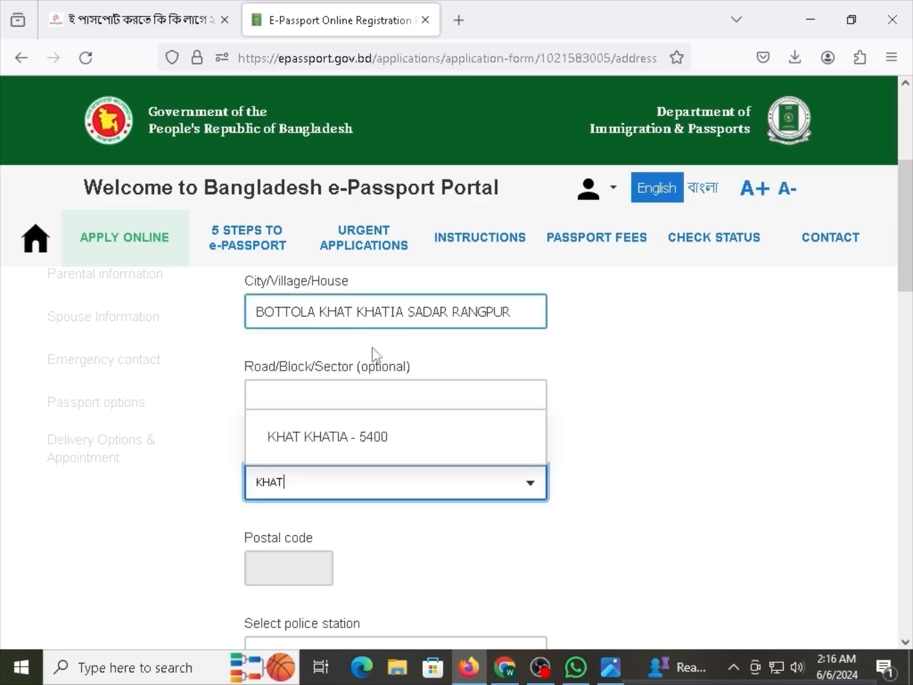
left_click(334, 443)
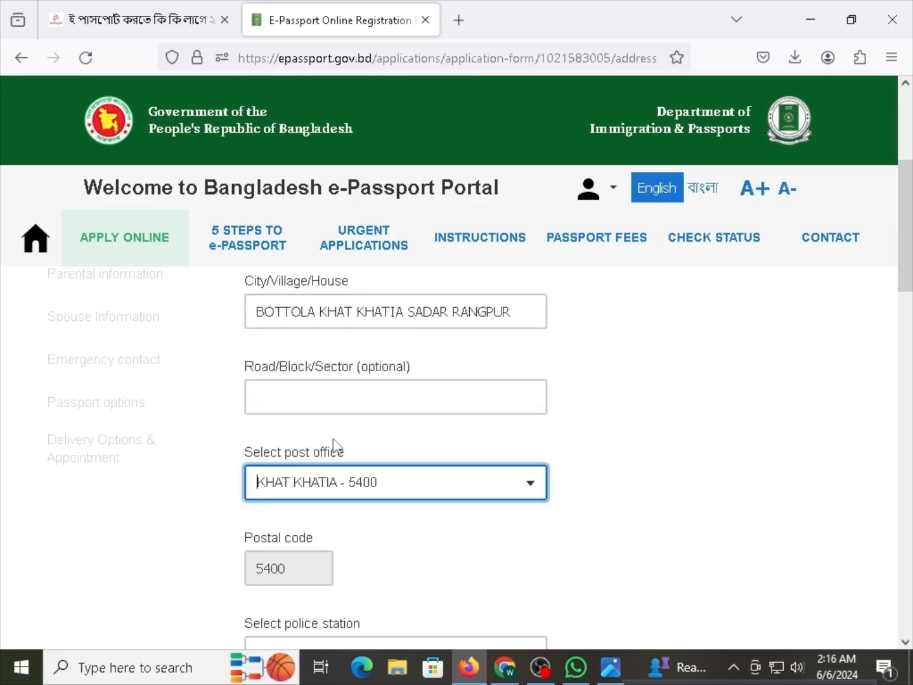
Select PORSHURAM as the permanent address's police station.
left_click(314, 545)
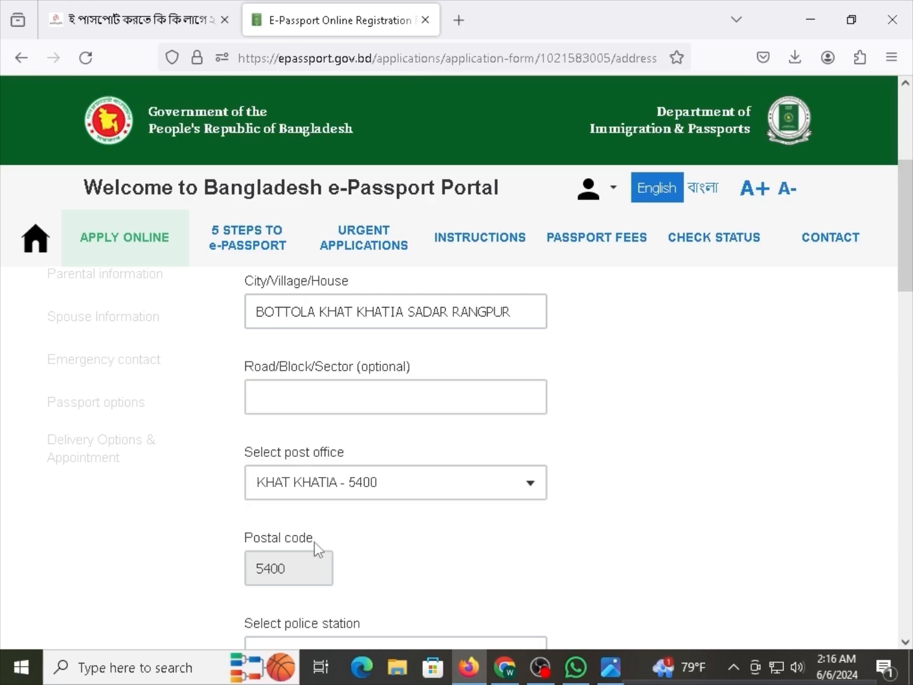
double_click(303, 545)
left_click_drag(303, 543, 242, 537)
left_click(294, 546)
scroll(315, 449, "down", 1)
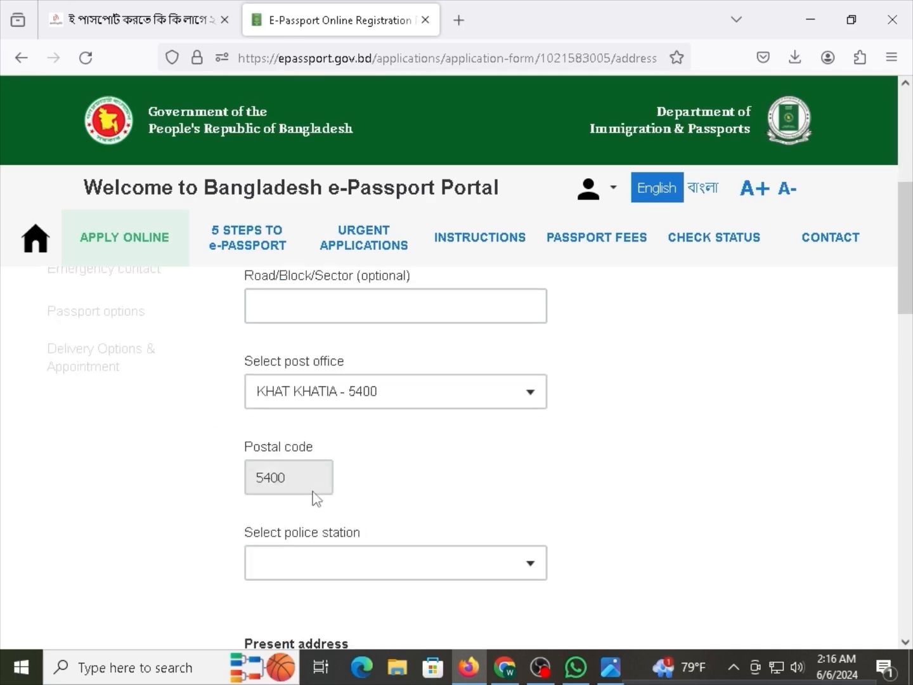
left_click_drag(303, 492, 255, 492)
left_click(287, 485)
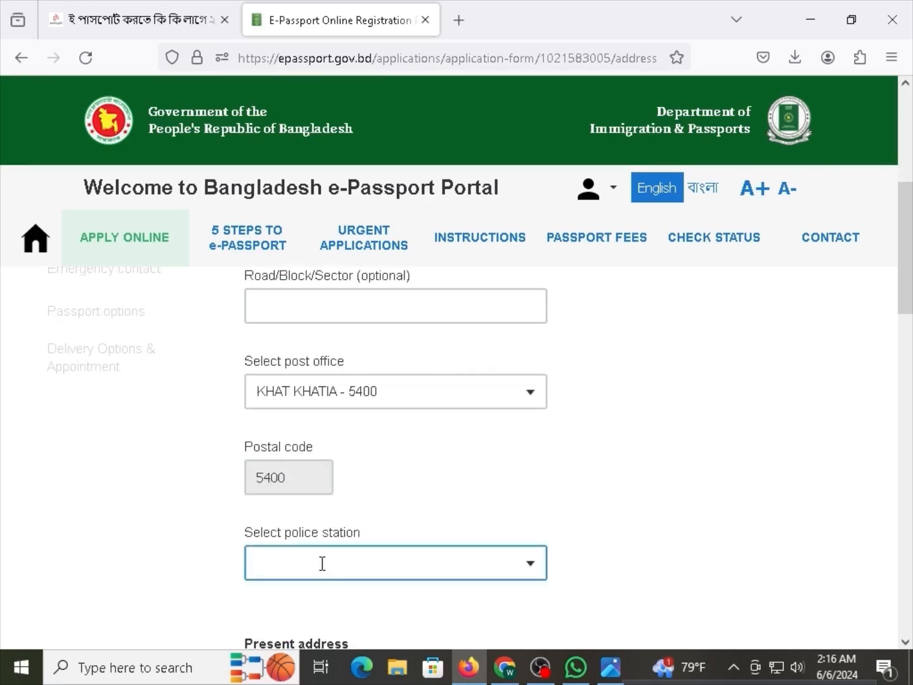
left_click_drag(260, 540, 311, 533)
left_click(329, 571)
scroll(318, 486, "down", 5)
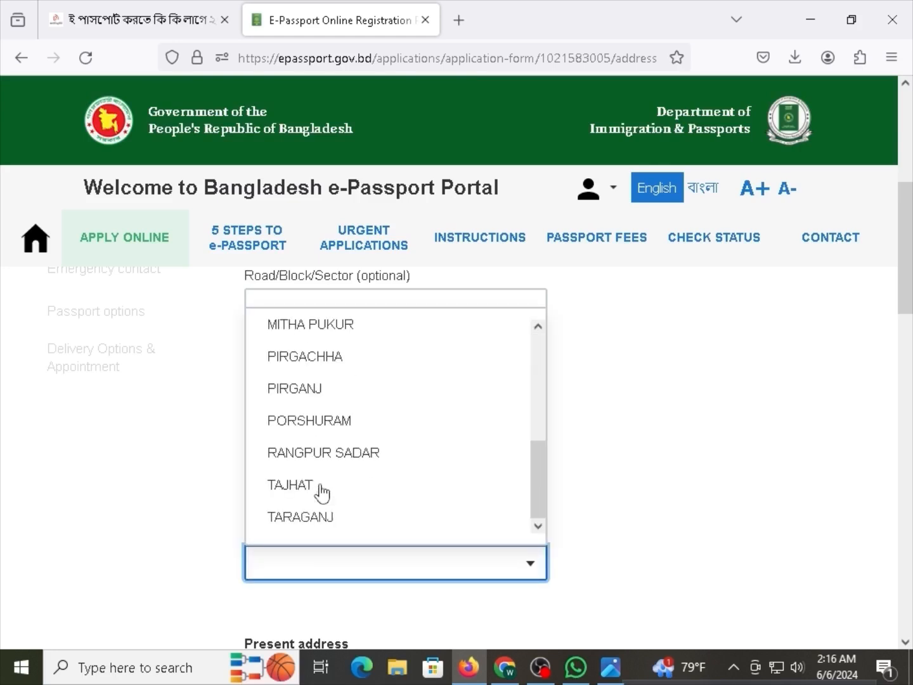
scroll(323, 464, "down", 1)
left_click(312, 330)
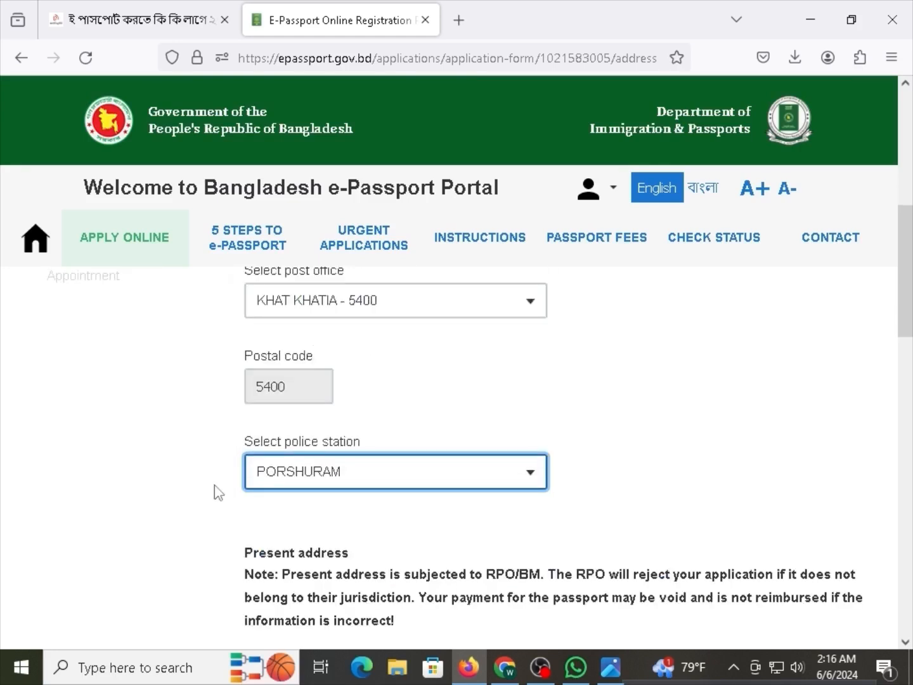
left_click(336, 517)
scroll(340, 517, "down", 2)
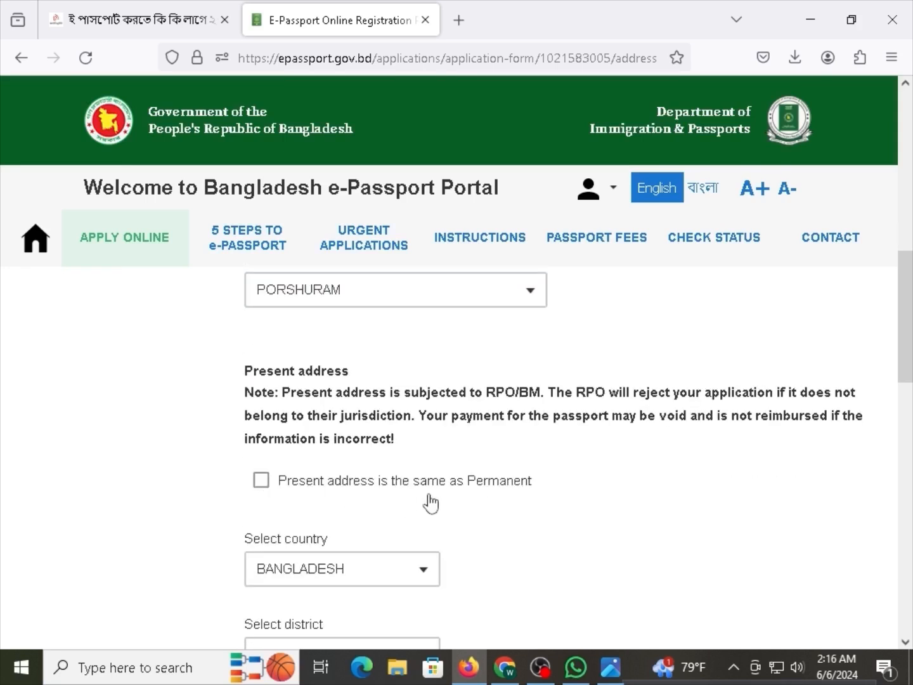
Tick 'Present address is the same as Permanent' and check the Regional Passport office shows RANGPUR.
scroll(397, 393, "up", 1)
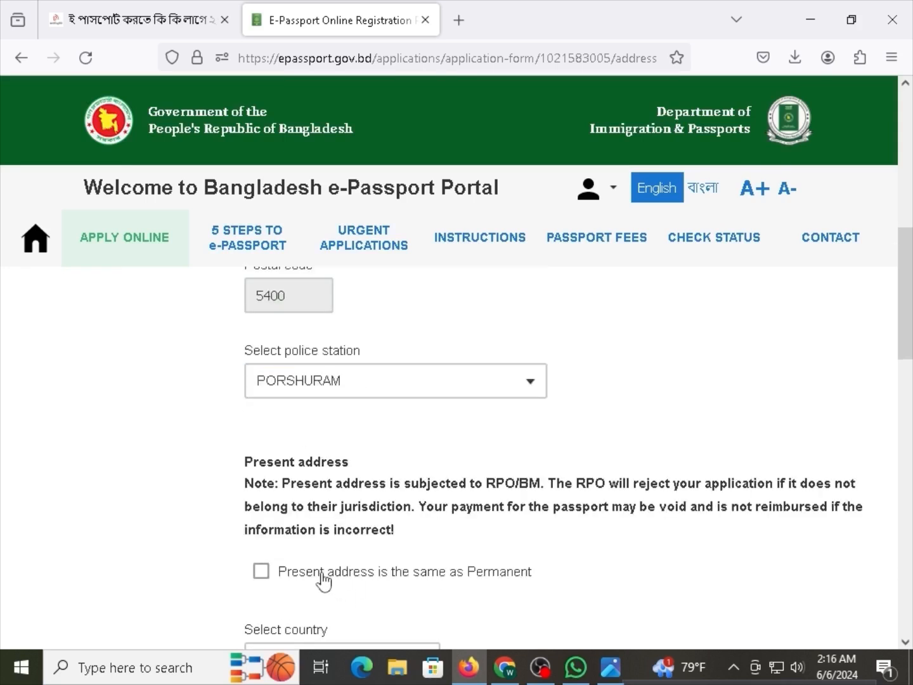
scroll(298, 545, "down", 1)
left_click(260, 486)
scroll(362, 492, "down", 3)
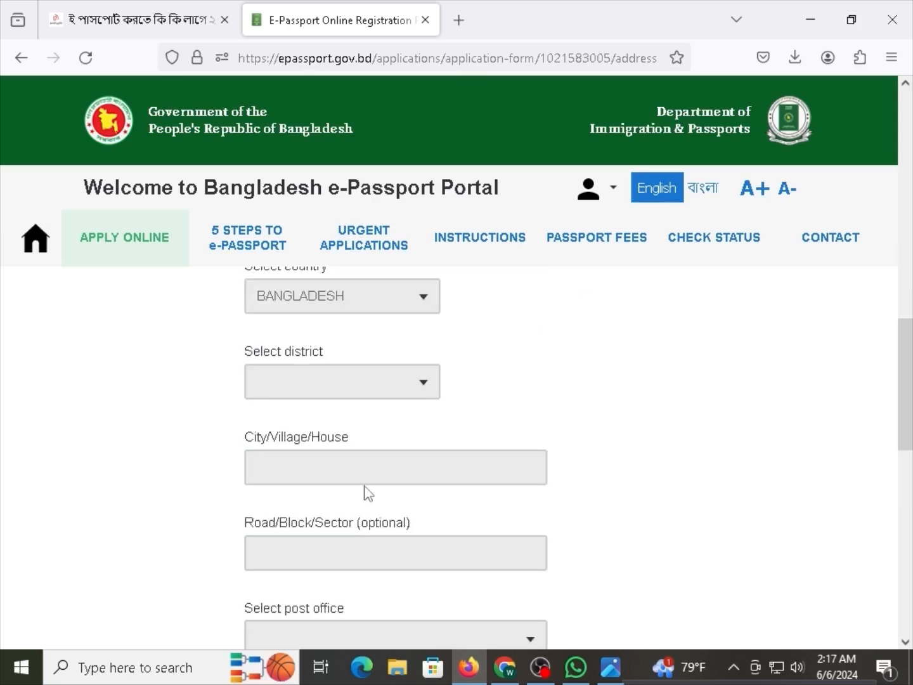
scroll(324, 483, "down", 3)
scroll(322, 318, "up", 1)
scroll(312, 473, "down", 6)
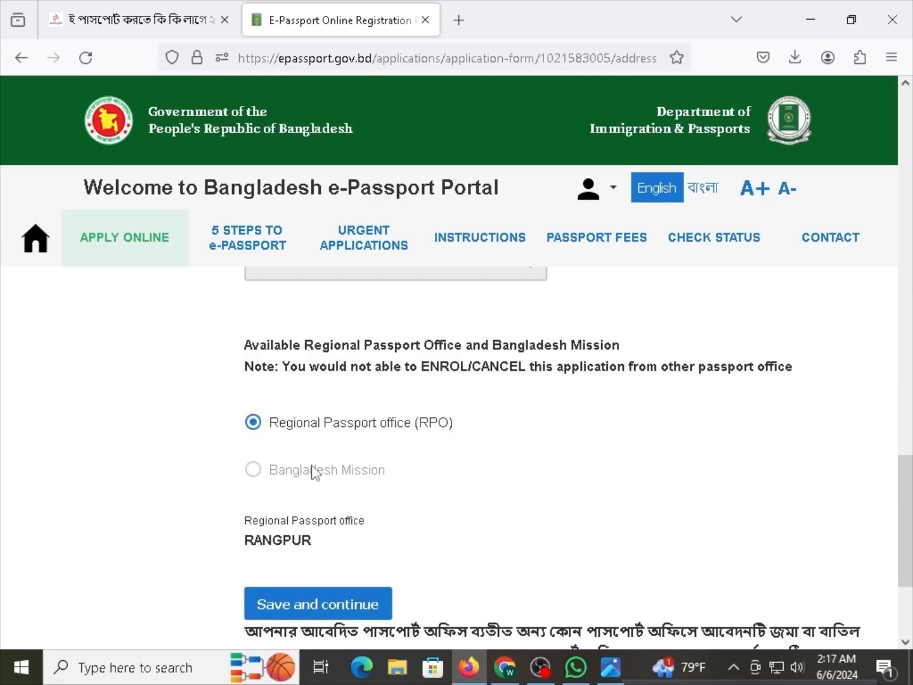
scroll(470, 387, "up", 2)
scroll(355, 463, "down", 1)
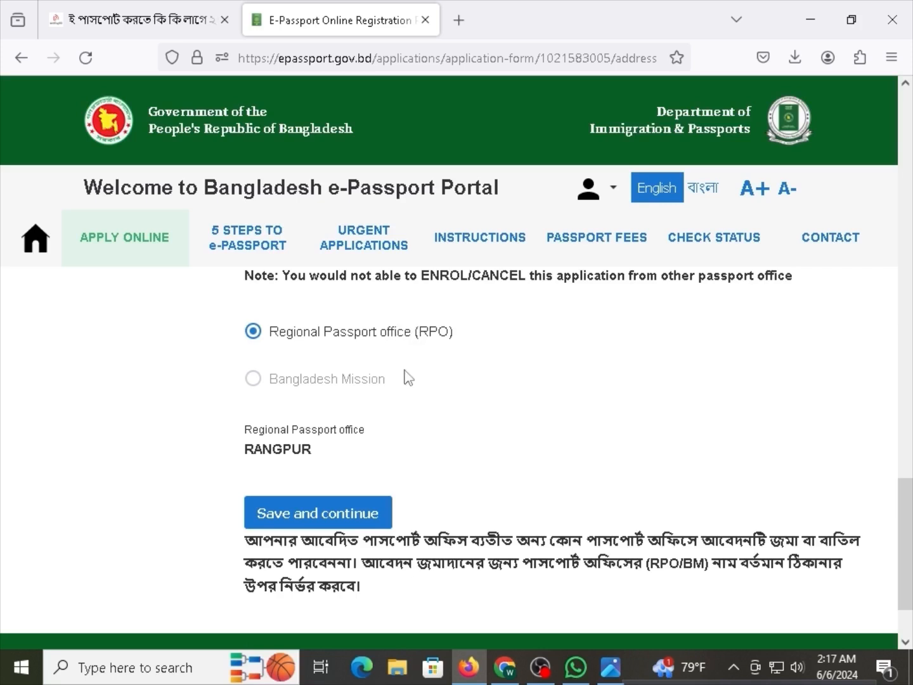
Save the address and, on ID Documents, declare a previous Machine Readable Passport (MRP).
left_click(338, 519)
scroll(295, 468, "down", 3)
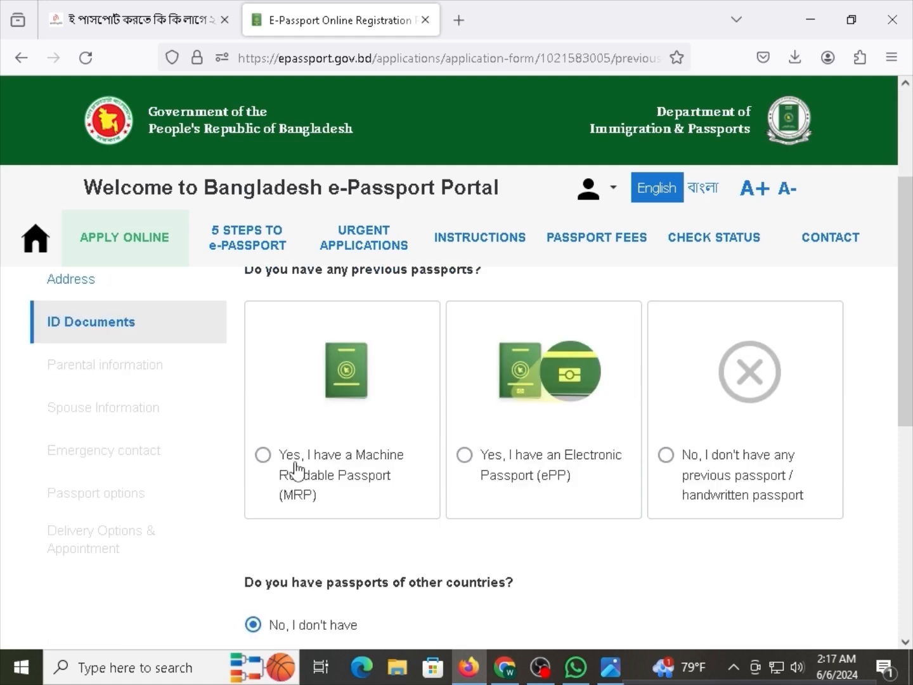
scroll(294, 469, "up", 1)
left_click_drag(290, 276, 338, 277)
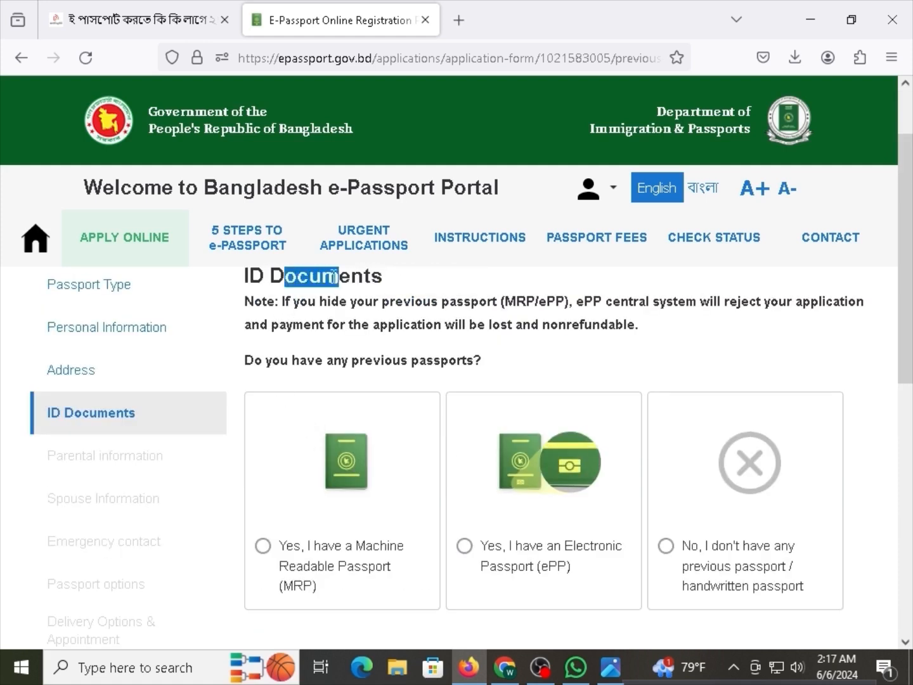
left_click(339, 362)
scroll(340, 463, "down", 1)
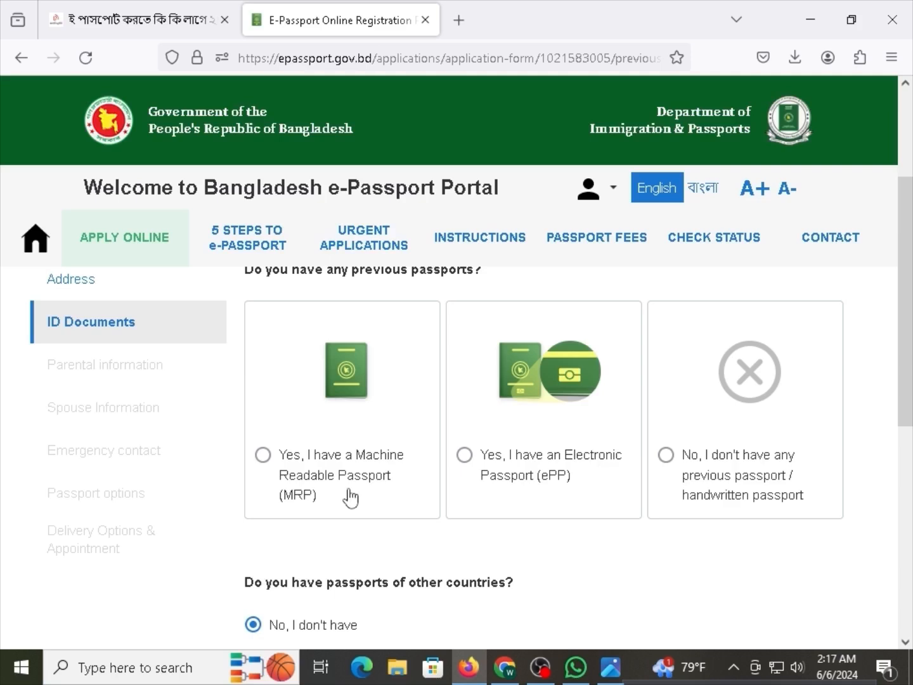
scroll(372, 524, "down", 1)
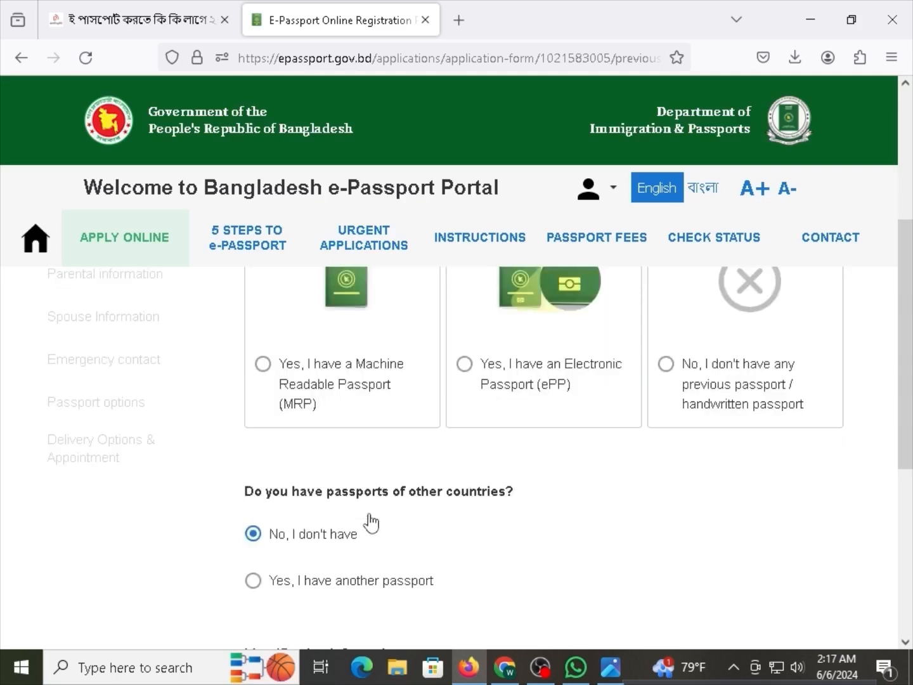
left_click(323, 371)
Read through the remaining ID Documents questions further down the page.
scroll(340, 400, "down", 1)
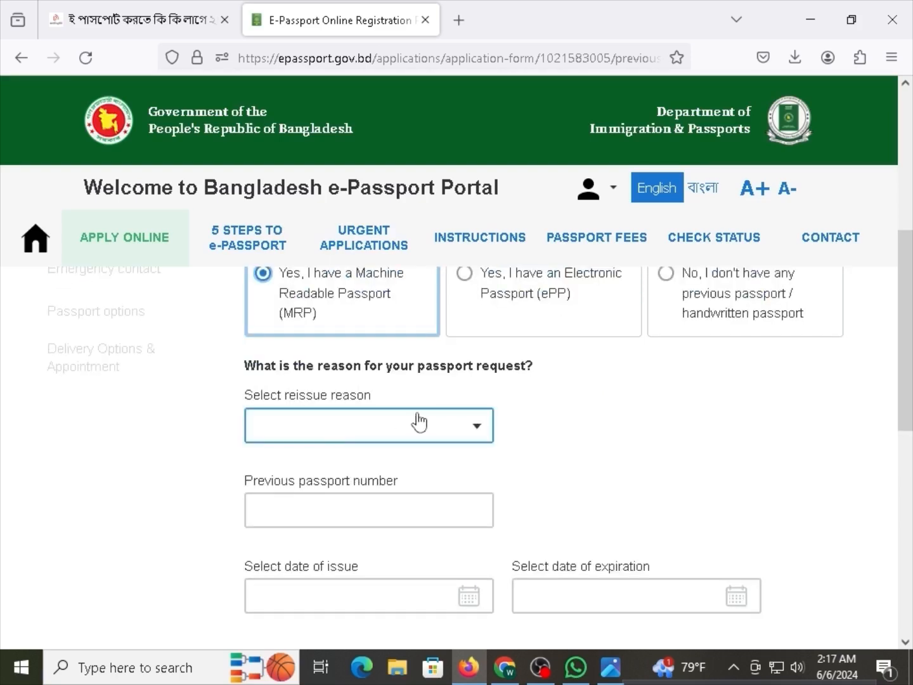
left_click_drag(296, 396, 347, 397)
left_click(349, 397)
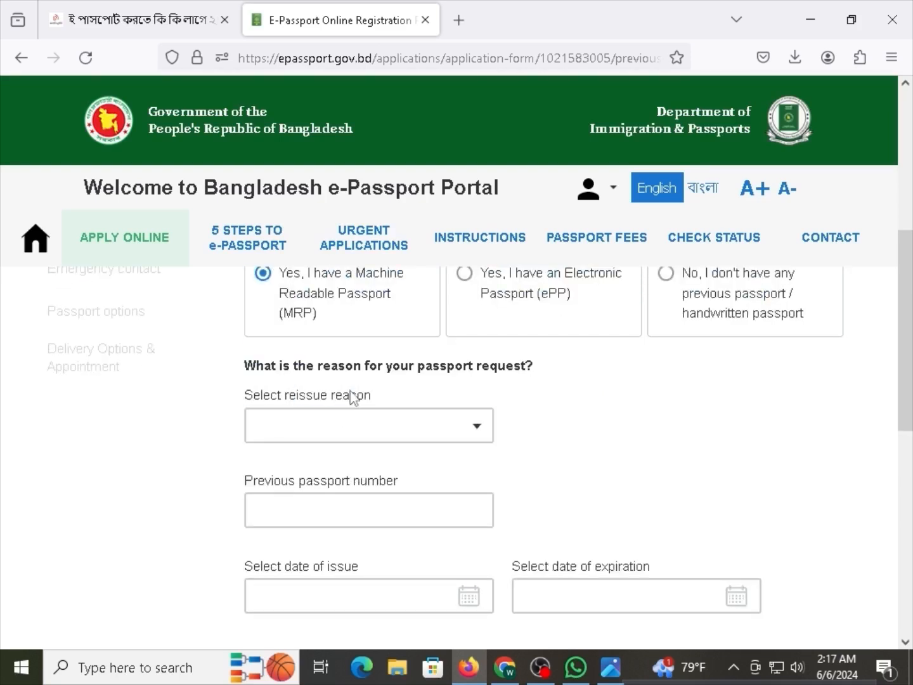
left_click_drag(276, 481, 349, 477)
left_click(334, 477)
left_click(331, 569)
scroll(444, 577, "down", 2)
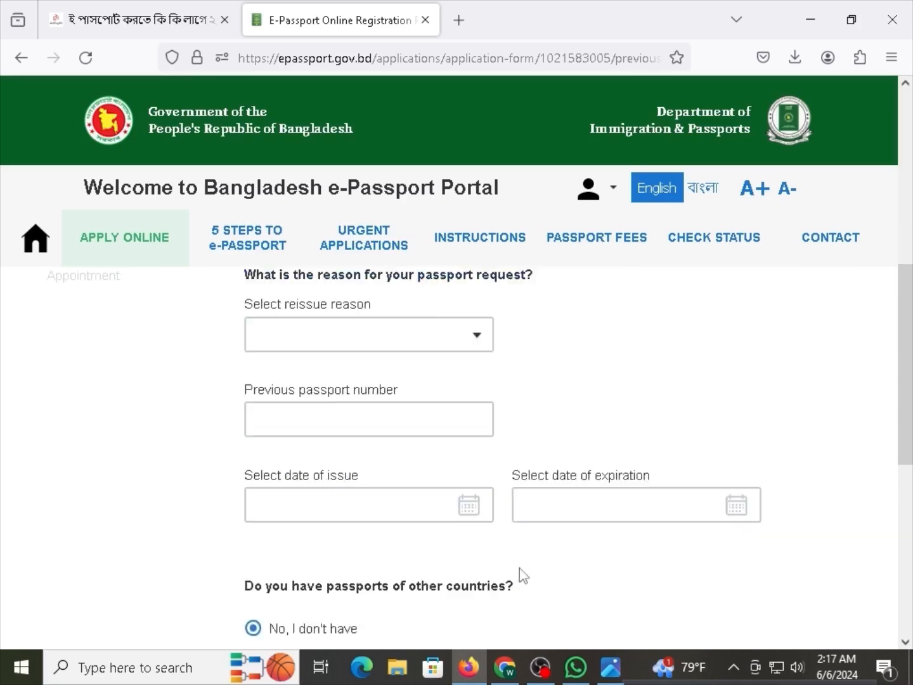
scroll(573, 480, "down", 4)
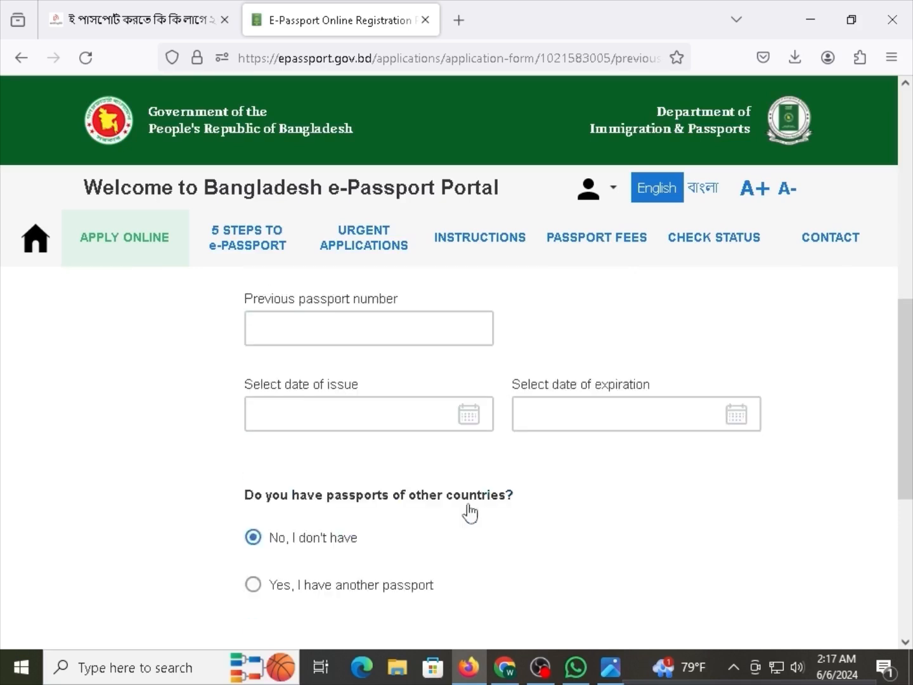
left_click_drag(281, 406, 334, 417)
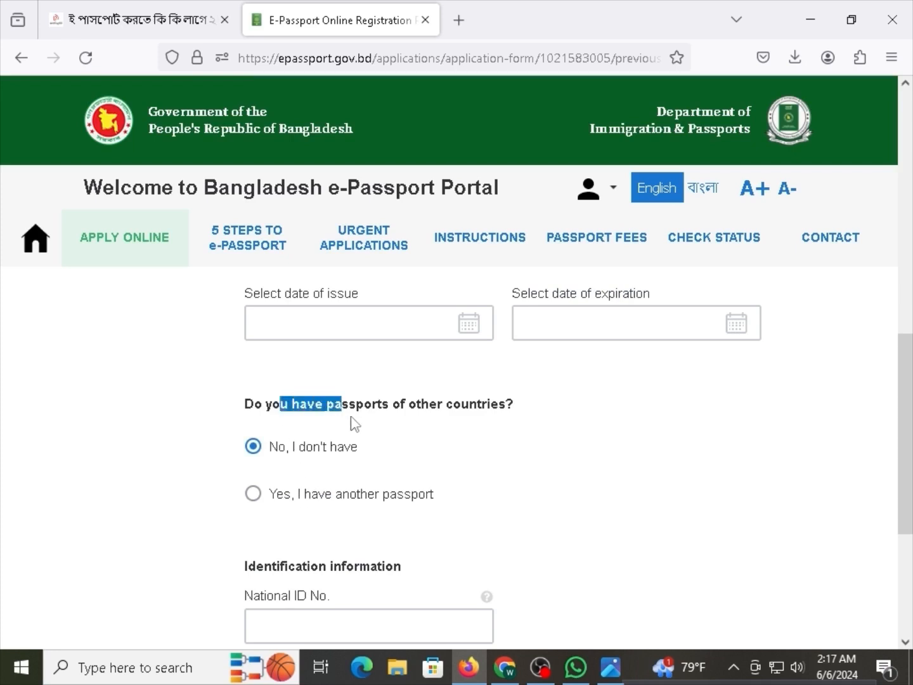
left_click(357, 419)
scroll(476, 407, "down", 6)
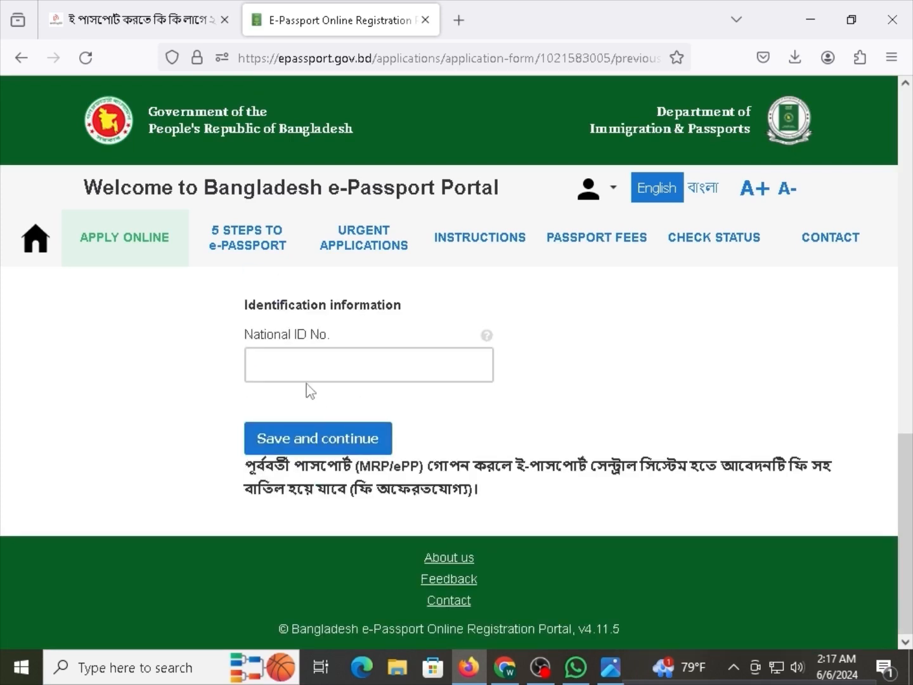
left_click_drag(281, 305, 339, 323)
left_click(346, 346)
scroll(422, 507, "up", 18)
scroll(475, 413, "down", 5)
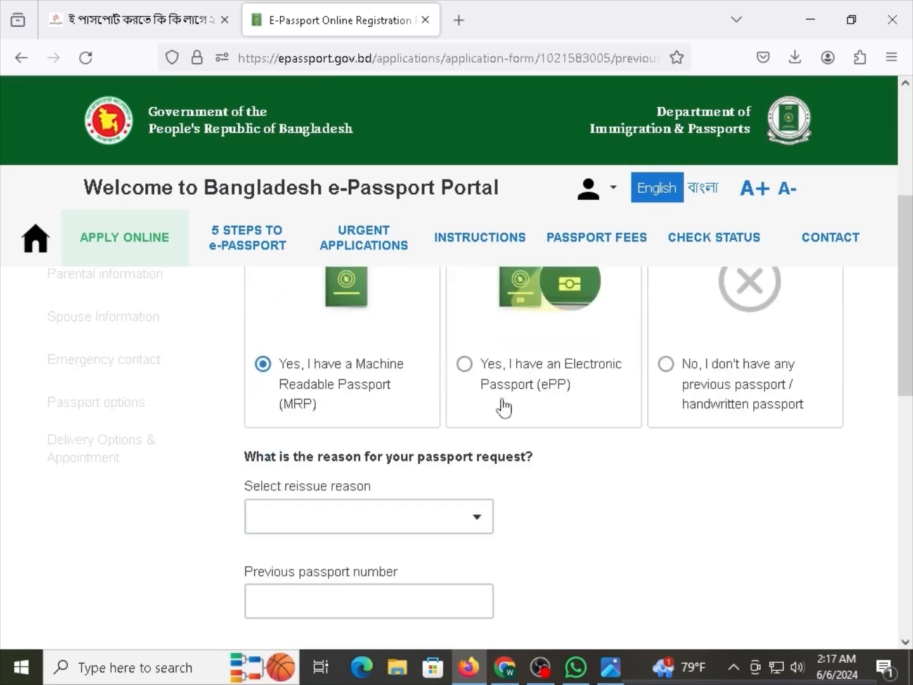
scroll(504, 408, "up", 2)
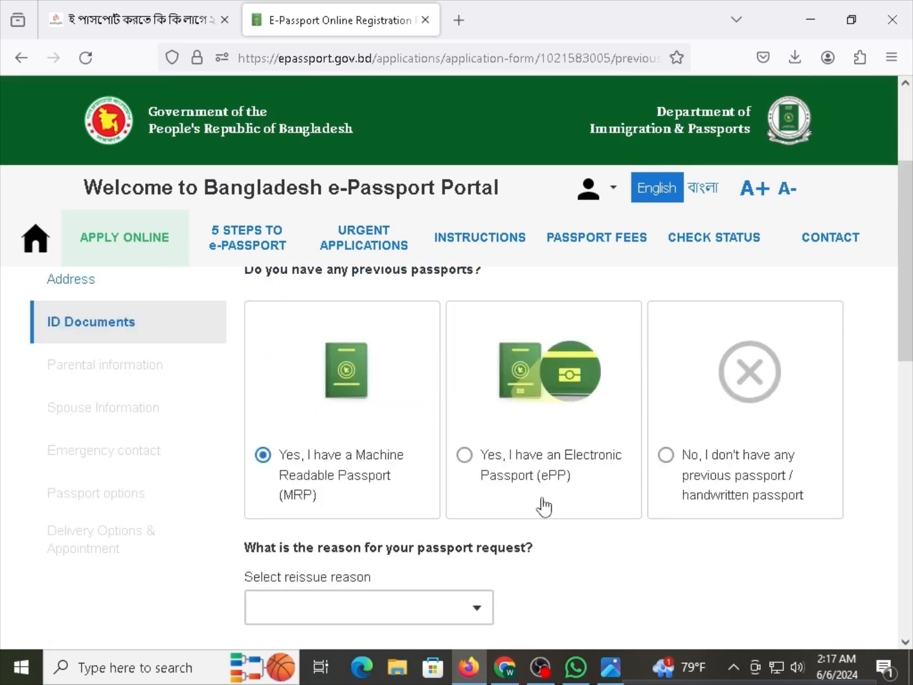
Change the previous-passport answer to 'No, I don't have any previous passport / handwritten passport'.
left_click(588, 480)
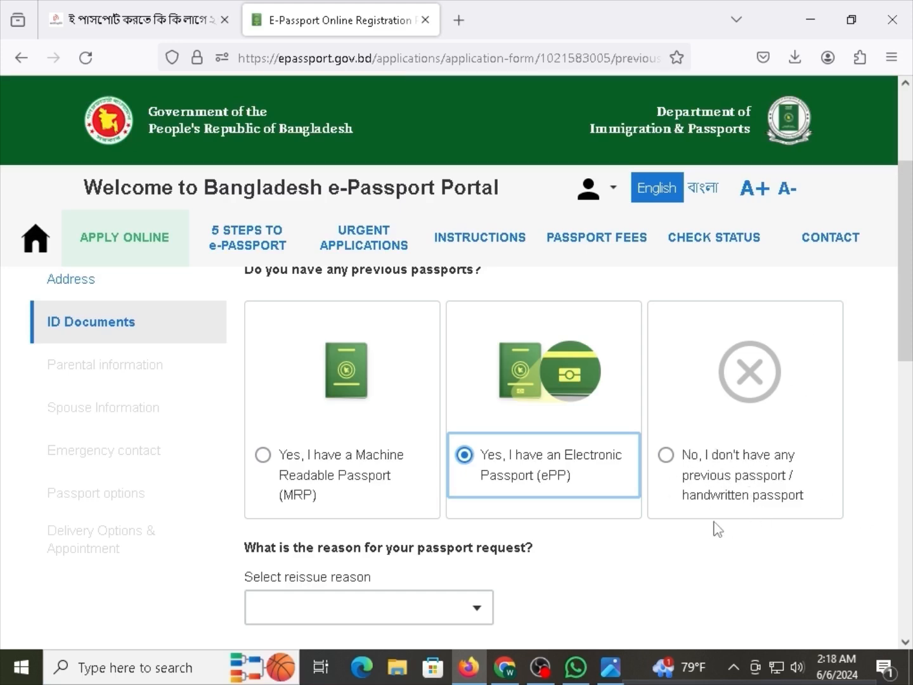
left_click(740, 448)
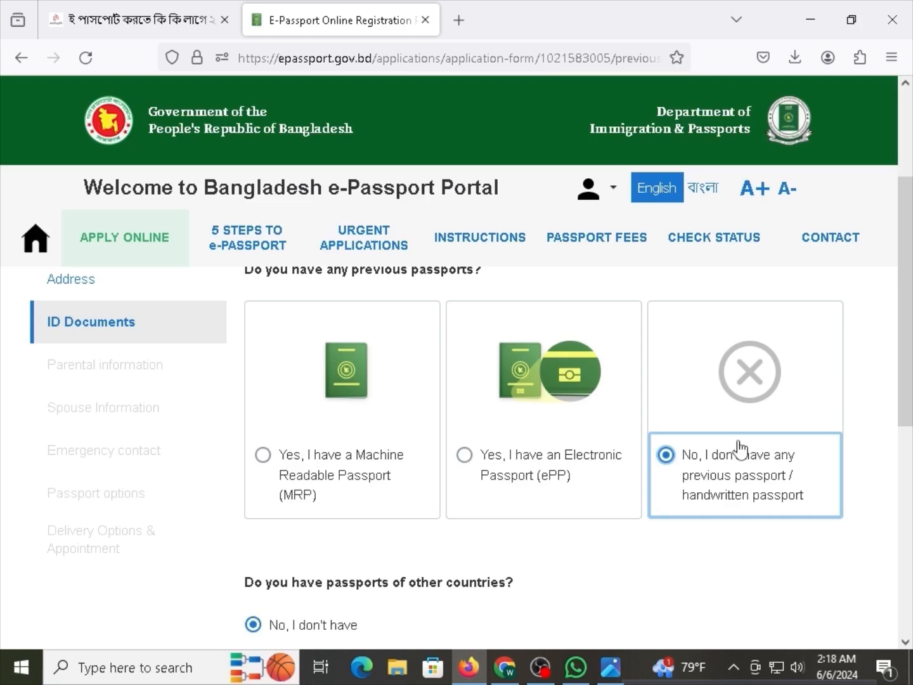
scroll(321, 454, "down", 3)
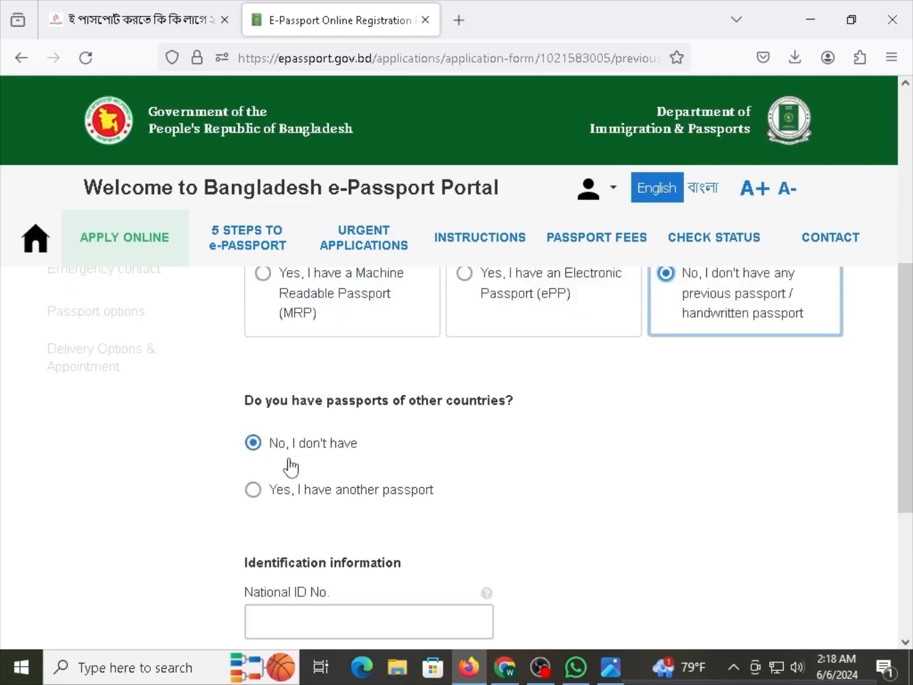
left_click_drag(280, 401, 481, 401)
triple_click(470, 406)
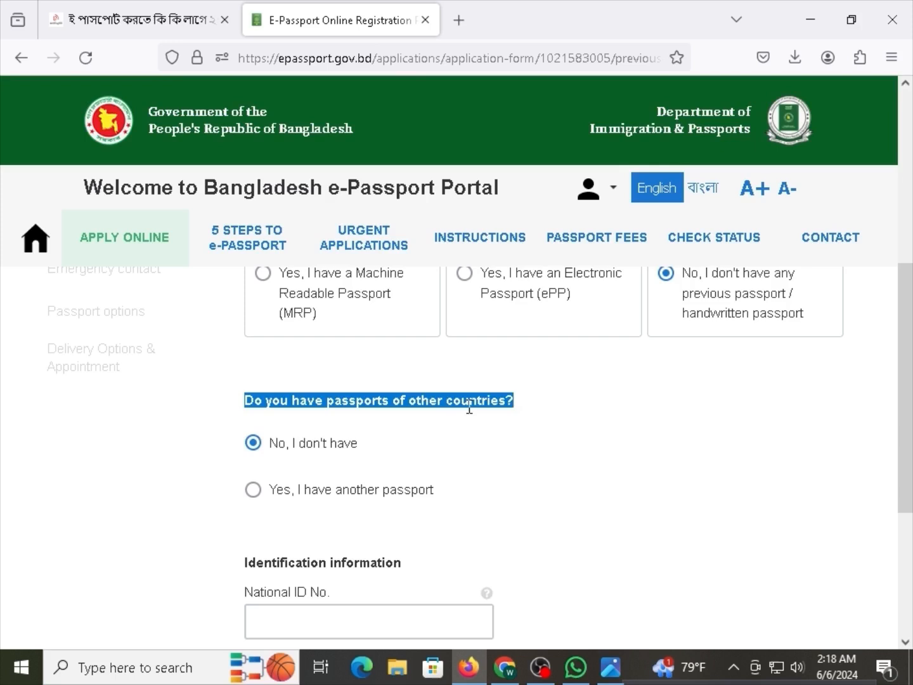
left_click(469, 406)
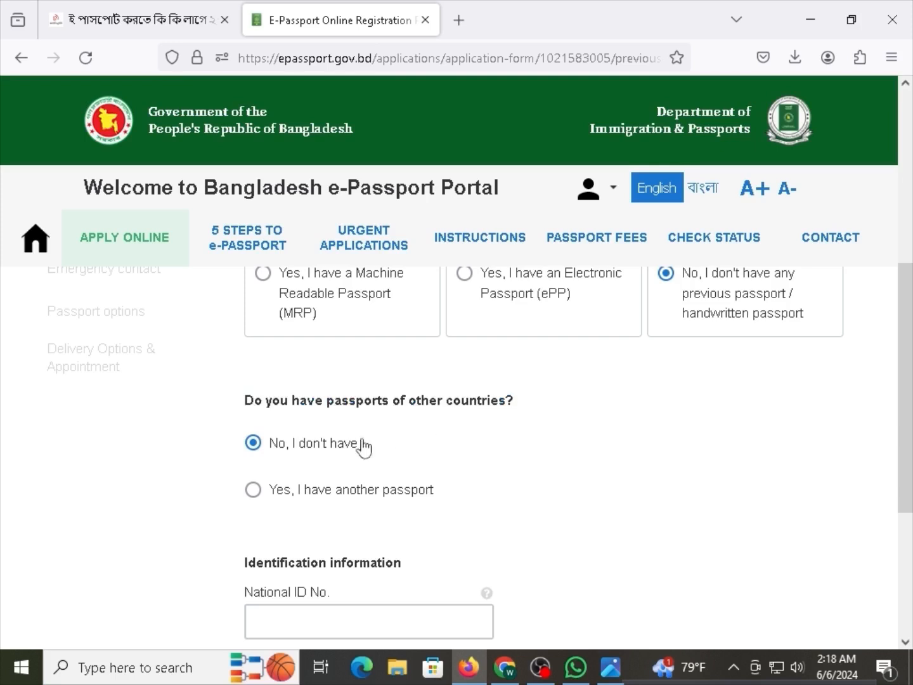
Place the cursor in the National ID No. field.
scroll(364, 447, "down", 2)
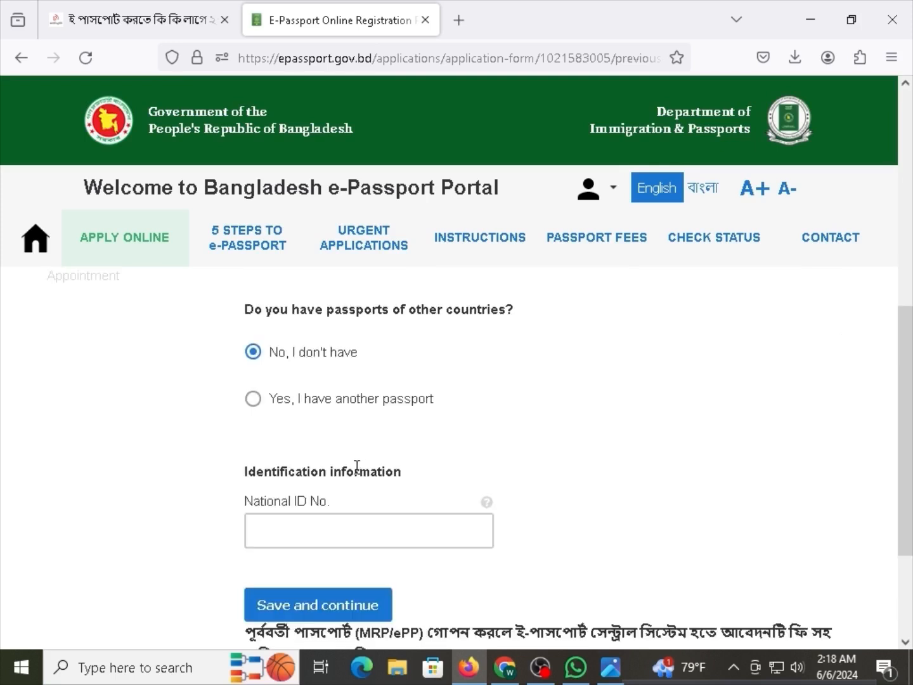
left_click_drag(357, 466, 283, 470)
left_click(301, 525)
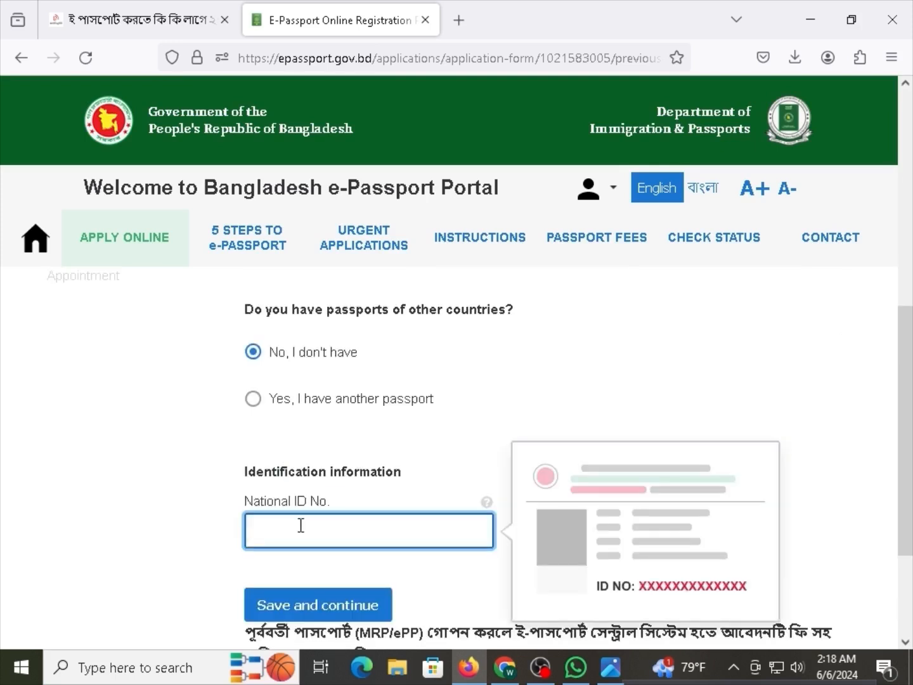
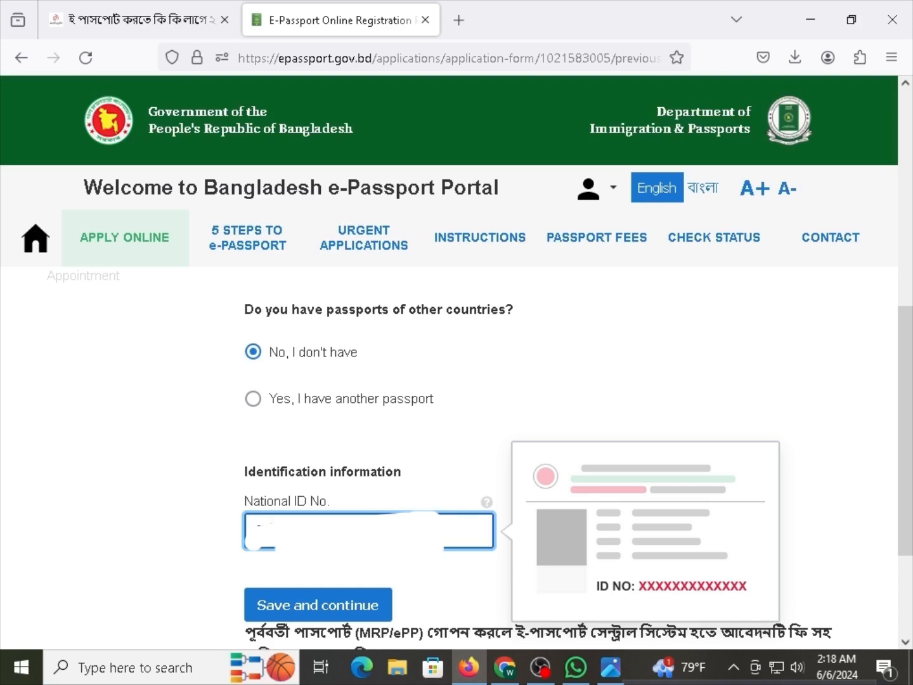
Save the ID documents and continue to the Parental information form.
left_click(308, 606)
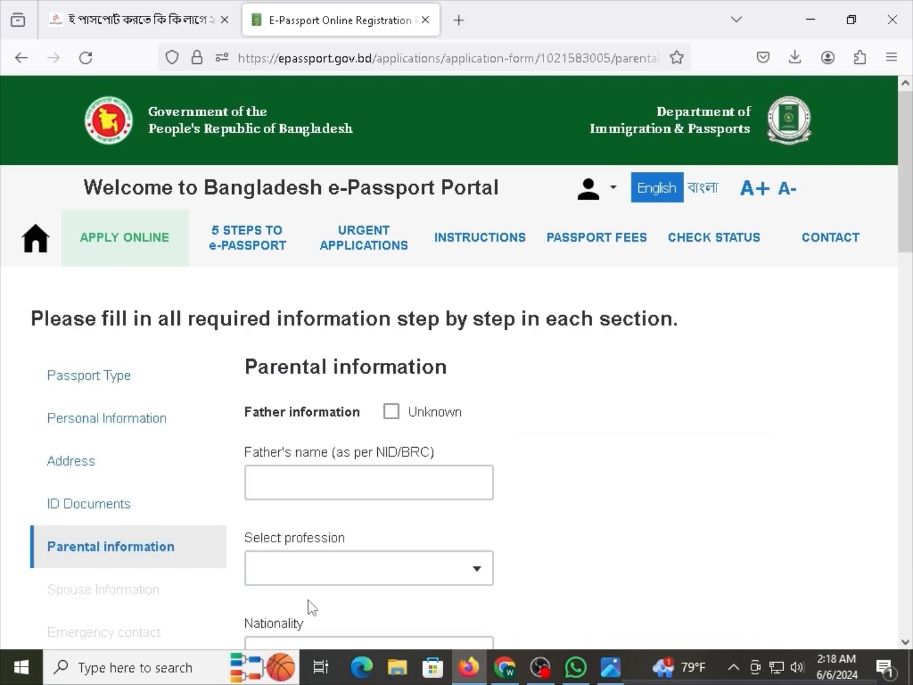
scroll(238, 418, "down", 3)
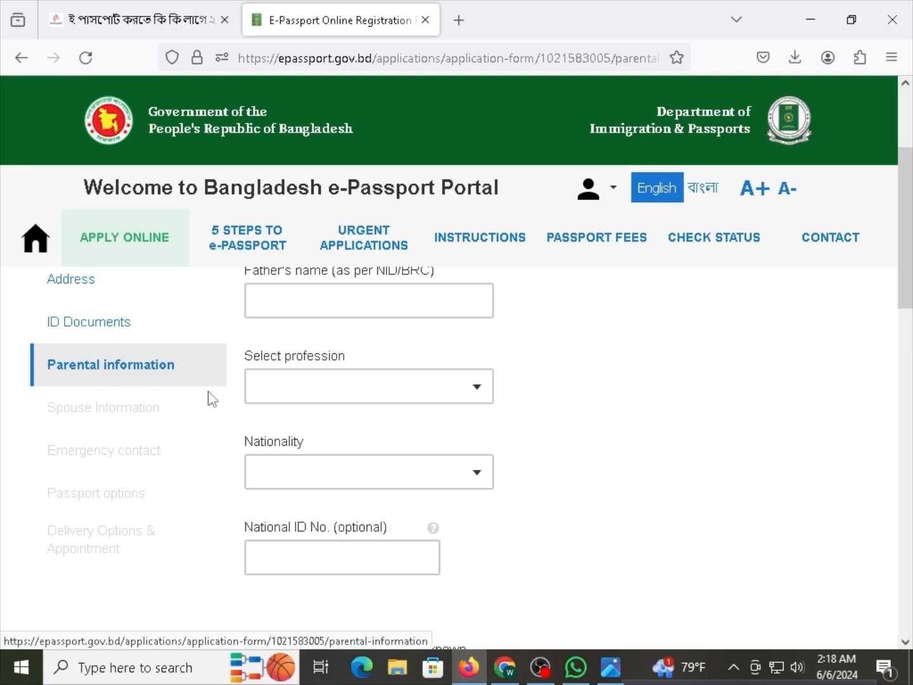
scroll(208, 424, "up", 2)
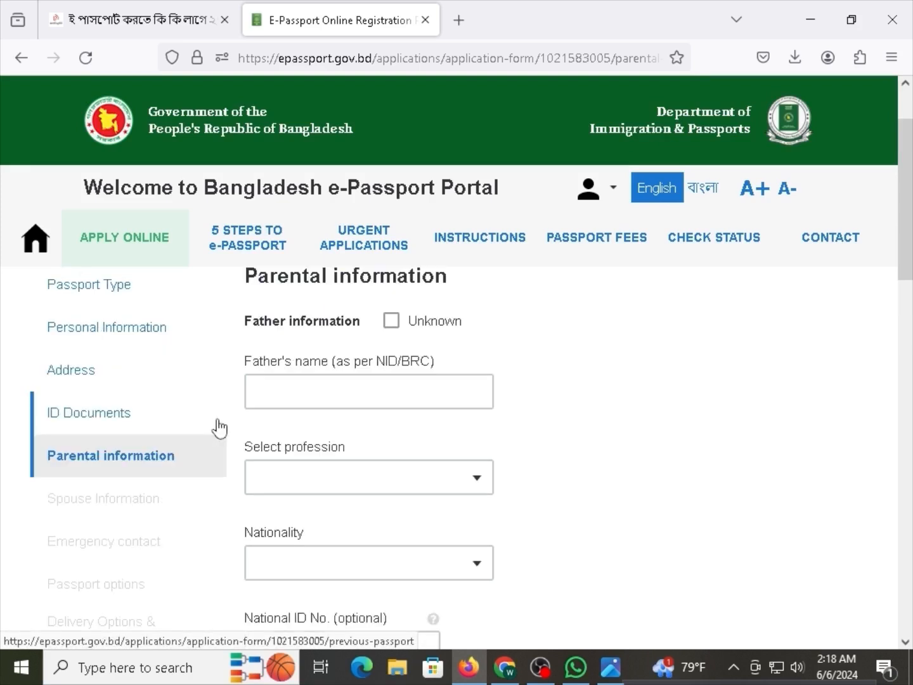
scroll(219, 428, "up", 2)
left_click_drag(271, 367, 327, 367)
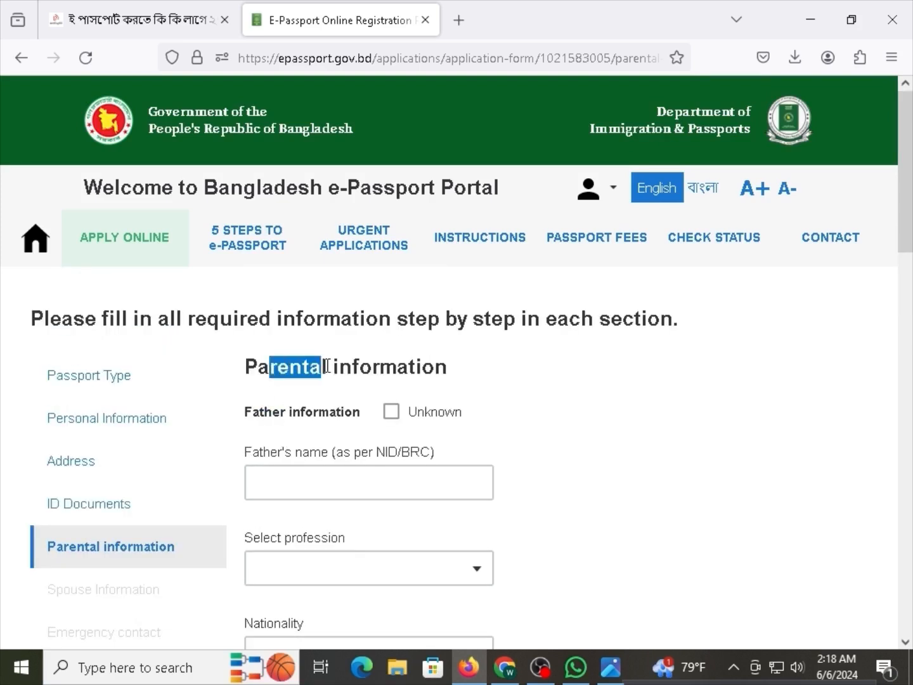
left_click(338, 367)
scroll(358, 406, "down", 2)
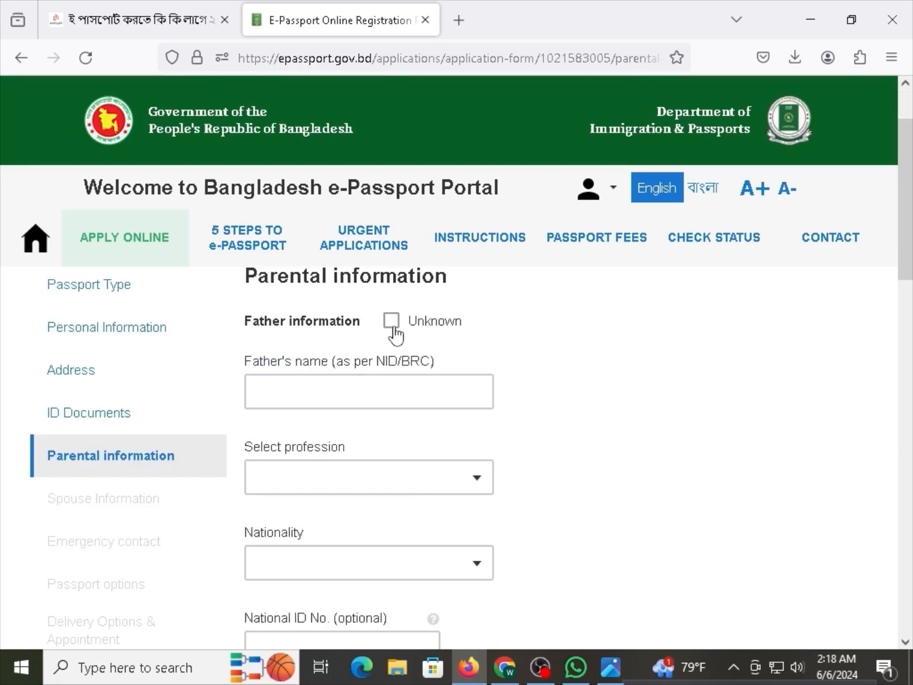
left_click(324, 321)
scroll(391, 367, "down", 4)
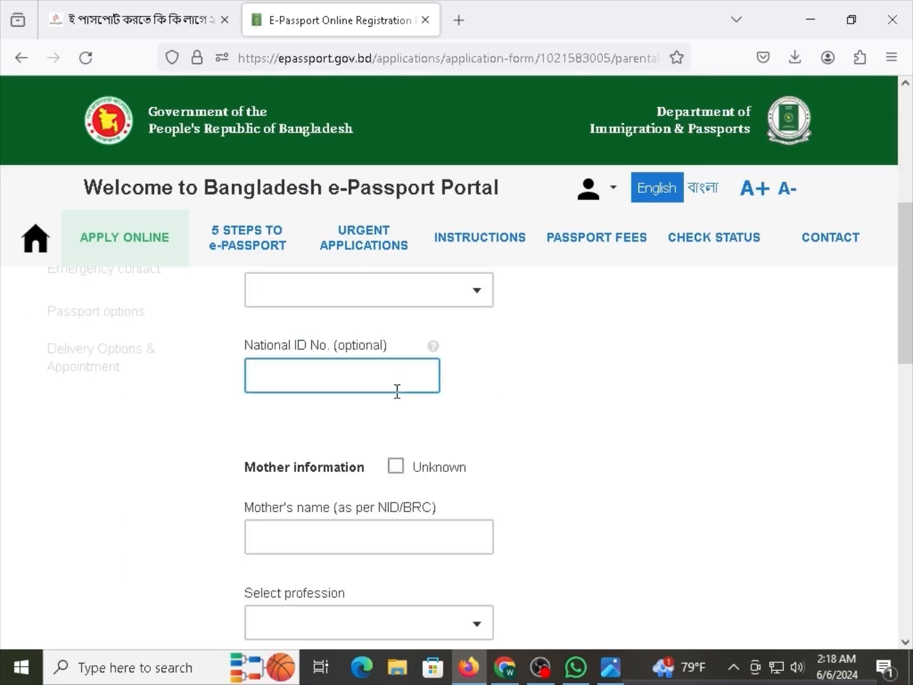
left_click(398, 475)
scroll(398, 471, "up", 3)
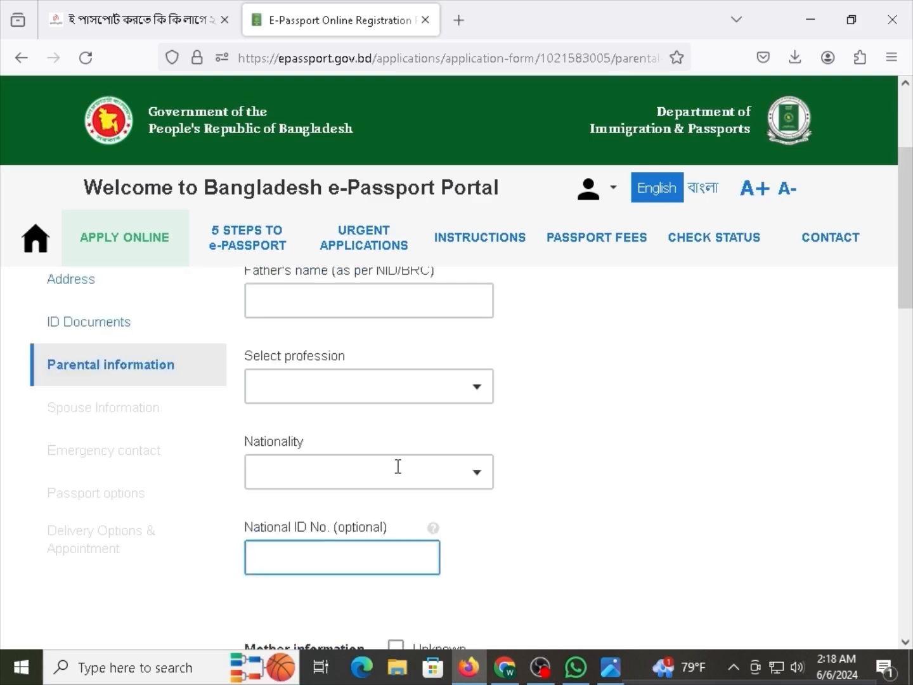
Enter the father's full name, correcting a mistyped letter.
left_click(332, 397)
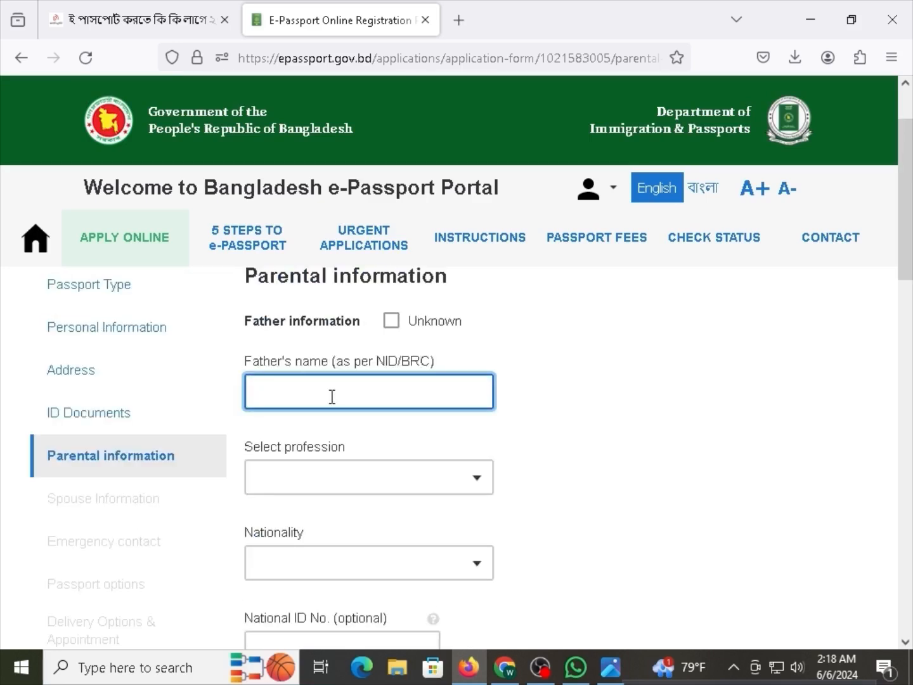
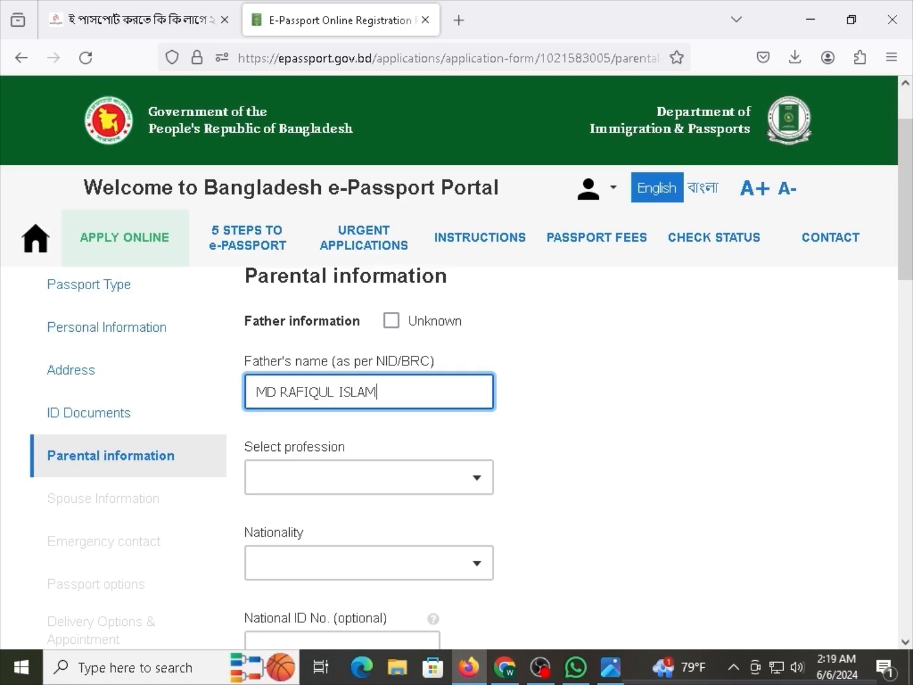
Set the father's profession to BUSINESS.
left_click(342, 472)
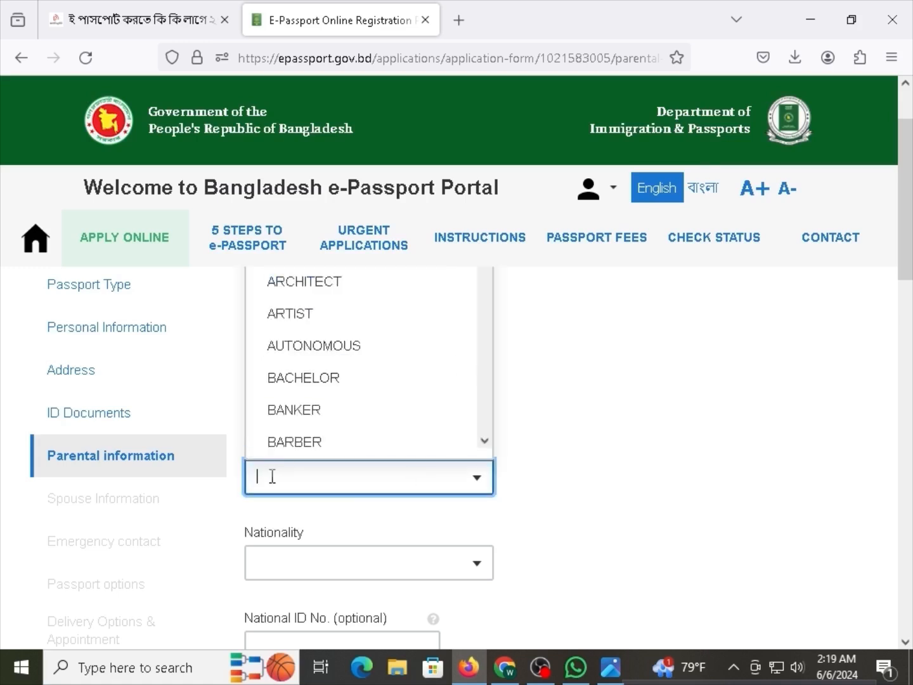
scroll(353, 436, "up", 2)
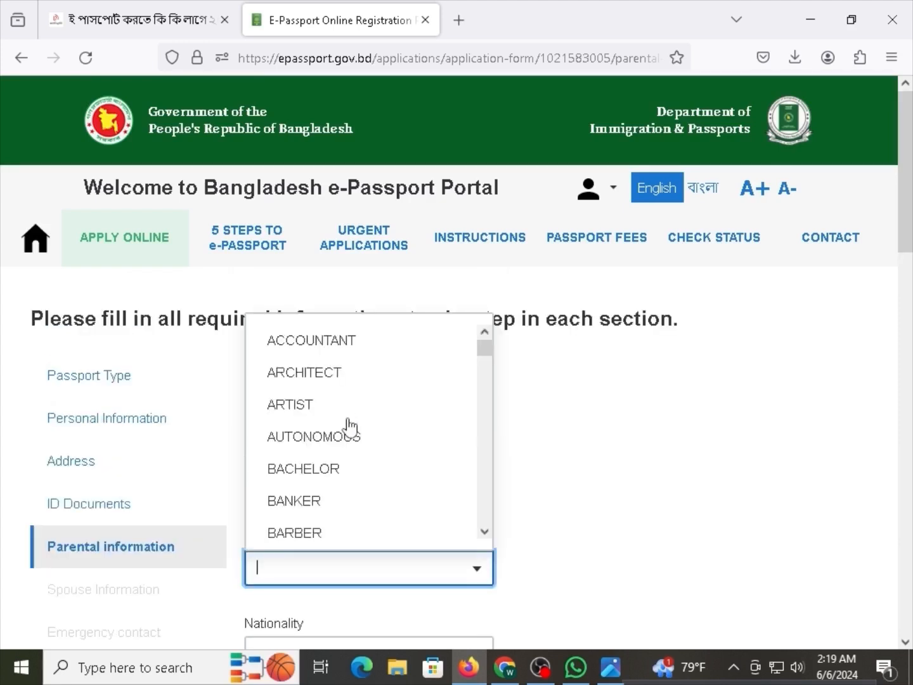
scroll(349, 428, "down", 2)
type("BUI")
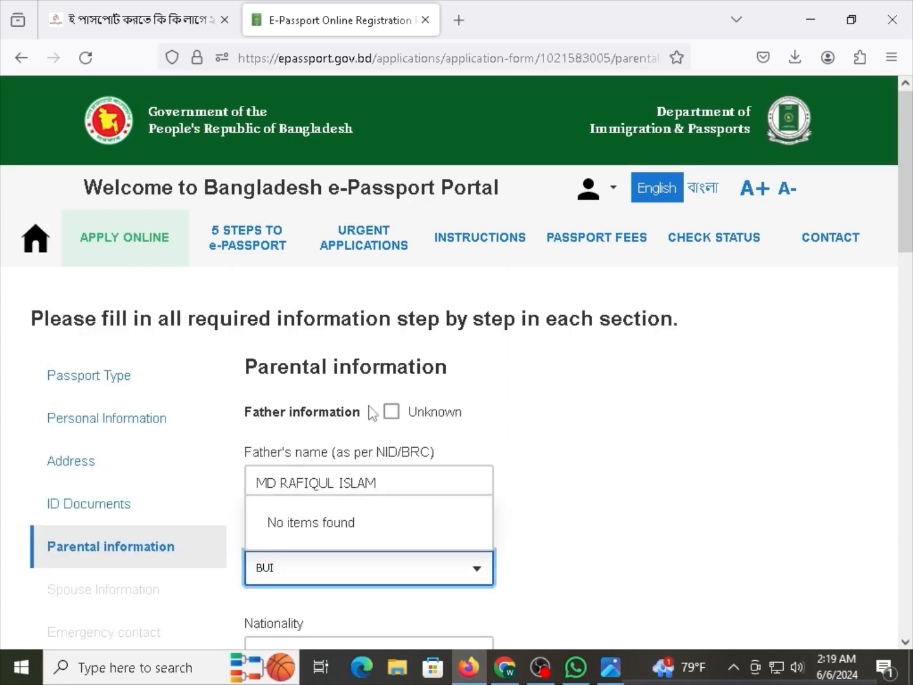
key("BackSpace")
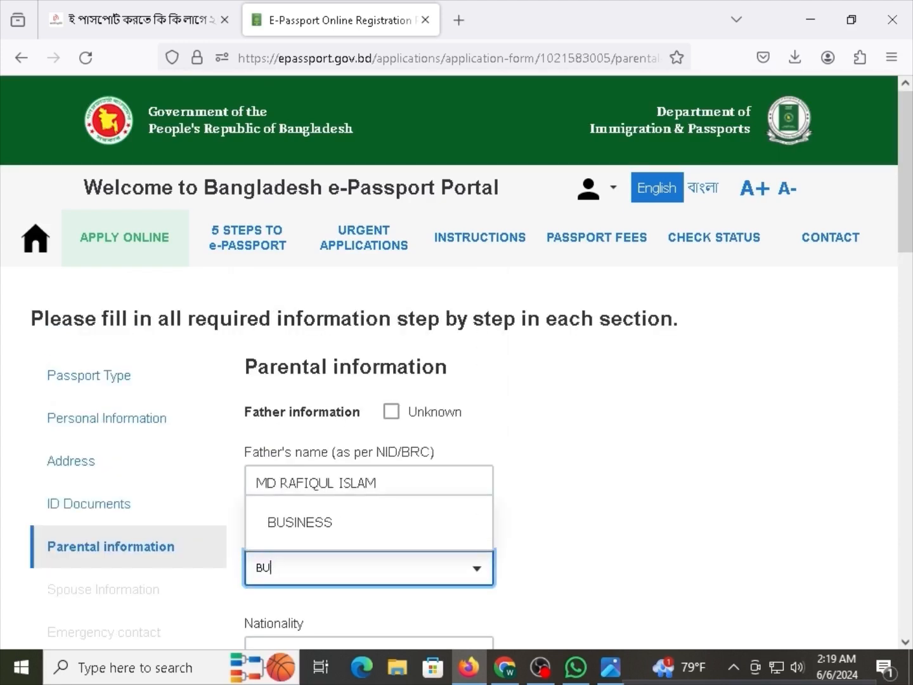
left_click(300, 527)
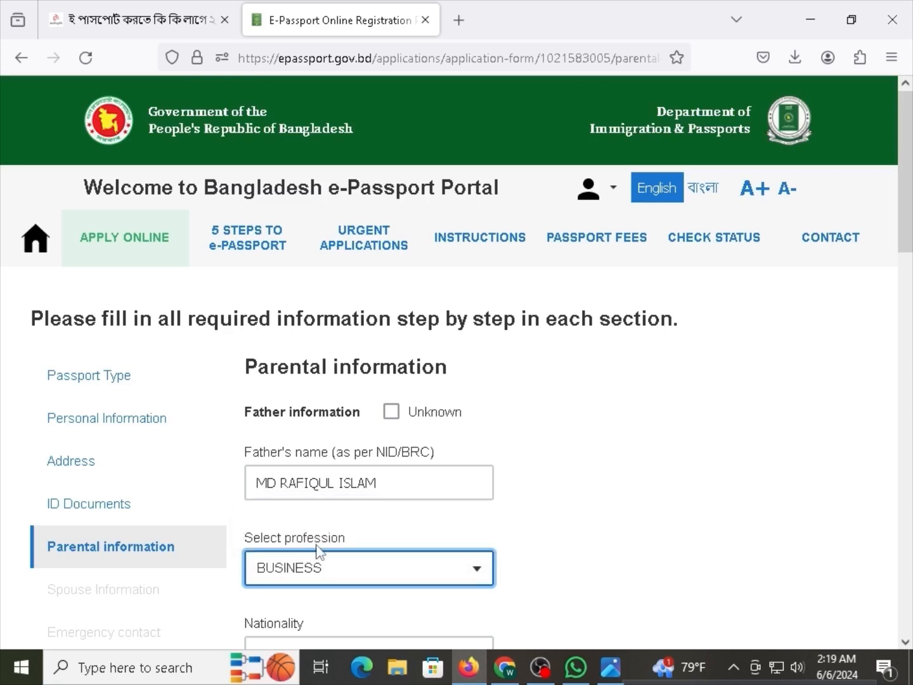
Set the father's nationality to BANGLADESHI.
left_click_drag(330, 540, 267, 536)
left_click(267, 541)
scroll(276, 533, "down", 3)
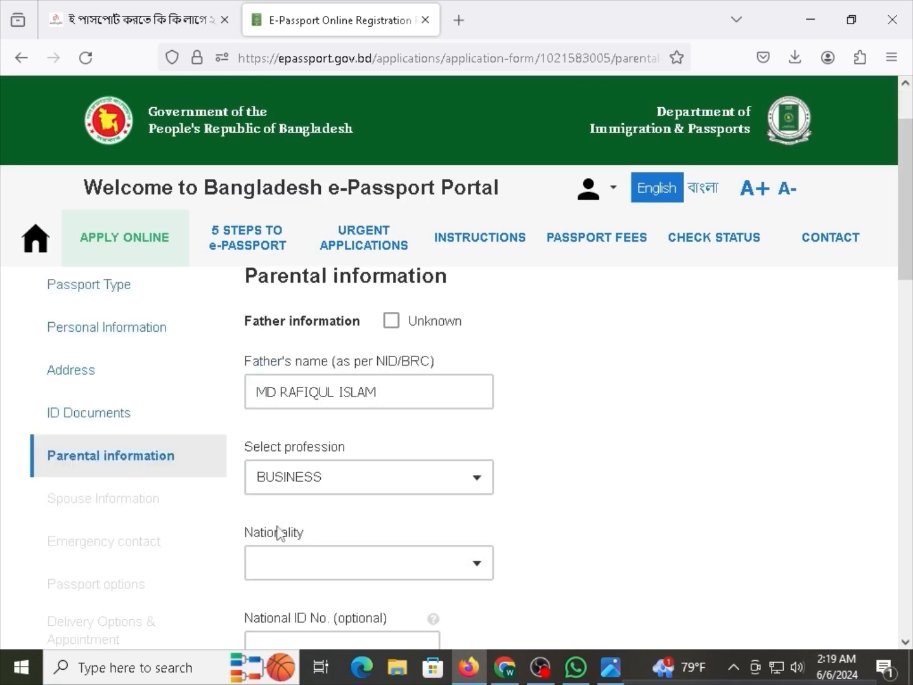
left_click(291, 458)
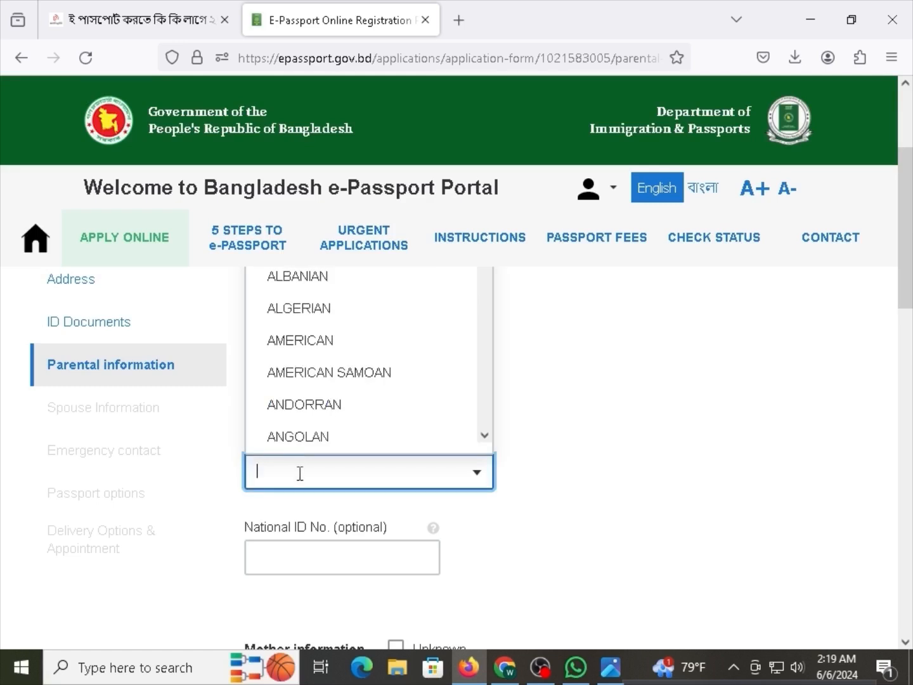
type("BANG")
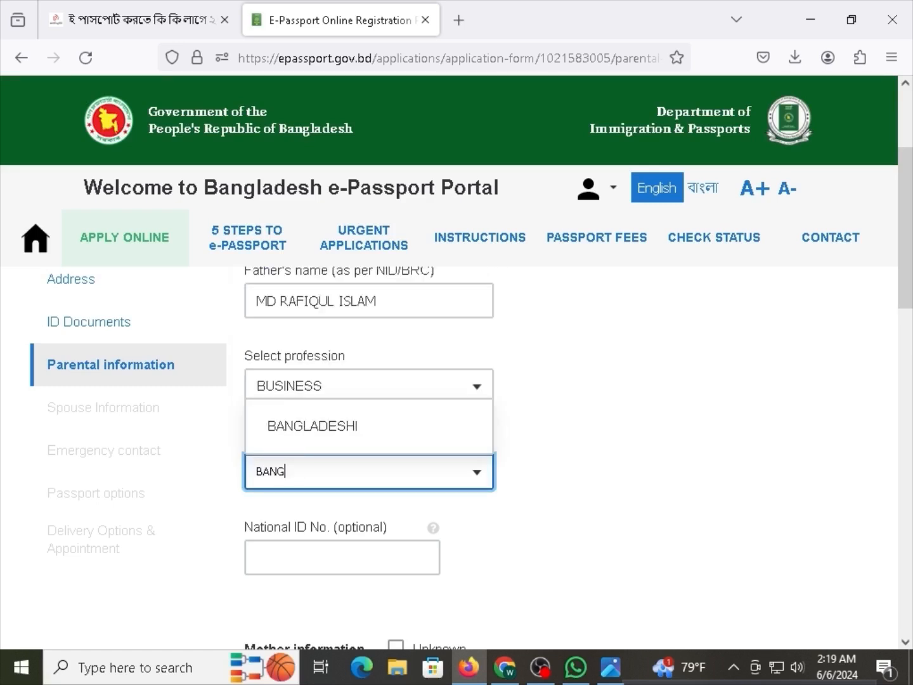
left_click(288, 434)
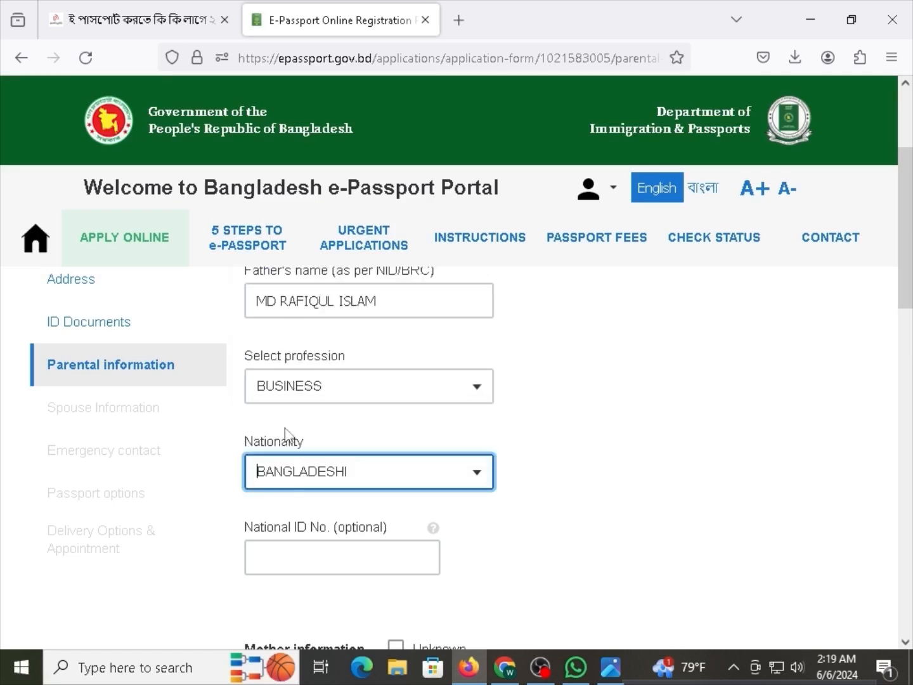
Move down past the father's national ID field to the mother's name field.
left_click(316, 551)
left_click_drag(273, 527, 345, 530)
left_click(350, 533)
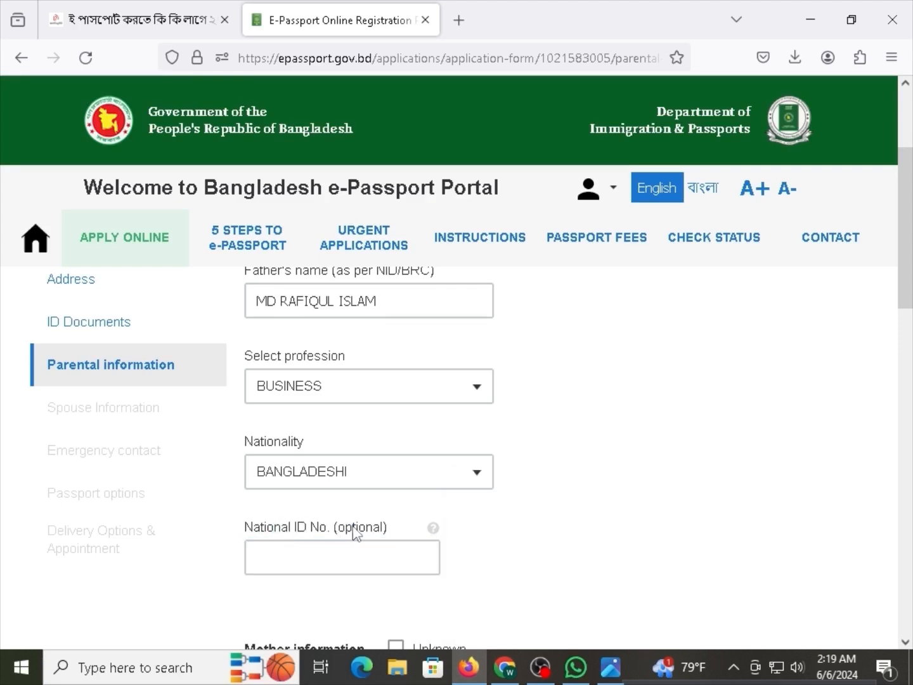
scroll(355, 532, "down", 3)
left_click(352, 529)
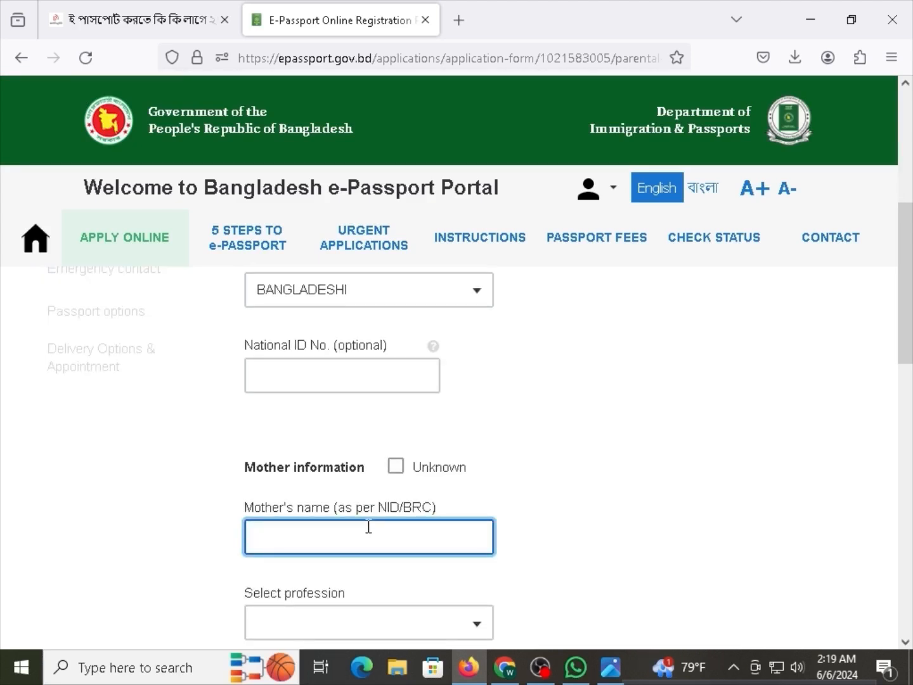
Enter the mother's full name, dismissing the Bengali typing suggestions.
key("F11")
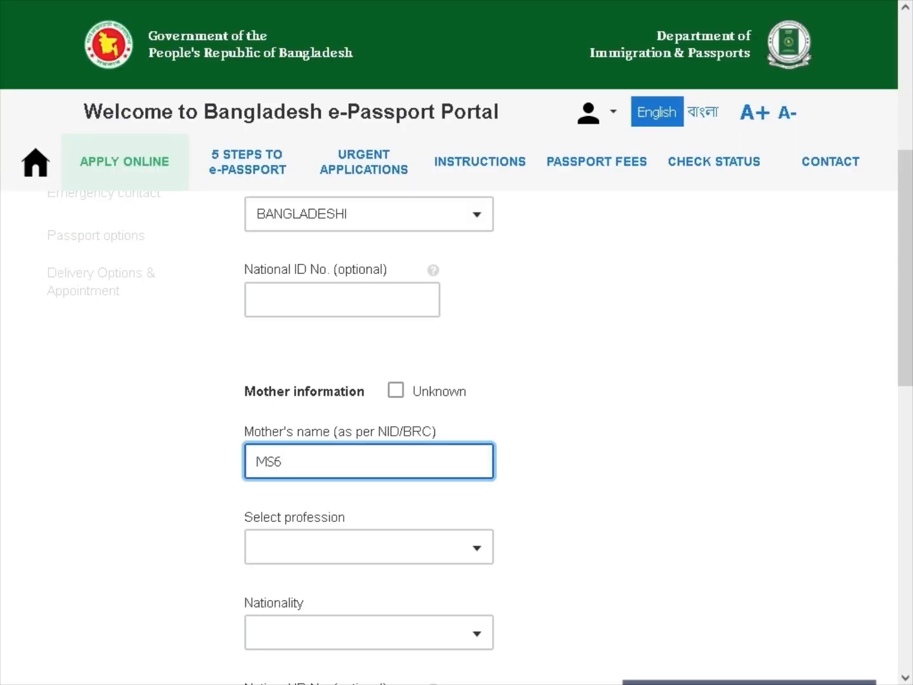
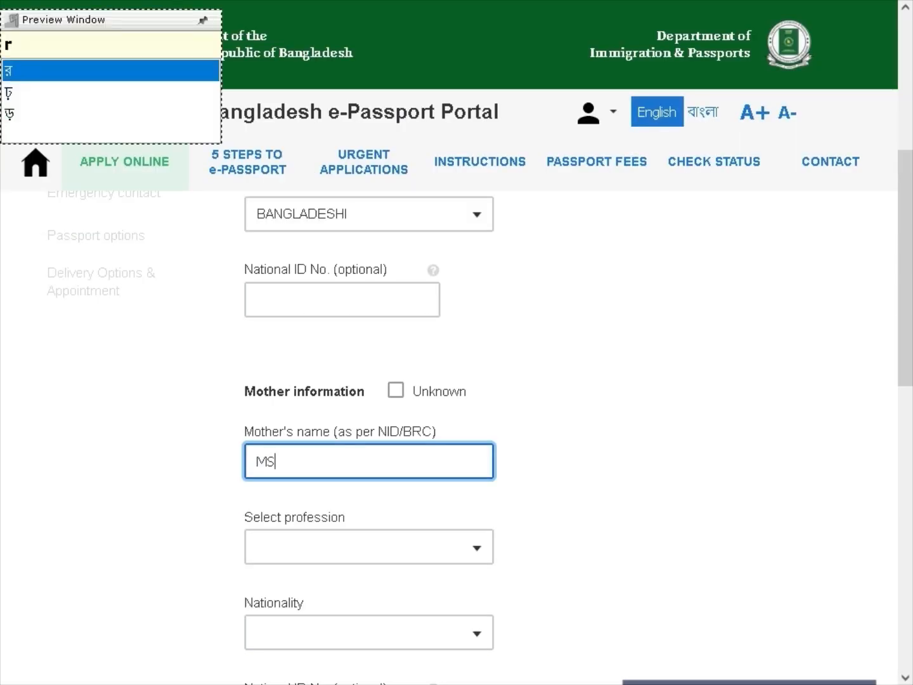
key("F12")
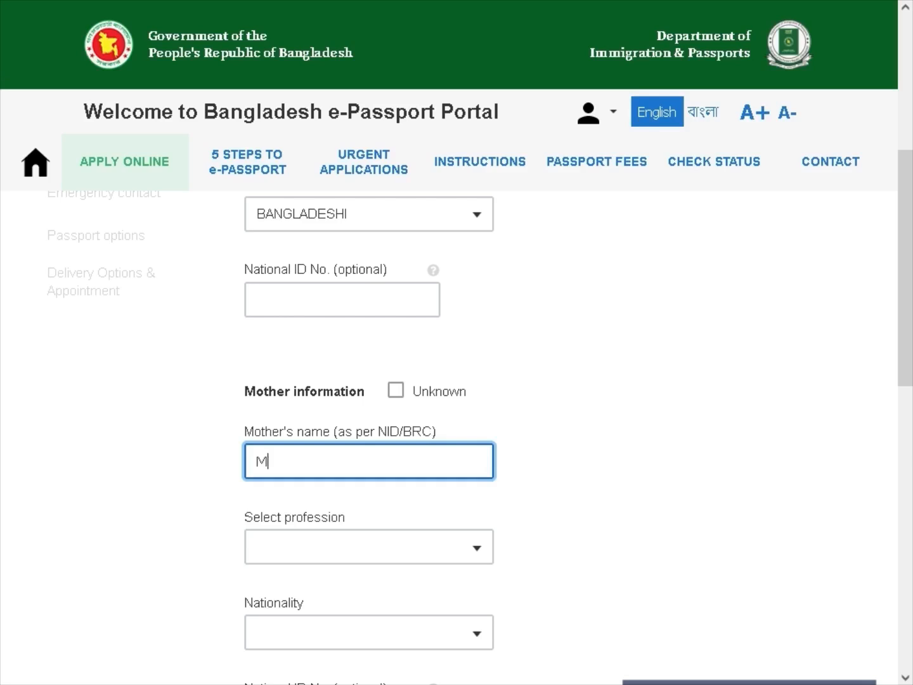
key("F11")
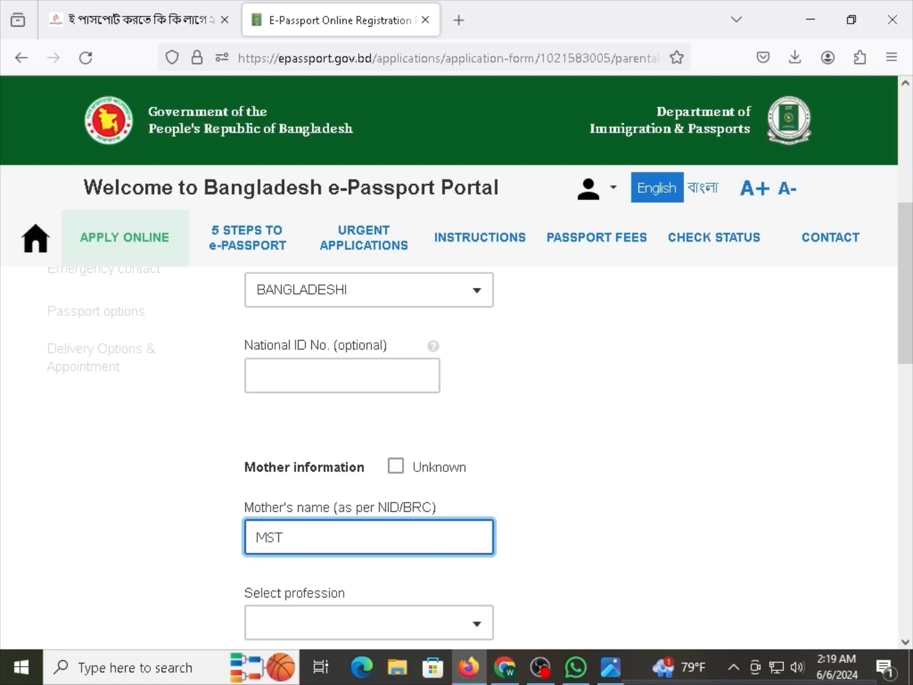
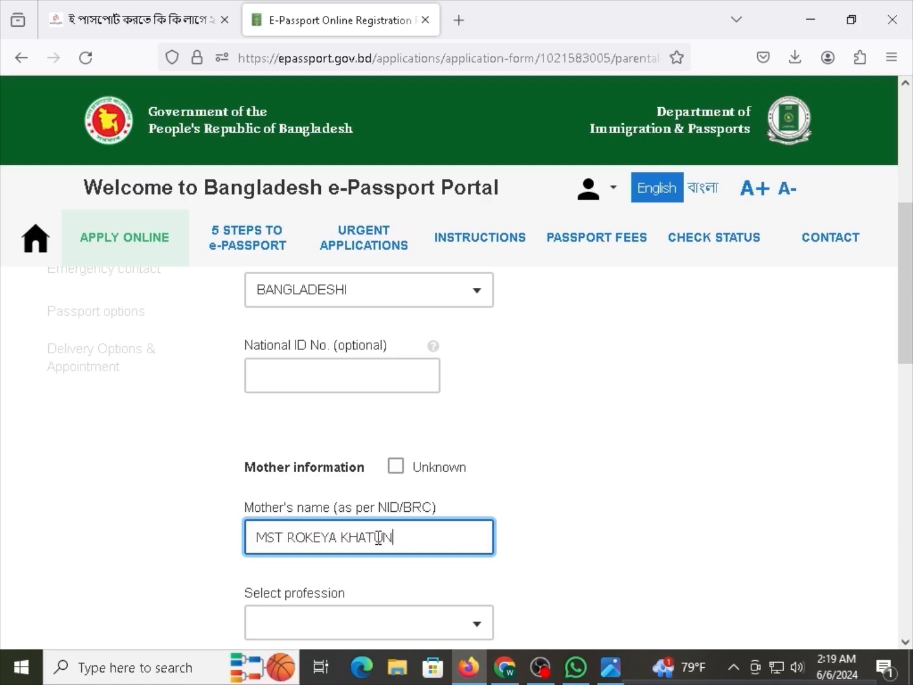
Set the mother's profession to HOUSE WIFE.
scroll(381, 556, "down", 3)
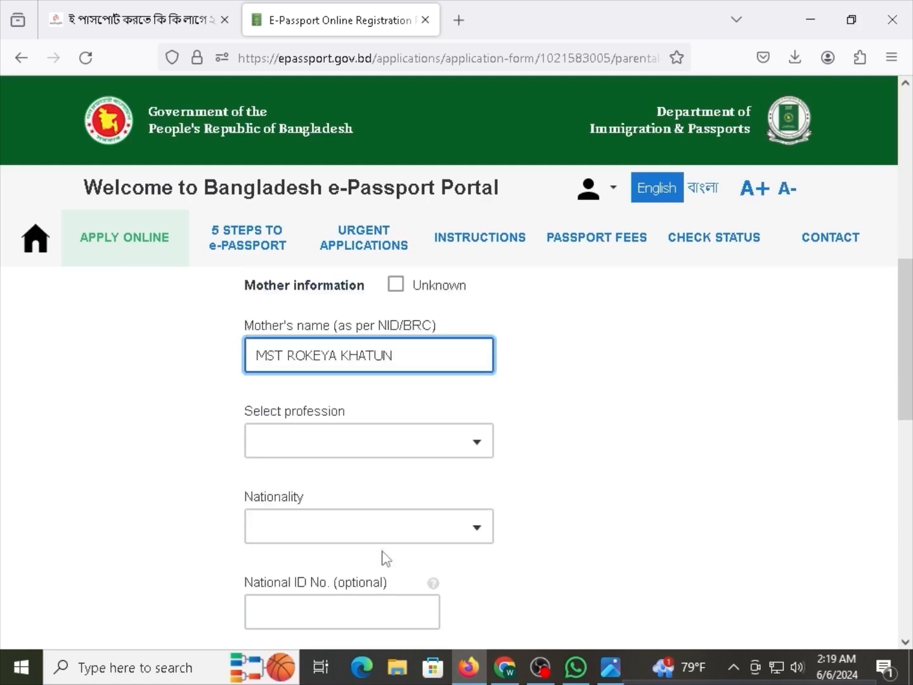
left_click(318, 440)
type("WIF")
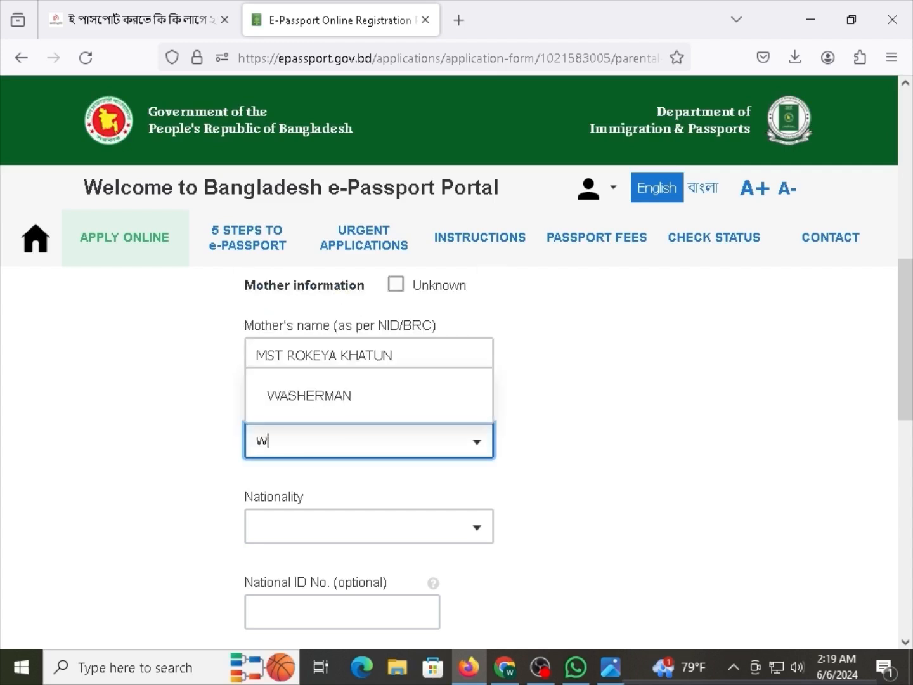
type("E")
key("BackSpace")
key("BackSpace")
key("BackSpace")
key("BackSpace")
type("HOU")
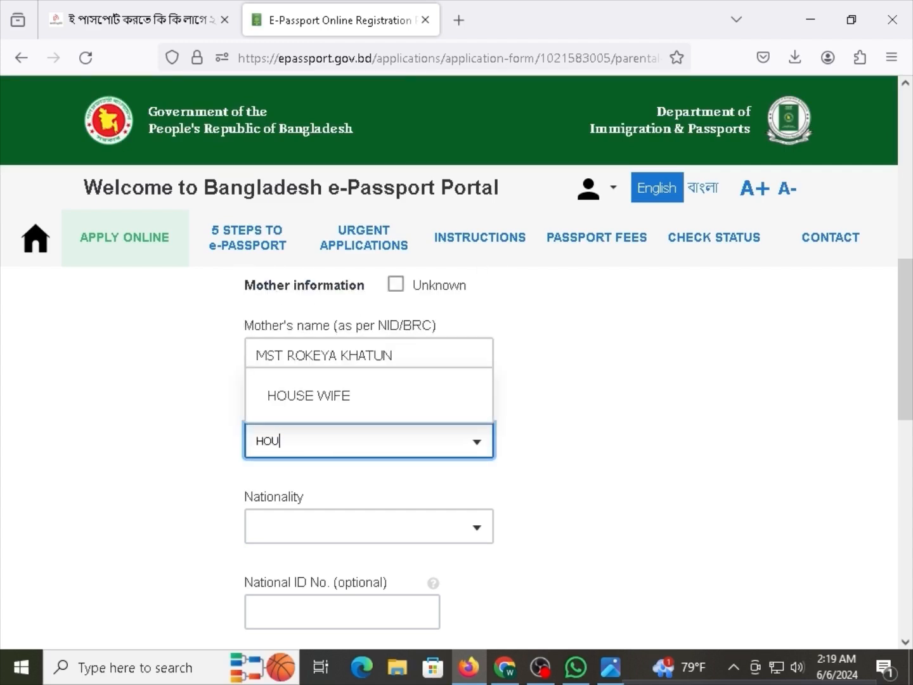
left_click(343, 405)
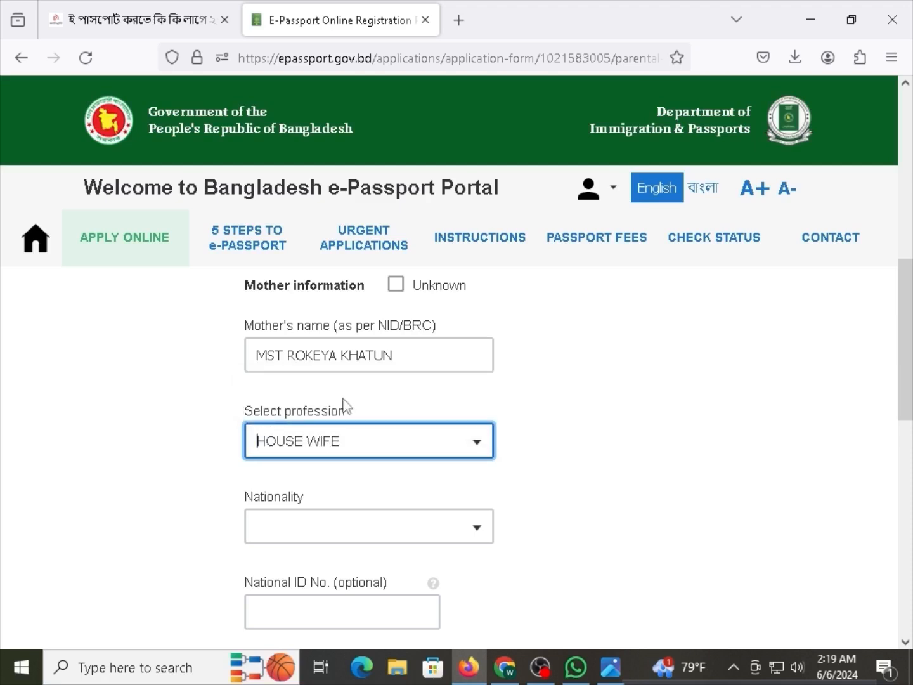
Set the mother's nationality to BANGLADESHI.
left_click(381, 524)
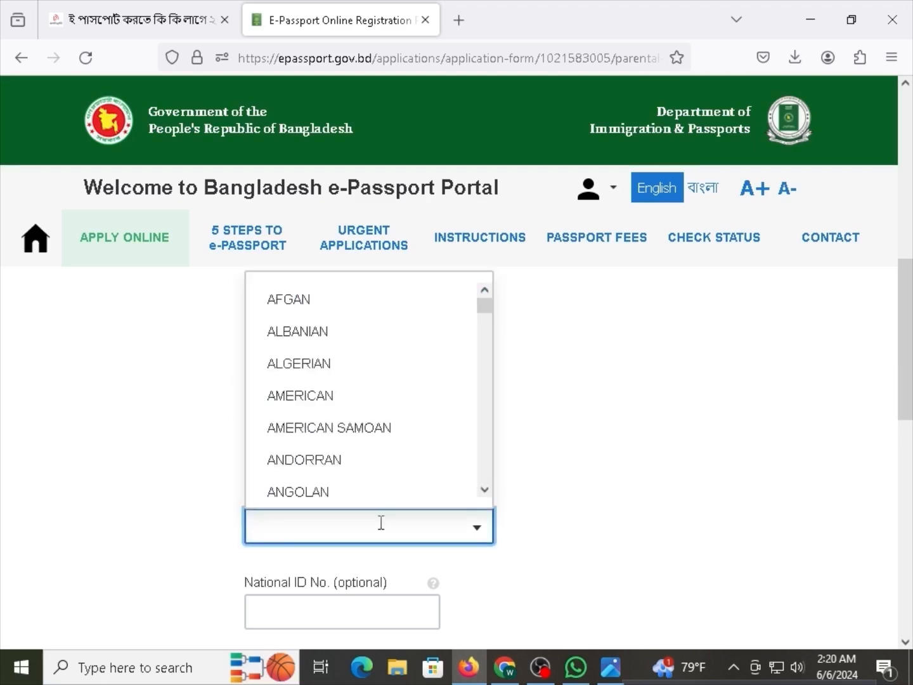
type("V")
key("BackSpace")
type("BANG")
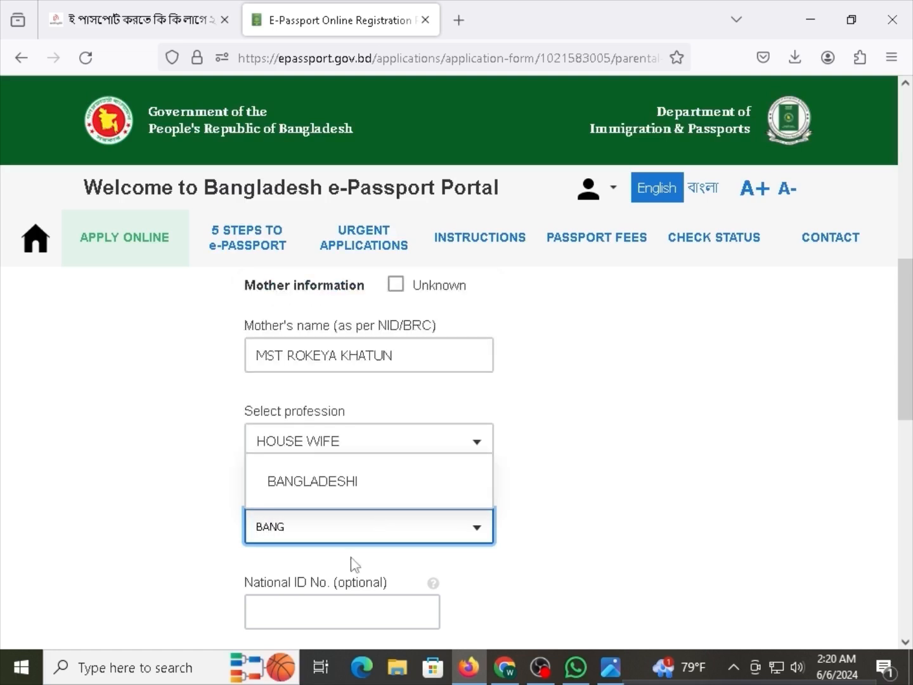
left_click(343, 482)
Mark Legal Guardian information as Not applicable and scroll to the Save and continue button.
scroll(353, 569, "down", 3)
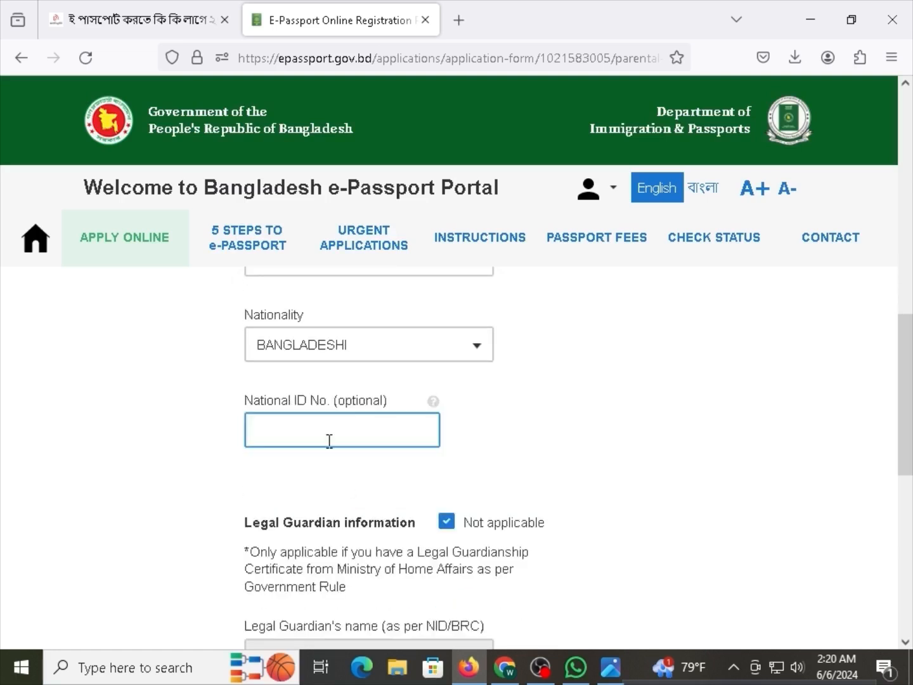
mouse_move(320, 407)
left_mouse_down()
mouse_move(346, 405)
mouse_move(318, 408)
left_mouse_up()
left_click(356, 405)
left_click(330, 417)
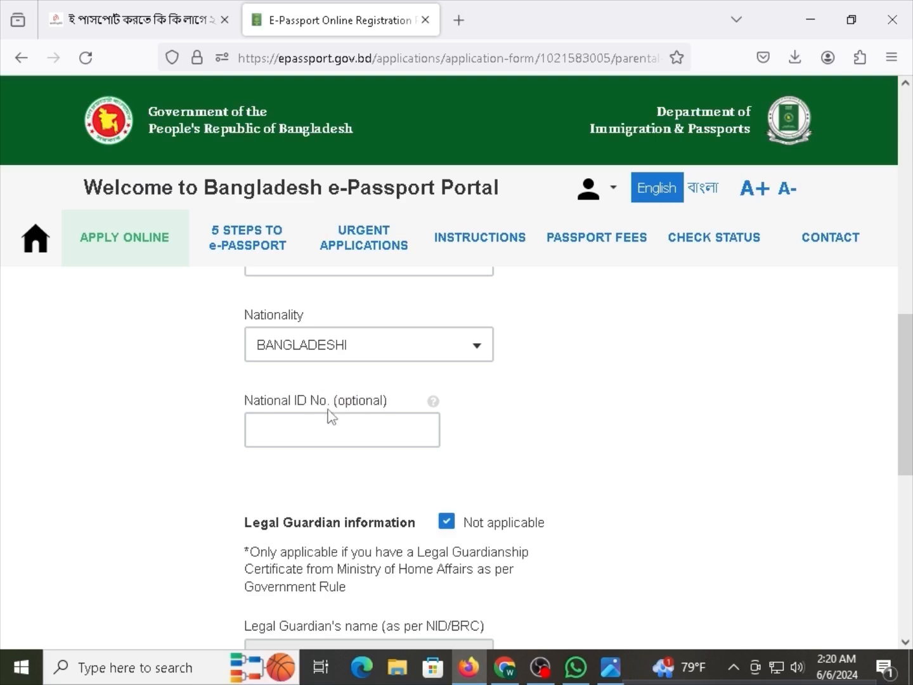
scroll(330, 421, "down", 3)
left_click_drag(268, 340, 358, 342)
left_click(359, 343)
scroll(346, 505, "down", 4)
scroll(351, 506, "up", 2)
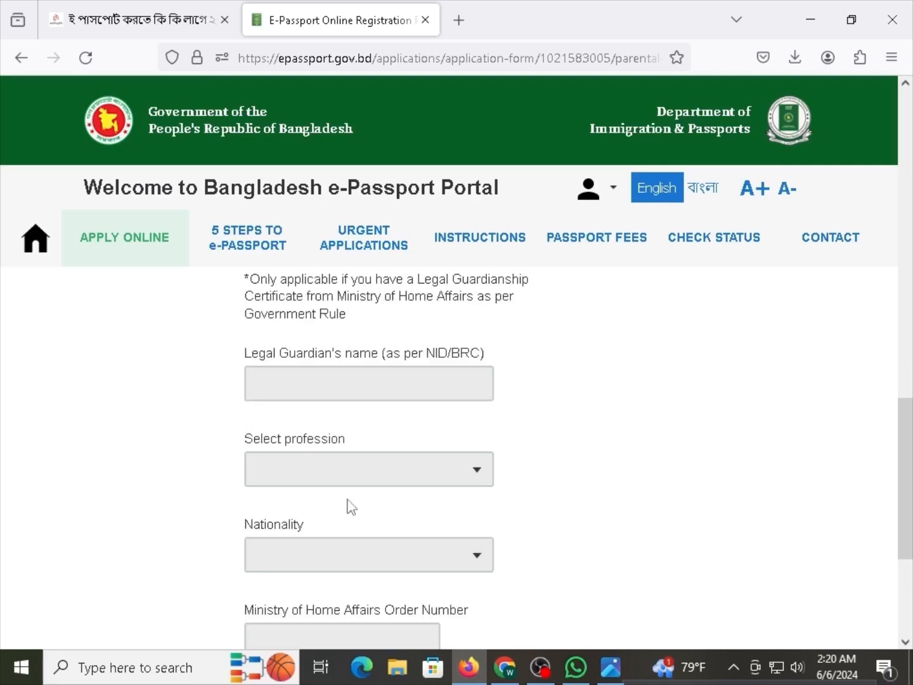
scroll(355, 501, "up", 2)
scroll(355, 452, "down", 1)
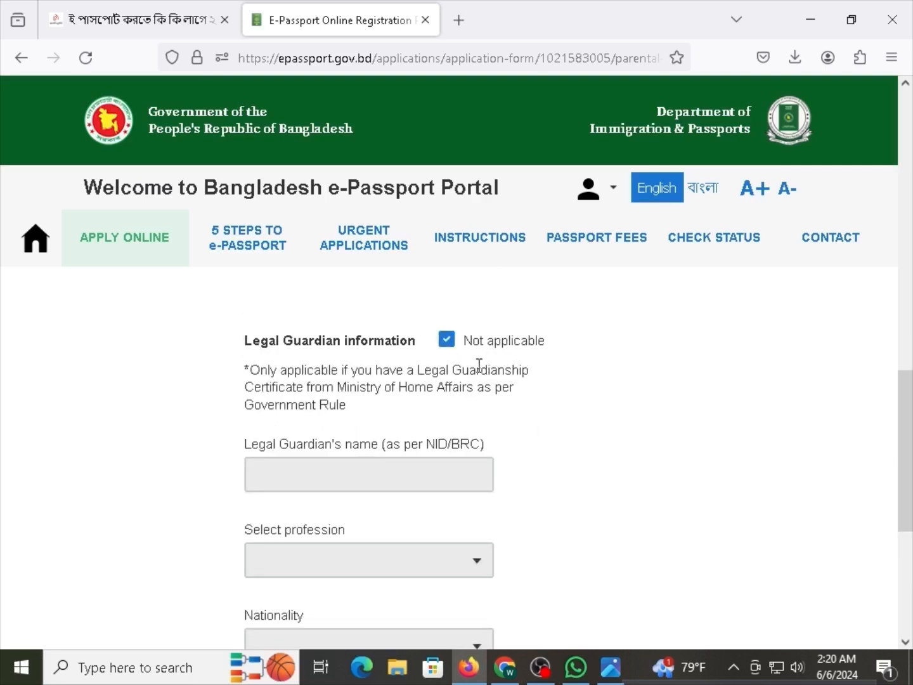
scroll(444, 368, "down", 5)
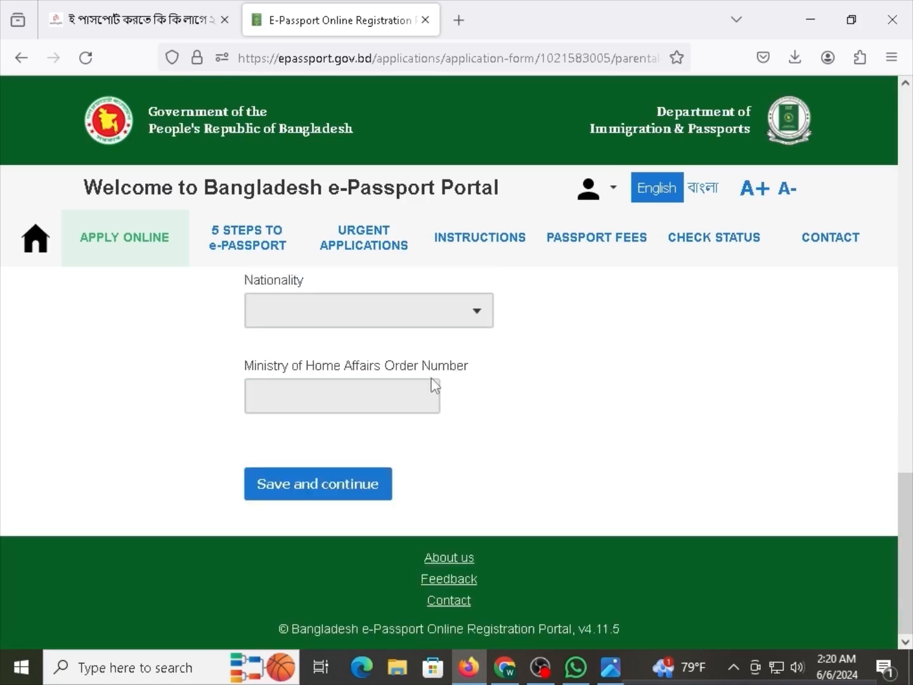
Save the parental information and continue to Spouse Information.
left_click(297, 494)
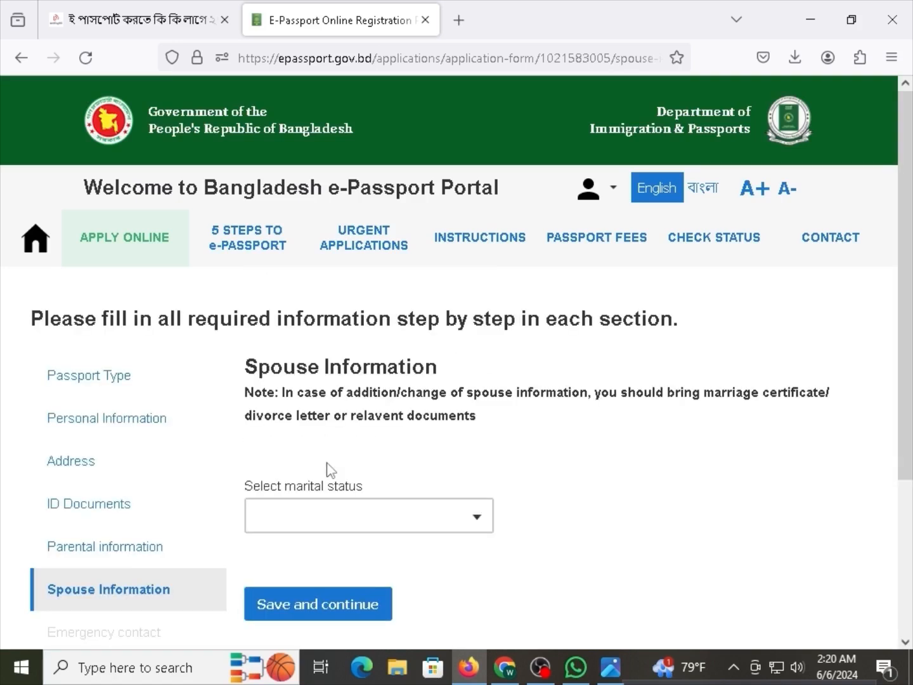
left_click_drag(260, 365, 373, 391)
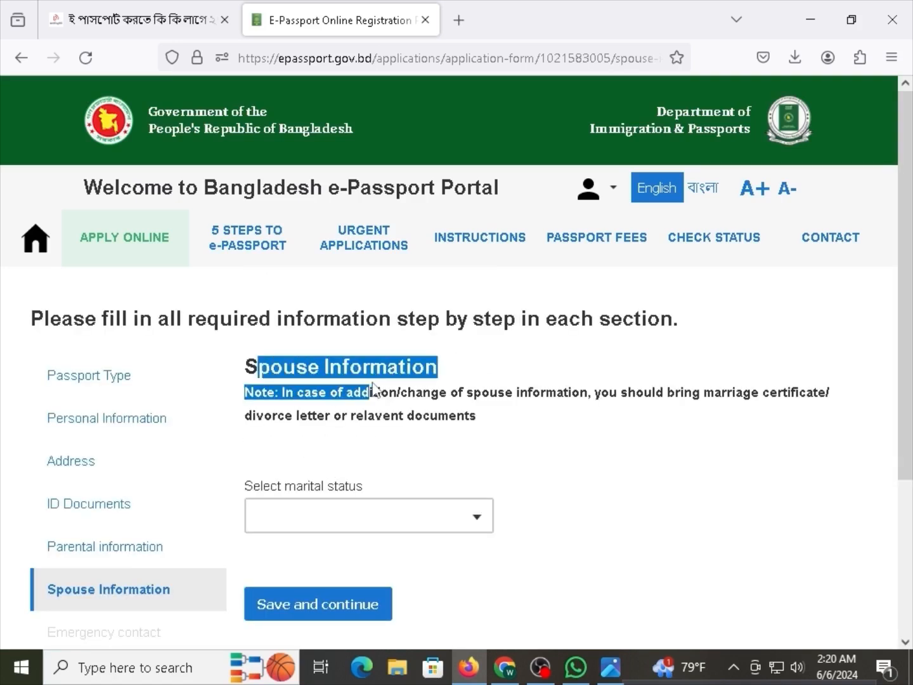
left_click(386, 376)
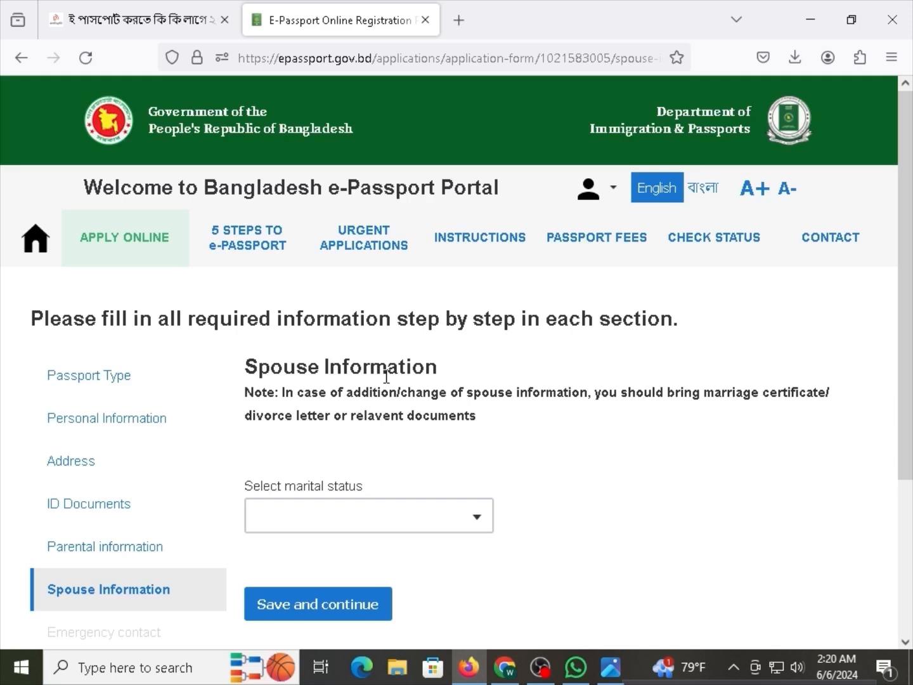
left_click_drag(384, 395, 452, 406)
left_click(449, 412)
Set the marital status to MARRIED and look over the spouse name and ID fields.
left_click(359, 517)
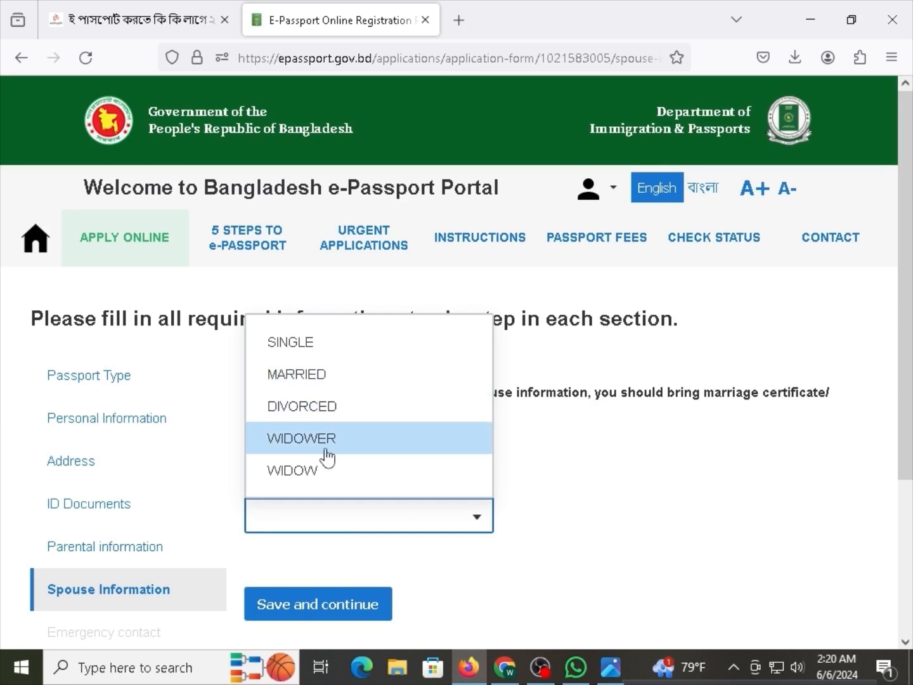
left_click(294, 378)
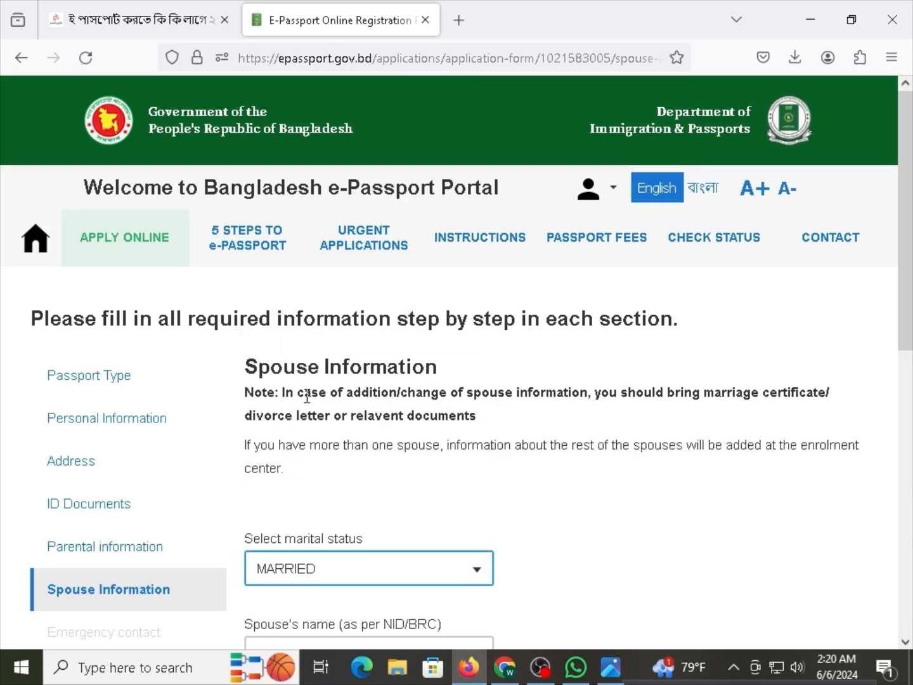
scroll(311, 406, "down", 3)
left_click(322, 467)
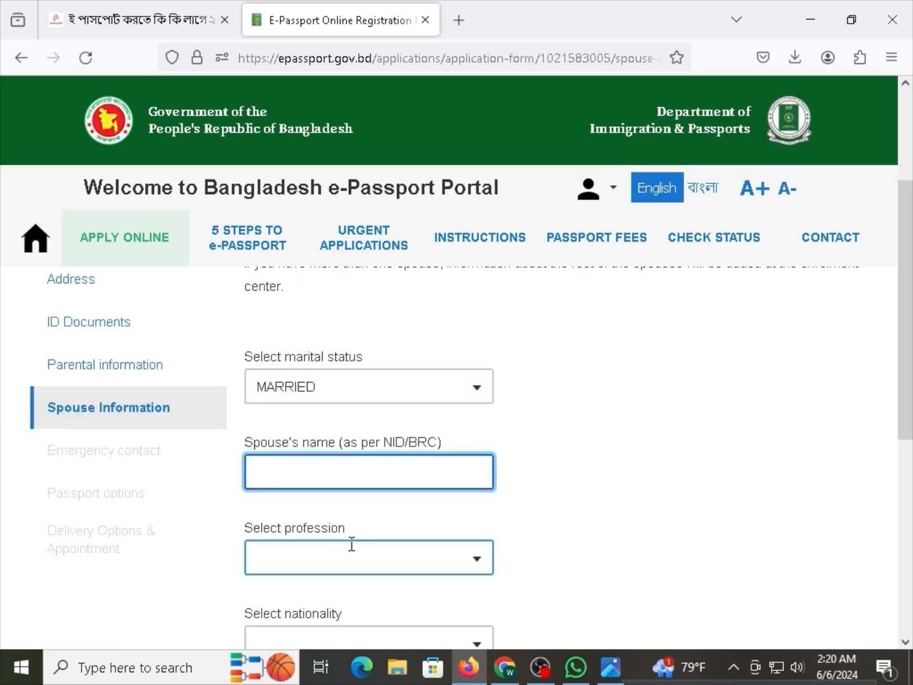
scroll(380, 551, "down", 2)
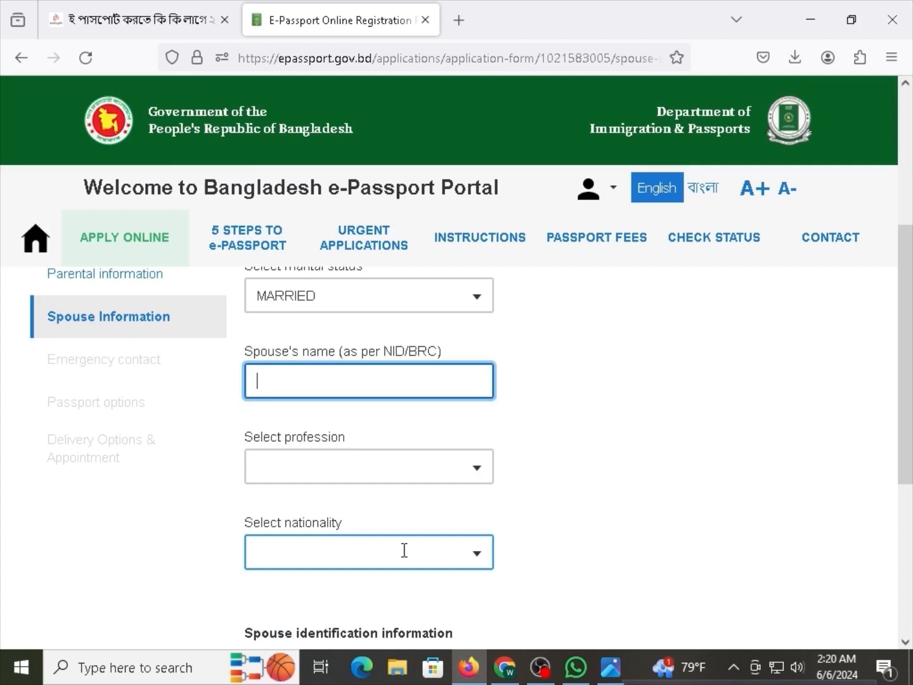
scroll(342, 543, "down", 1)
scroll(343, 543, "down", 1)
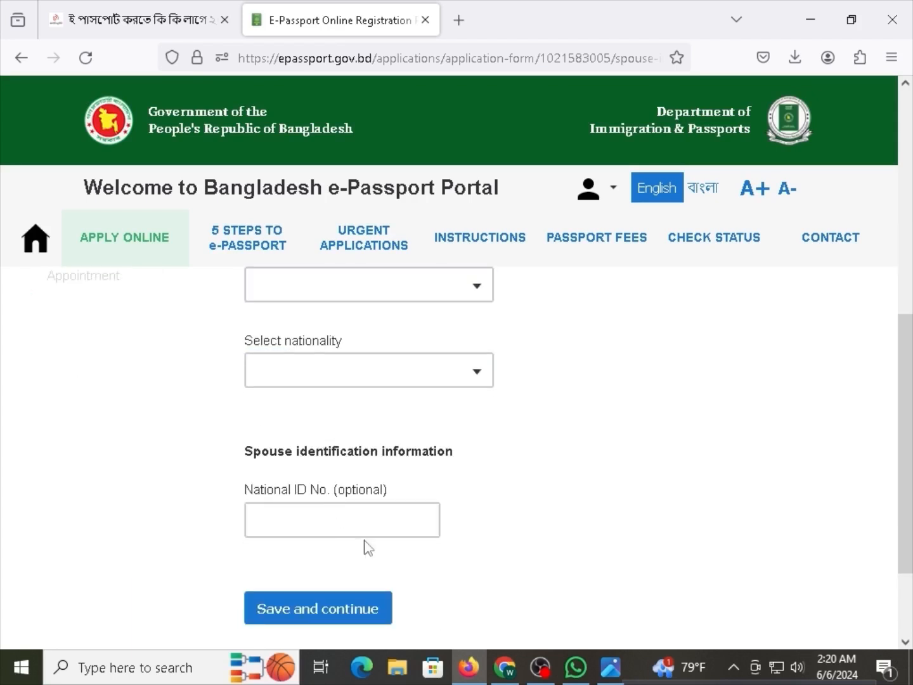
left_click(368, 530)
left_click_drag(362, 495, 317, 493)
left_click(326, 494)
Change the marital status to SINGLE.
scroll(342, 409, "up", 5)
scroll(337, 387, "down", 3)
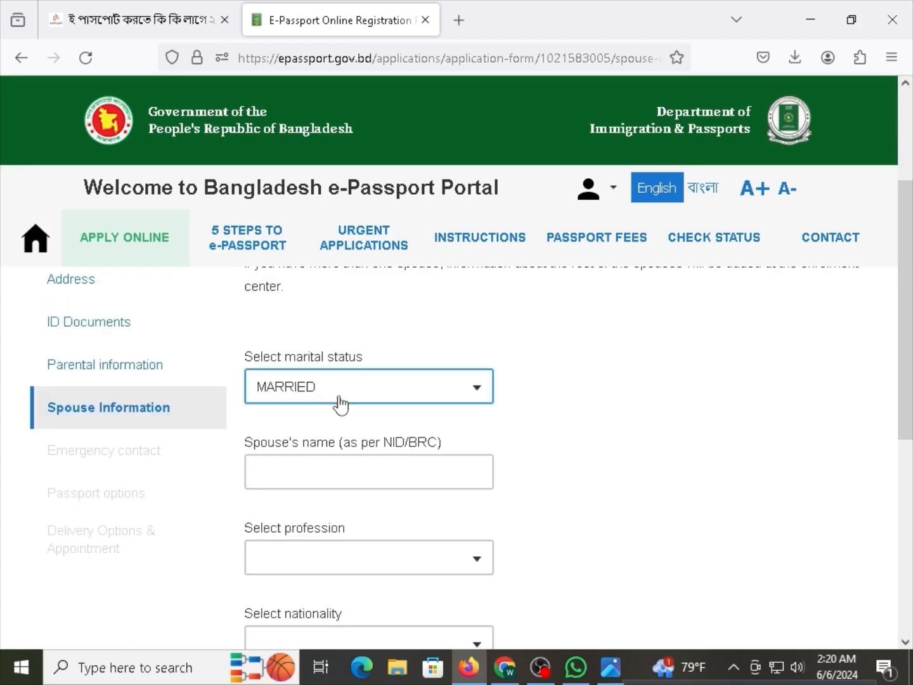
scroll(345, 410, "up", 1)
left_click_drag(909, 307, 912, 333)
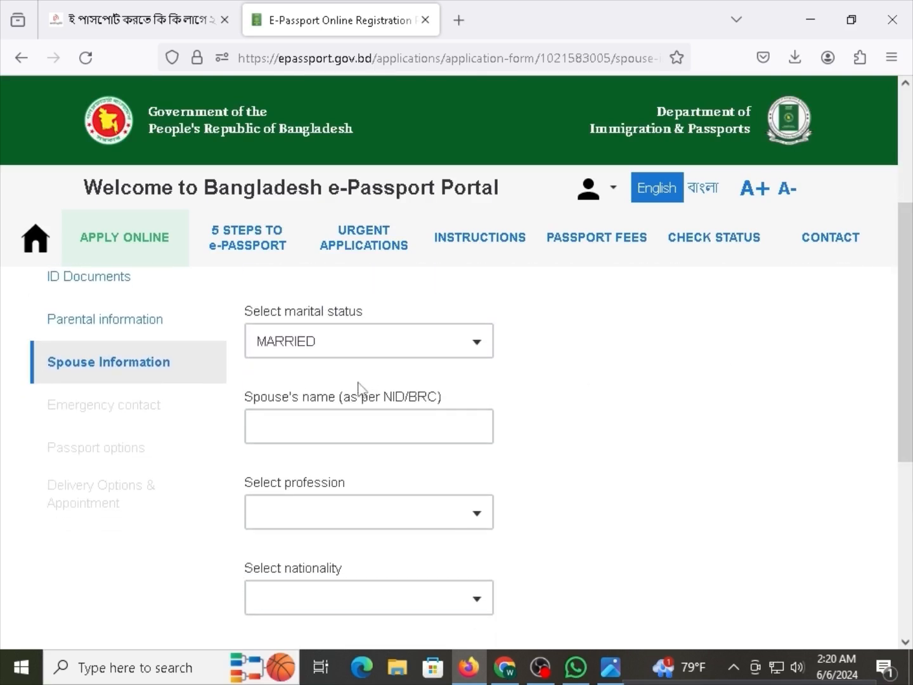
left_click(339, 353)
left_click(330, 400)
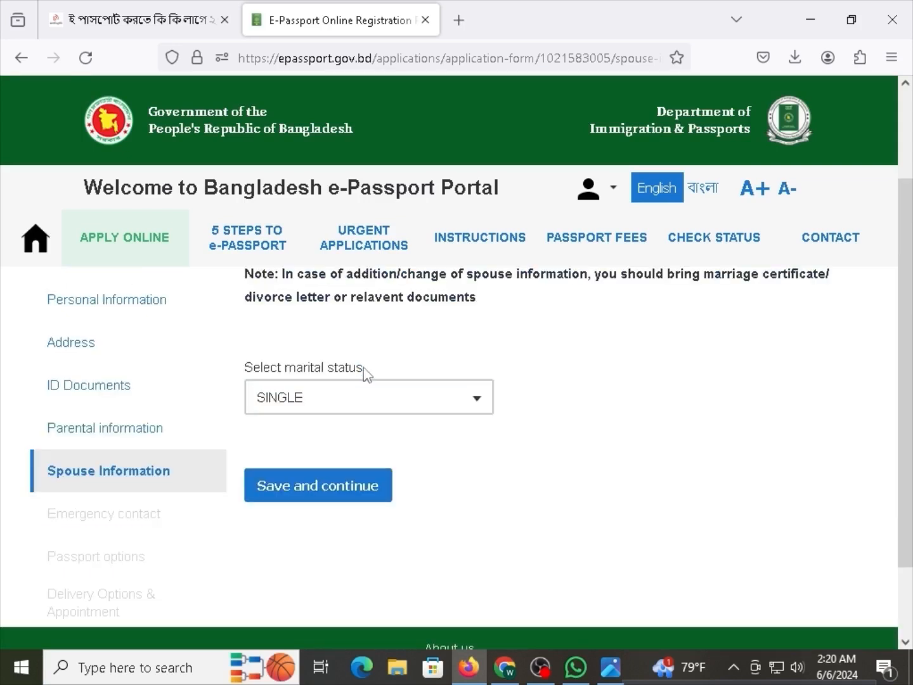
left_click_drag(364, 371, 240, 373)
left_click(243, 374)
Save the spouse information and go to the Emergency contact form.
left_click(332, 489)
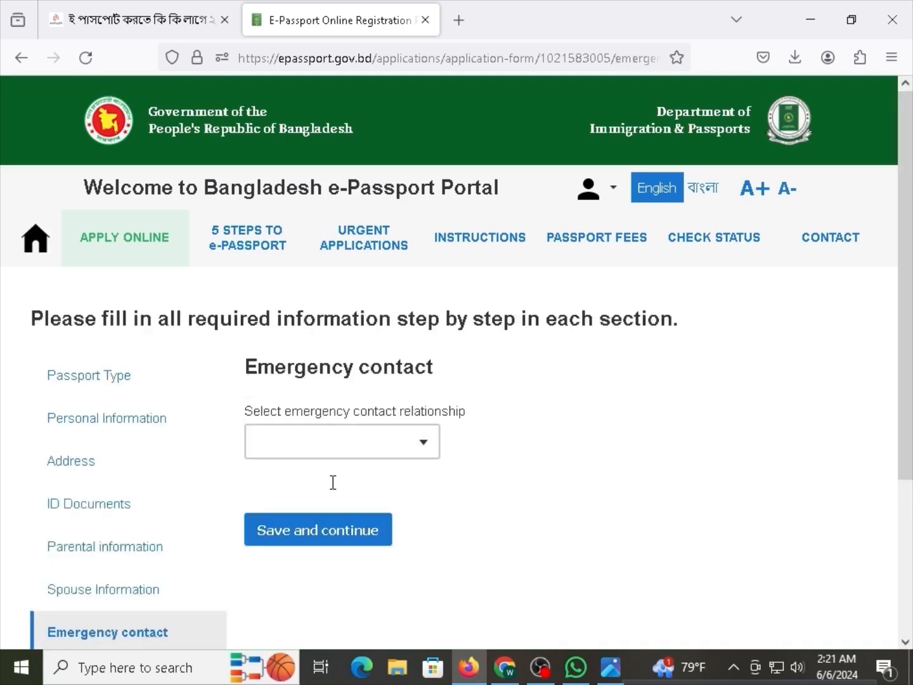
left_click_drag(297, 362, 380, 366)
left_click(326, 467)
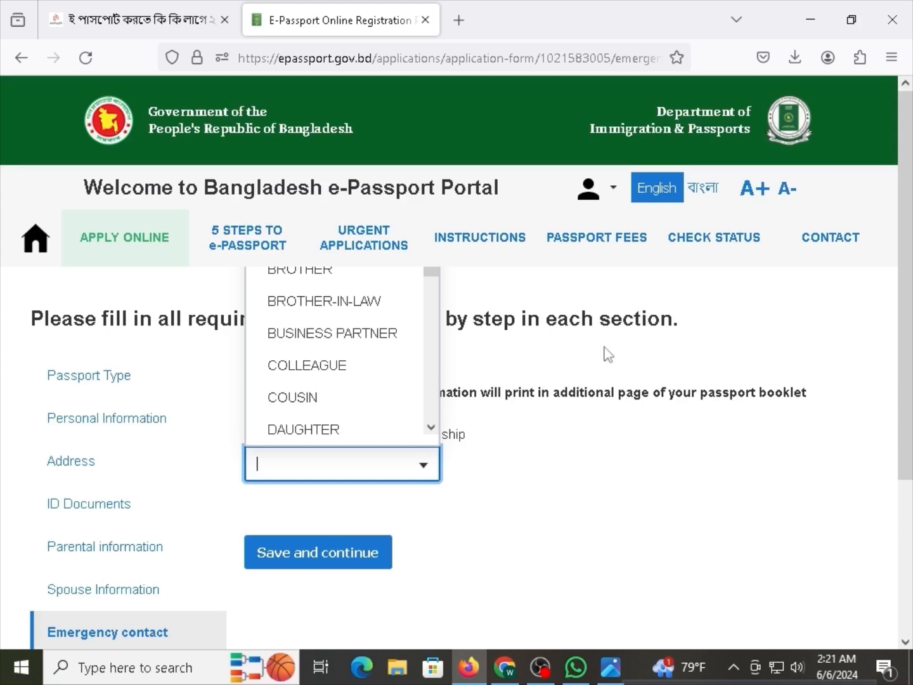
left_click(483, 413)
left_click_drag(287, 367, 397, 368)
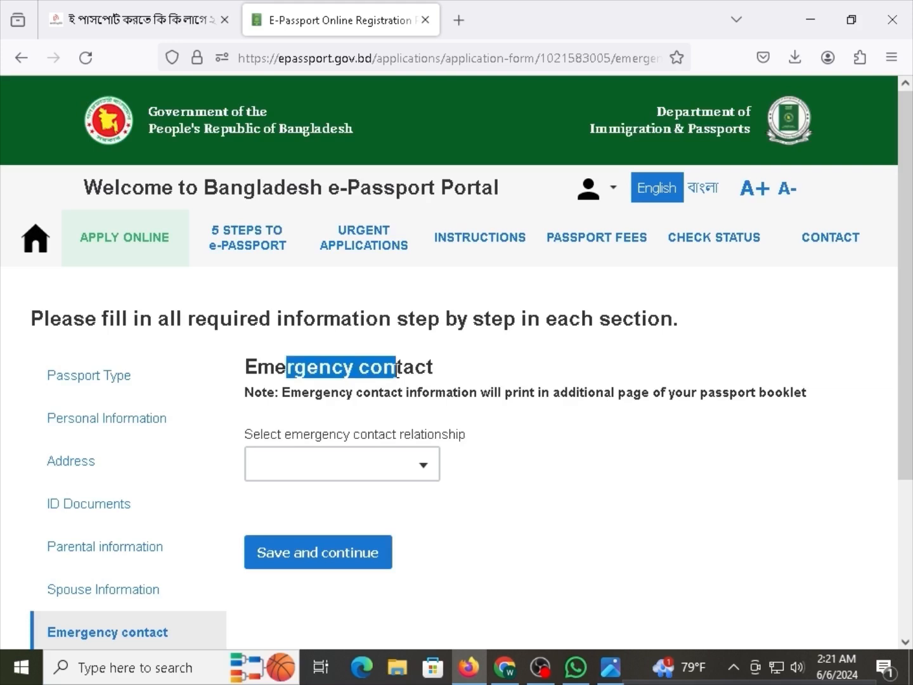
left_click_drag(325, 392, 382, 392)
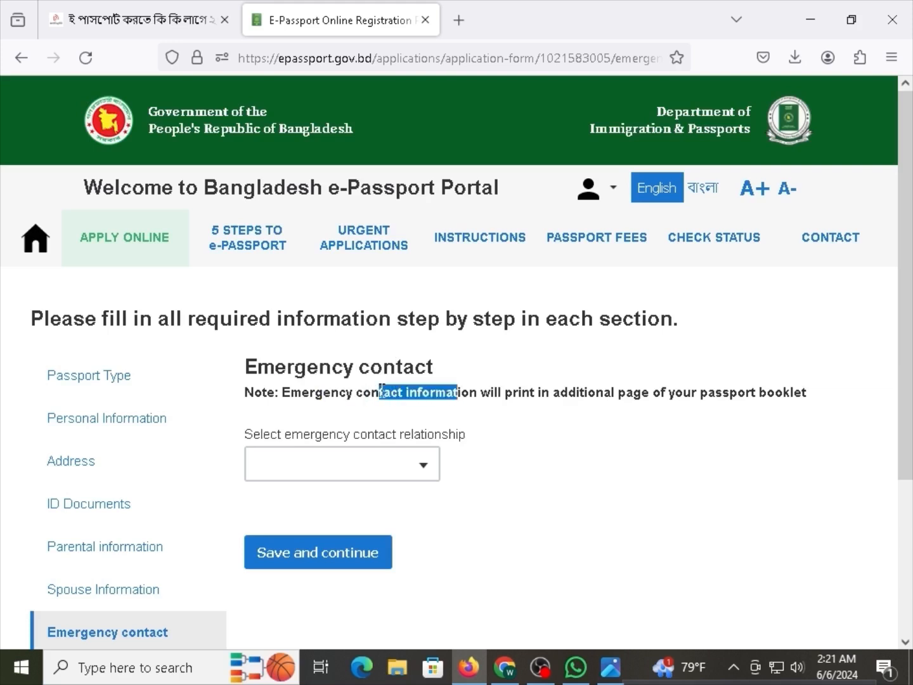
left_click(381, 392)
Open the emergency contact relationship list and scroll through its options.
left_click(339, 477)
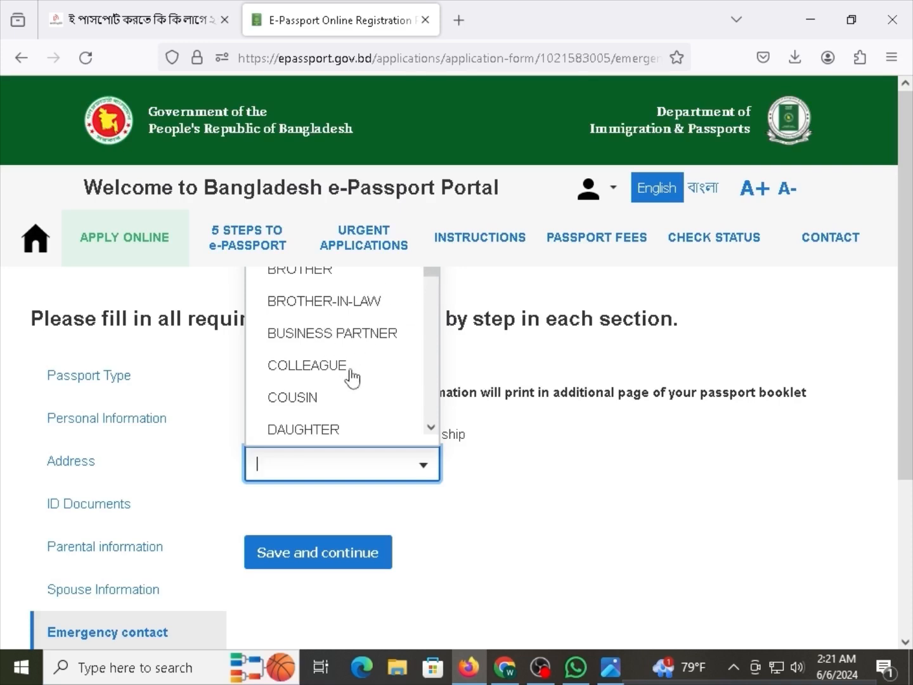
scroll(329, 404, "down", 5)
scroll(329, 403, "down", 2)
scroll(332, 419, "up", 5)
Choose BROTHER as the relationship and enter the emergency contact's full name.
left_click(294, 279)
left_click(327, 547)
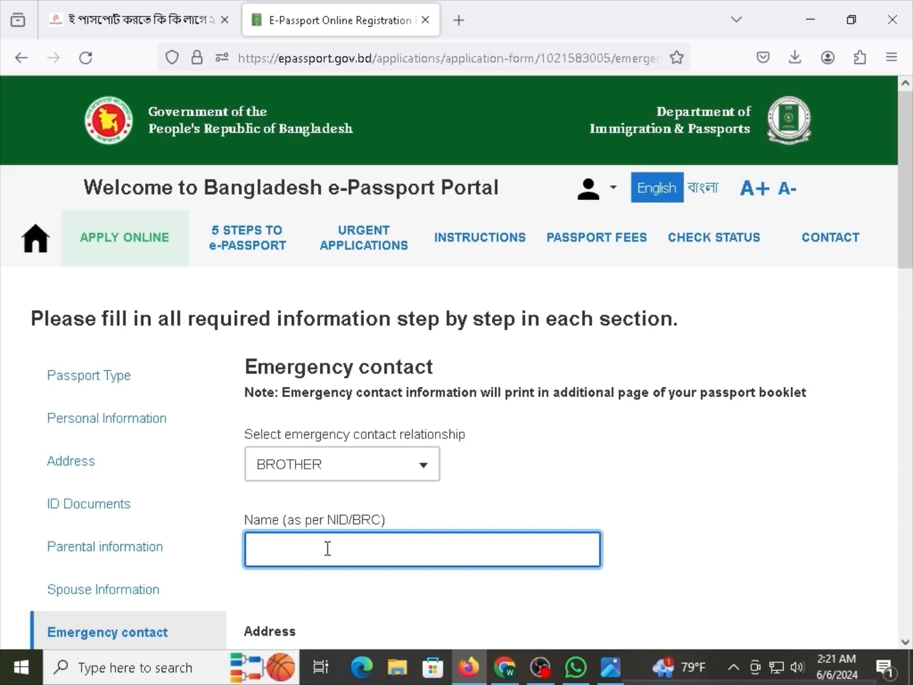
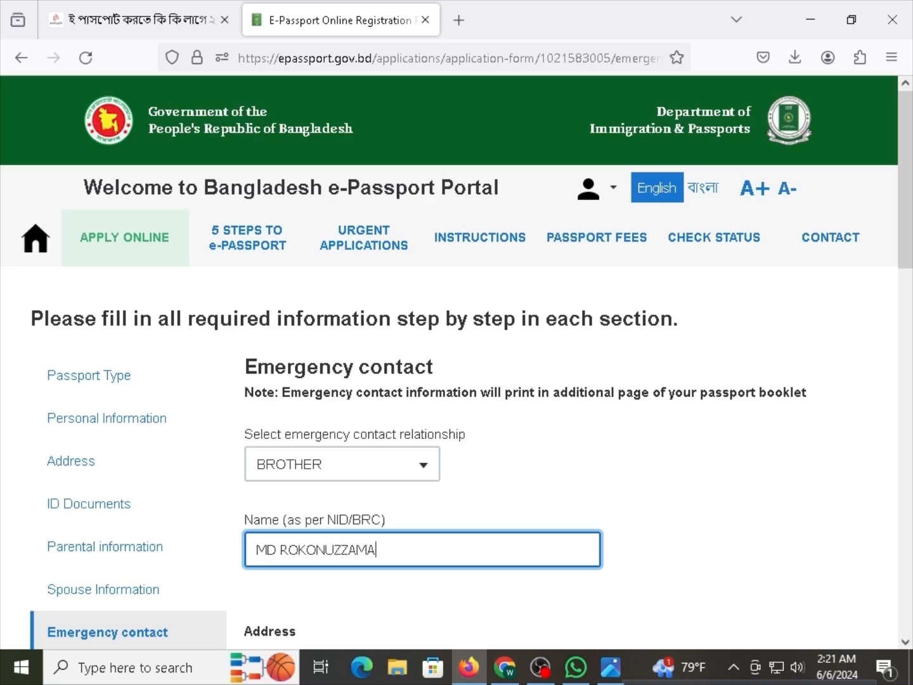
Set the contact's country to BANGLADESH and district to RANGPUR.
scroll(333, 581, "down", 3)
left_click(342, 470)
left_click(342, 609)
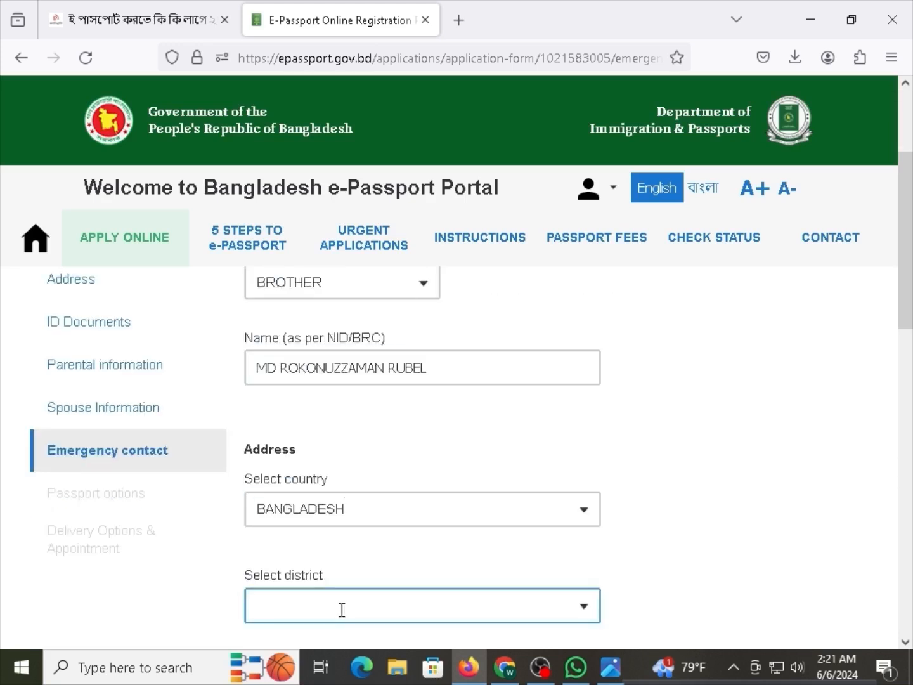
left_click(320, 603)
scroll(322, 501, "down", 3)
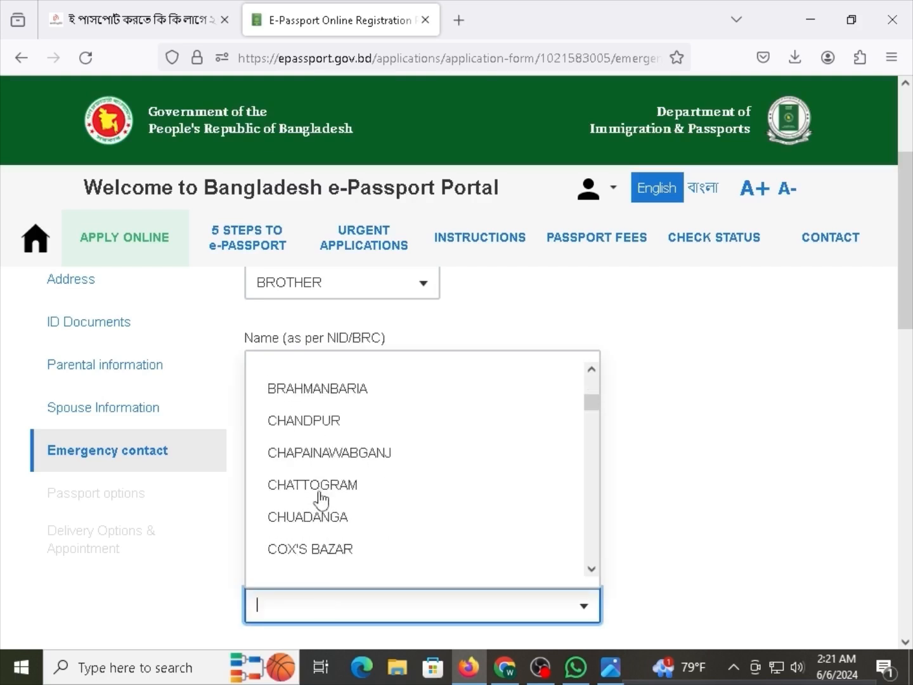
scroll(322, 501, "down", 3)
type("RABF")
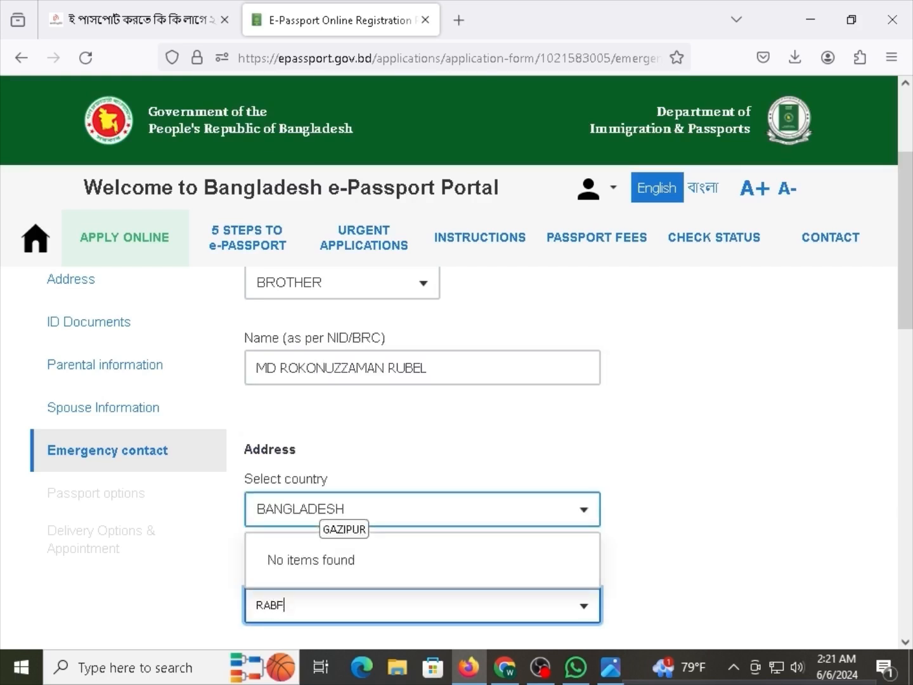
key("BackSpace")
key("BackSpace")
type("NG")
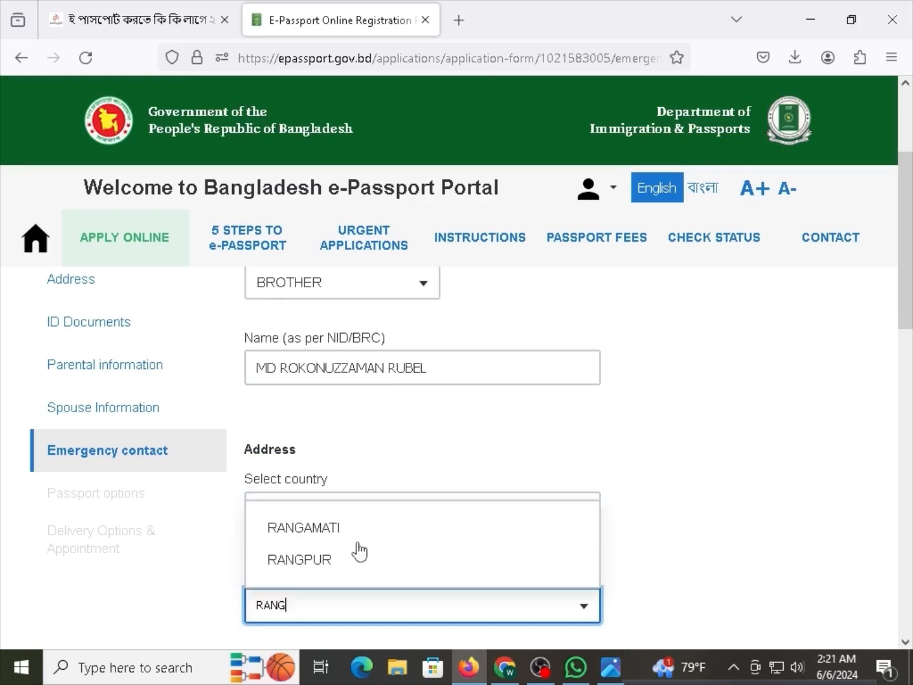
left_click(355, 563)
Enter the contact's village and town in City/Village/House, fixing the misspelled district name.
scroll(437, 447, "down", 3)
left_click(339, 511)
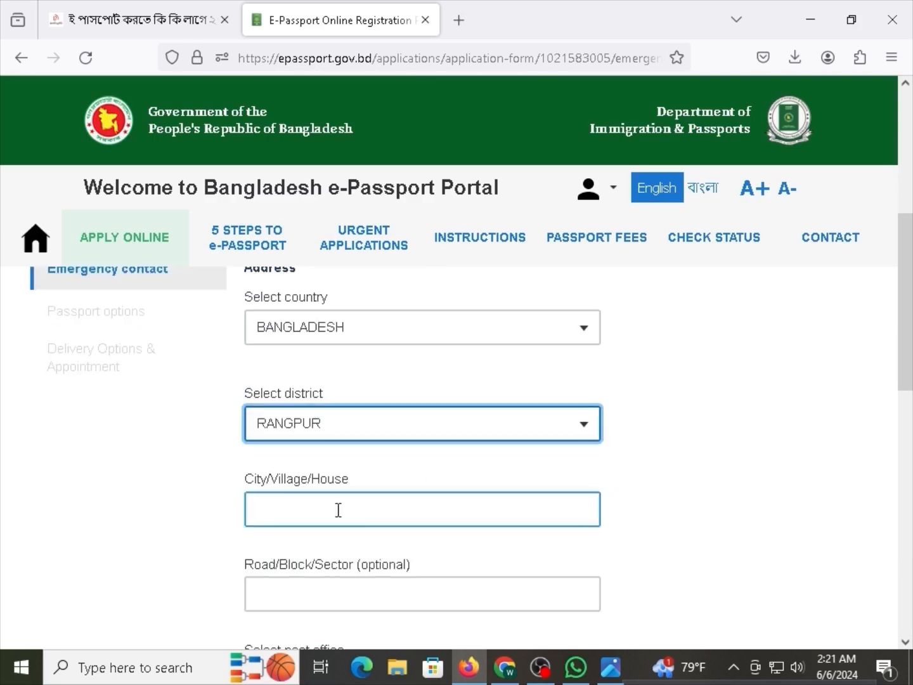
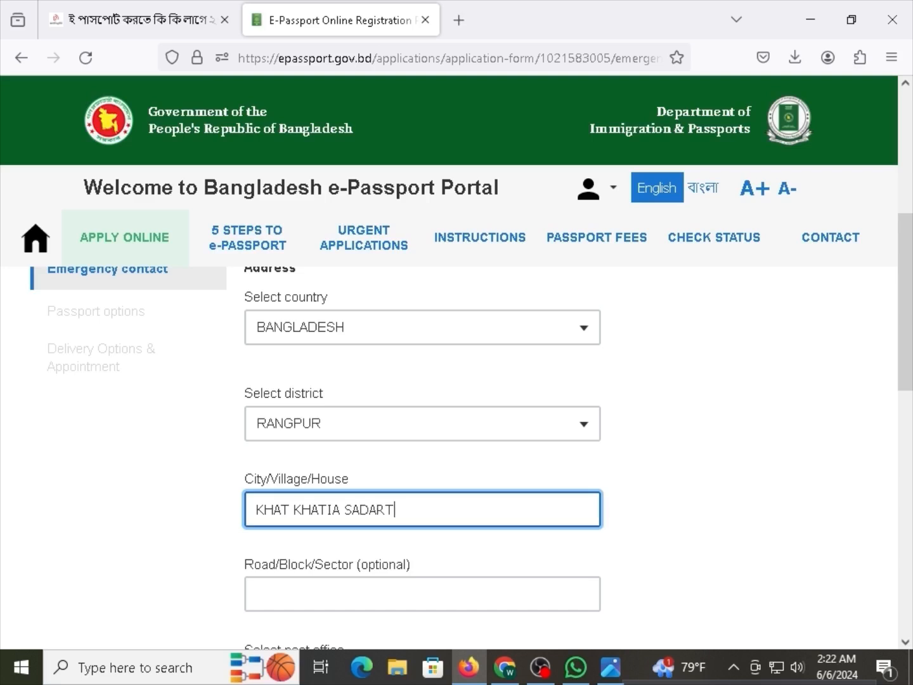
key("BackSpace")
key("BackSpace")
key("BackSpace")
Choose RANGPUR SADAR - 5400 as the emergency contact's post office.
type("PUR")
left_click_drag(341, 565, 380, 566)
scroll(383, 567, "down", 2)
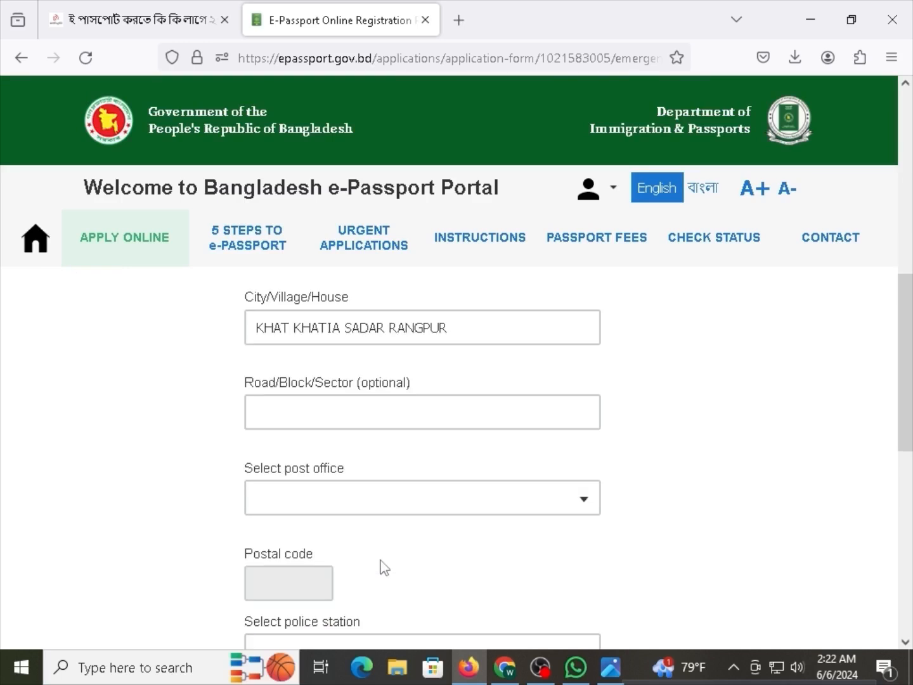
left_click(357, 487)
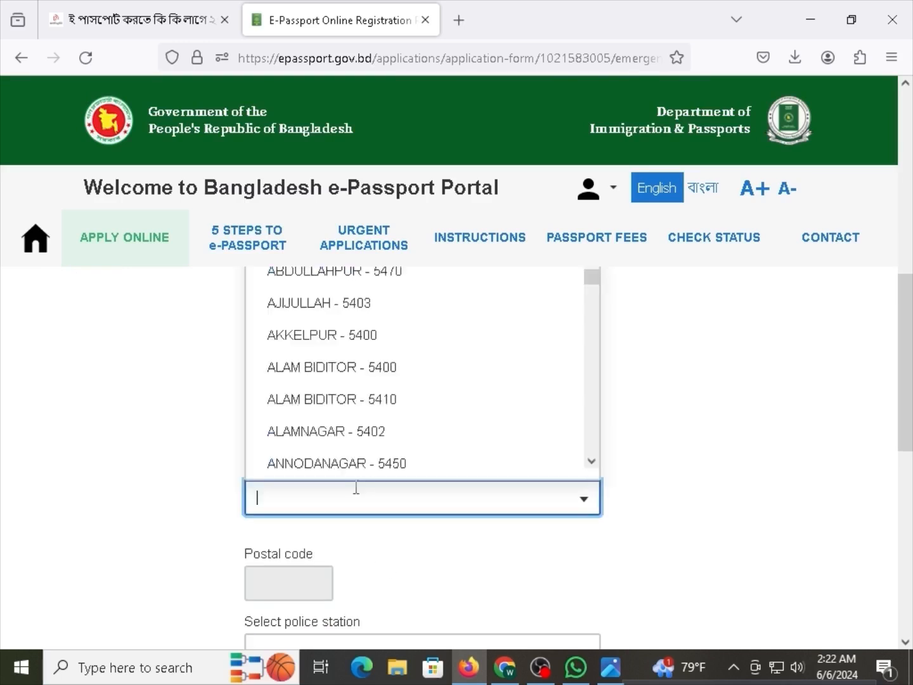
left_click(198, 505)
left_click(313, 496)
type("SADAR")
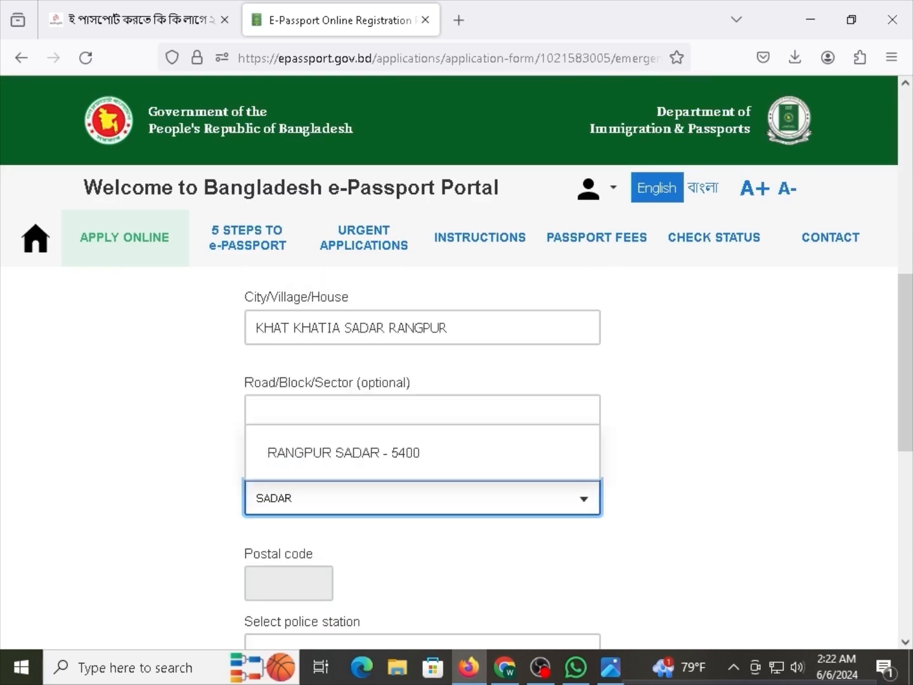
left_click(385, 455)
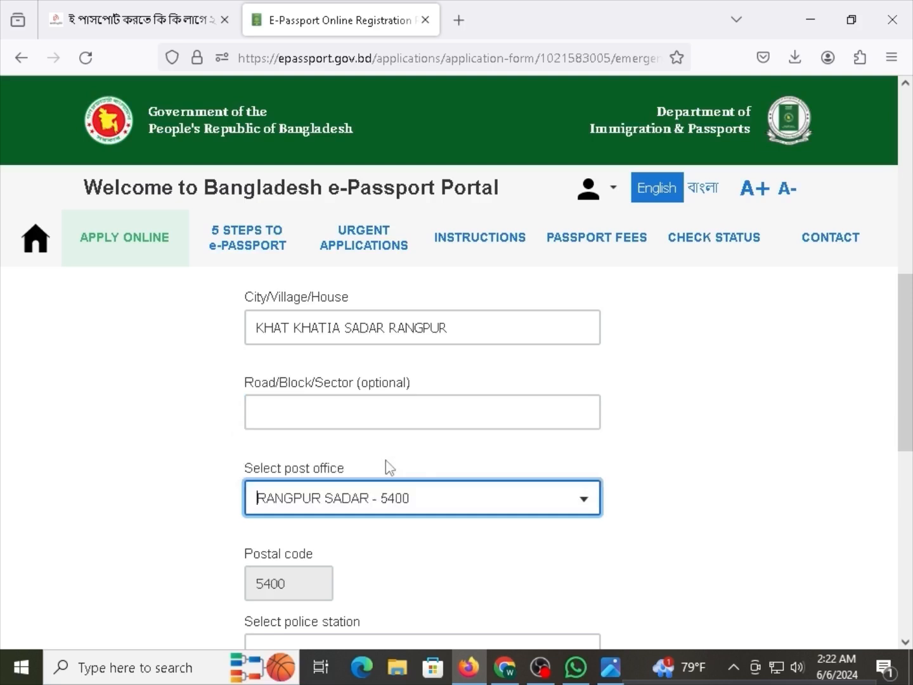
left_click(307, 506)
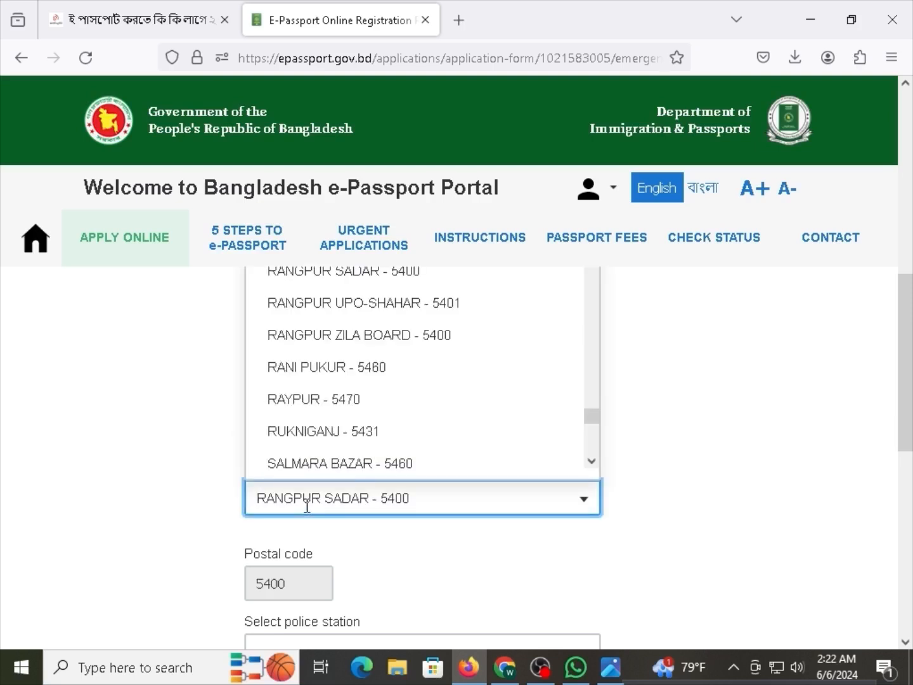
type("POR")
key("BackSpace")
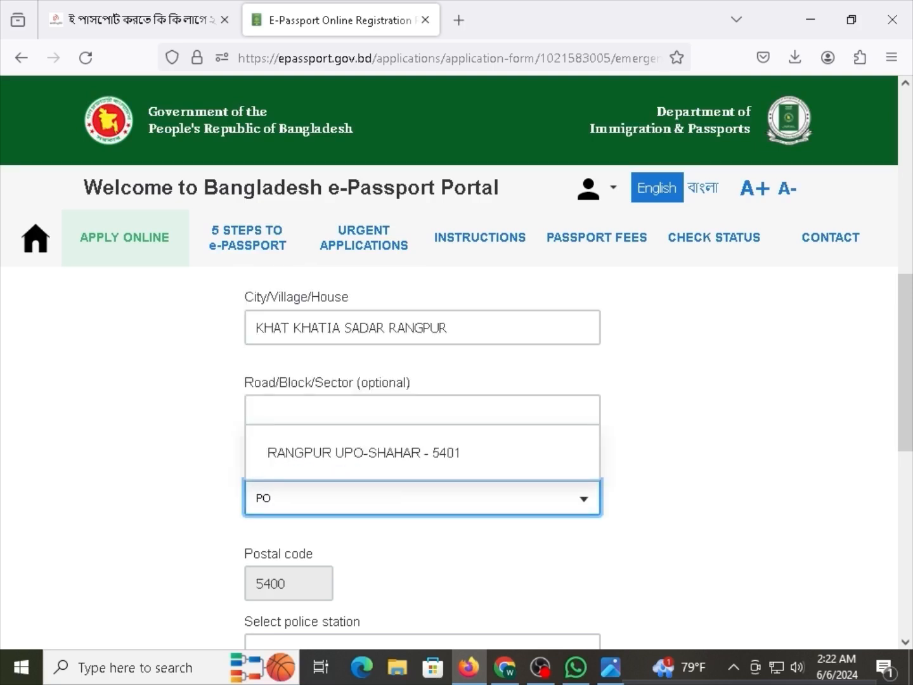
key("BackSpace")
key("BackSpace")
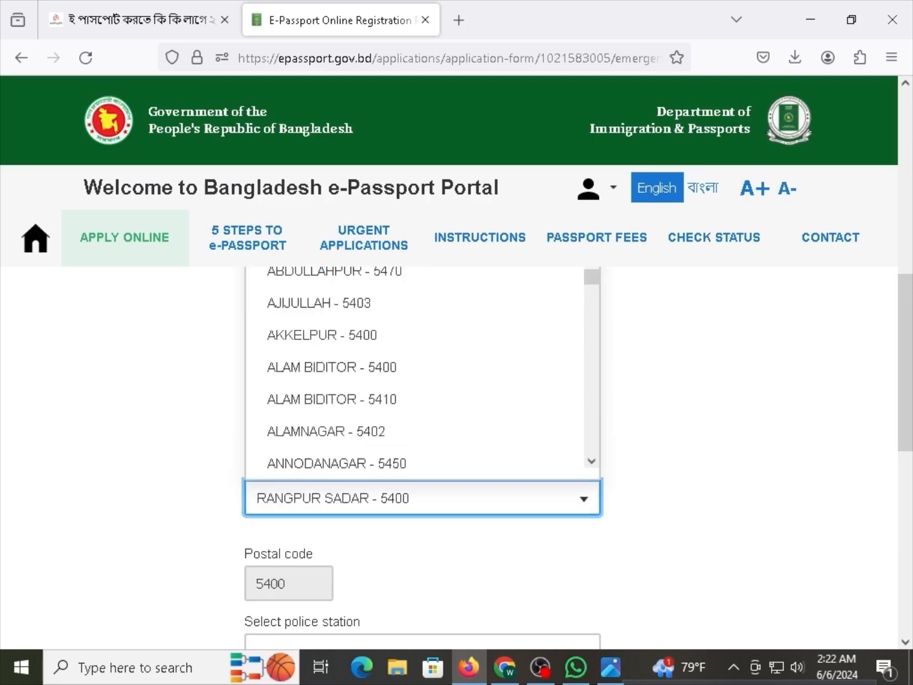
left_click(330, 528)
Select PORSHURAM as the emergency contact's police station.
scroll(329, 425, "up", 1)
scroll(342, 473, "down", 1)
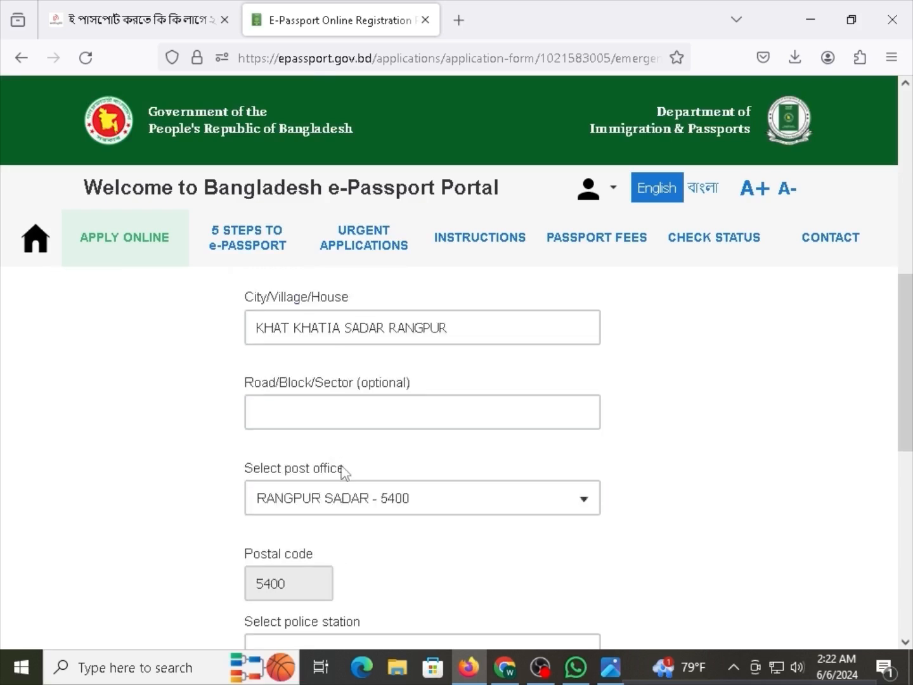
scroll(377, 568, "down", 1)
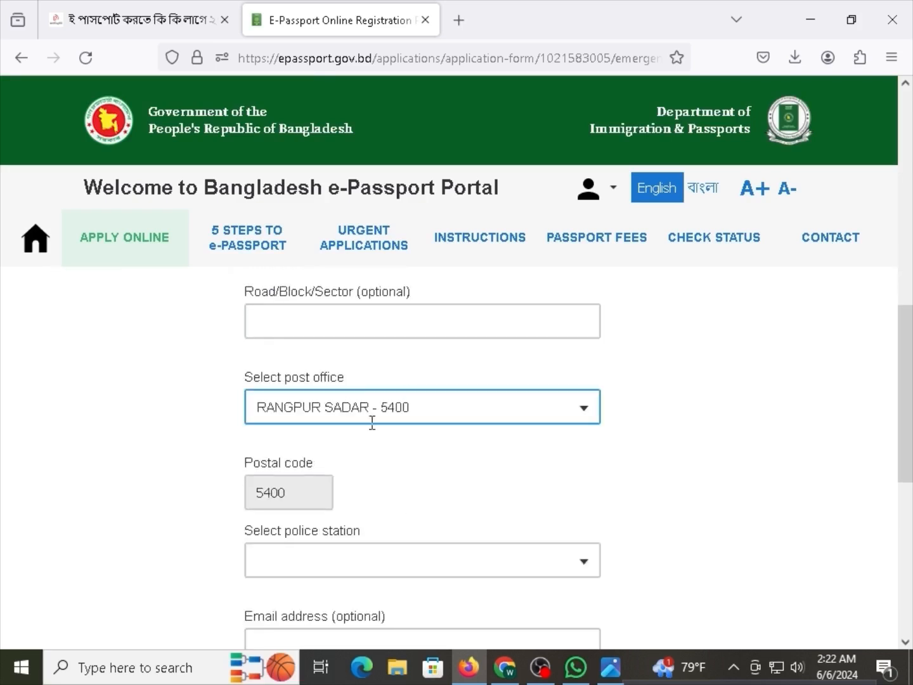
scroll(372, 421, "down", 1)
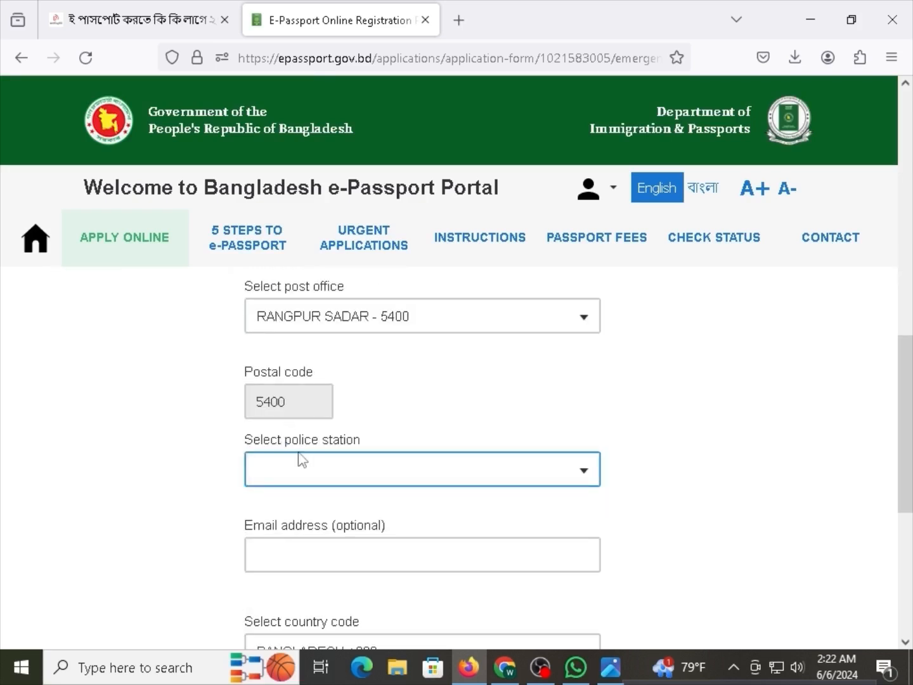
left_click(324, 470)
type("o")
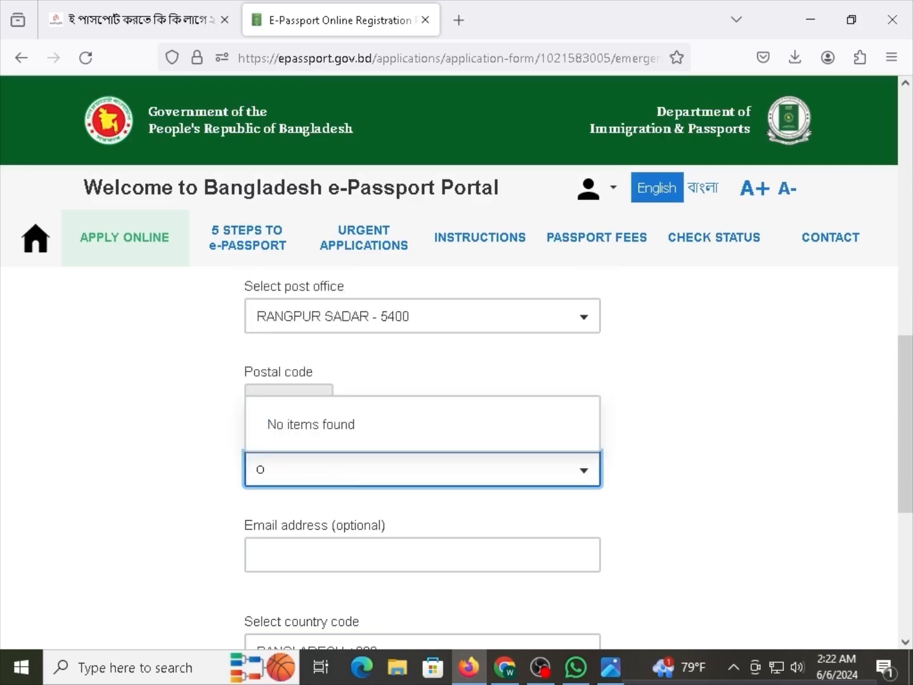
key("BackSpace")
type("PIOR")
key("BackSpace")
key("BackSpace")
key("BackSpace")
type("OR")
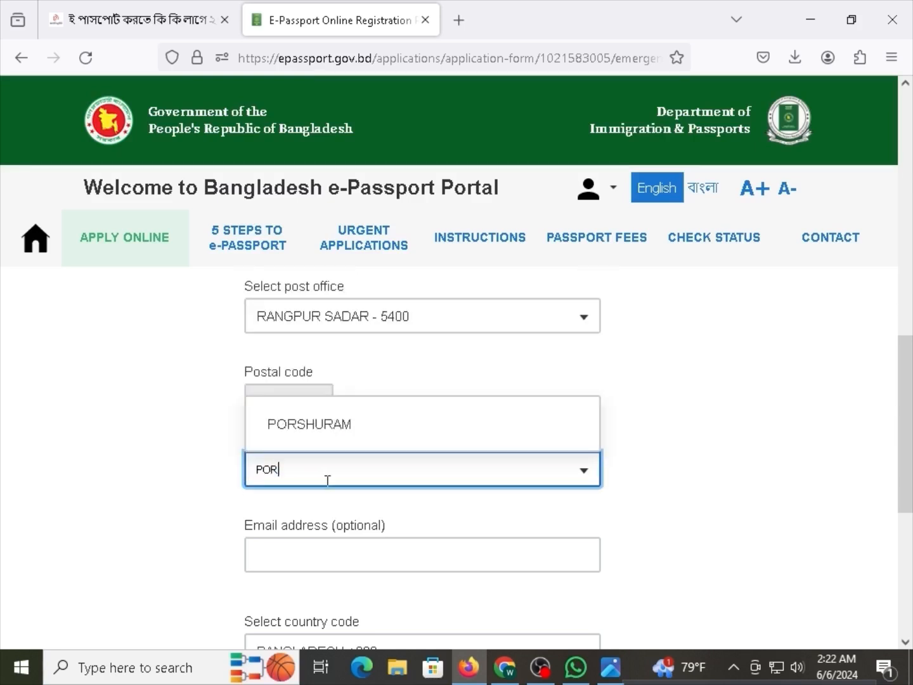
left_click(362, 431)
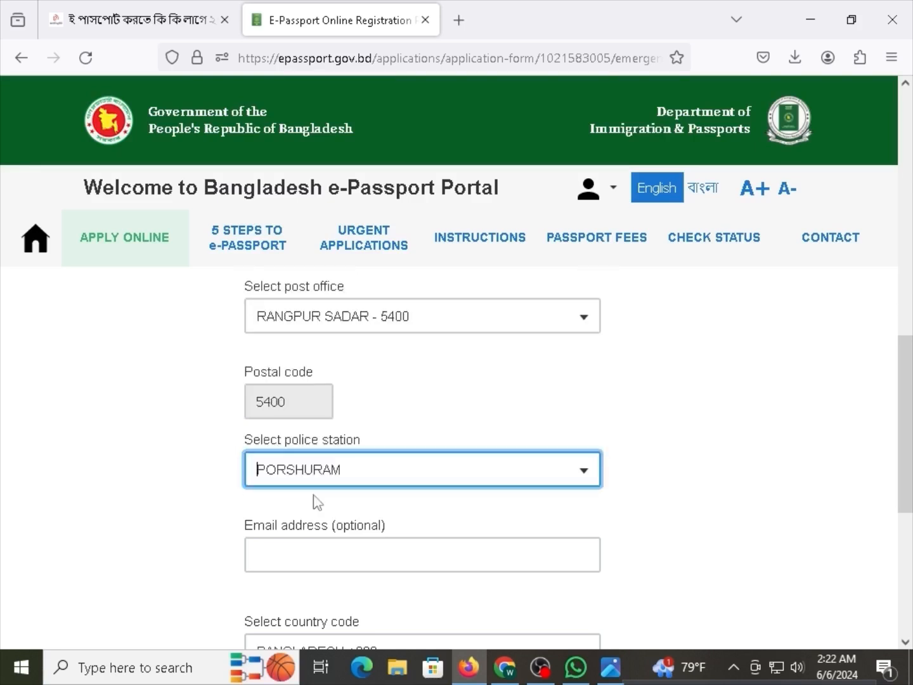
left_click_drag(307, 527, 345, 529)
left_click(352, 533)
Enter the emergency contact's phone number after the +880 prefix.
scroll(357, 533, "down", 3)
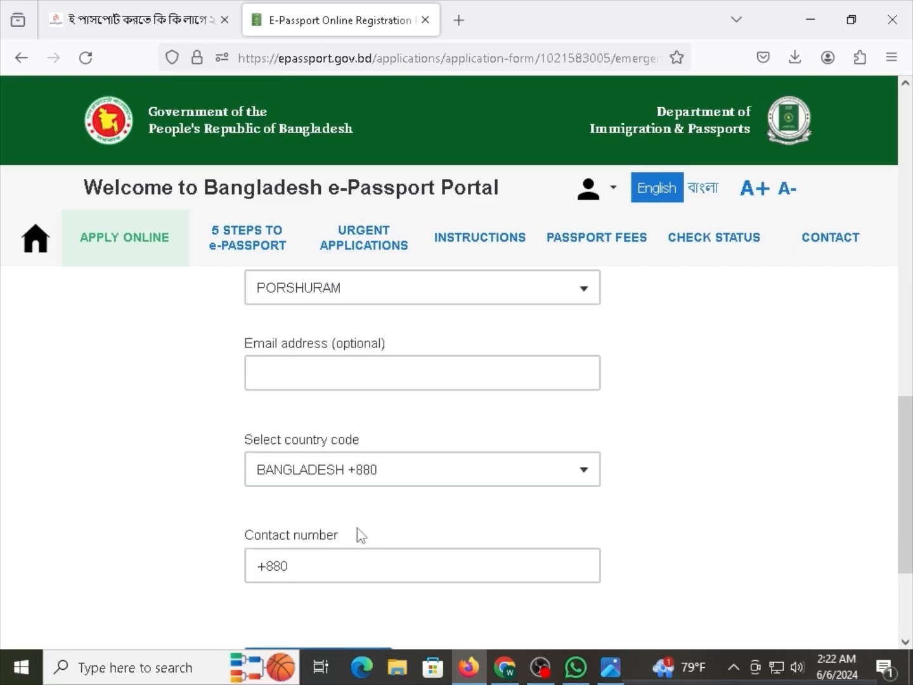
left_click_drag(351, 343, 322, 348)
left_click(322, 350)
left_click(323, 569)
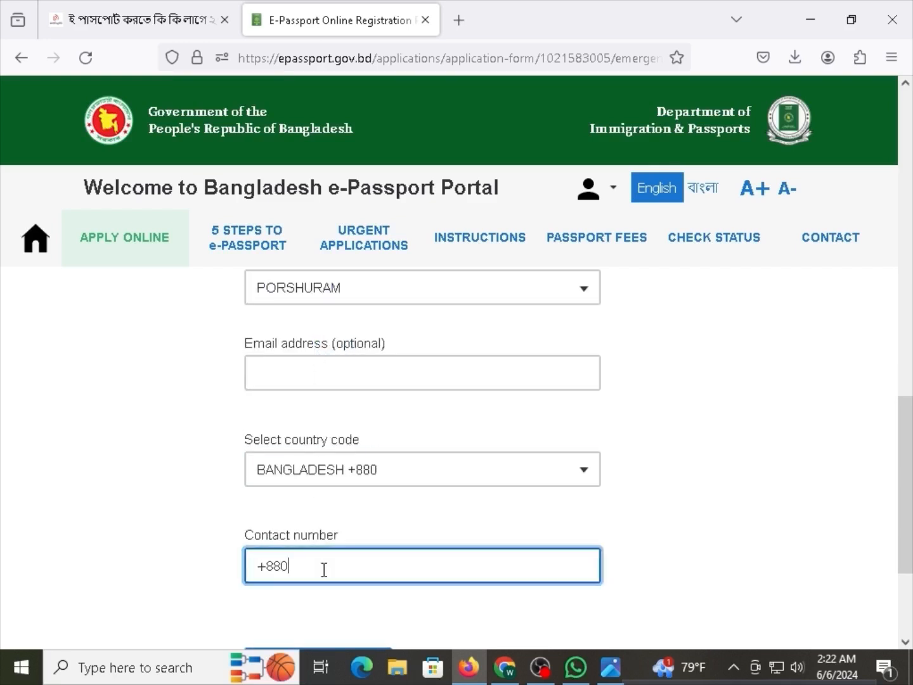
scroll(326, 571, "down", 2)
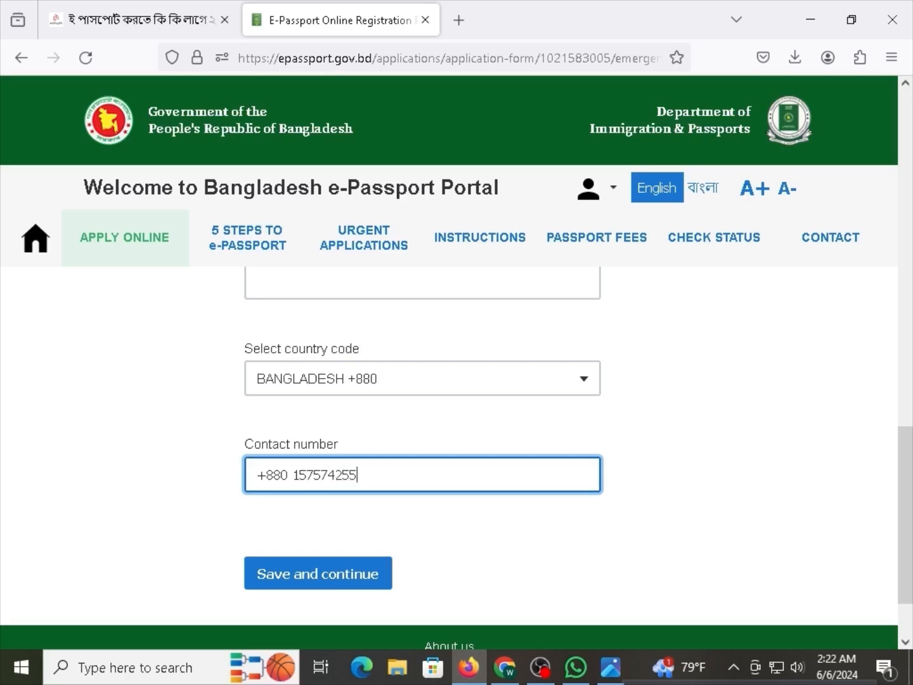
Save the emergency contact and move on to Passport options.
left_click(290, 583)
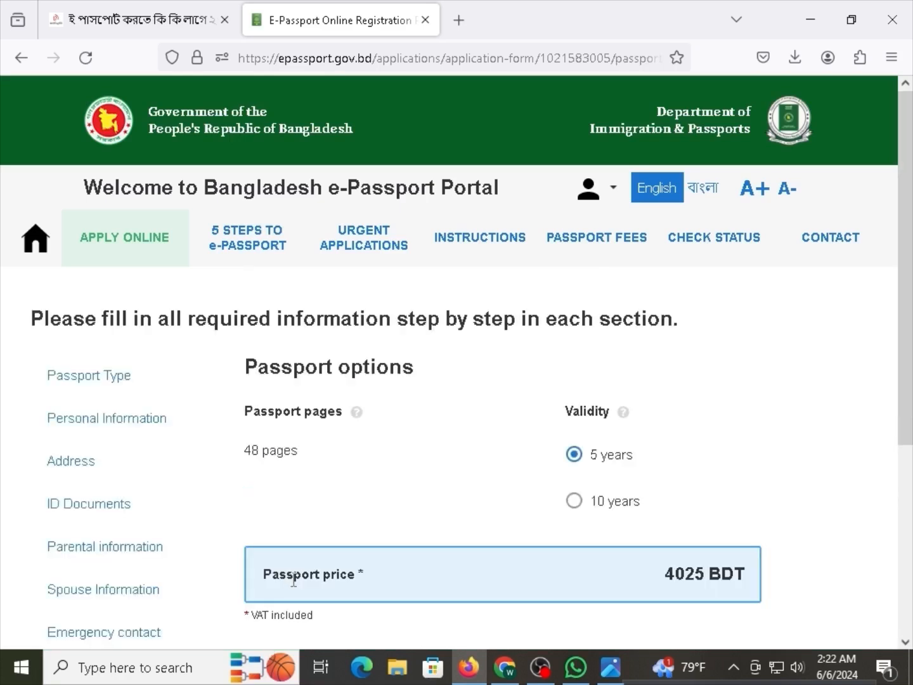
left_click_drag(307, 357, 377, 368)
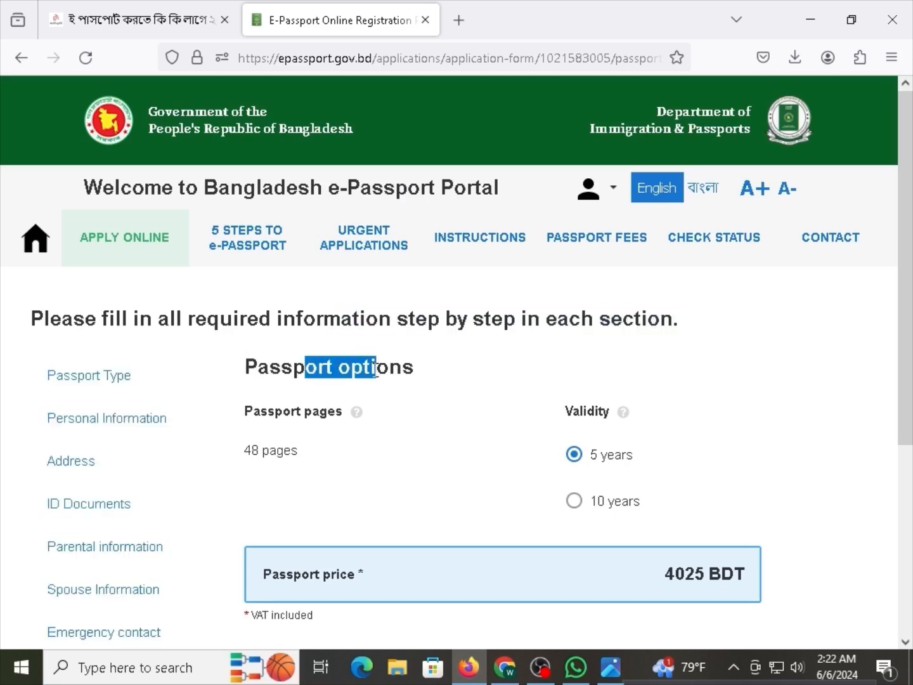
left_click(432, 406)
scroll(441, 414, "down", 3)
left_click_drag(276, 321, 315, 322)
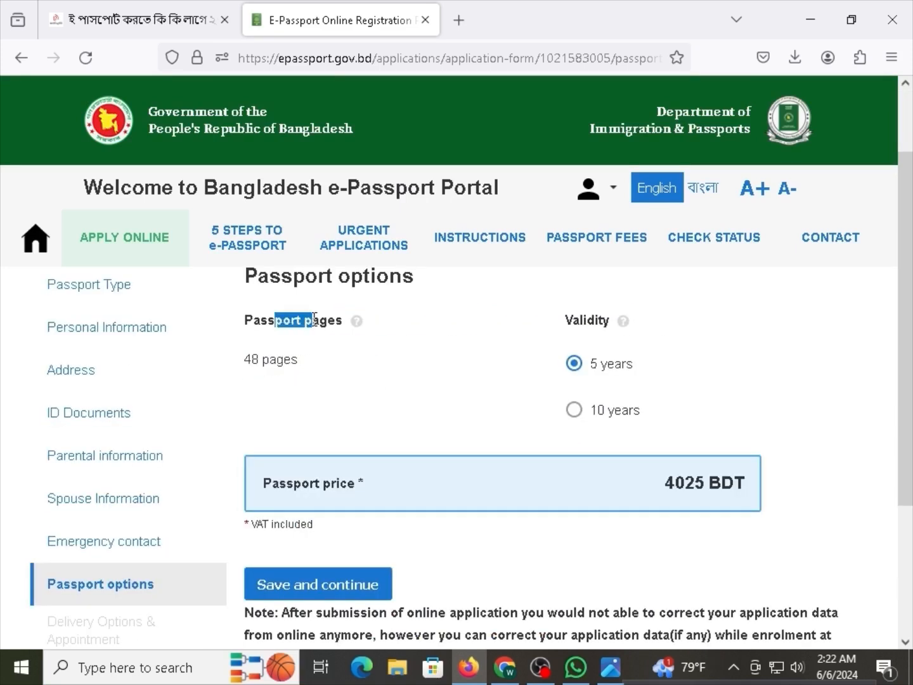
Compare 5- and 10-year validity and check the 48-page count and price.
left_click(610, 363)
left_click(574, 409)
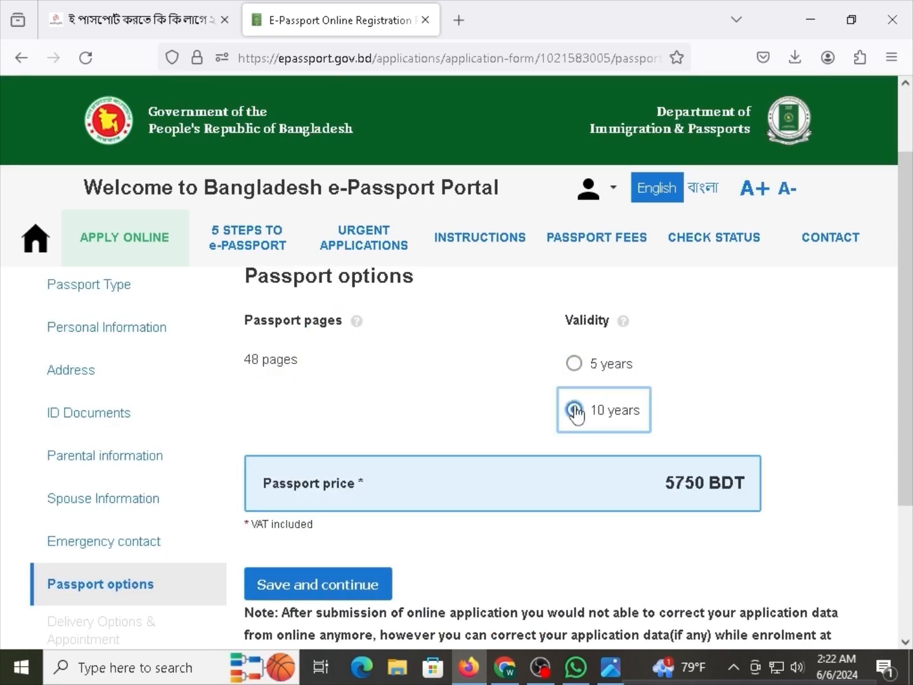
left_click(574, 364)
left_click_drag(662, 497, 736, 492)
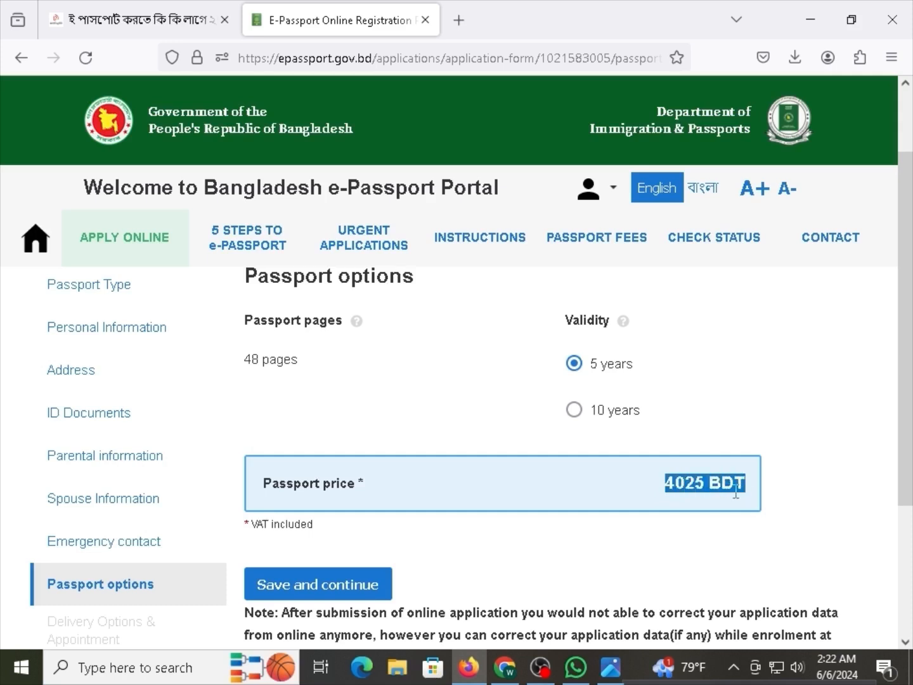
left_click(736, 493)
scroll(311, 393, "down", 3)
scroll(311, 394, "up", 3)
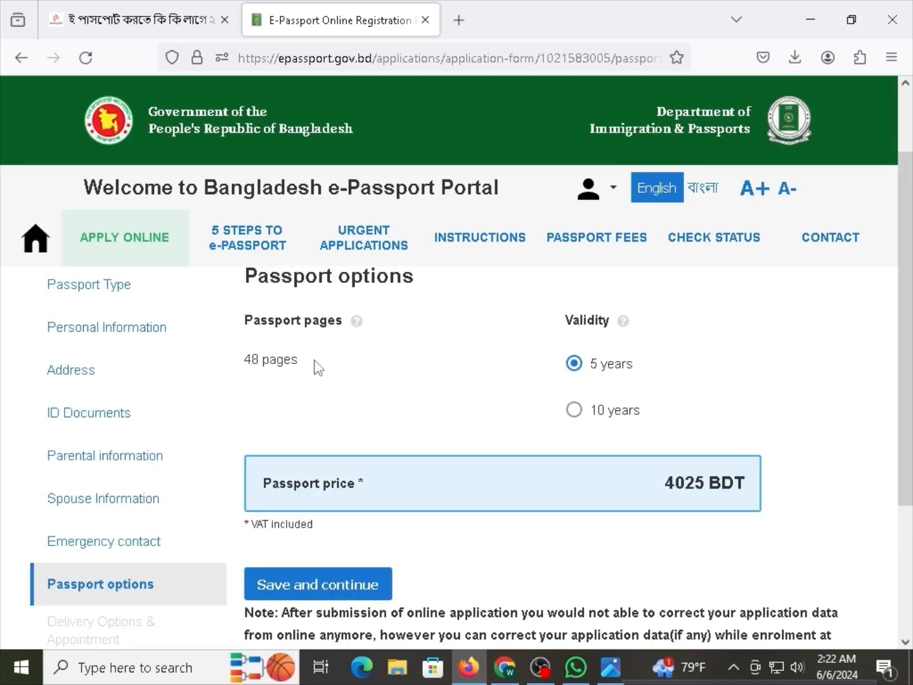
left_click_drag(316, 368, 251, 362)
triple_click(252, 363)
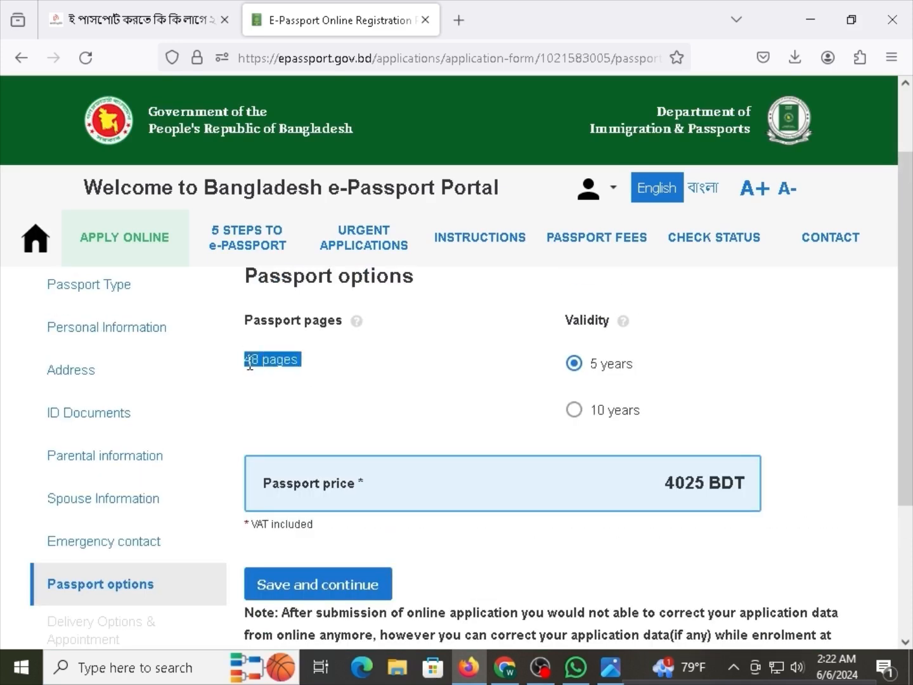
left_click(258, 363)
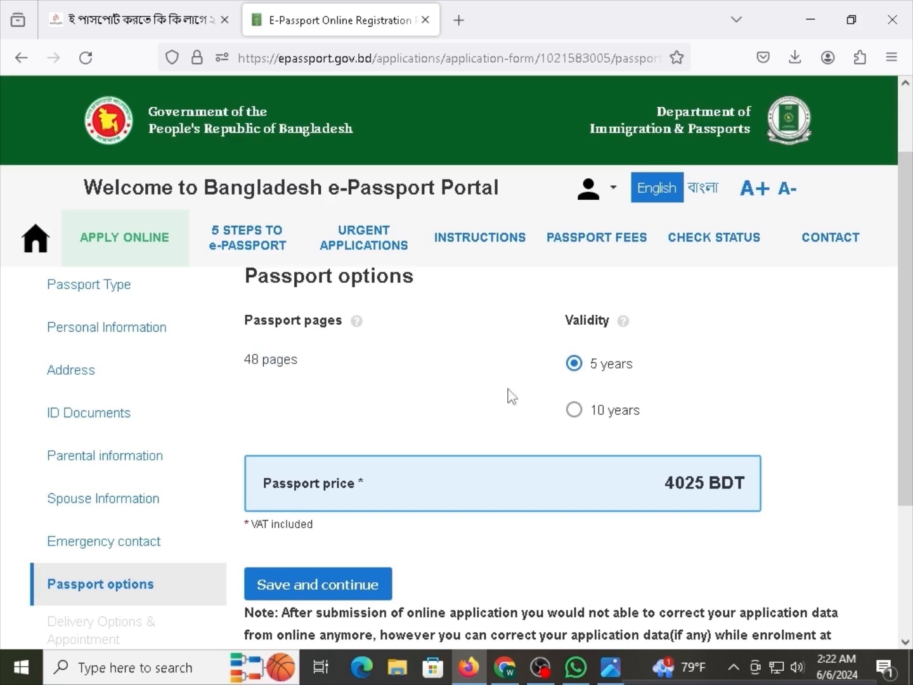
Choose 10-year validity at 5750 BDT and save the passport options.
left_click(590, 375)
left_click(585, 415)
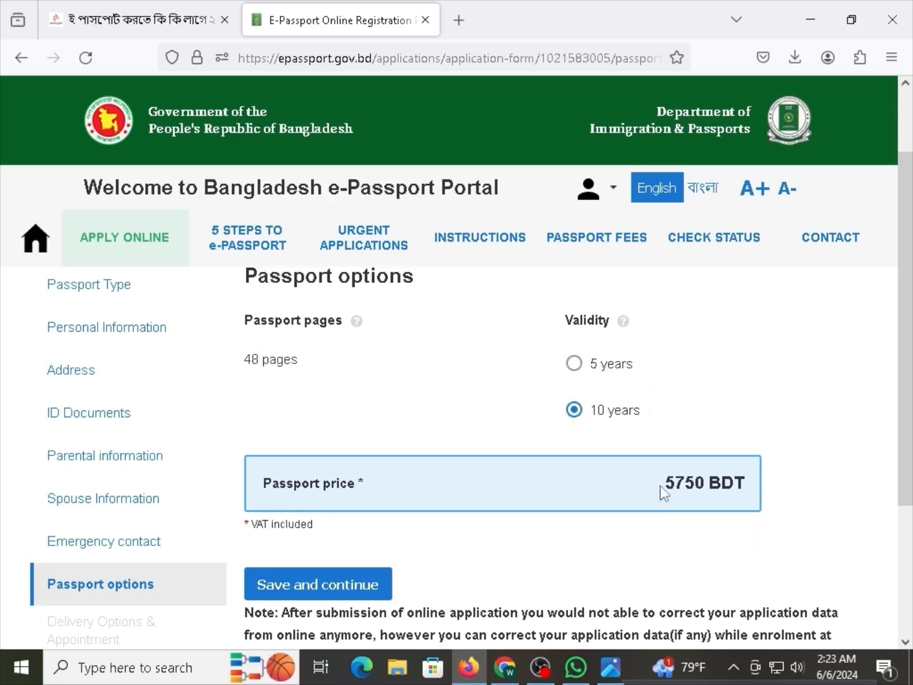
left_click_drag(660, 485, 746, 493)
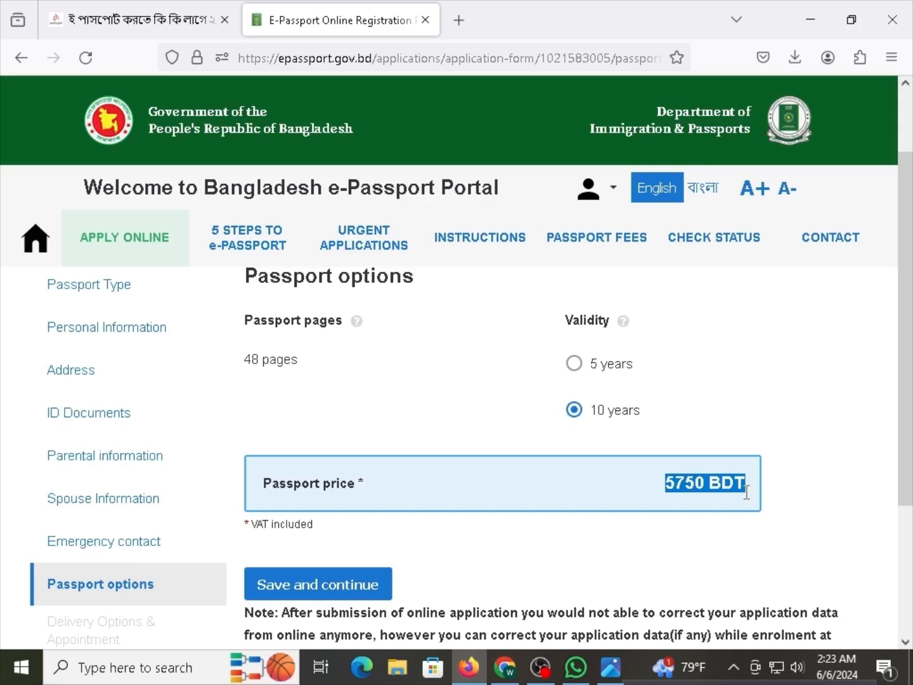
left_click(582, 367)
left_click(628, 419)
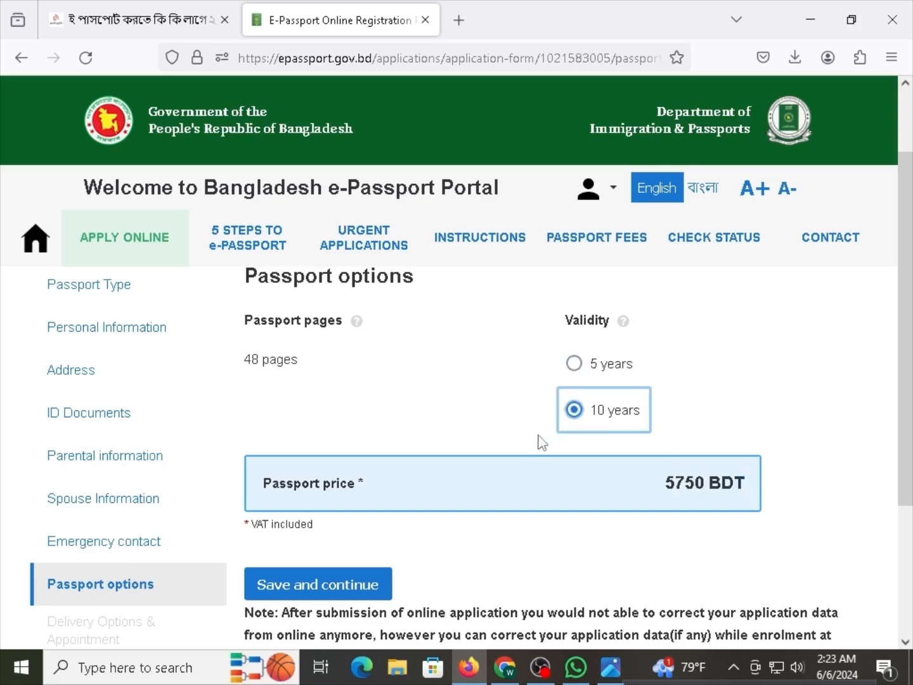
scroll(340, 610, "down", 2)
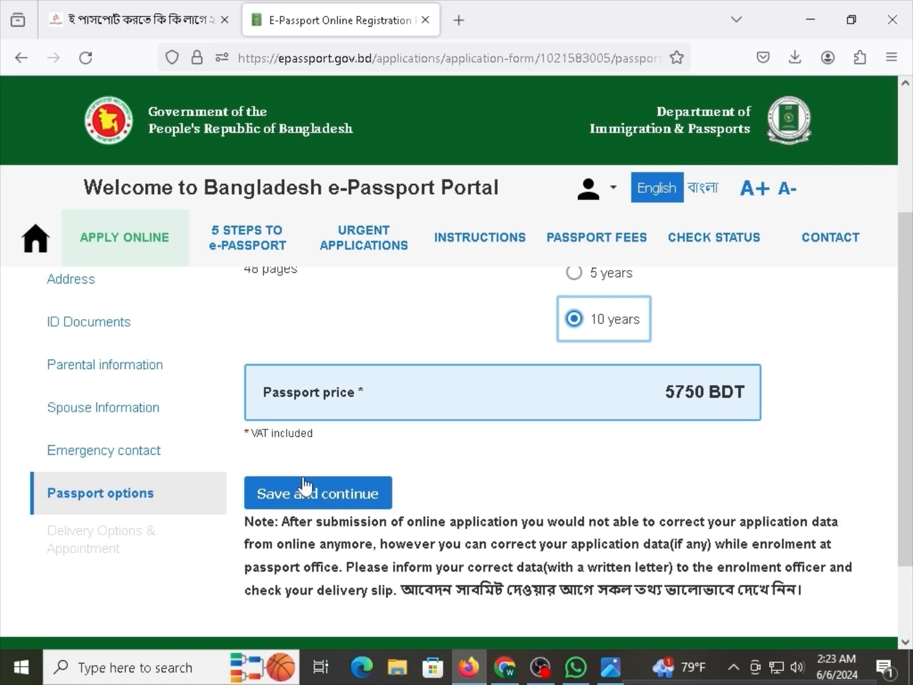
left_click(334, 501)
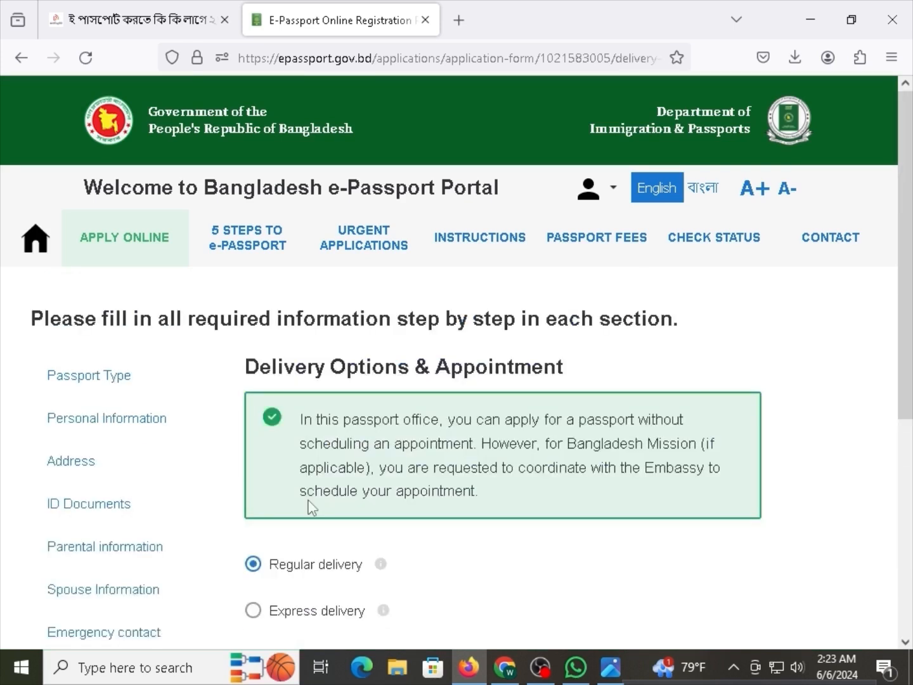
Try Express delivery, then keep Regular delivery at 5750 BDT and save it.
scroll(310, 508, "down", 4)
scroll(253, 445, "up", 2)
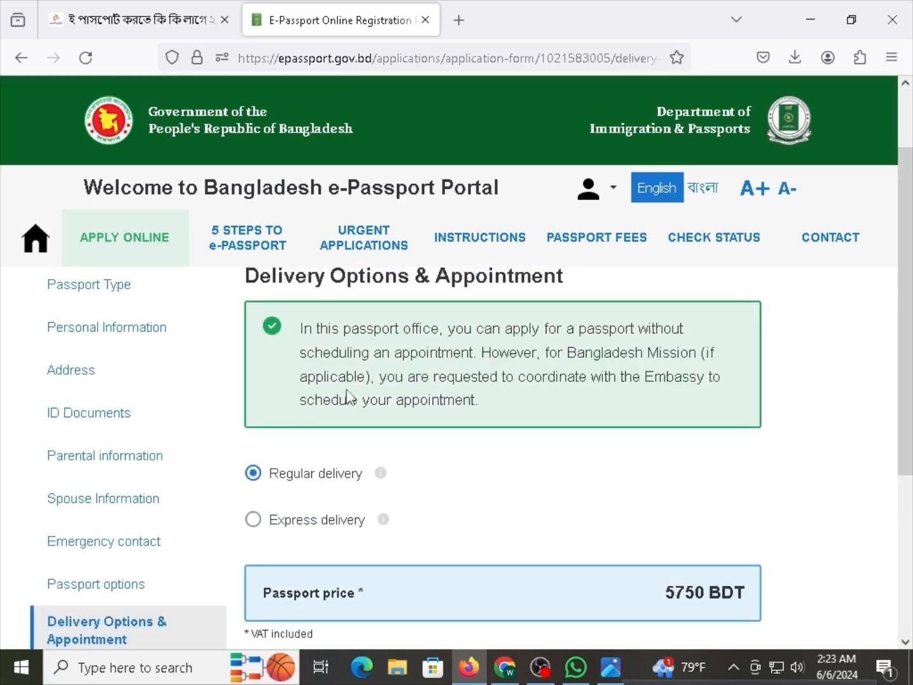
left_click(311, 524)
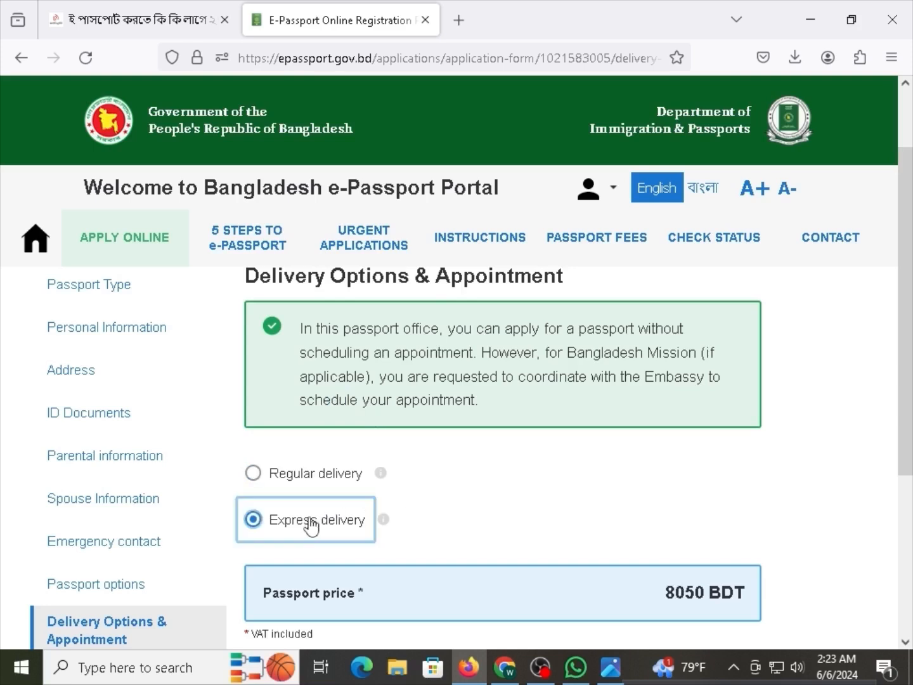
scroll(312, 525, "down", 2)
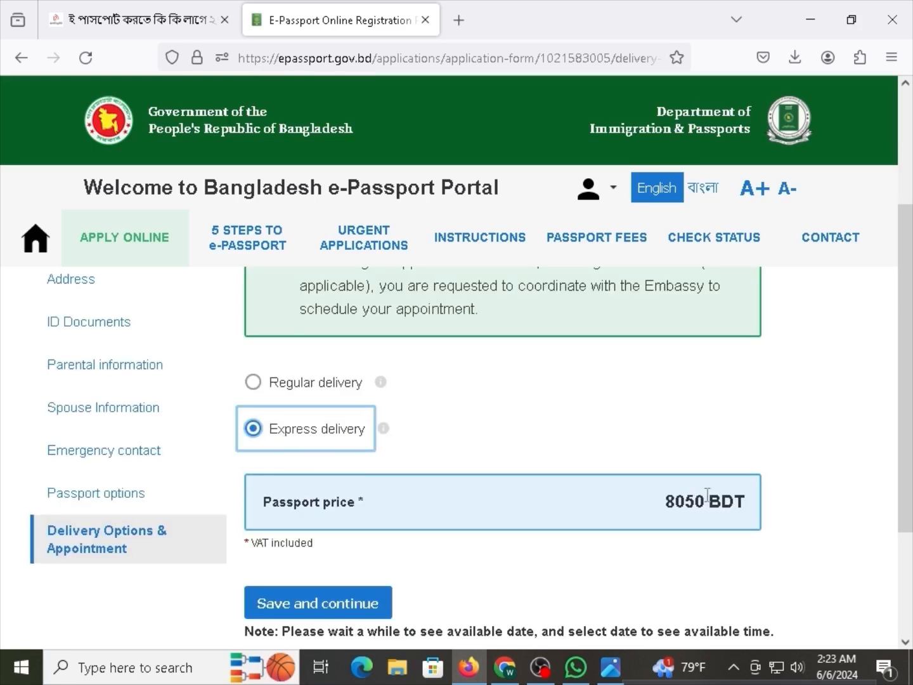
mouse_move(384, 432)
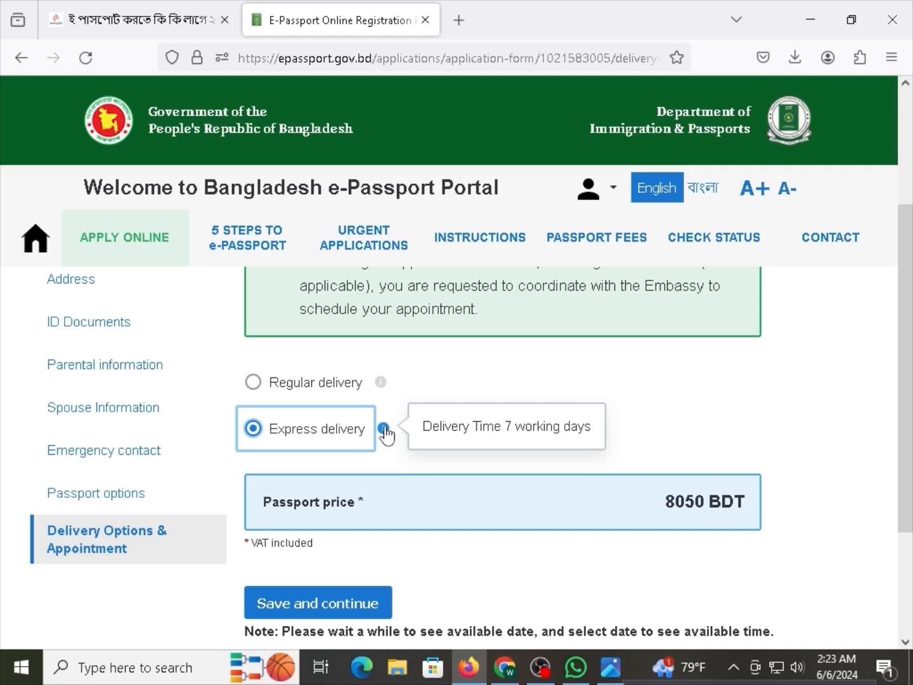
mouse_move(381, 387)
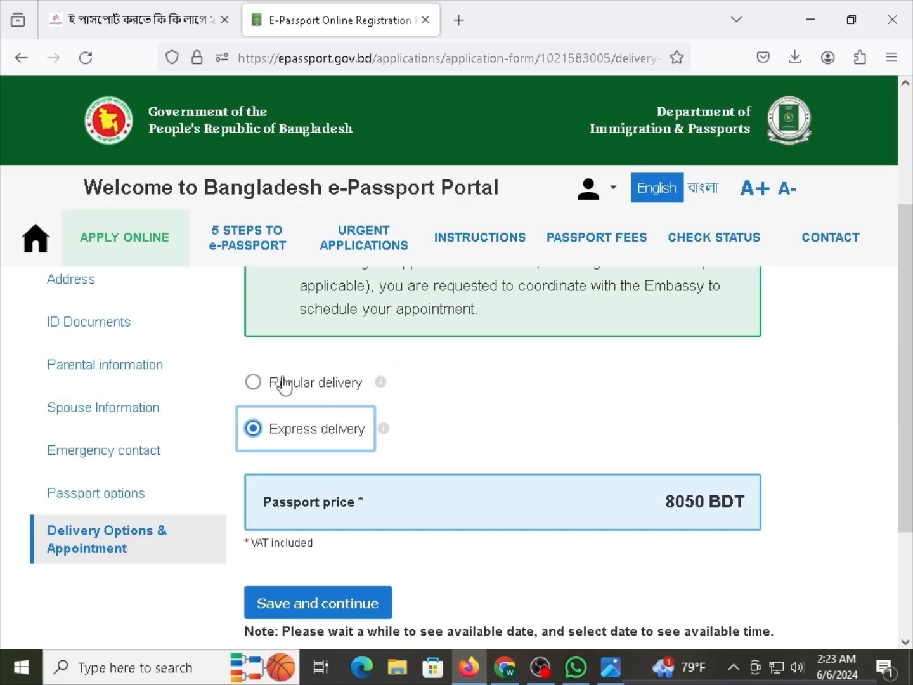
left_click(260, 387)
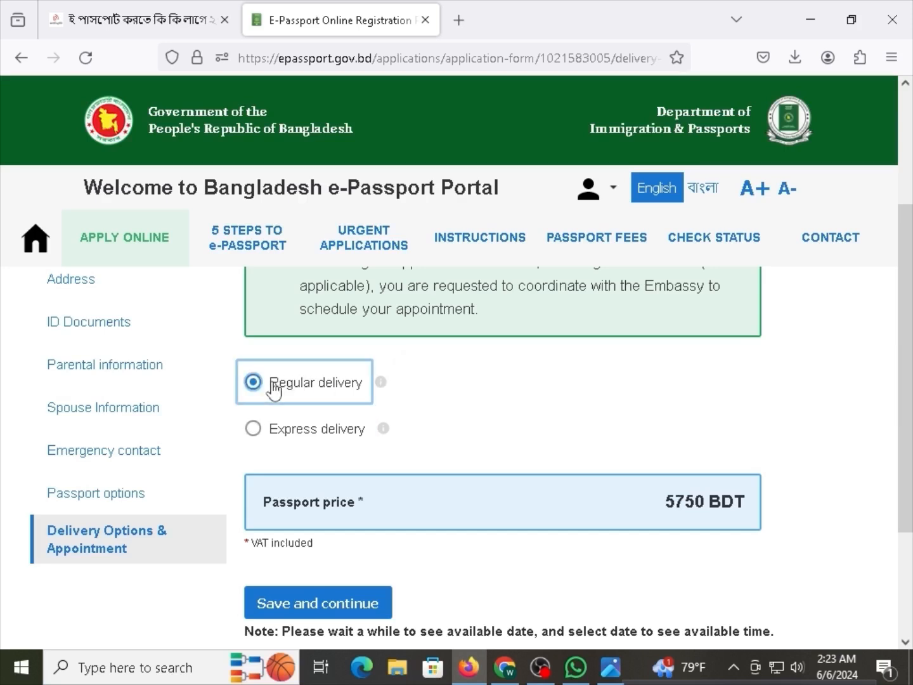
scroll(368, 505, "down", 2)
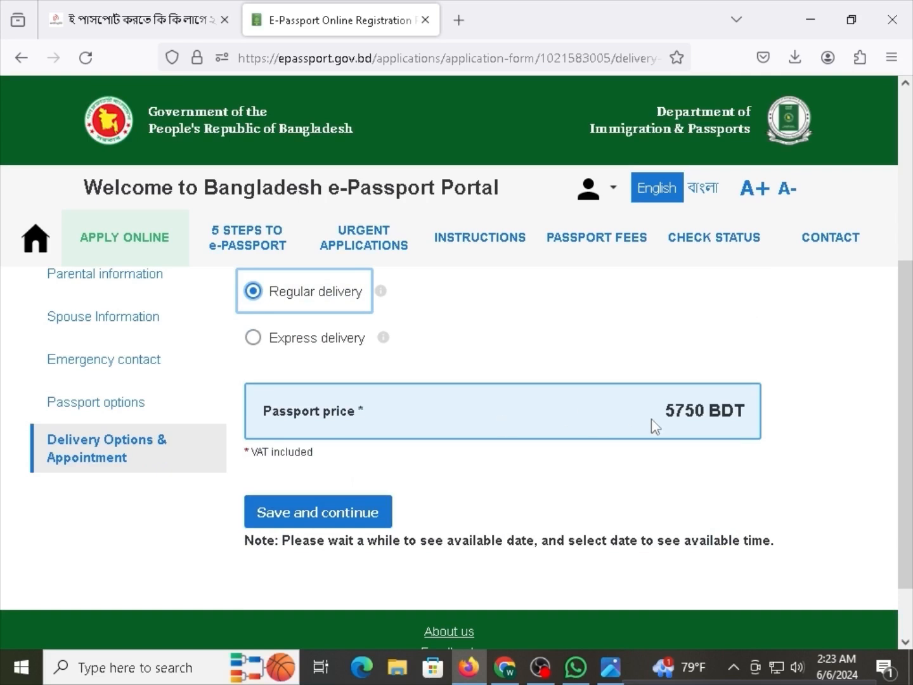
left_click_drag(662, 414, 744, 410)
left_click(568, 484)
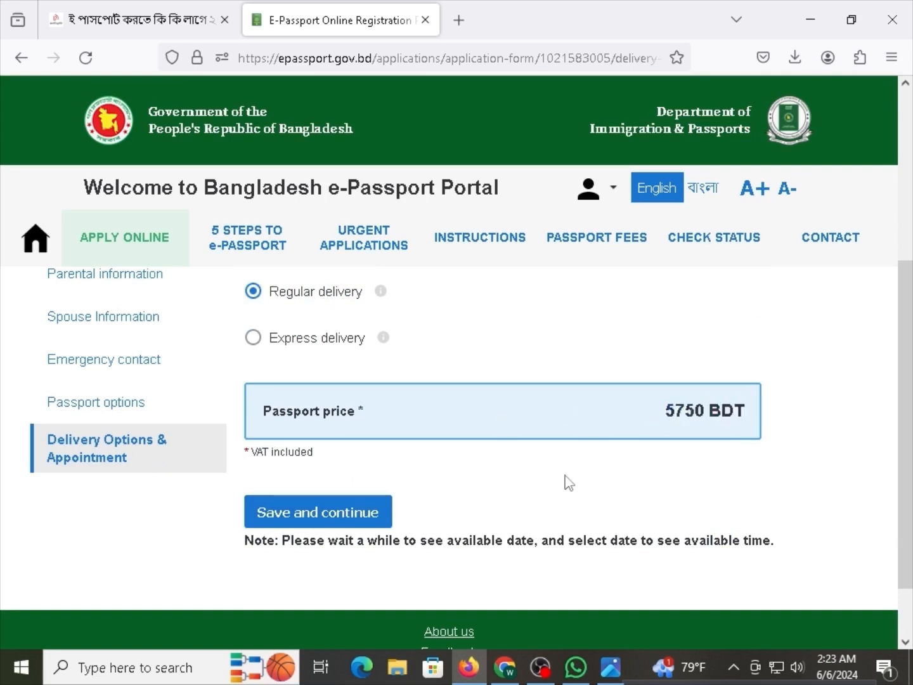
left_click(334, 512)
Scroll through the top of the application overview, checking its heading and first sections.
scroll(255, 446, "down", 1)
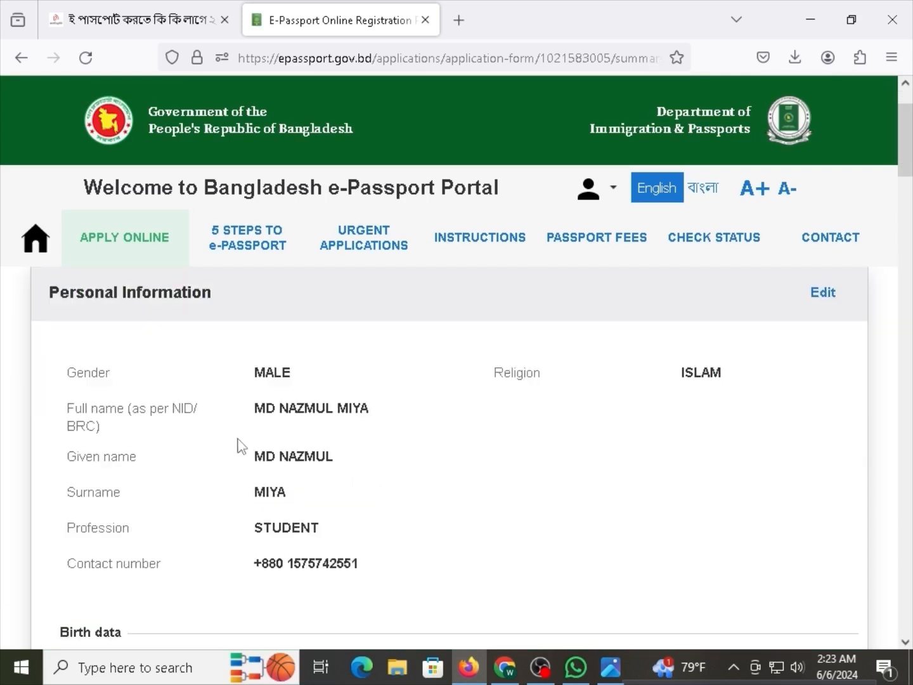
scroll(288, 459, "up", 1)
left_click_drag(80, 320, 213, 339)
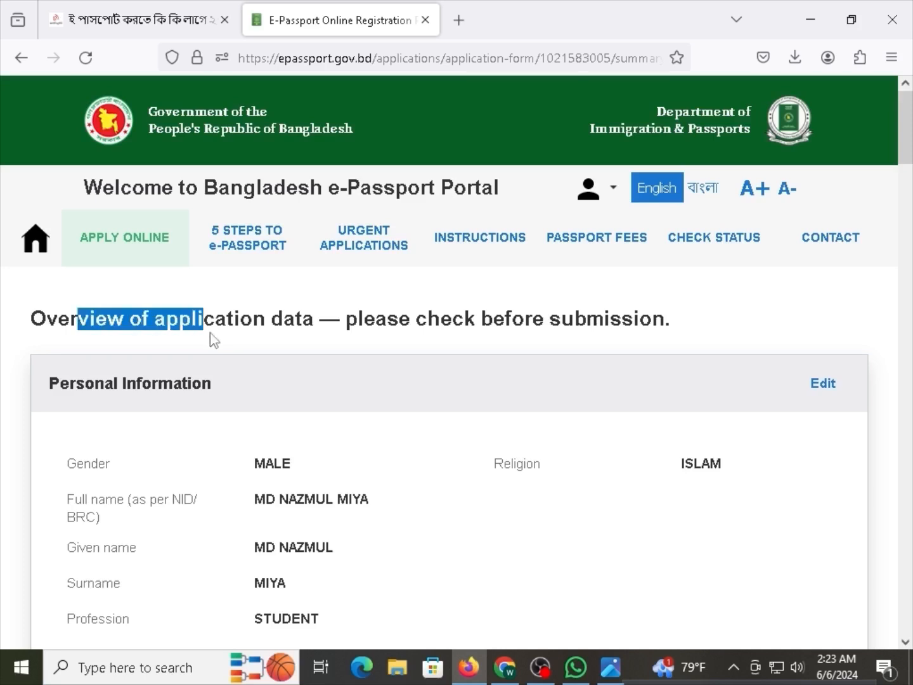
left_click(241, 381)
scroll(240, 382, "down", 2)
scroll(448, 431, "up", 2)
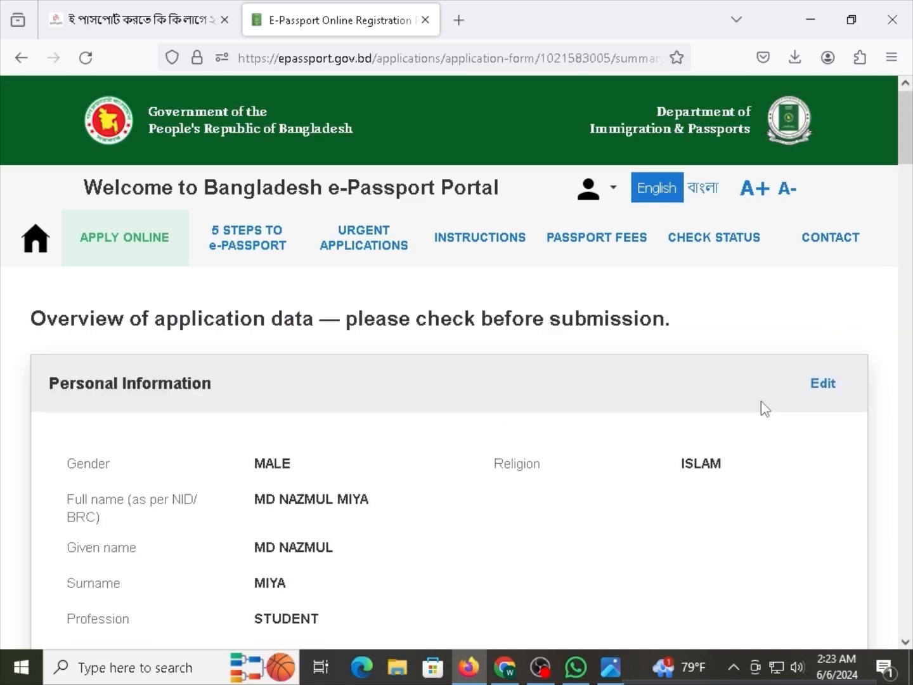
scroll(287, 425, "down", 7)
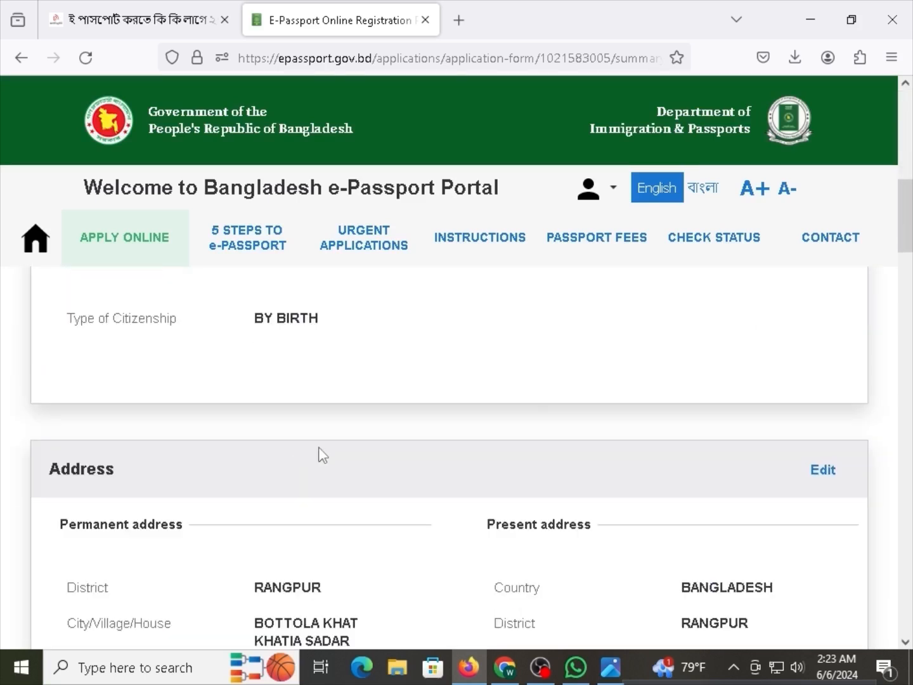
scroll(321, 453, "down", 7)
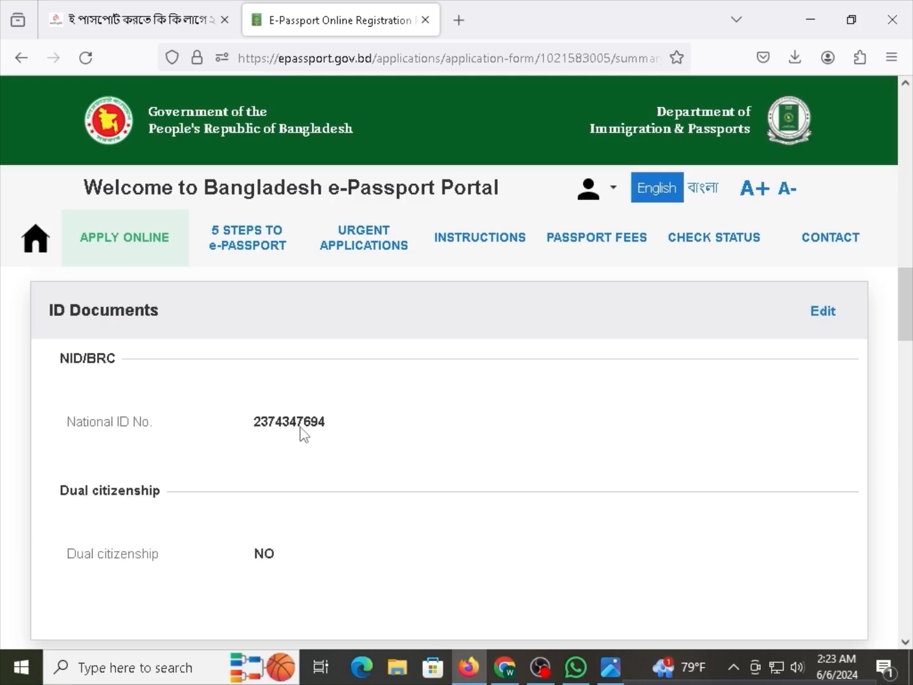
scroll(300, 426, "down", 5)
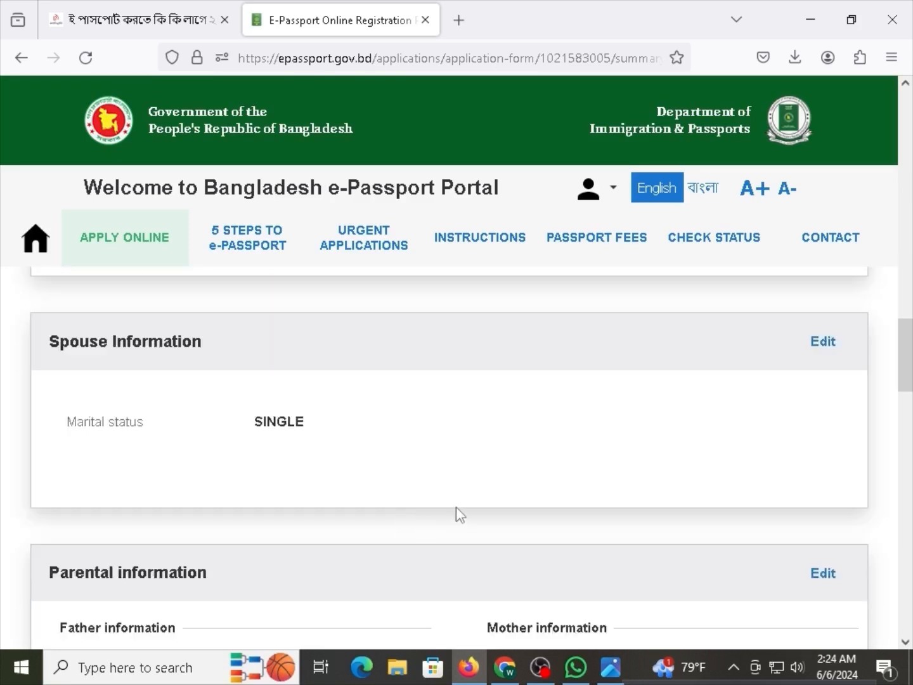
scroll(456, 507, "down", 5)
Check the nationality value and continue down to the Declaration of consent.
left_click_drag(721, 321, 734, 317)
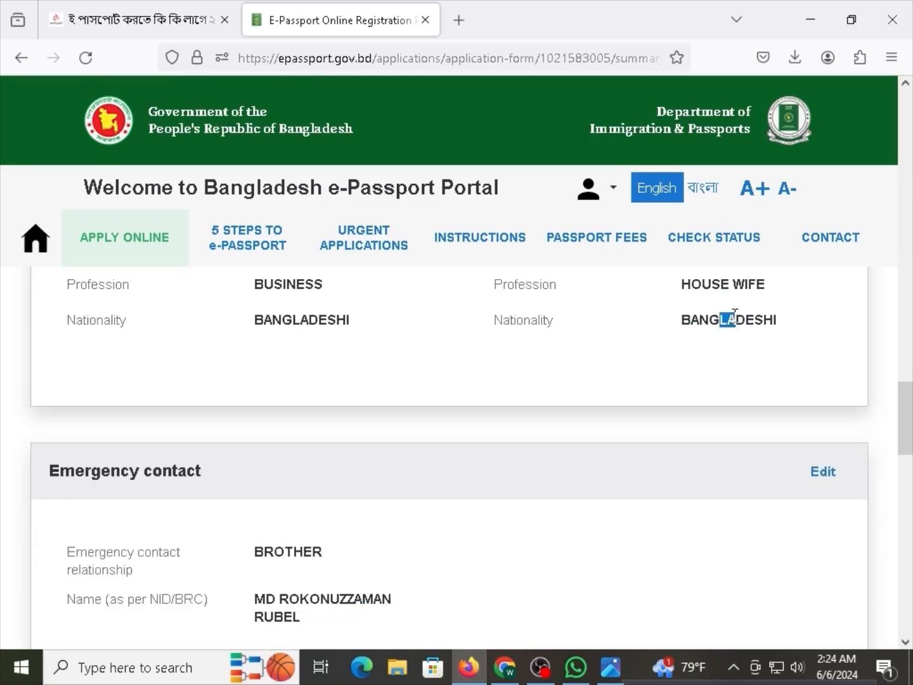
left_click(393, 430)
scroll(362, 460, "down", 4)
scroll(387, 452, "up", 1)
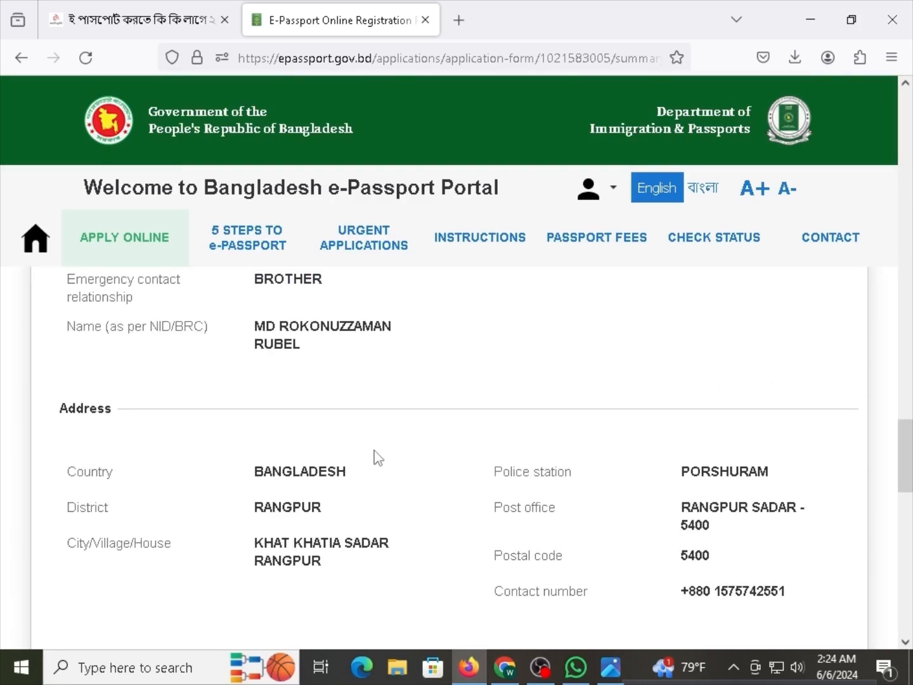
scroll(412, 452, "down", 10)
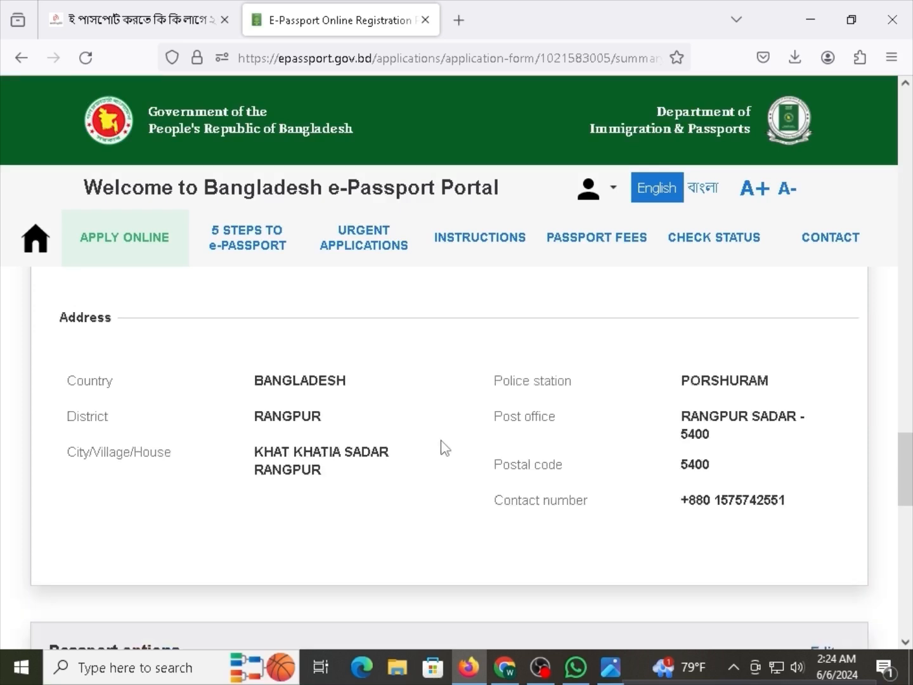
scroll(409, 458, "down", 3)
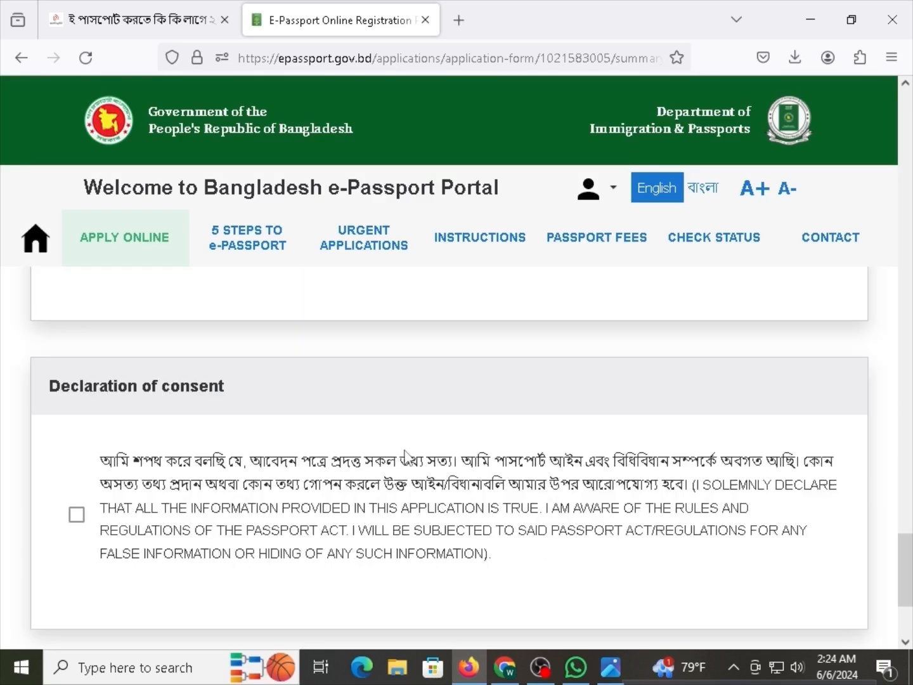
left_click_drag(71, 296, 118, 299)
left_click(158, 303)
left_click(143, 306)
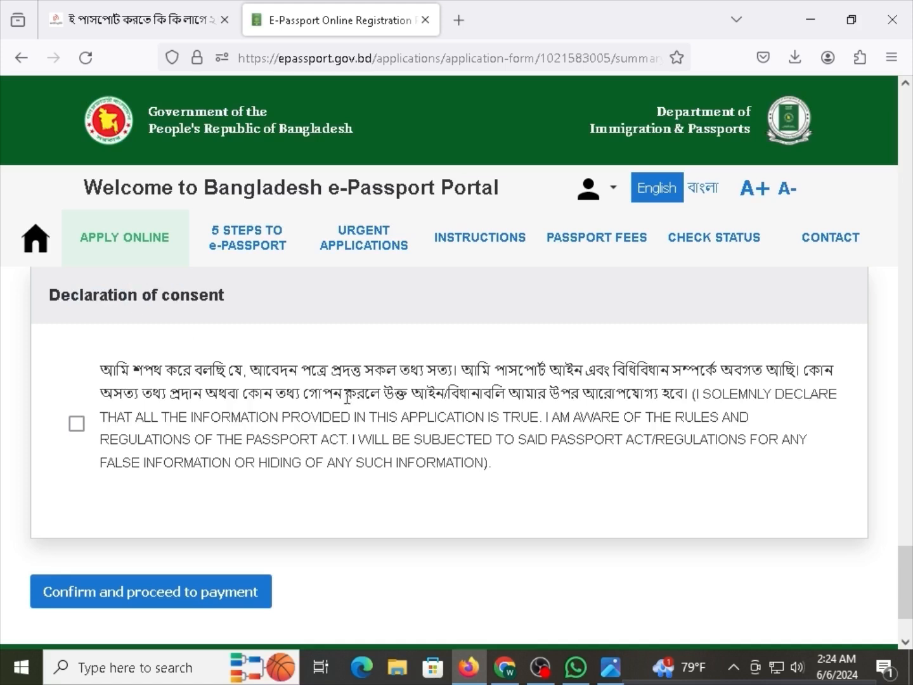
Tick the consent box, then confirm the data's correctness in the prompt to reach payment.
left_click(77, 424)
left_click(177, 598)
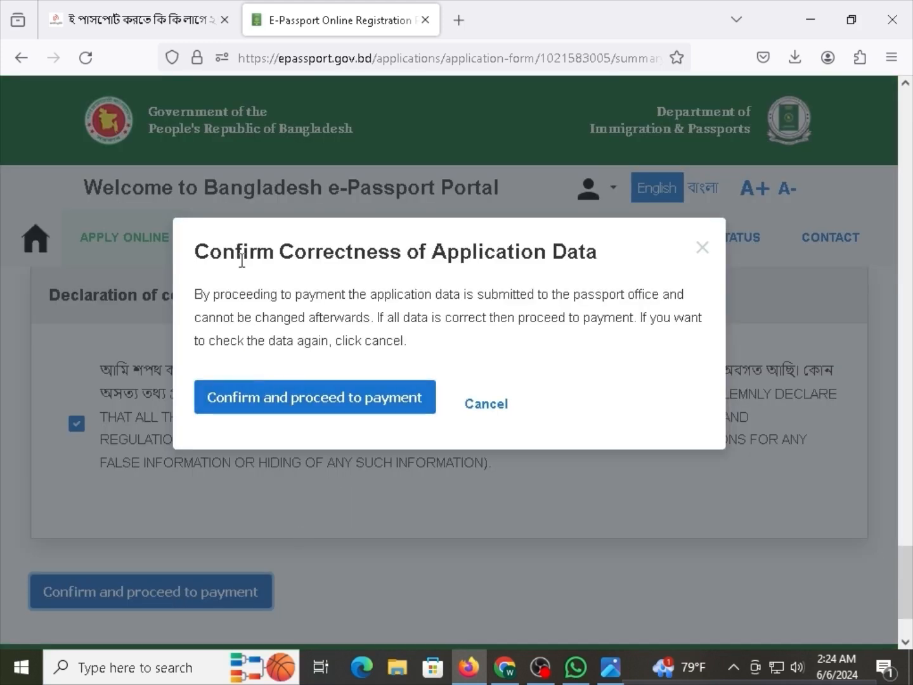
left_click_drag(242, 256, 378, 254)
left_click(392, 263)
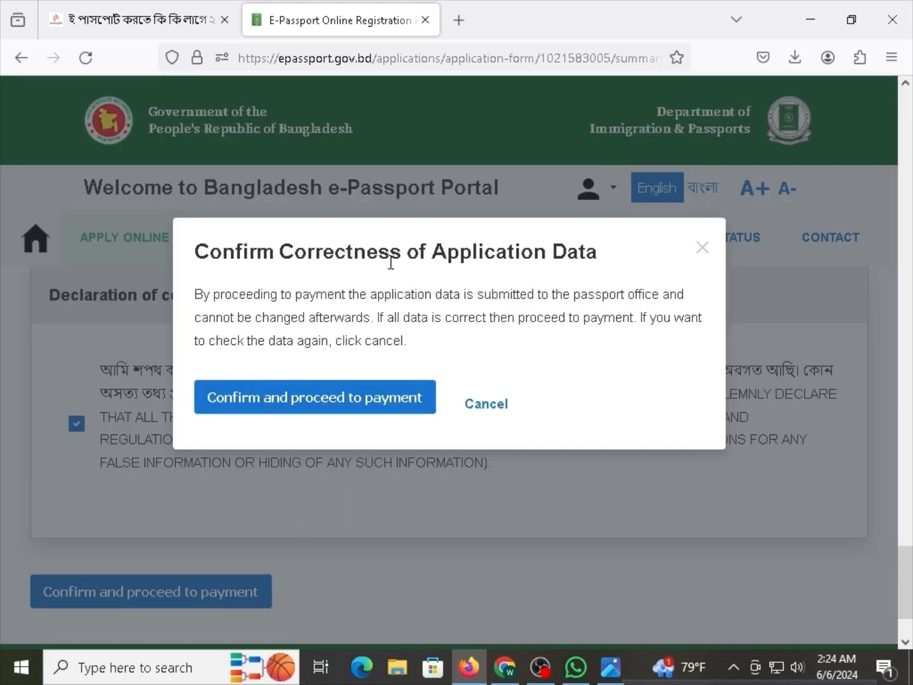
left_click_drag(460, 253, 567, 251)
left_click(515, 273)
left_click(270, 400)
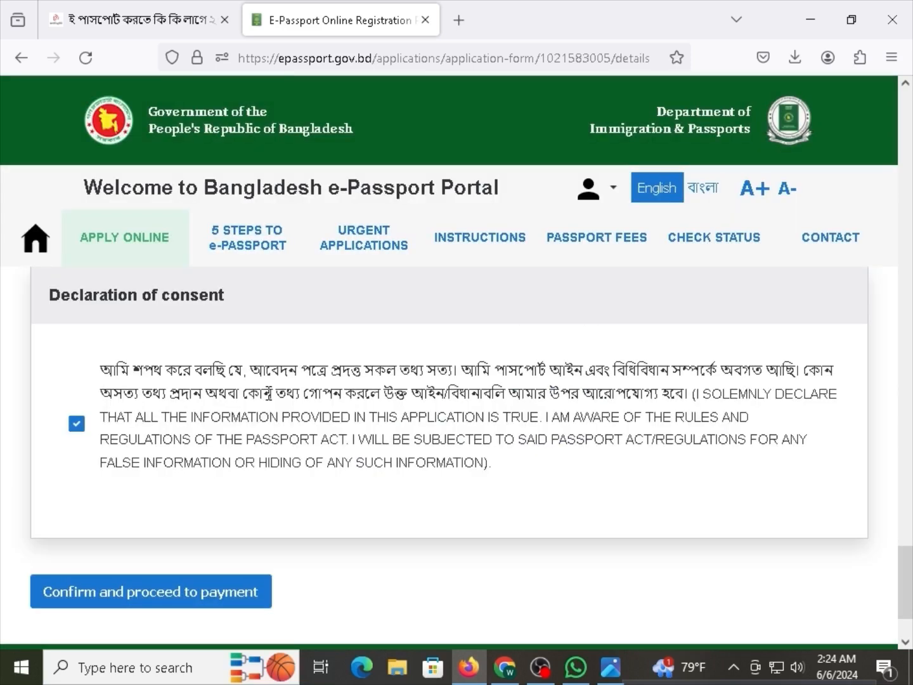
Scroll the payment page and check the application's Waiting for Payment status.
scroll(326, 416, "down", 1)
scroll(323, 418, "up", 1)
scroll(191, 482, "down", 2)
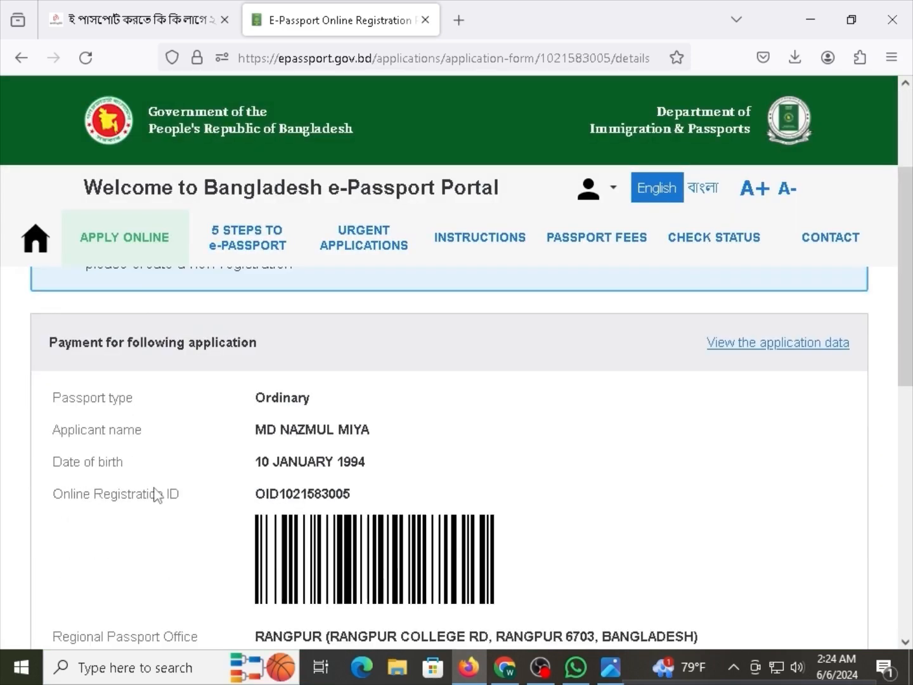
scroll(219, 504, "down", 7)
scroll(200, 495, "up", 1)
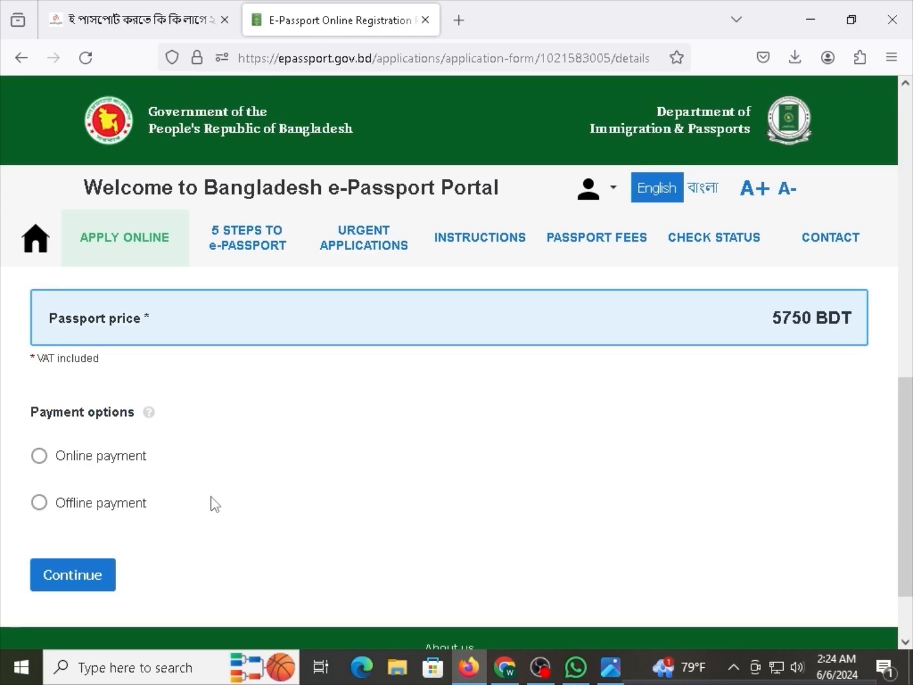
scroll(220, 505, "up", 10)
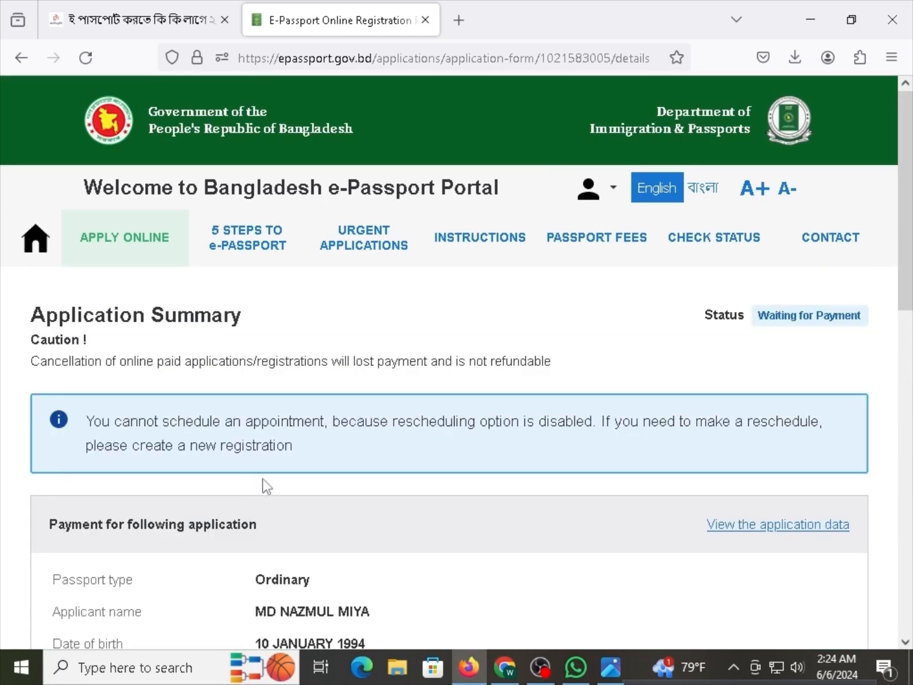
left_click_drag(848, 316, 774, 321)
left_click(525, 386)
scroll(444, 400, "down", 7)
Try online, then offline A-CHALLAN payment and continue, reading the rescheduling notice.
left_click(97, 368)
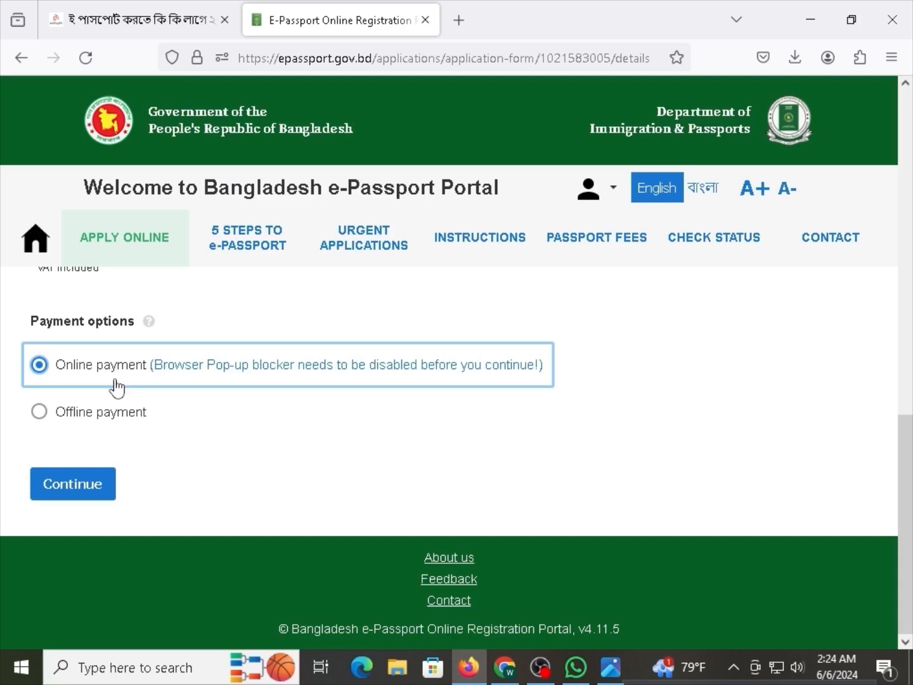
left_click(113, 413)
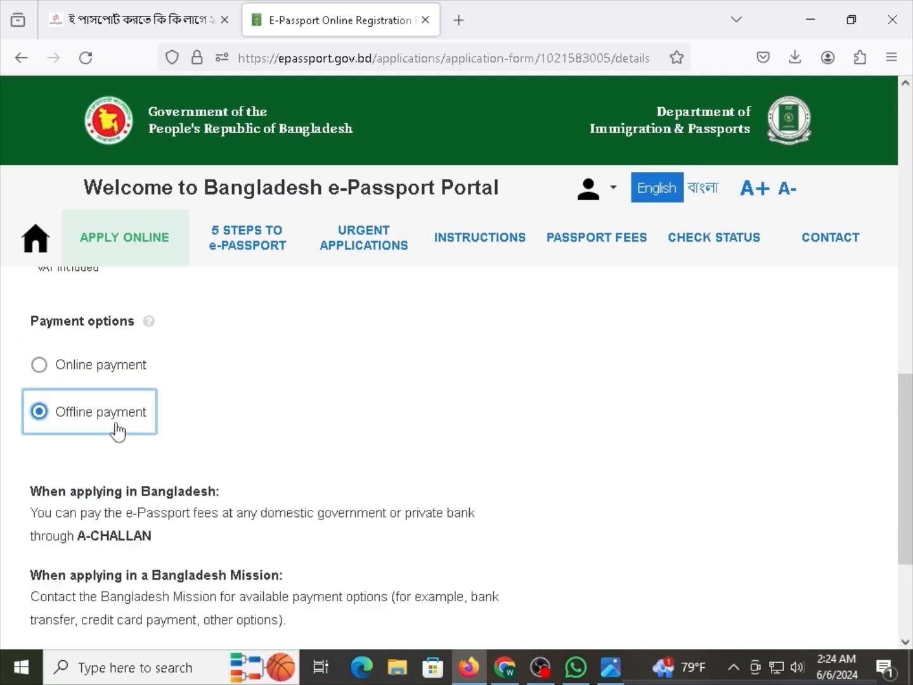
scroll(140, 478, "down", 2)
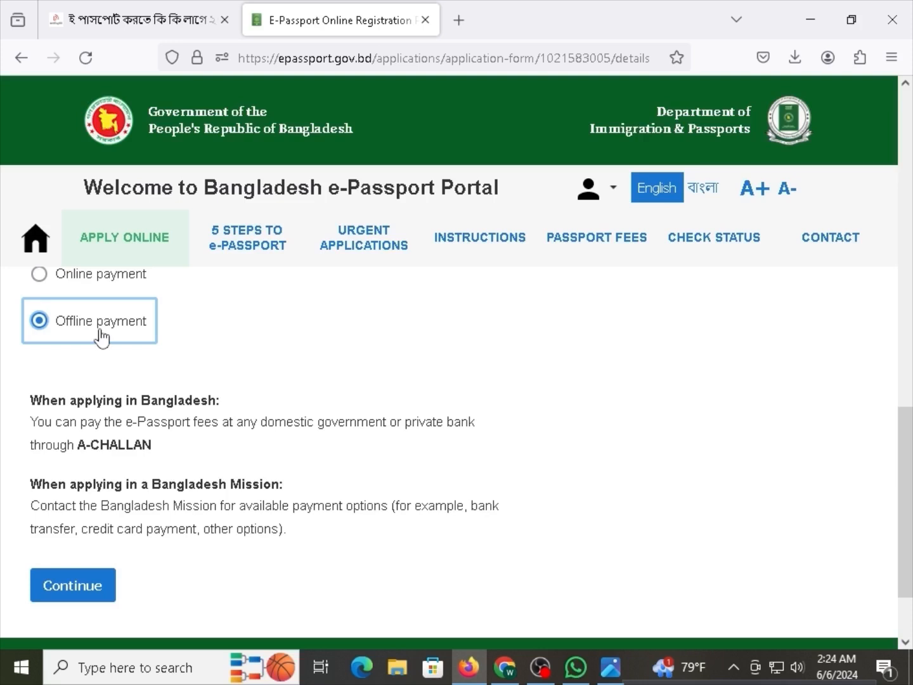
left_click(76, 590)
scroll(396, 416, "up", 10)
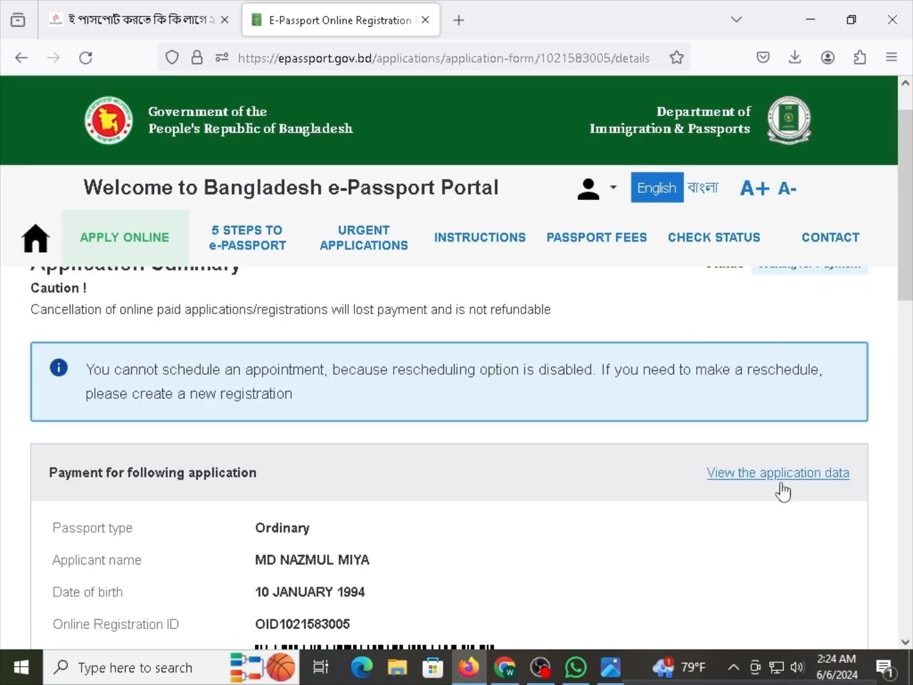
scroll(780, 501, "down", 3)
scroll(780, 502, "up", 4)
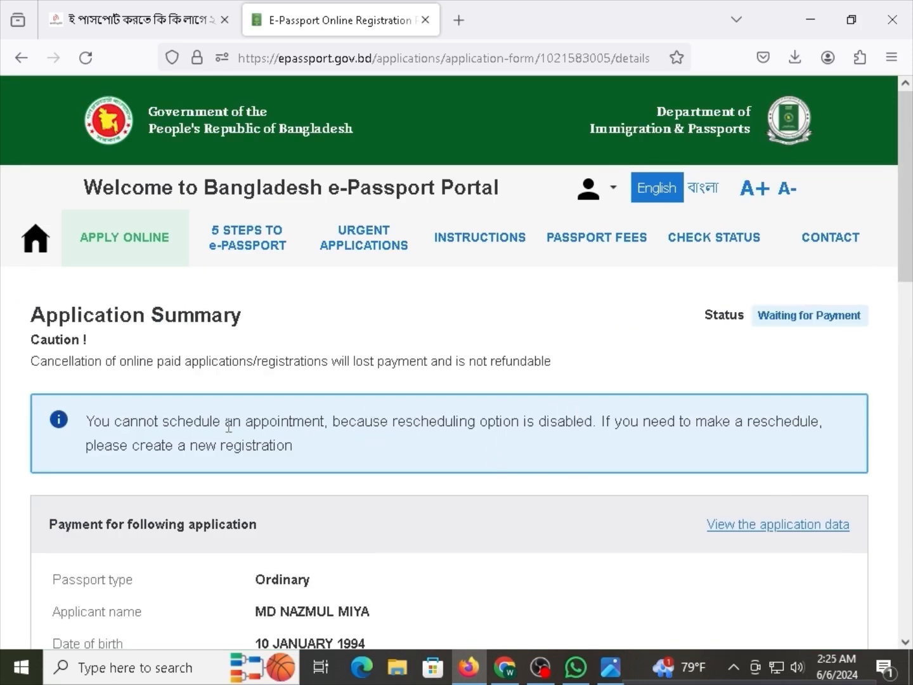
left_click_drag(282, 423, 354, 423)
left_click(484, 427)
Settle on online payment for the 5750 BDT fee and continue to EKPay.
scroll(343, 483, "down", 12)
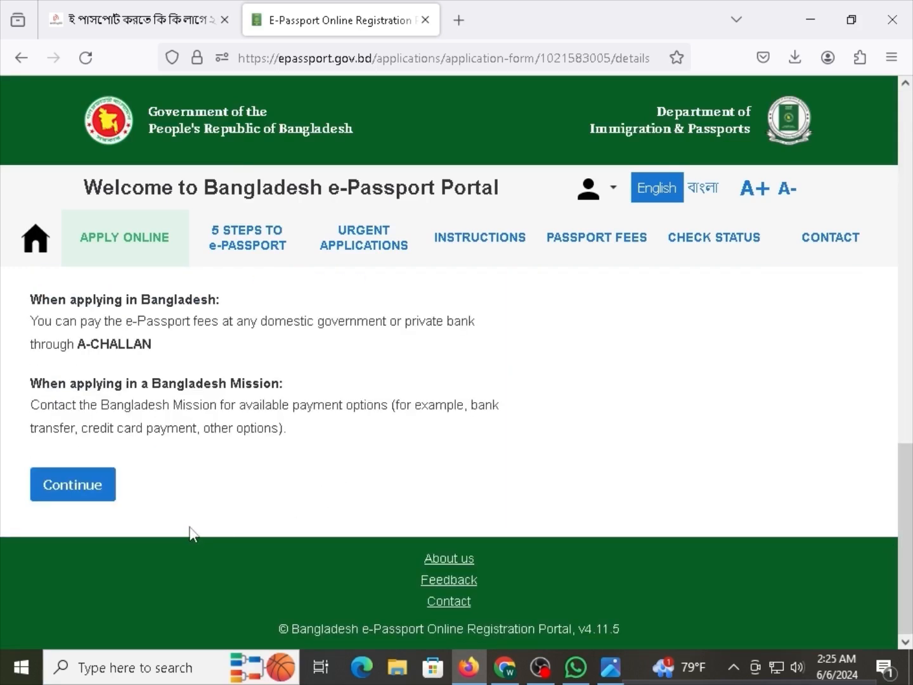
scroll(134, 435, "up", 2)
left_click_drag(100, 436, 78, 437)
left_click(151, 439)
left_click(89, 455)
scroll(109, 466, "up", 3)
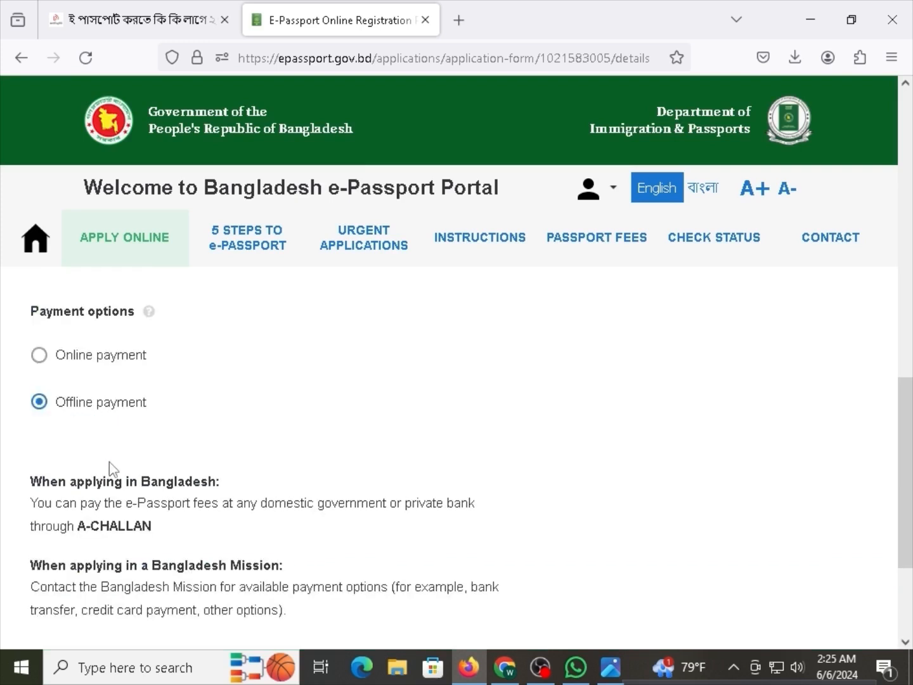
left_click(96, 451)
scroll(143, 504, "down", 2)
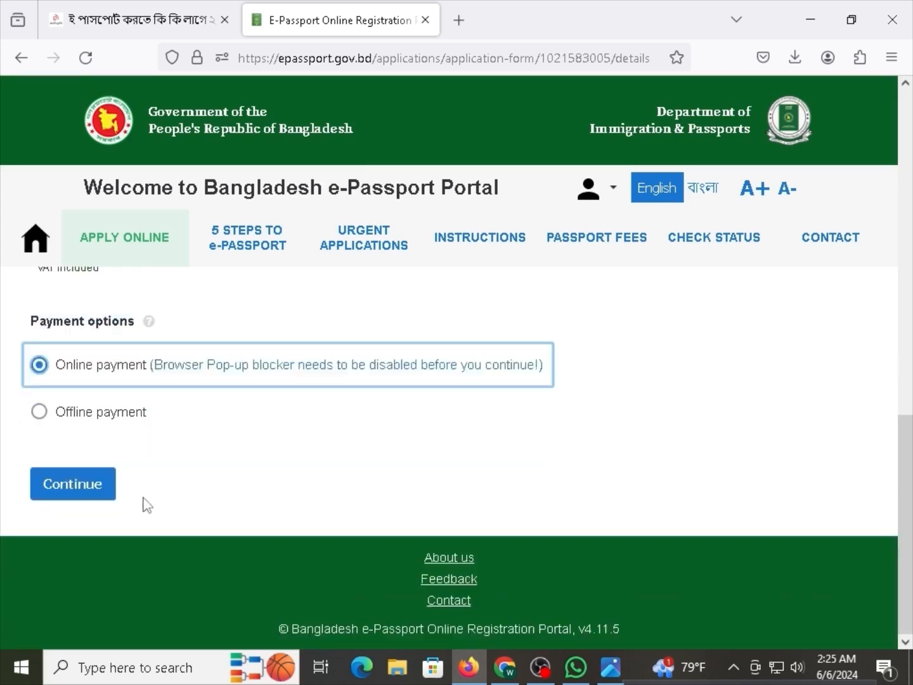
right_click(92, 486)
left_click(73, 434)
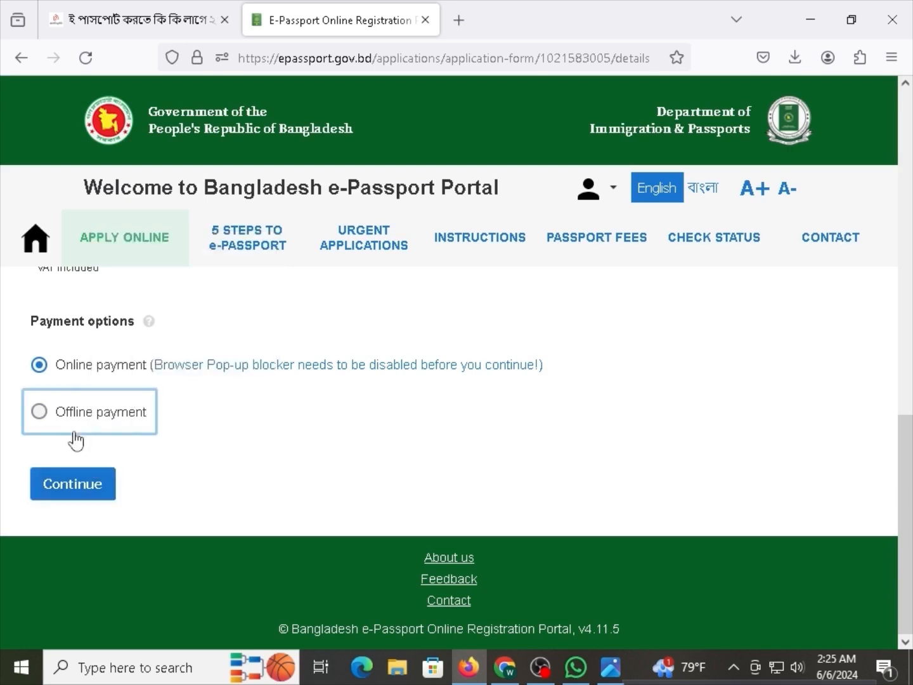
left_click(73, 374)
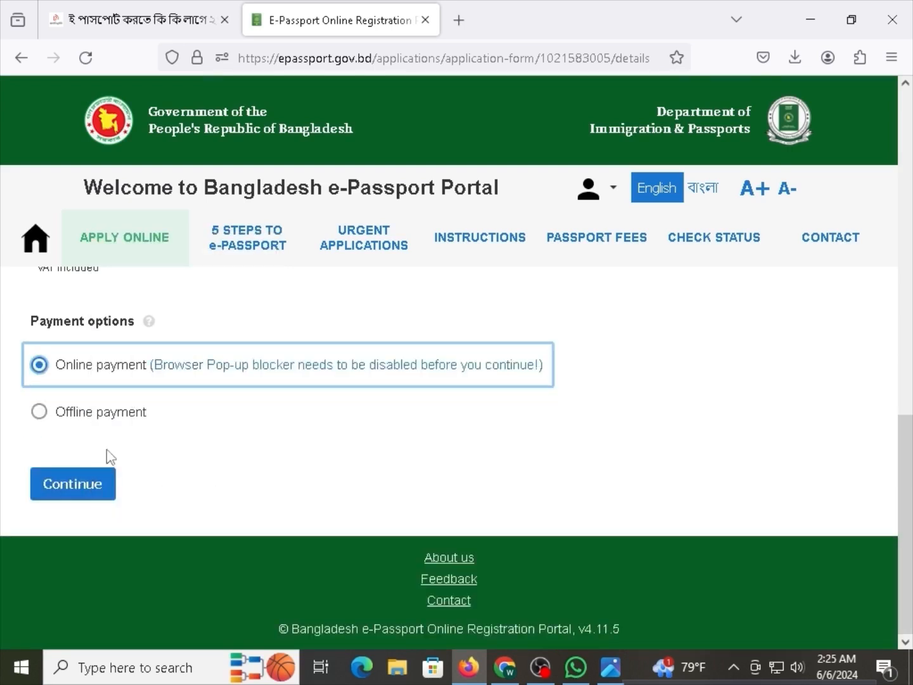
left_click(112, 498)
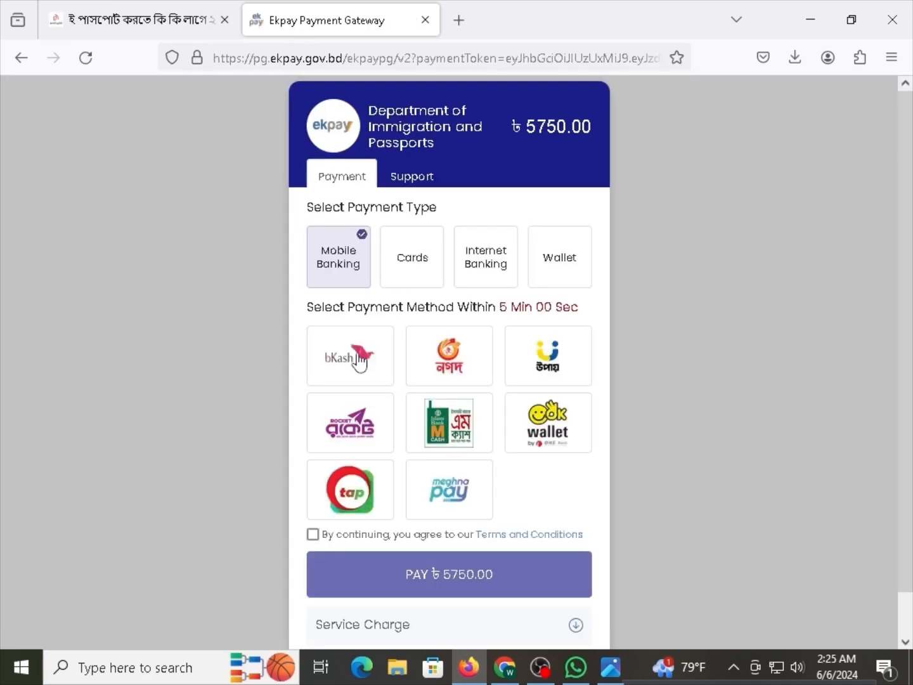
Select the bKash tile, tick Terms and Conditions, and pay ৳5763.80.
left_click(359, 364)
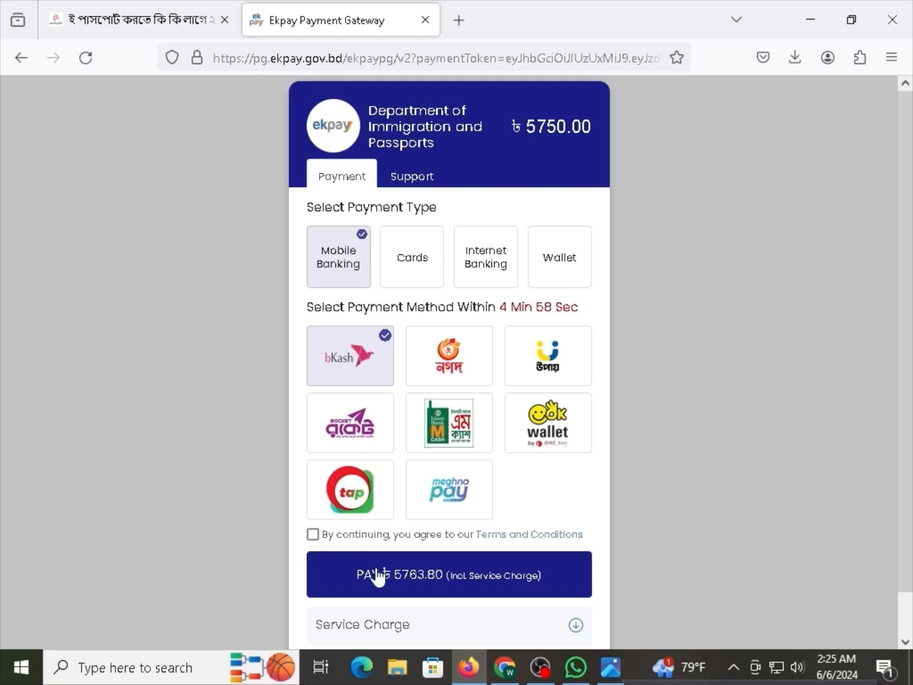
left_click(442, 593)
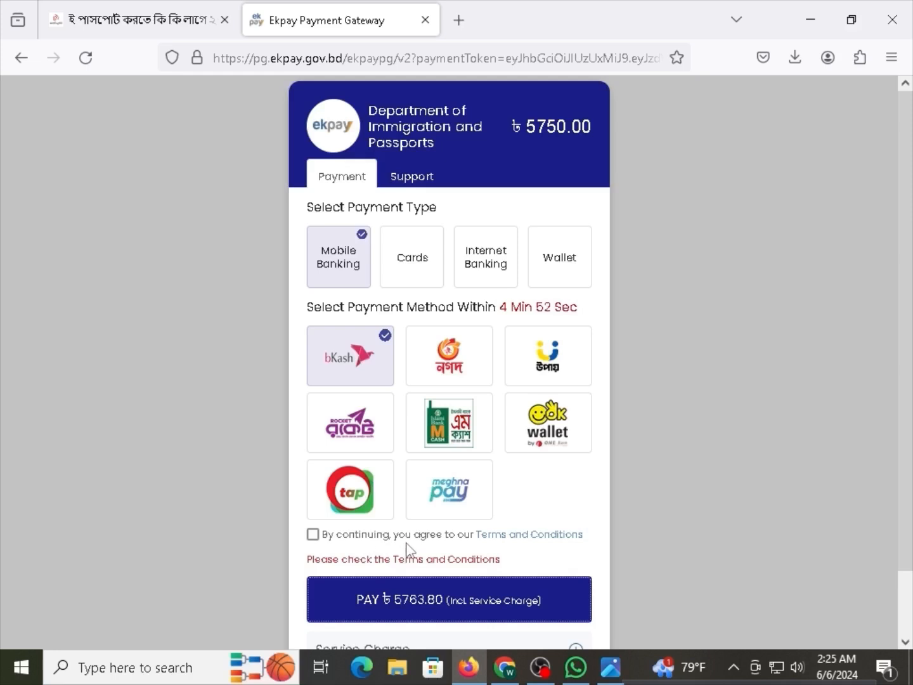
left_click(318, 538)
left_click(319, 538)
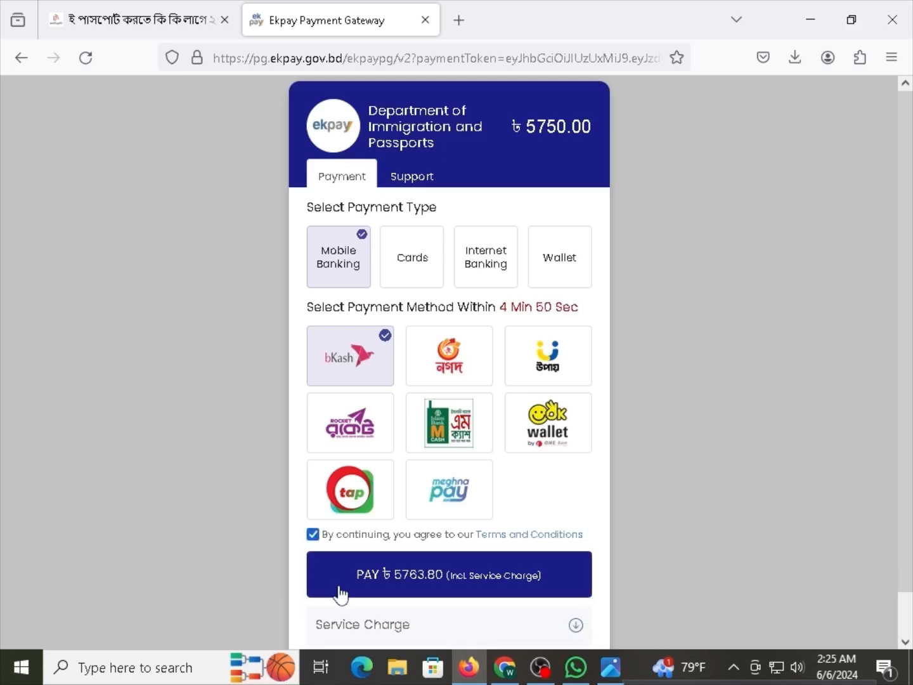
left_click(340, 592)
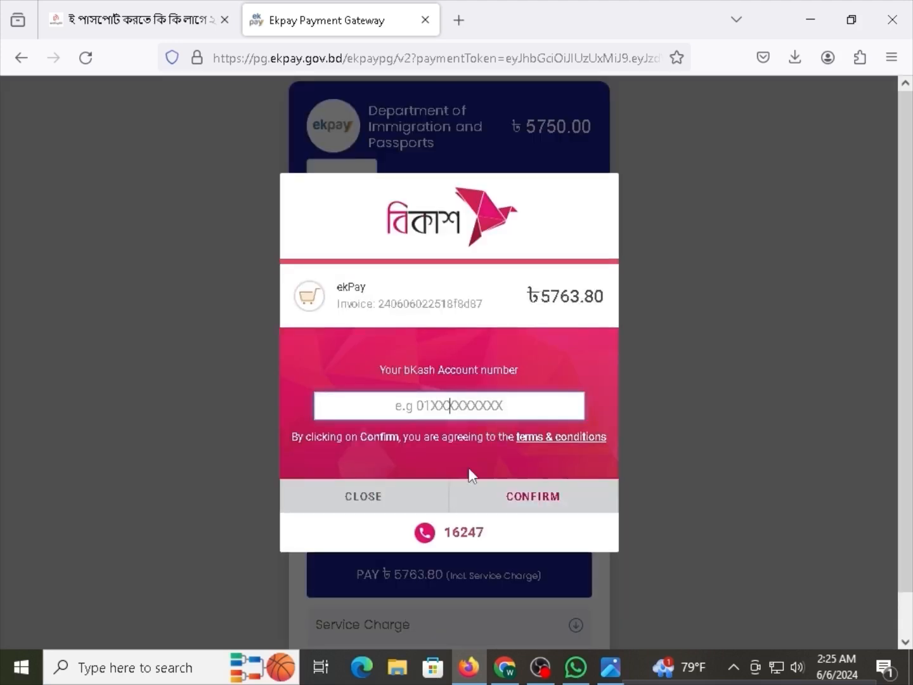
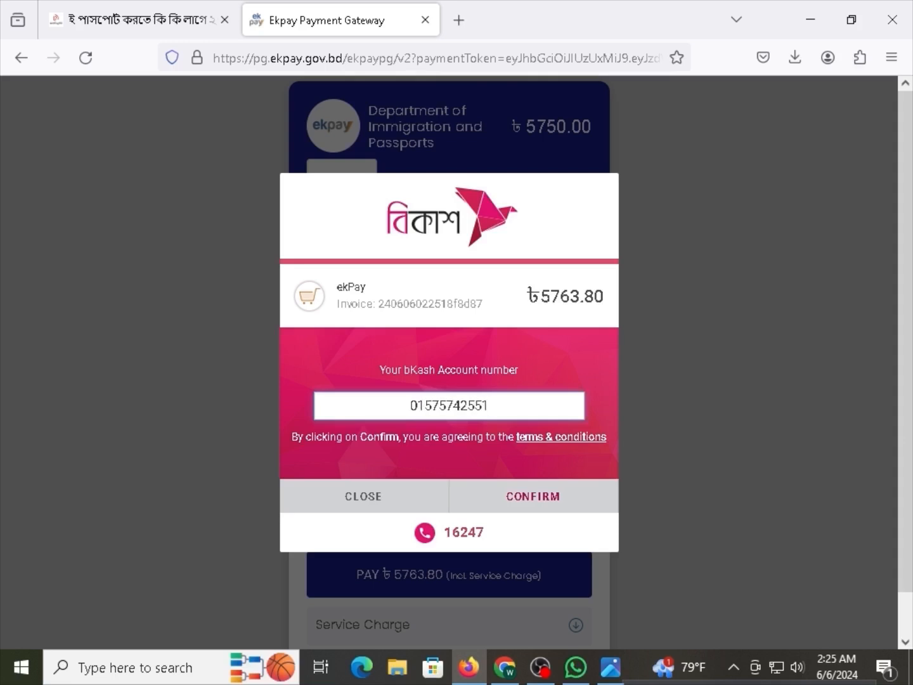
Enter the bKash account number, then cancel the payment with CLOSE and YES.
key("Return")
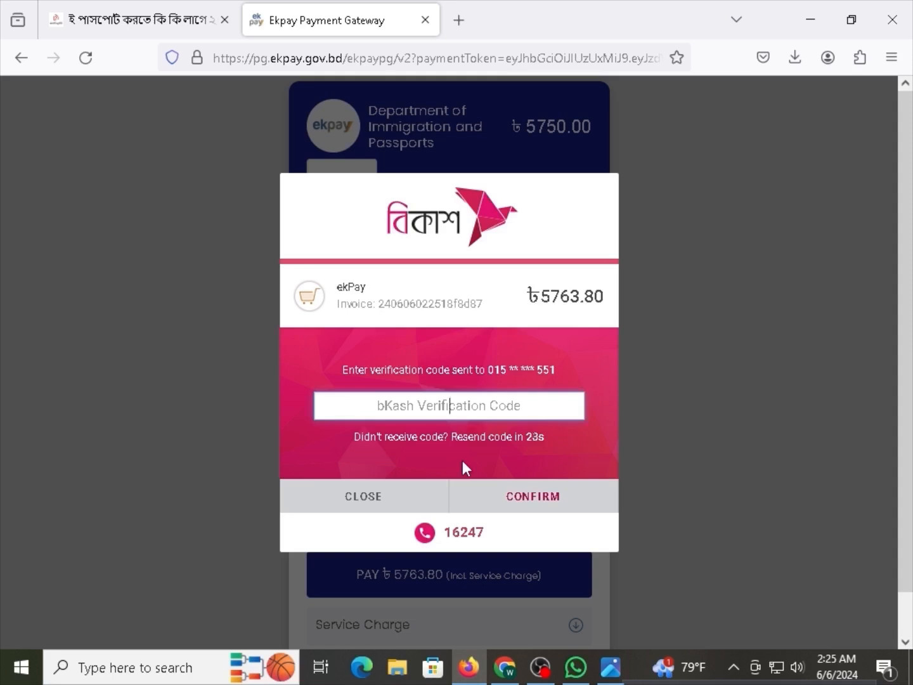
left_click(368, 505)
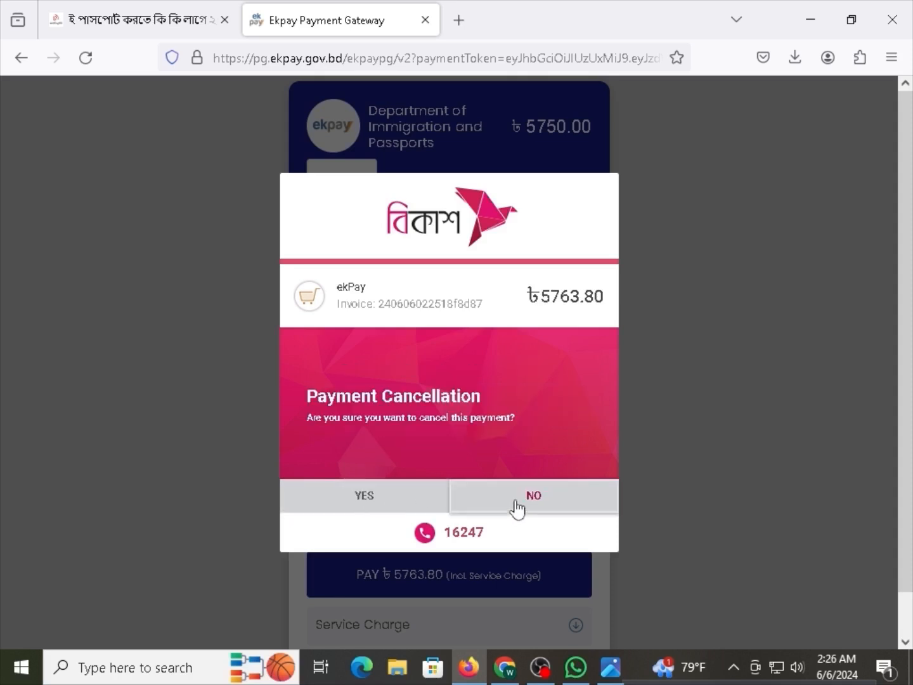
left_click(516, 509)
left_click(416, 510)
left_click(390, 491)
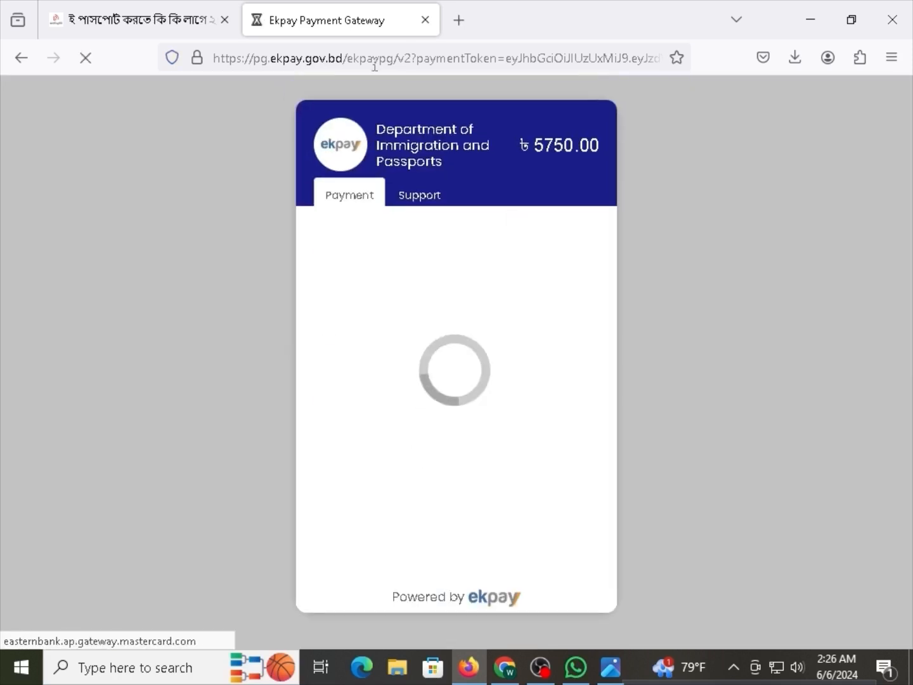
Load epassport.gov.bd in a new tab and close the Ekpay payment gateway tab.
left_click(140, 20)
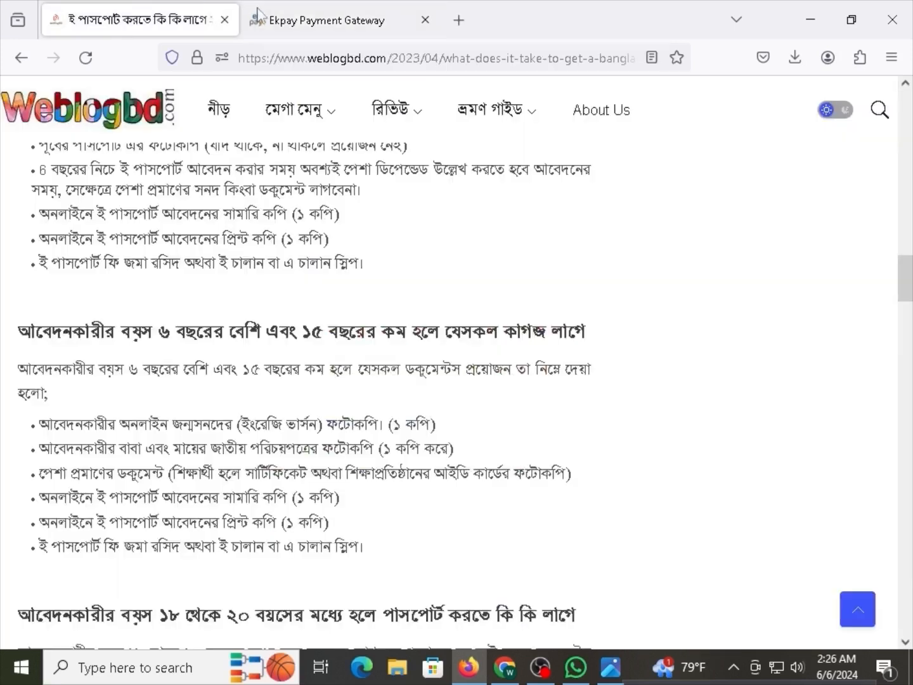
left_click(306, 11)
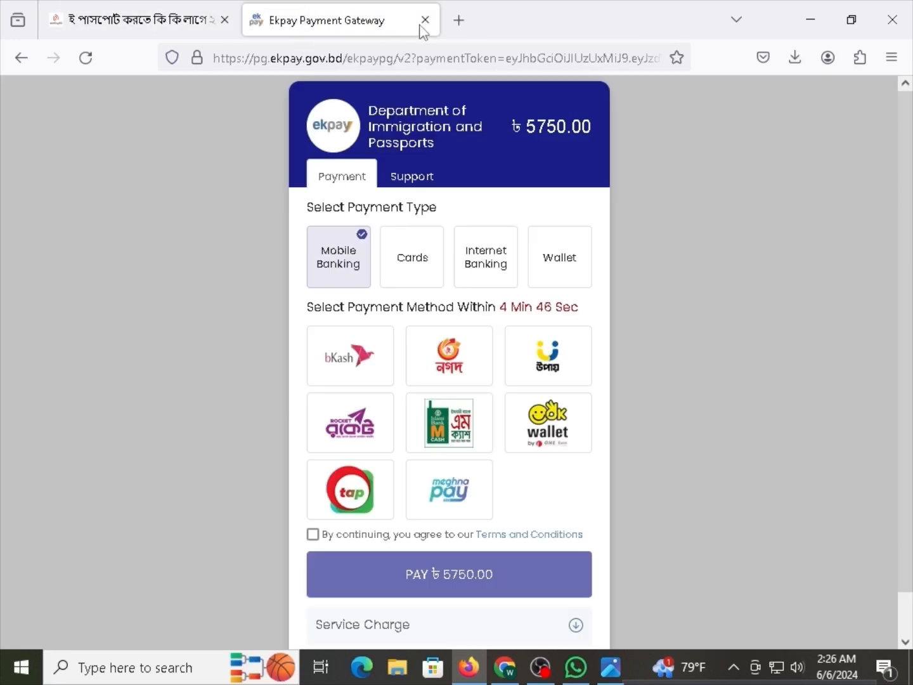
left_click(458, 21)
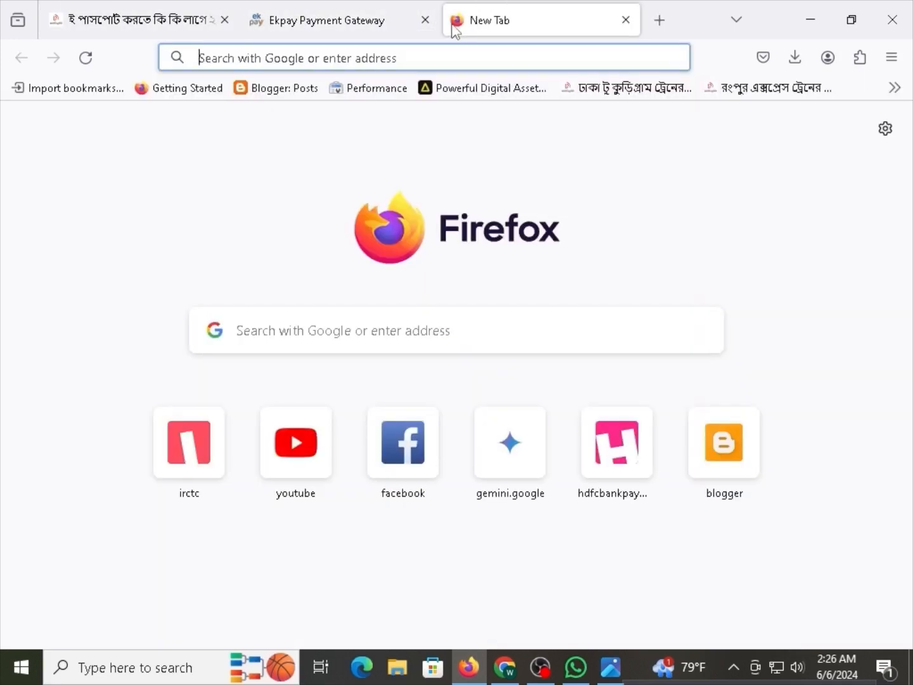
type("e")
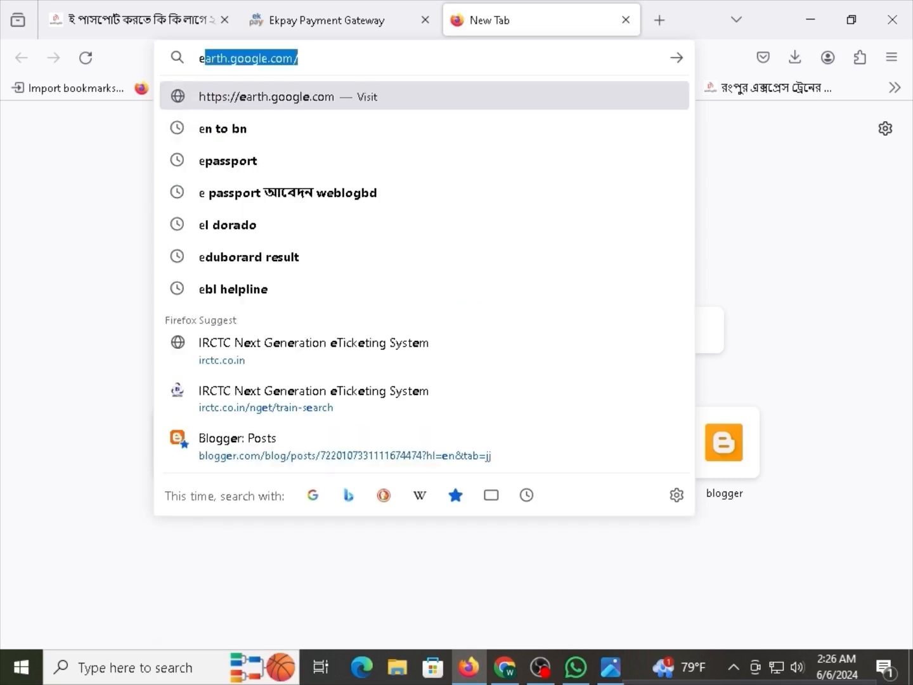
type("passpo")
key("Return")
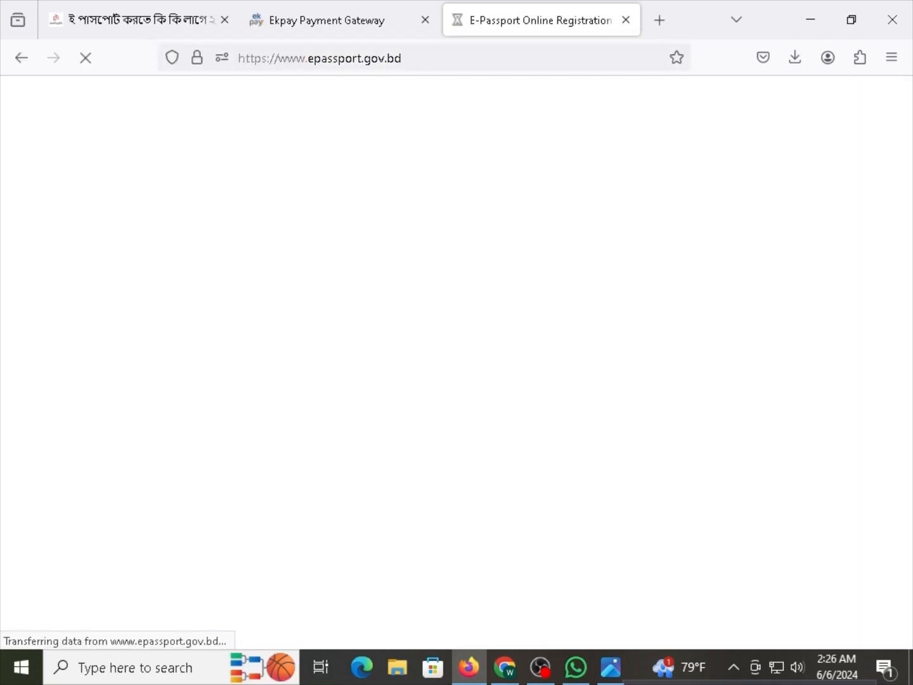
left_click(418, 9)
left_click(426, 20)
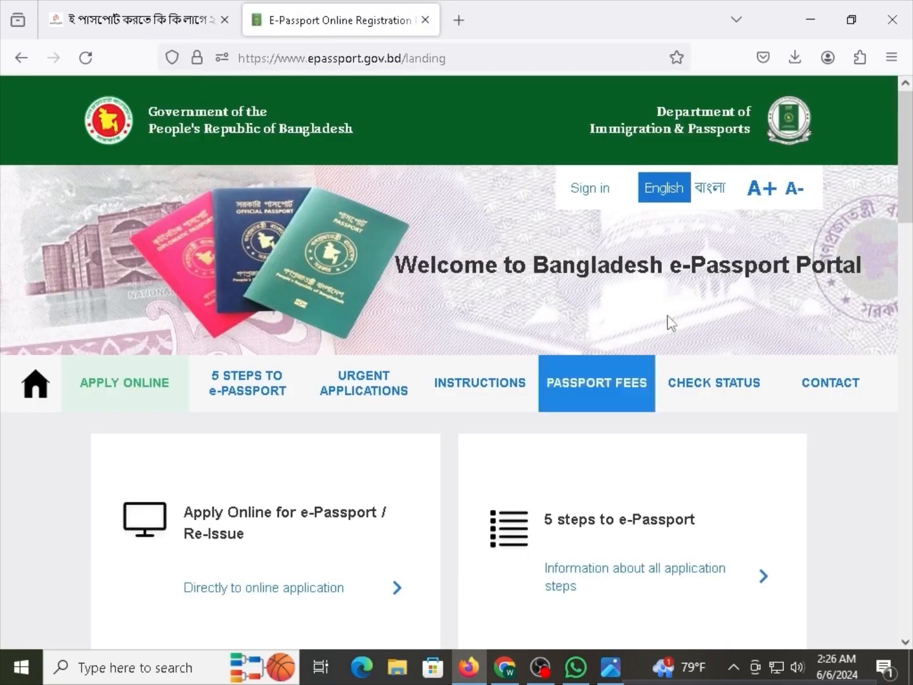
Sign in to the portal with the saved login after ticking the I am human check.
left_click(585, 188)
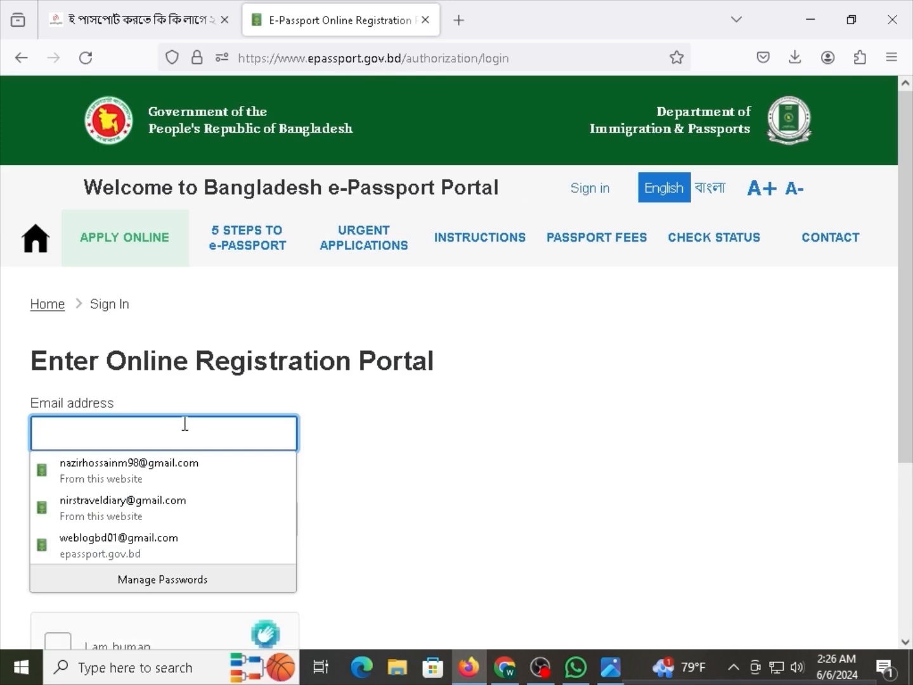
left_click(153, 557)
left_click(57, 643)
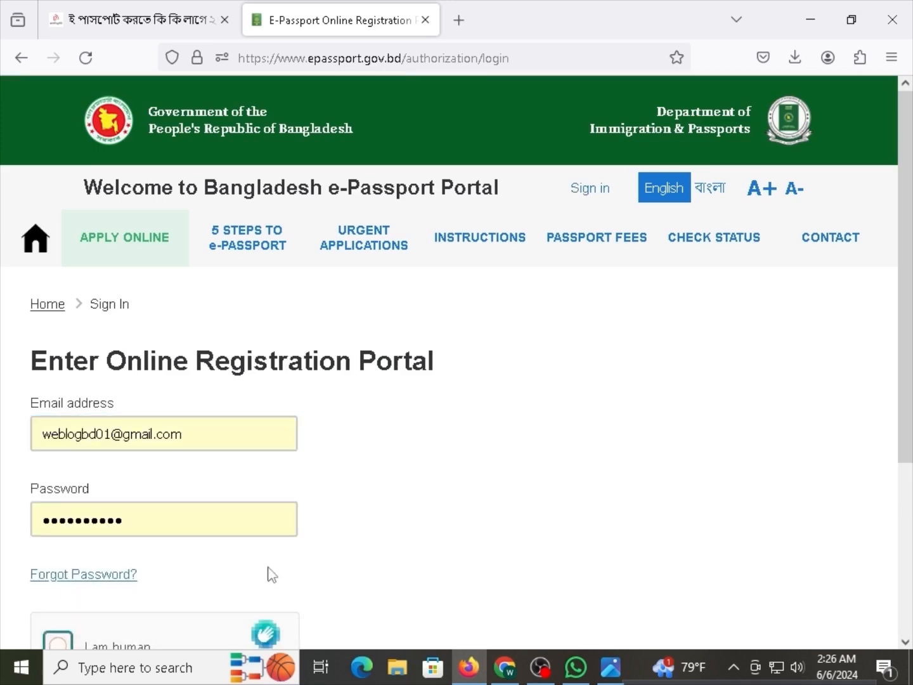
scroll(272, 574, "down", 3)
left_click(95, 626)
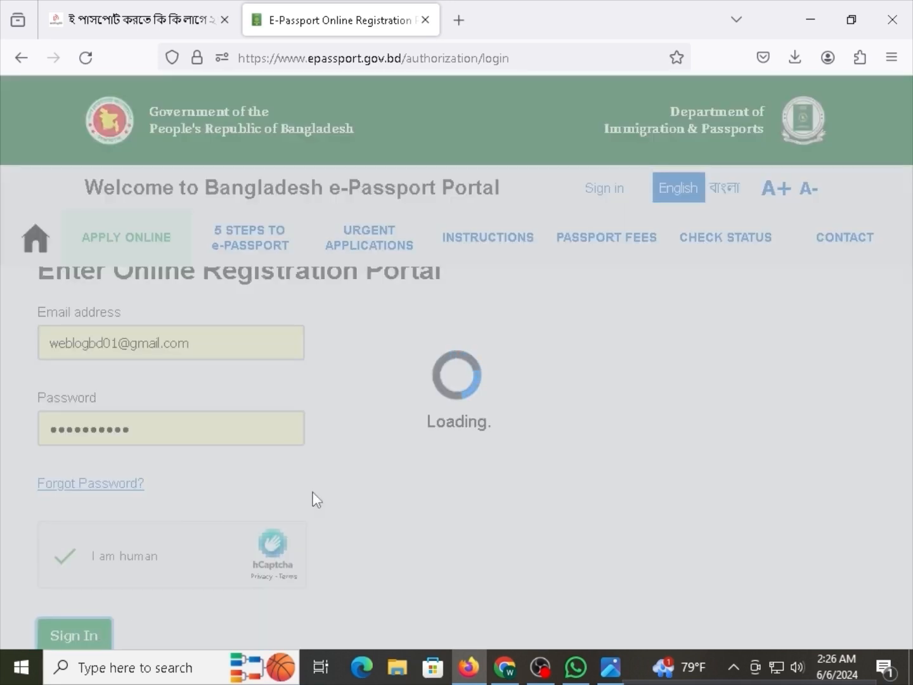
scroll(343, 456, "down", 3)
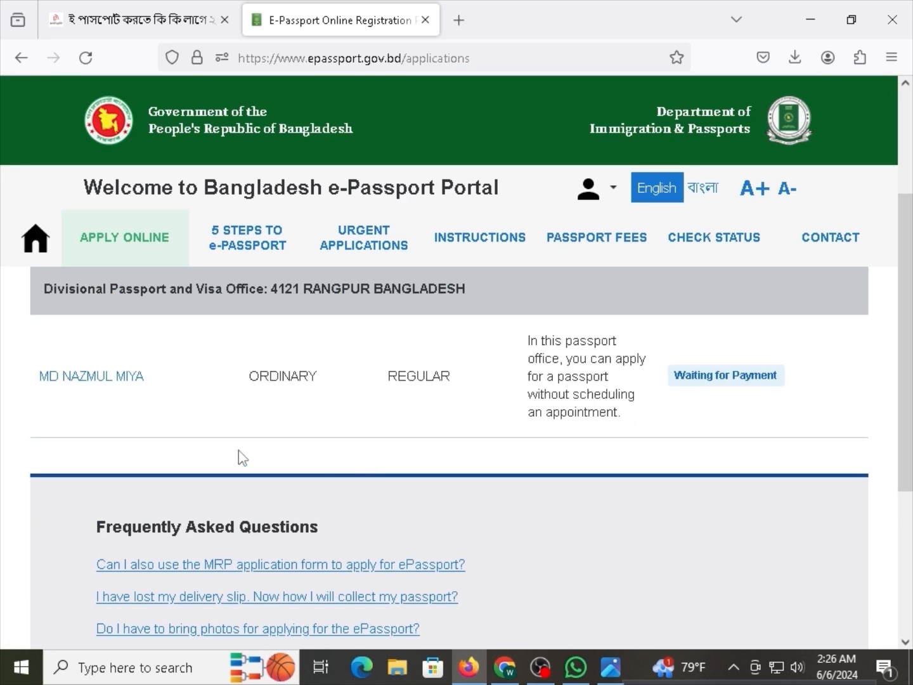
Open the applicant's Application Summary and read the 'Please wait … payment process was interrupted' warning.
left_click(61, 387)
scroll(245, 437, "down", 5)
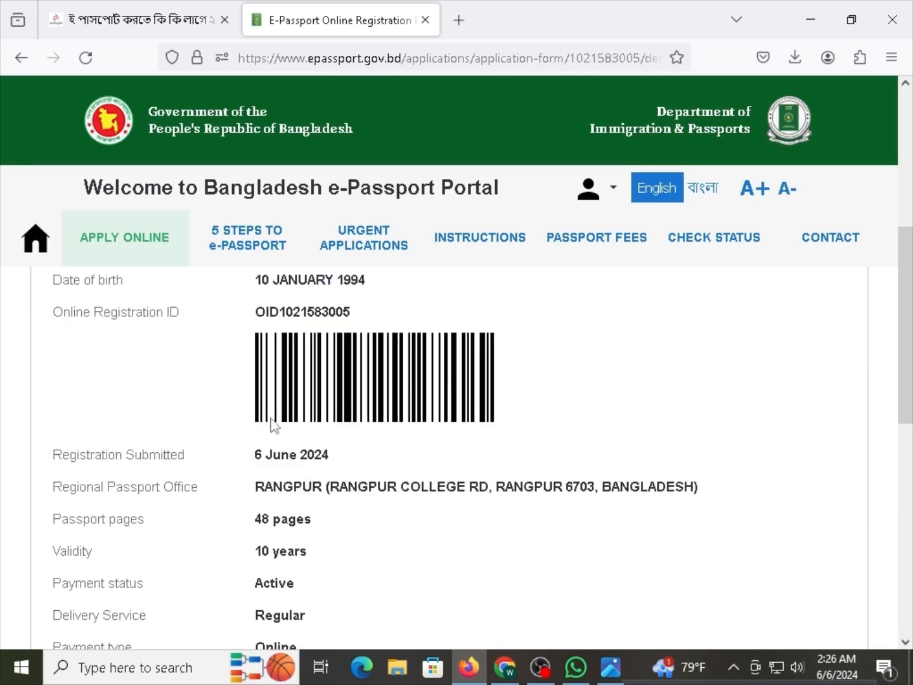
scroll(273, 430, "down", 5)
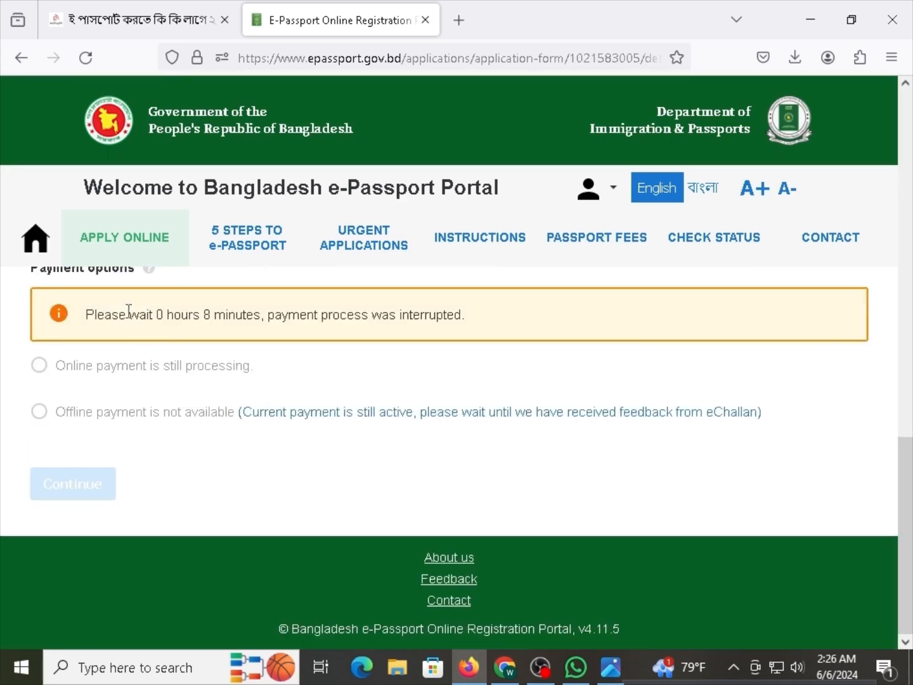
left_click_drag(149, 324, 192, 328)
left_click(184, 328)
left_click_drag(94, 316, 191, 314)
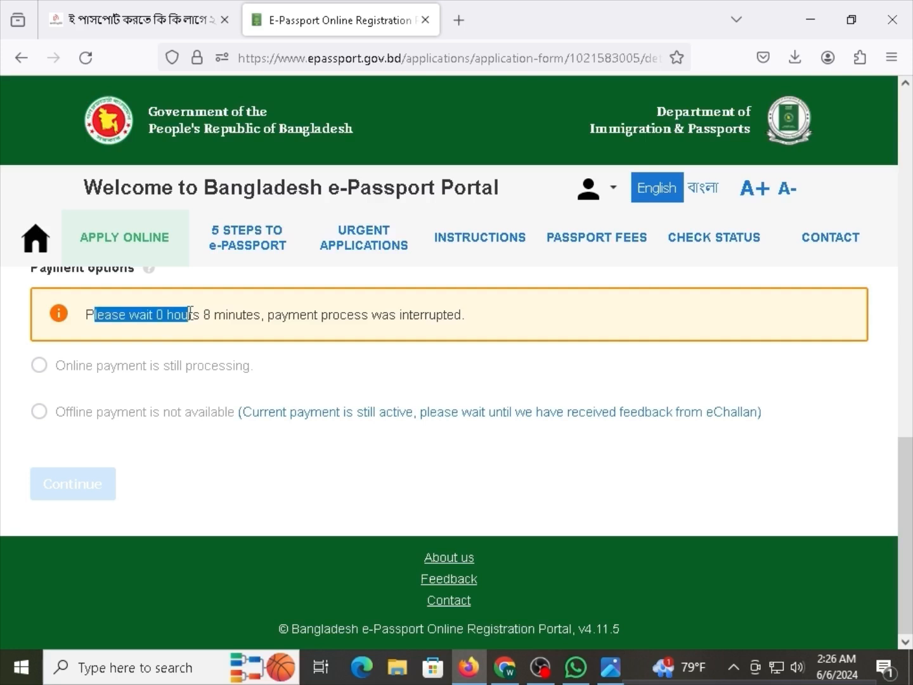
left_click(221, 322)
left_click_drag(282, 331, 333, 315)
left_click(331, 313)
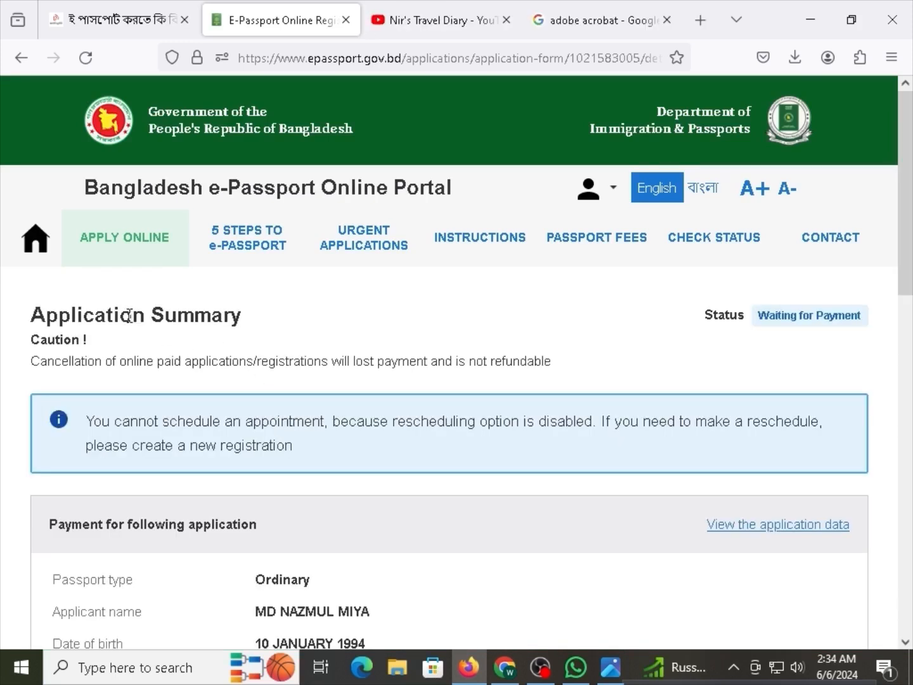
Read through the Caution text about cancellation on the Application Summary.
left_click_drag(56, 345, 71, 347)
left_click(79, 364)
left_click_drag(96, 369, 124, 369)
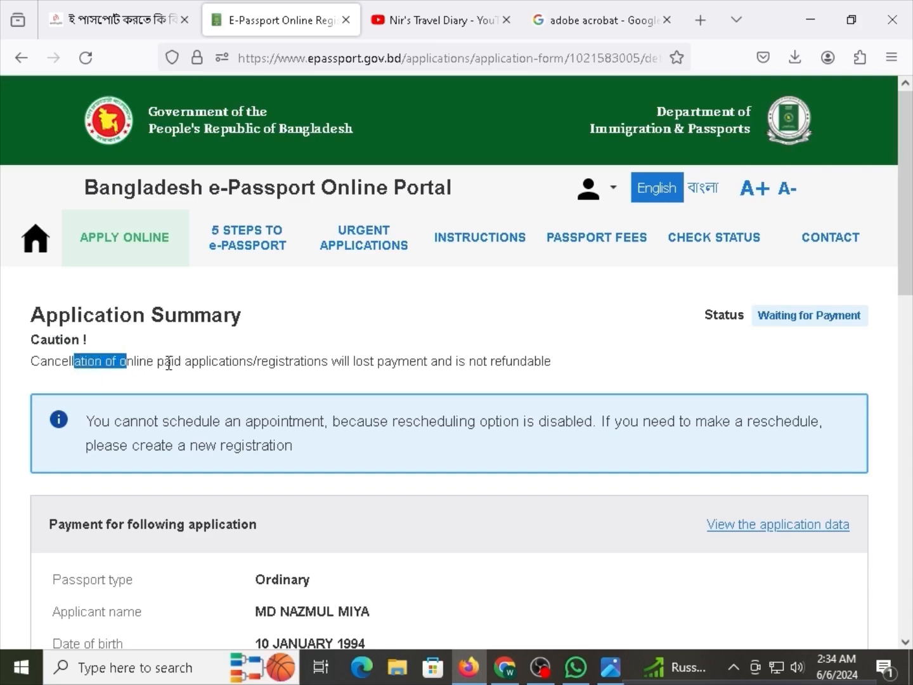
left_click_drag(306, 367, 522, 368)
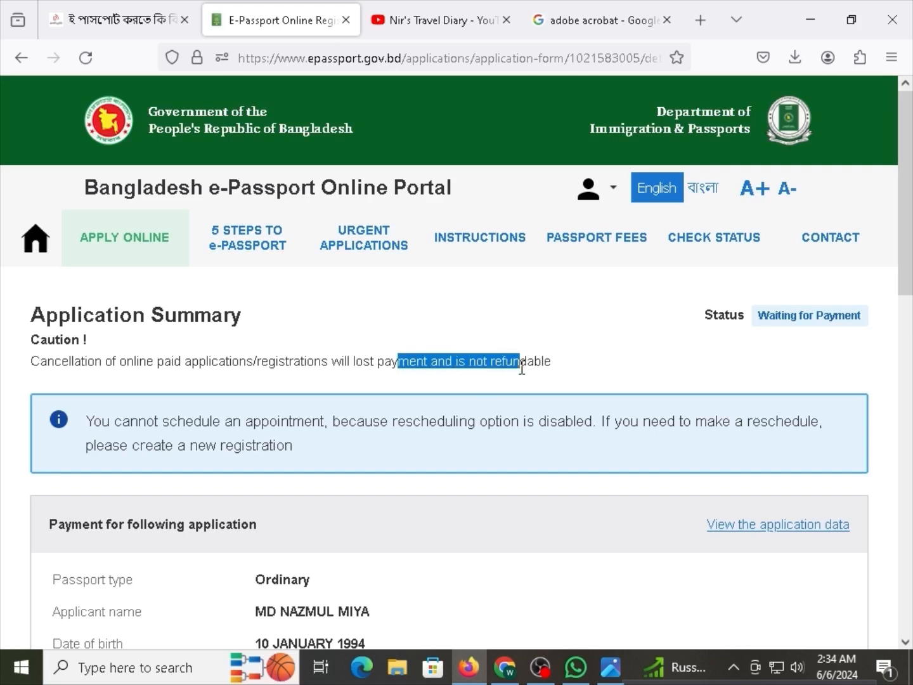
left_click(522, 369)
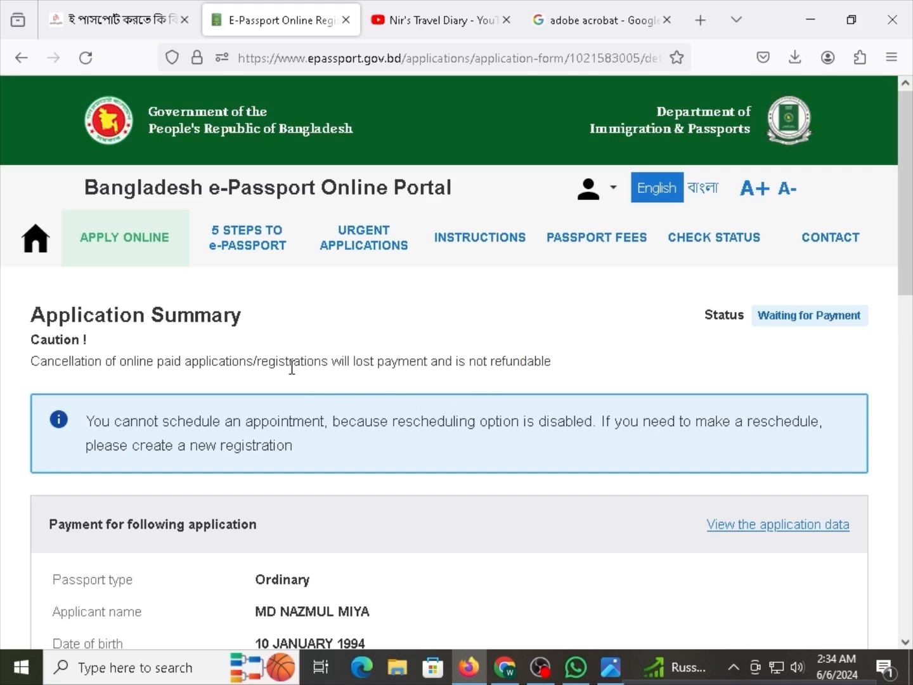
left_click_drag(181, 367, 287, 374)
left_click(191, 364)
left_click_drag(136, 367, 216, 373)
scroll(200, 476, "down", 10)
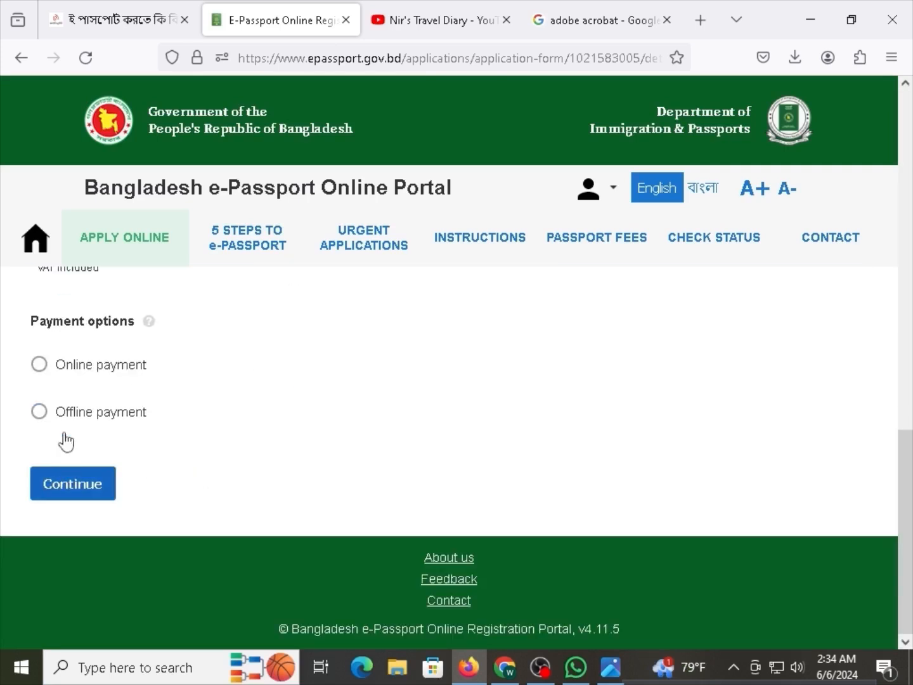
Select Online payment and check the applicant name and online registration ID.
left_click(51, 363)
scroll(317, 482, "up", 4)
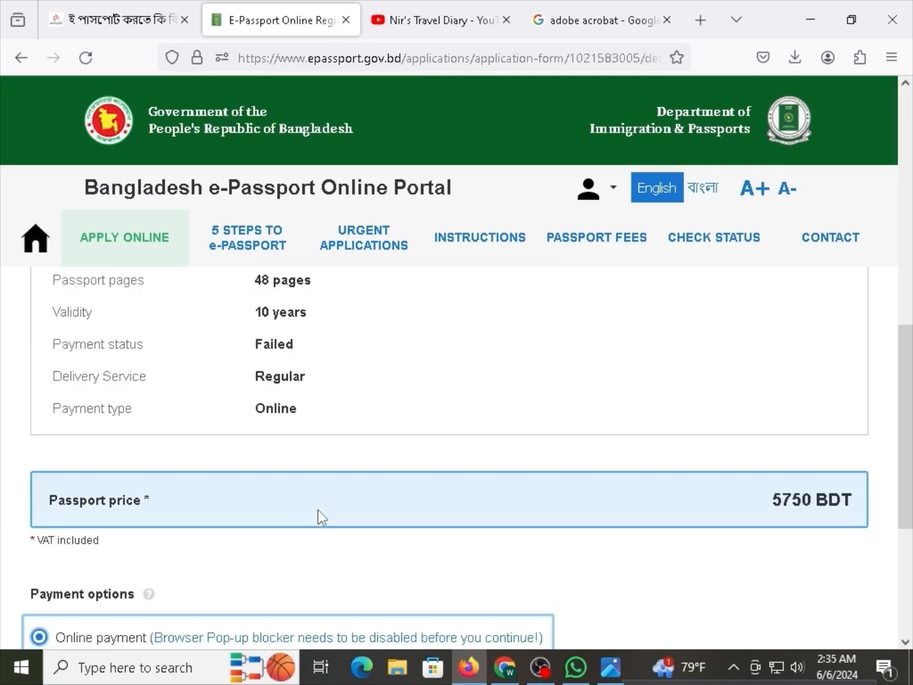
scroll(318, 510, "up", 4)
scroll(317, 512, "up", 5)
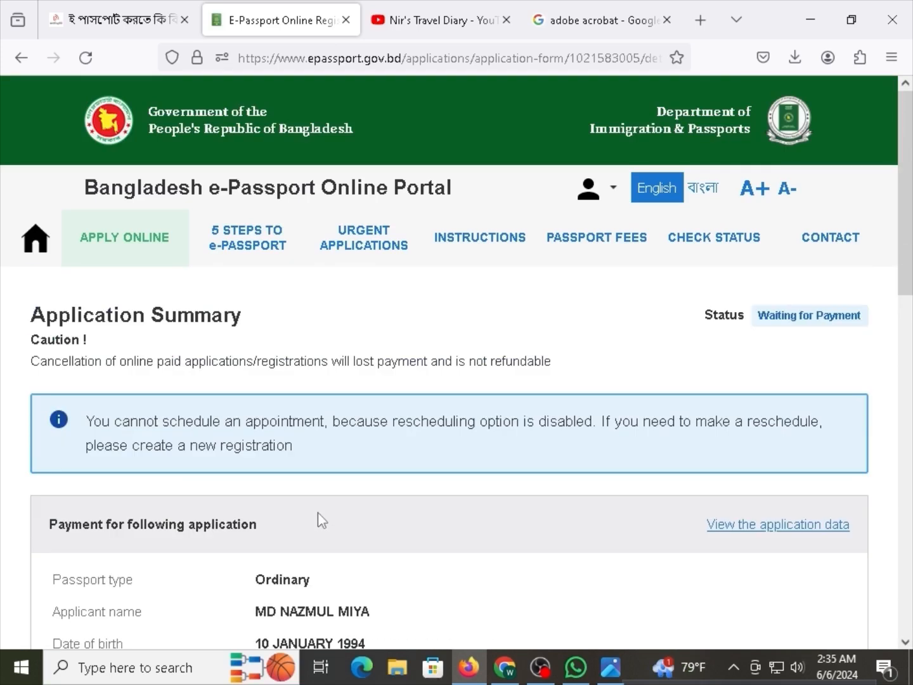
scroll(318, 512, "down", 4)
left_click_drag(290, 341, 359, 341)
left_click(358, 354)
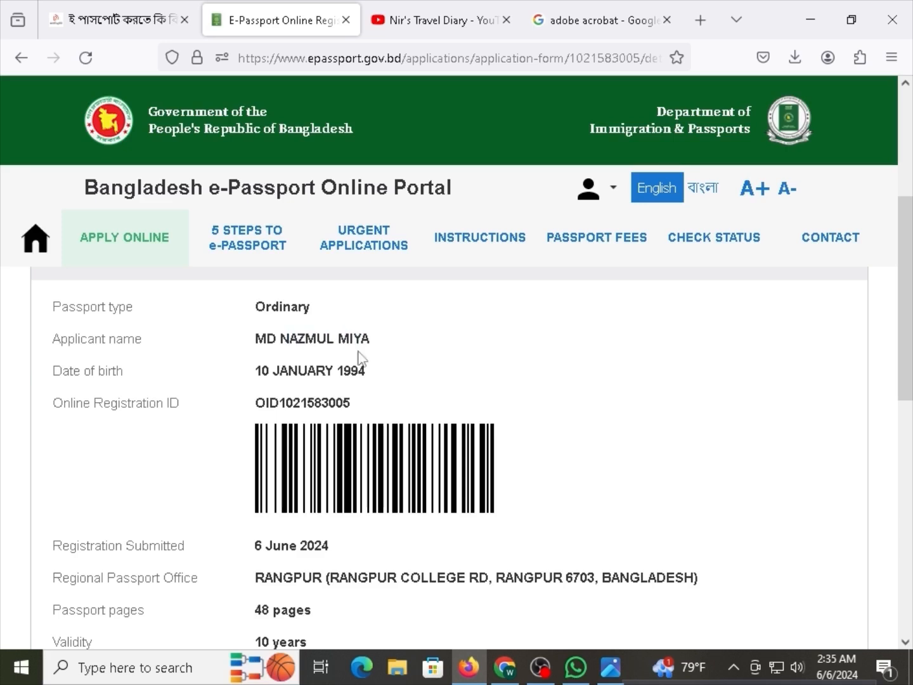
double_click(340, 402)
scroll(340, 402, "up", 5)
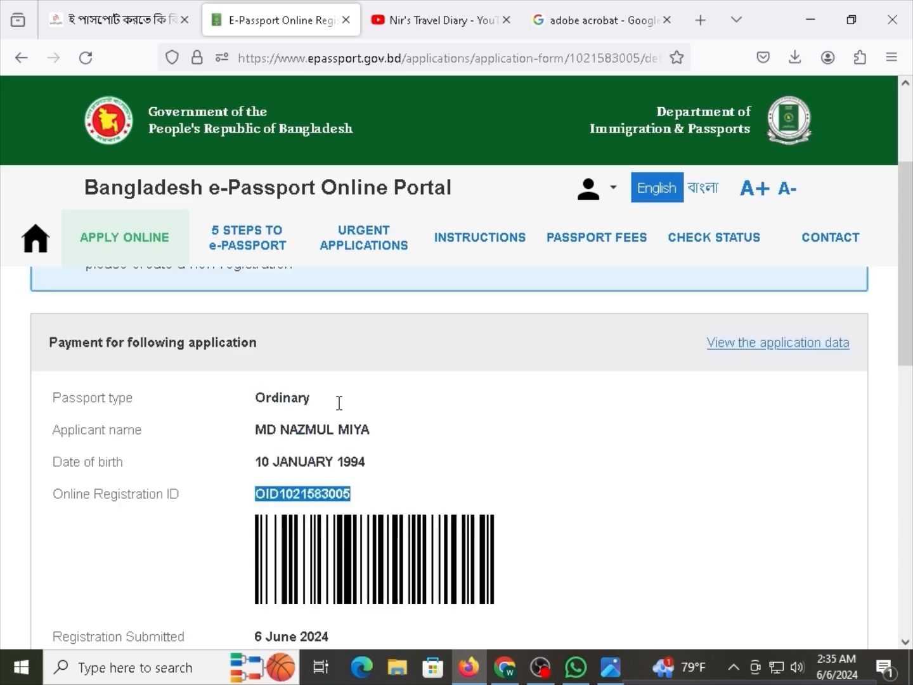
scroll(342, 431, "down", 10)
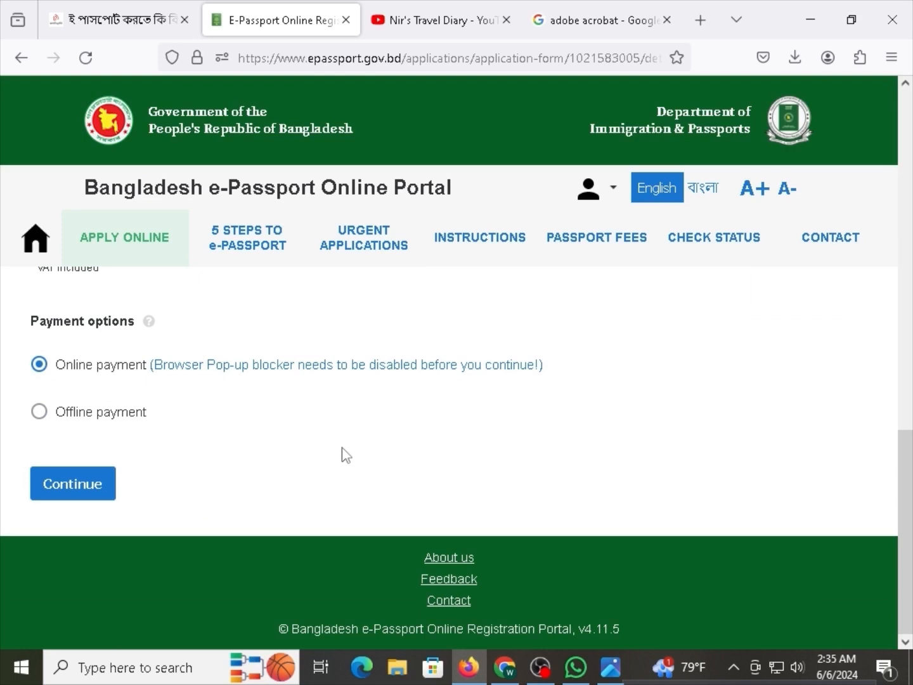
Switch the payment option to Offline payment and read the caution sentence below it.
left_click(70, 420)
scroll(194, 433, "down", 3)
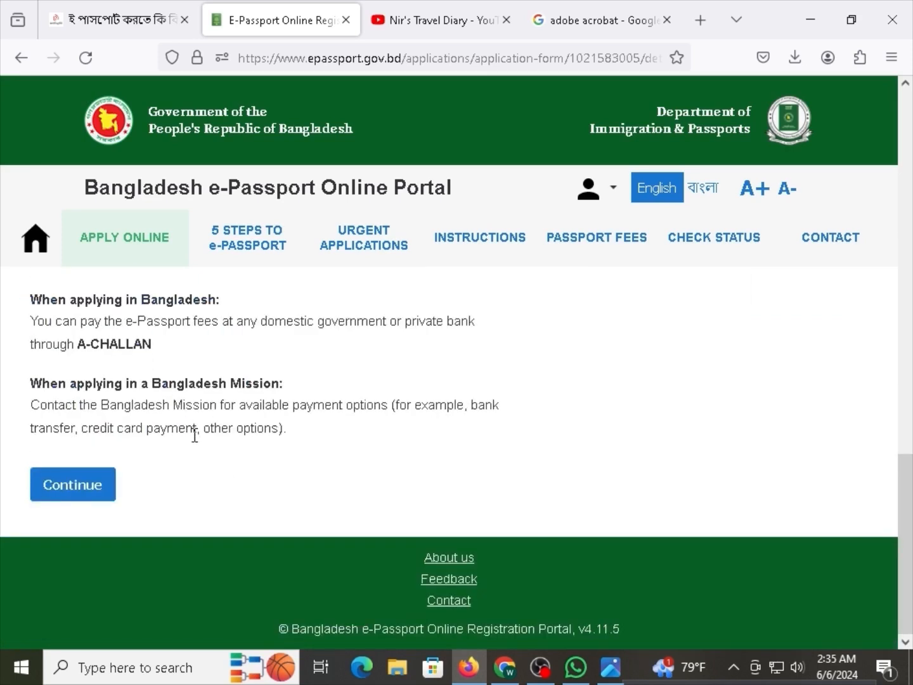
scroll(195, 437, "up", 15)
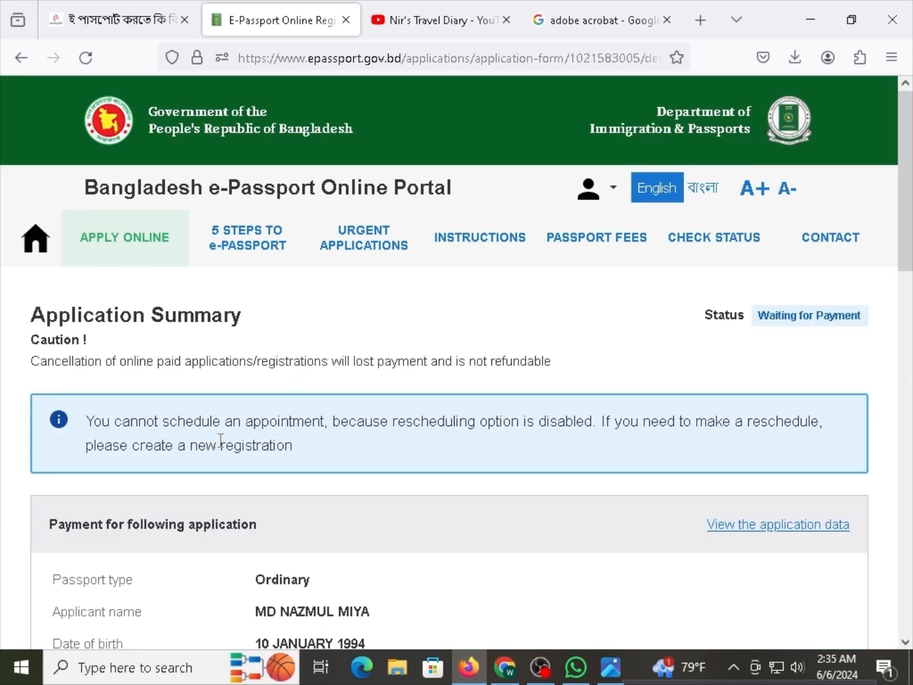
left_click_drag(152, 357, 305, 367)
left_click(230, 367)
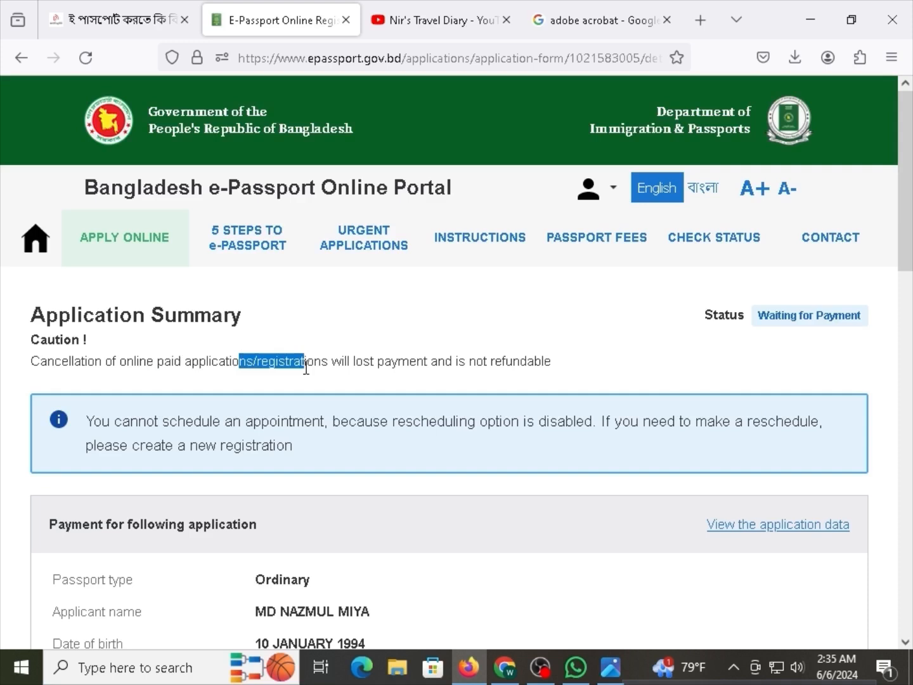
left_click(386, 363)
left_click_drag(423, 366, 257, 364)
left_click(292, 360)
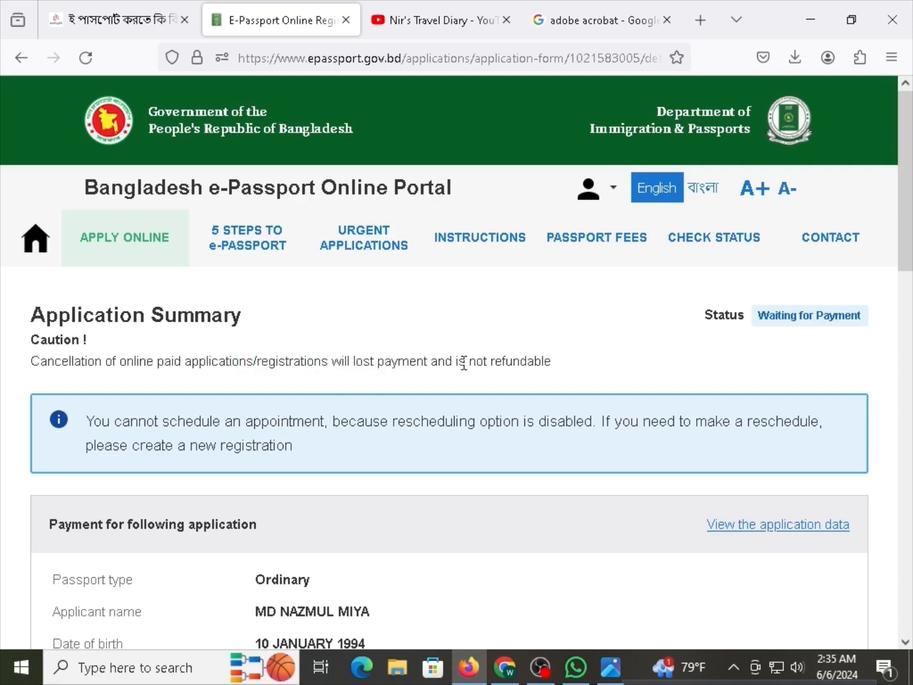
left_click_drag(516, 366, 399, 368)
left_click_drag(549, 362, 207, 362)
left_click(42, 369)
left_click(265, 377)
Select the full caution sentence and inspect its context menu before dismissing it.
double_click(351, 371)
triple_click(330, 367)
left_click(328, 367)
left_click_drag(307, 364, 364, 362)
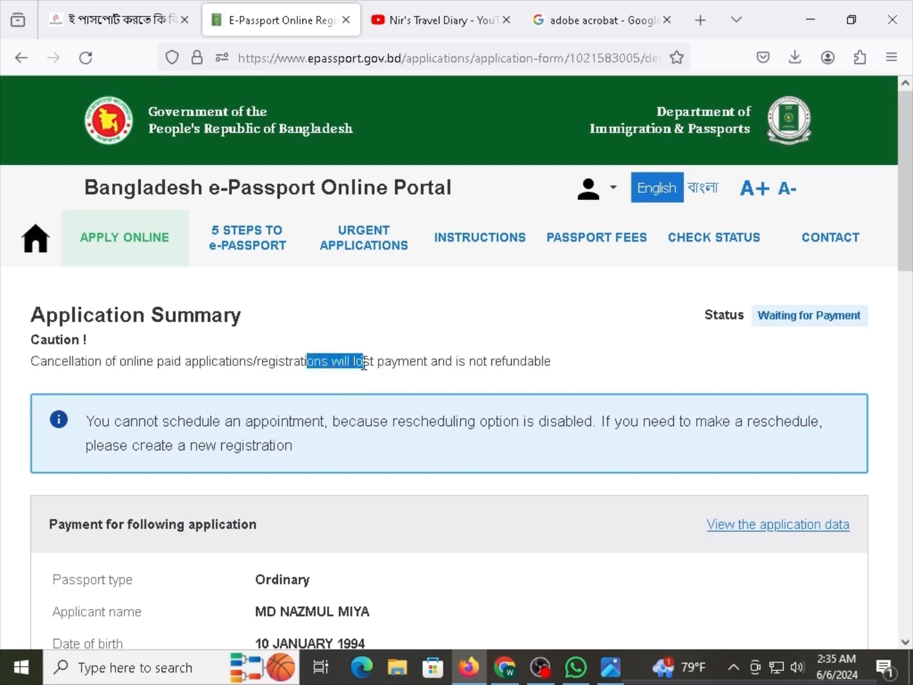
left_click(374, 361)
triple_click(357, 361)
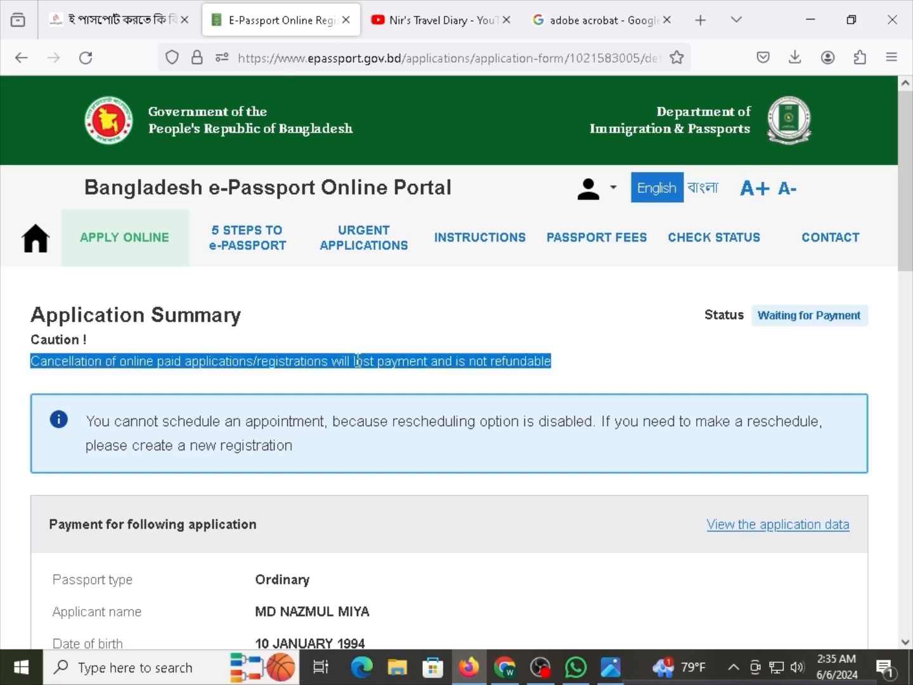
right_click(358, 362)
left_click(352, 362)
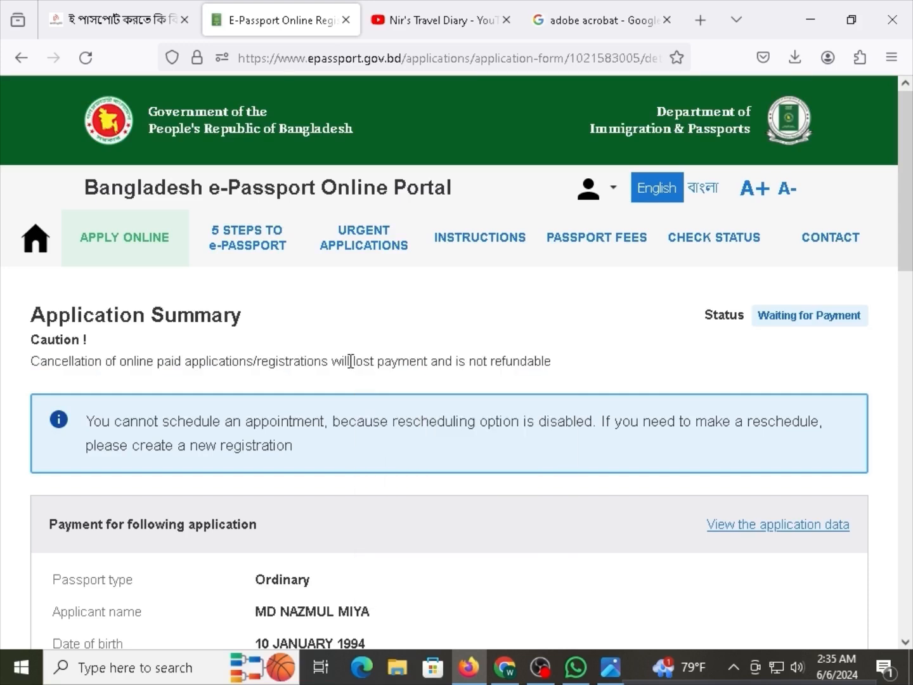
Confirm Offline payment and continue to submit the application.
scroll(351, 361, "down", 10)
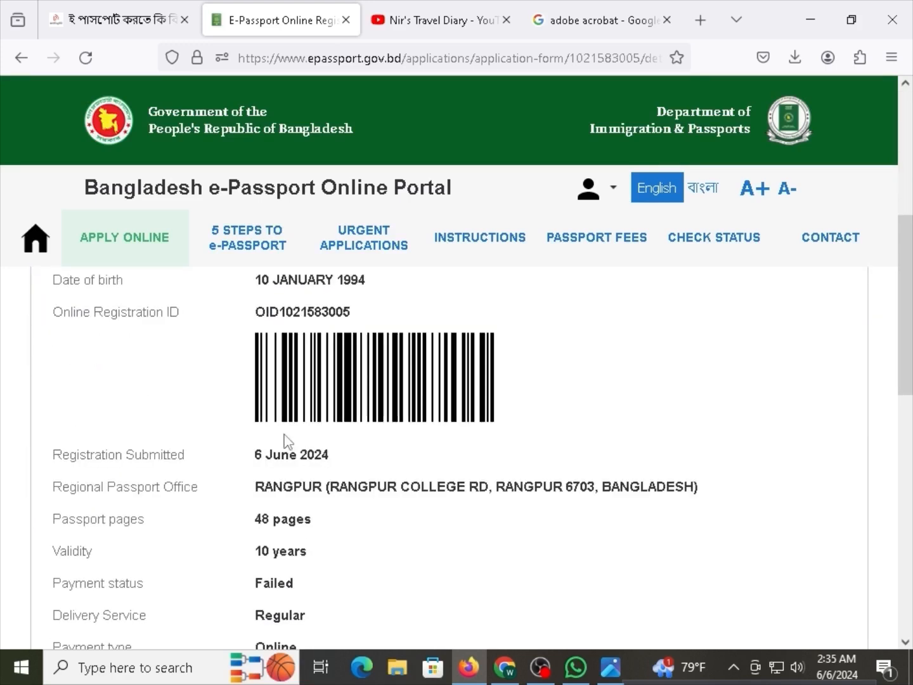
scroll(291, 443, "down", 3)
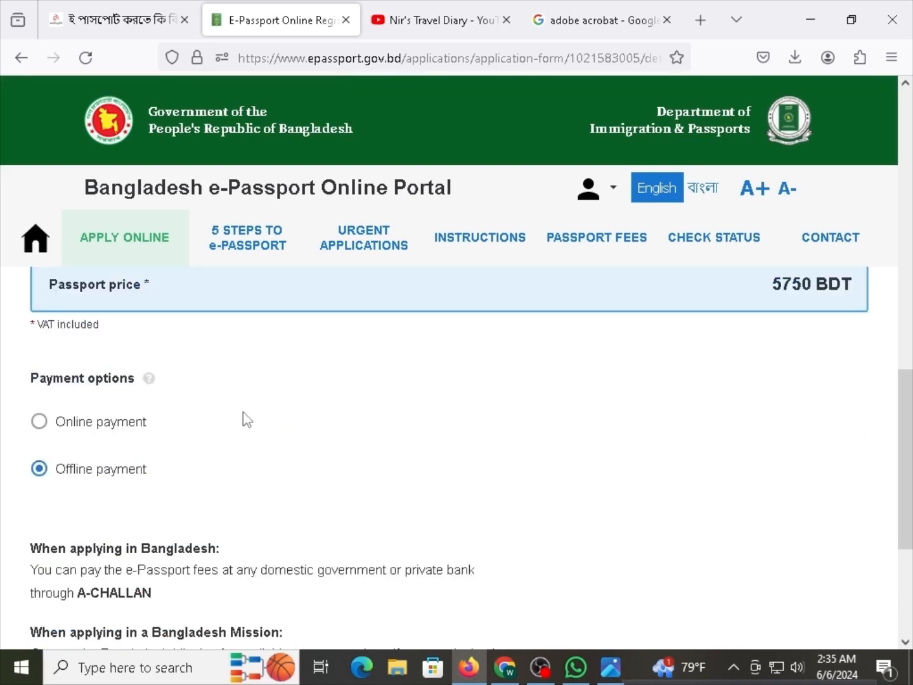
left_click(92, 476)
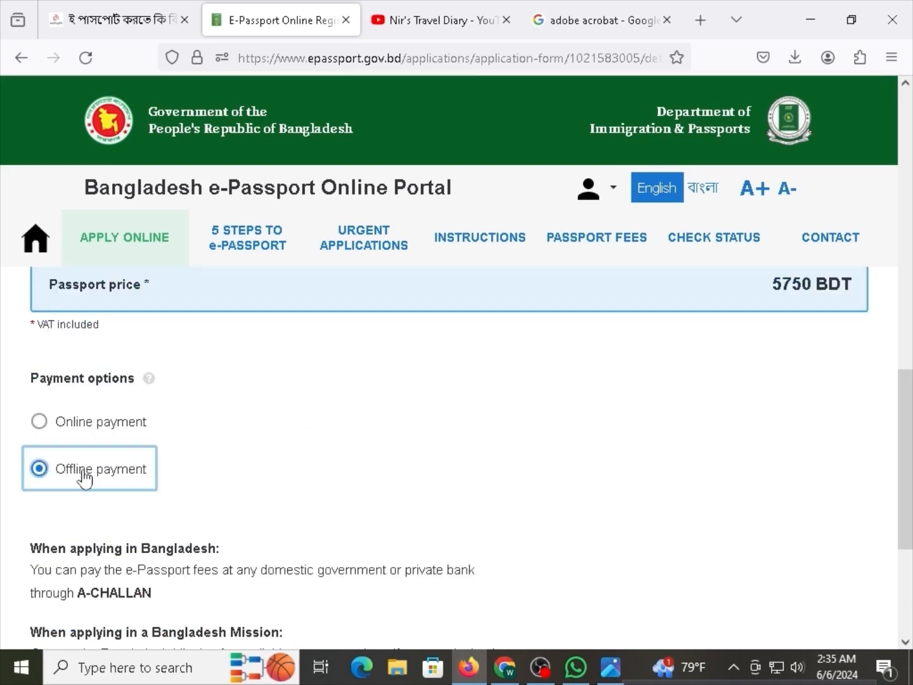
scroll(134, 490, "down", 3)
scroll(113, 483, "down", 1)
left_click(84, 489)
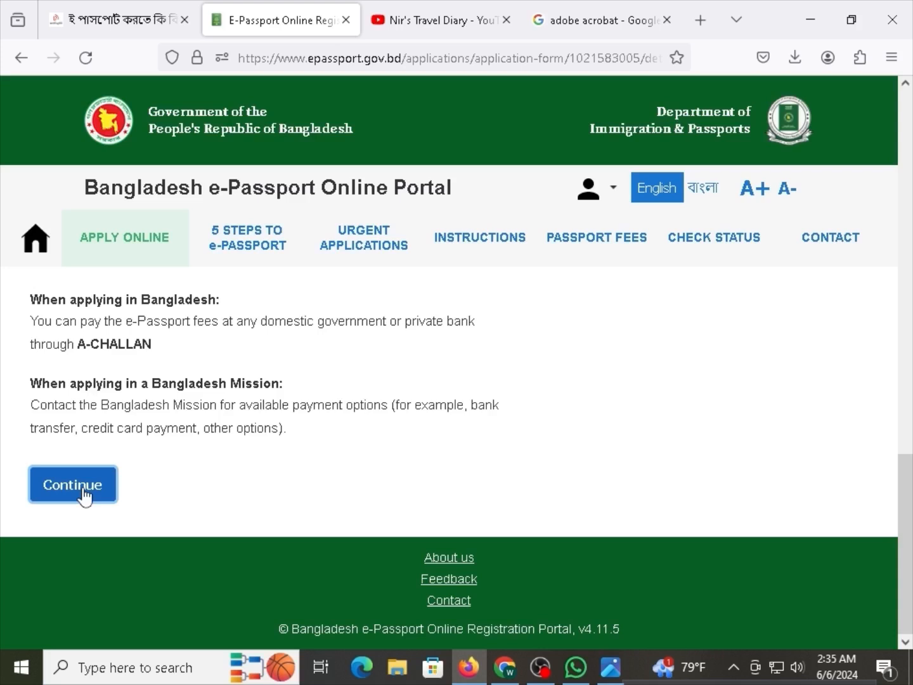
scroll(270, 499, "down", 7)
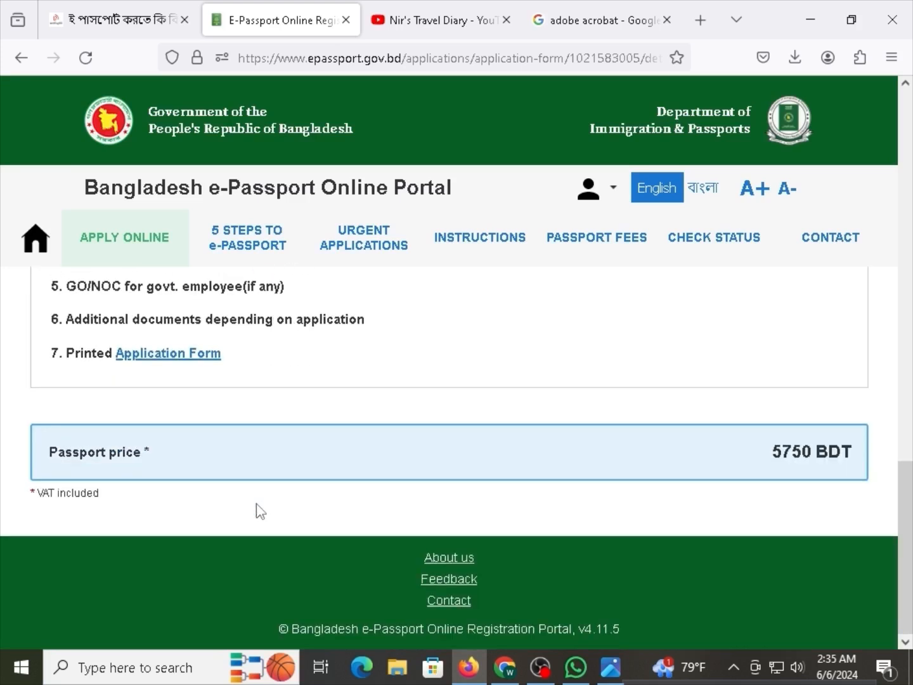
scroll(176, 487, "up", 10)
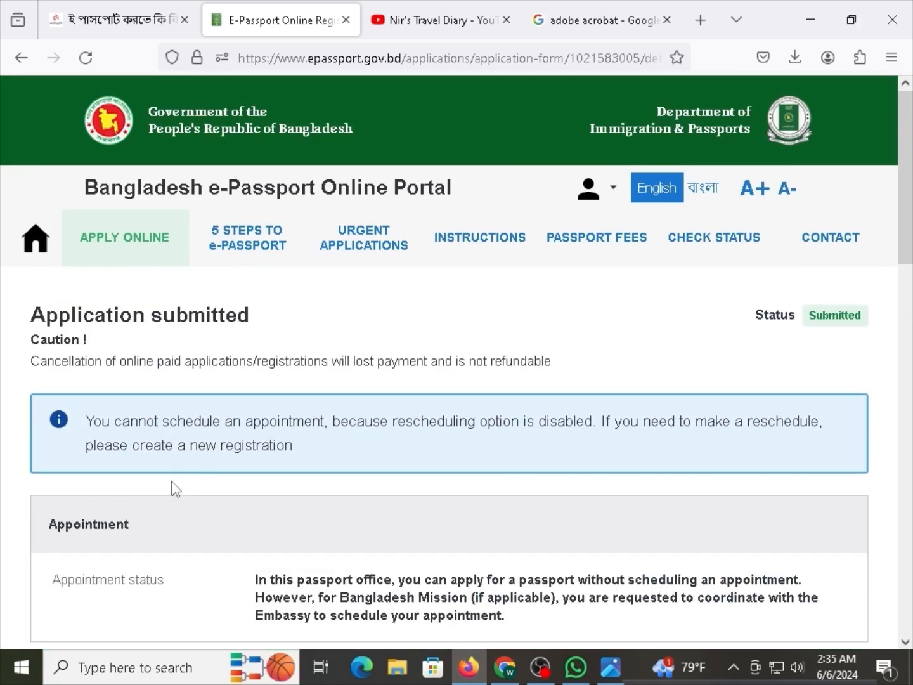
left_click_drag(855, 315, 745, 334)
left_click(818, 317)
left_click(745, 335)
scroll(311, 476, "down", 7)
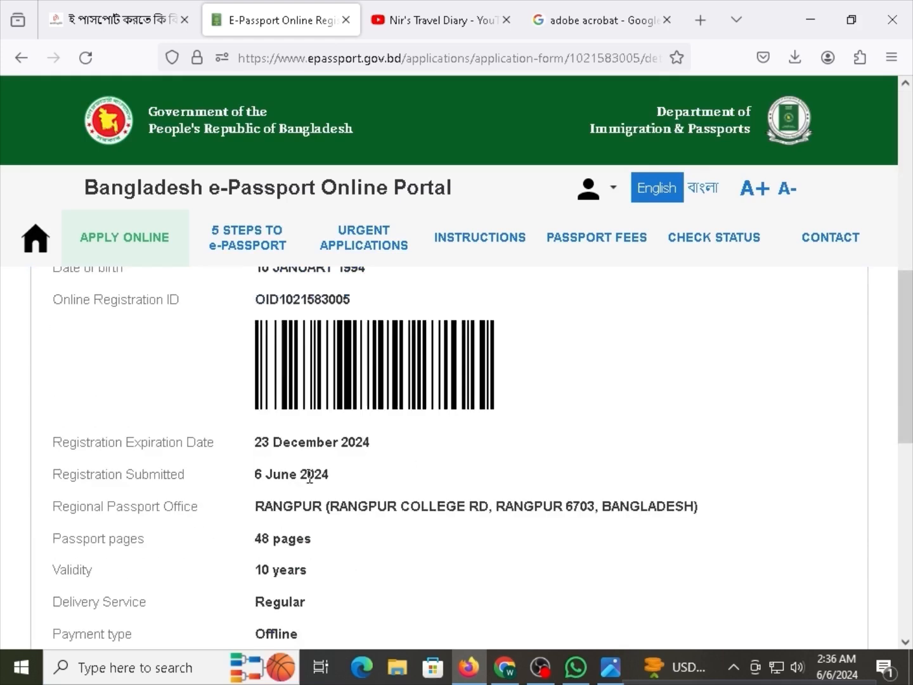
scroll(298, 482, "down", 7)
scroll(270, 485, "up", 7)
scroll(272, 482, "up", 3)
scroll(273, 482, "down", 7)
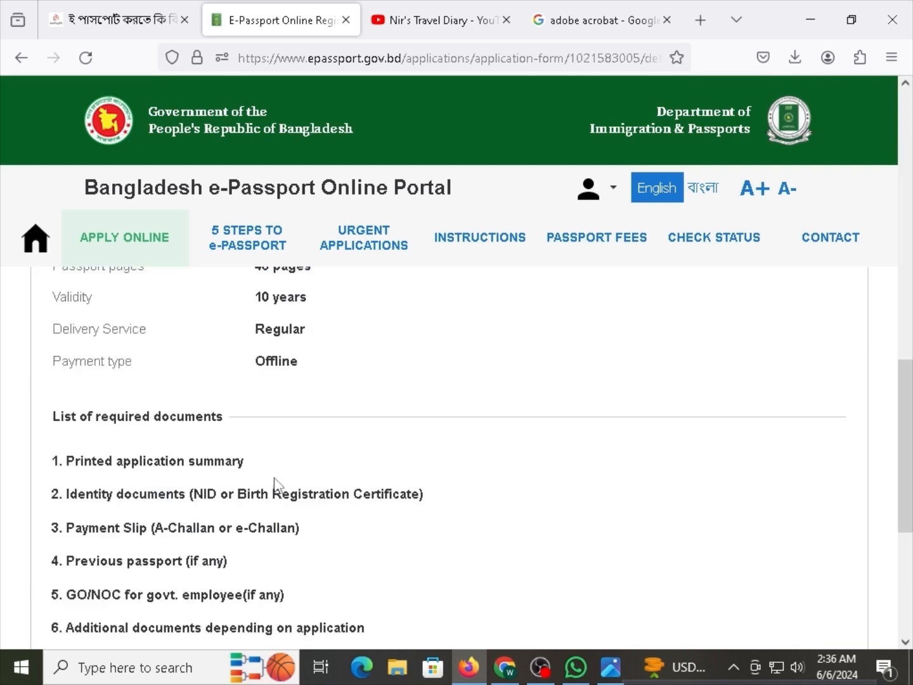
scroll(279, 486, "up", 7)
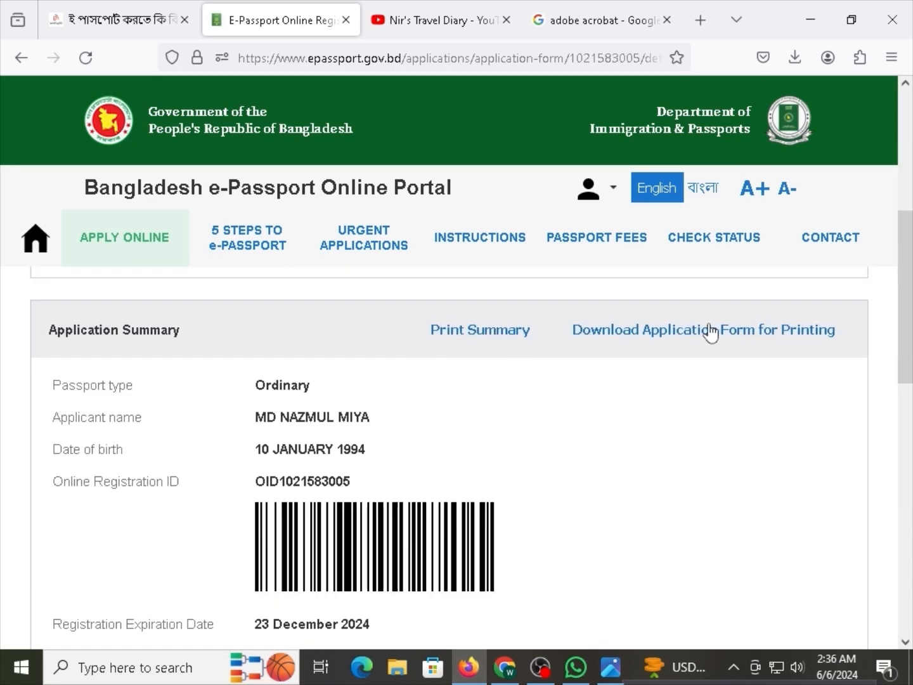
left_click(477, 333)
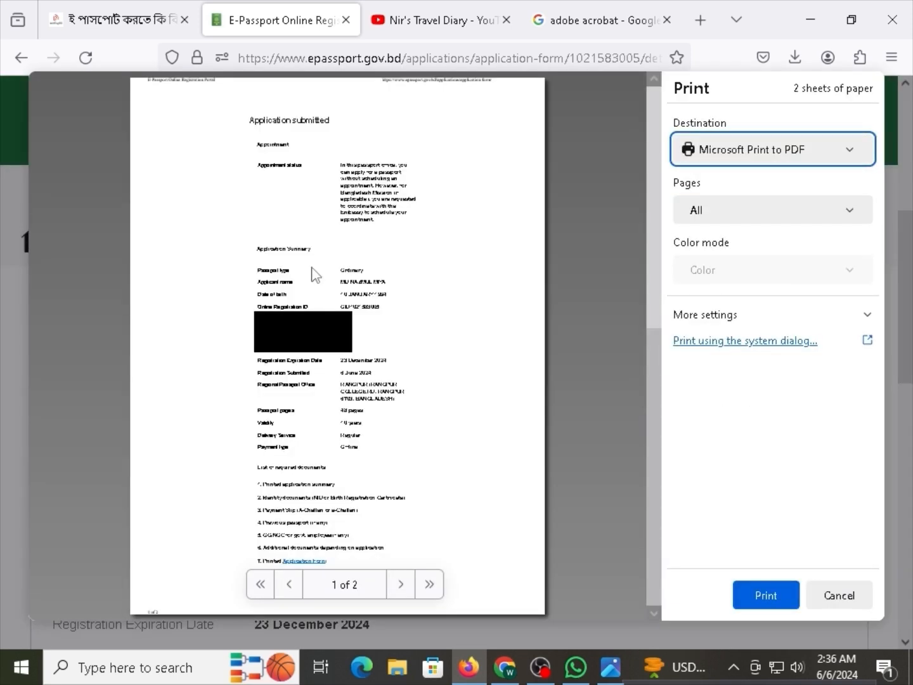
scroll(607, 550, "down", 5)
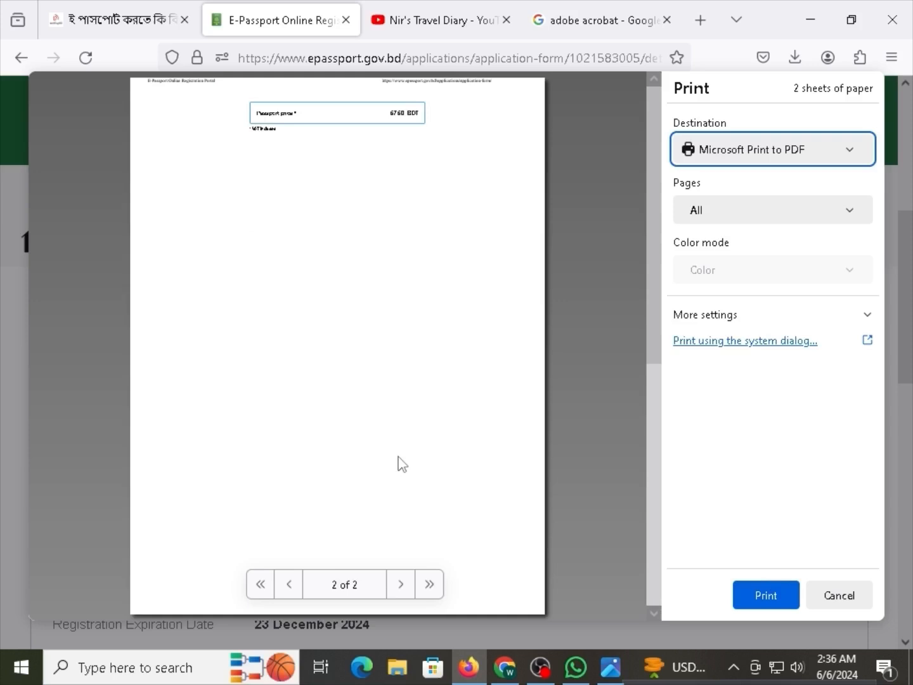
scroll(402, 406, "up", 5)
scroll(388, 281, "up", 2)
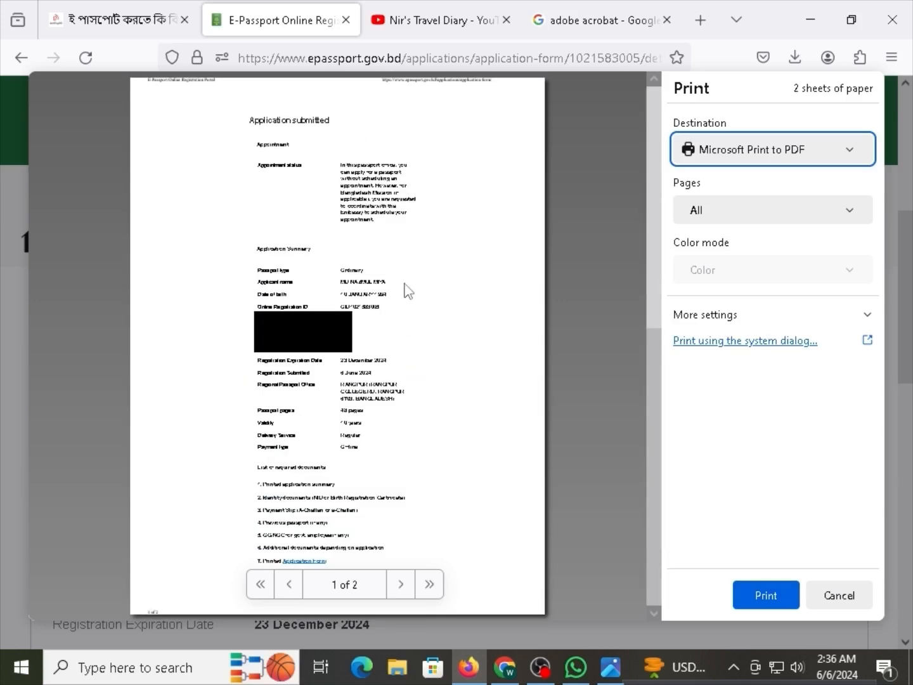
left_click(850, 593)
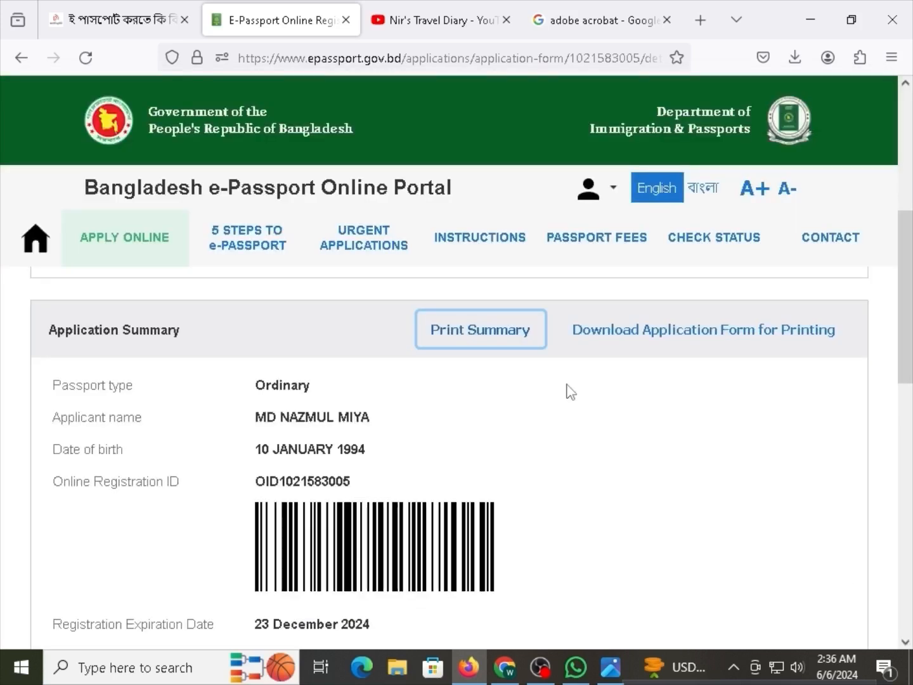
Download the registration form PDF and look over its three pages.
left_click(662, 335)
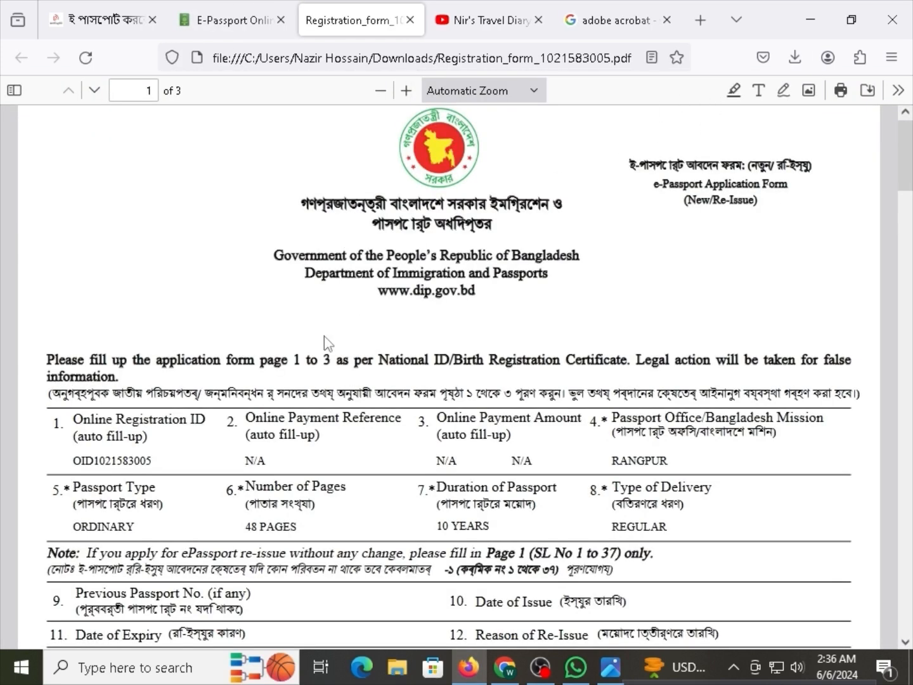
scroll(326, 342, "down", 10)
scroll(365, 409, "down", 5)
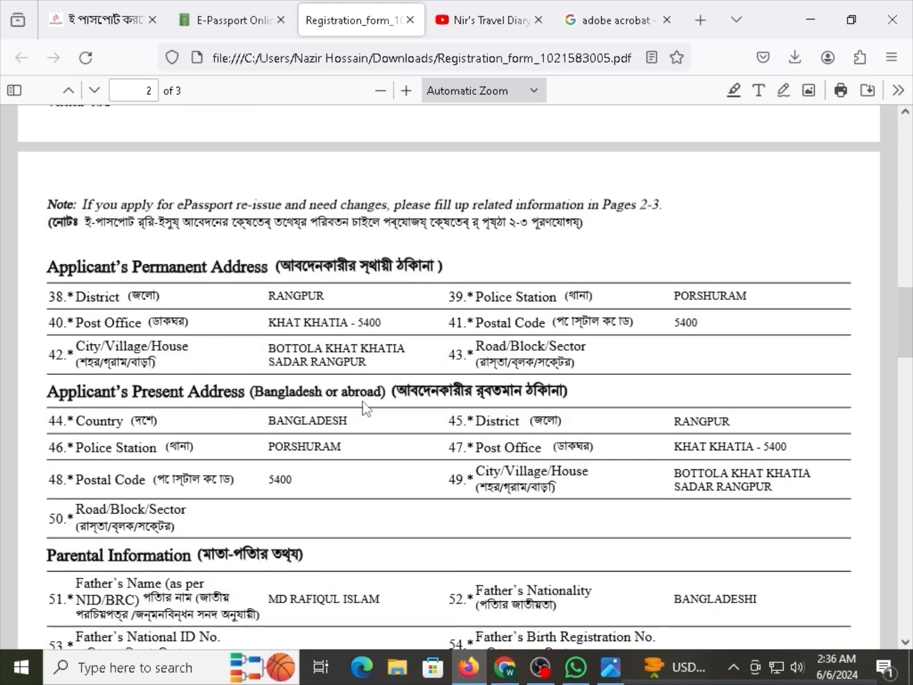
scroll(367, 413, "down", 15)
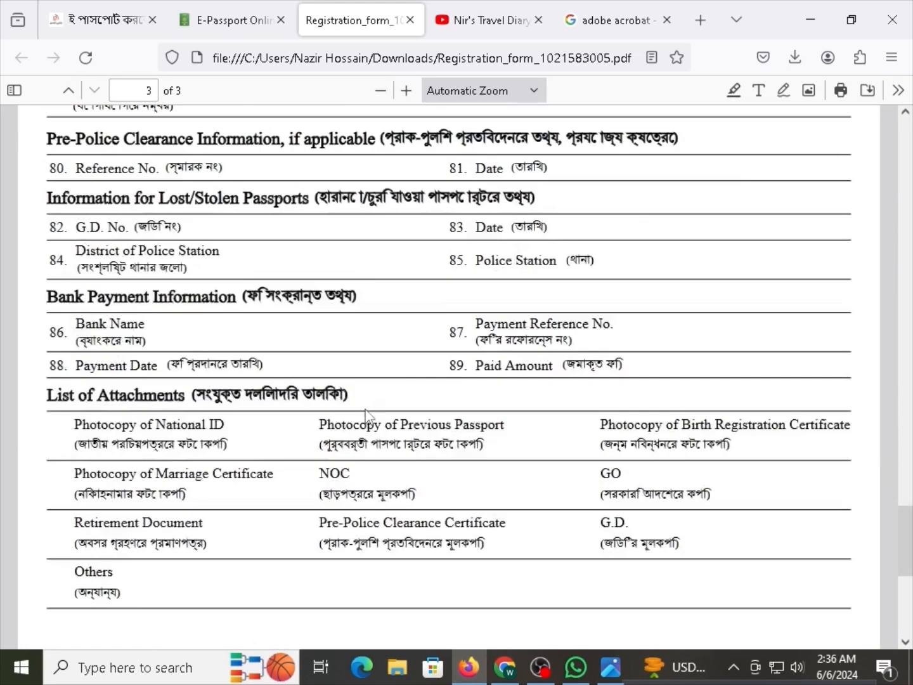
scroll(362, 424, "up", 8)
scroll(363, 426, "up", 12)
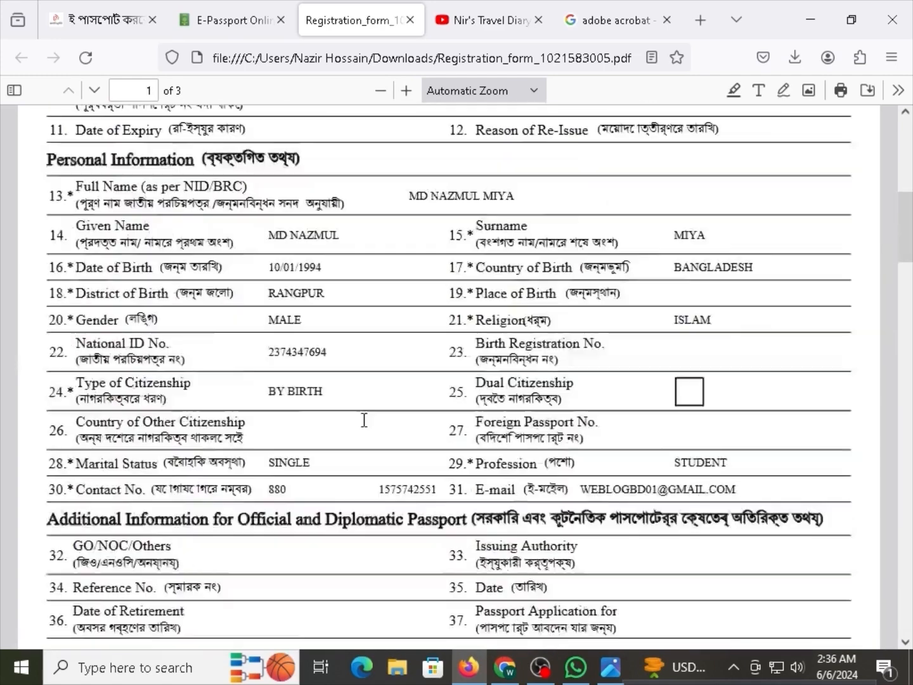
scroll(362, 420, "down", 4)
key("ctrl+a")
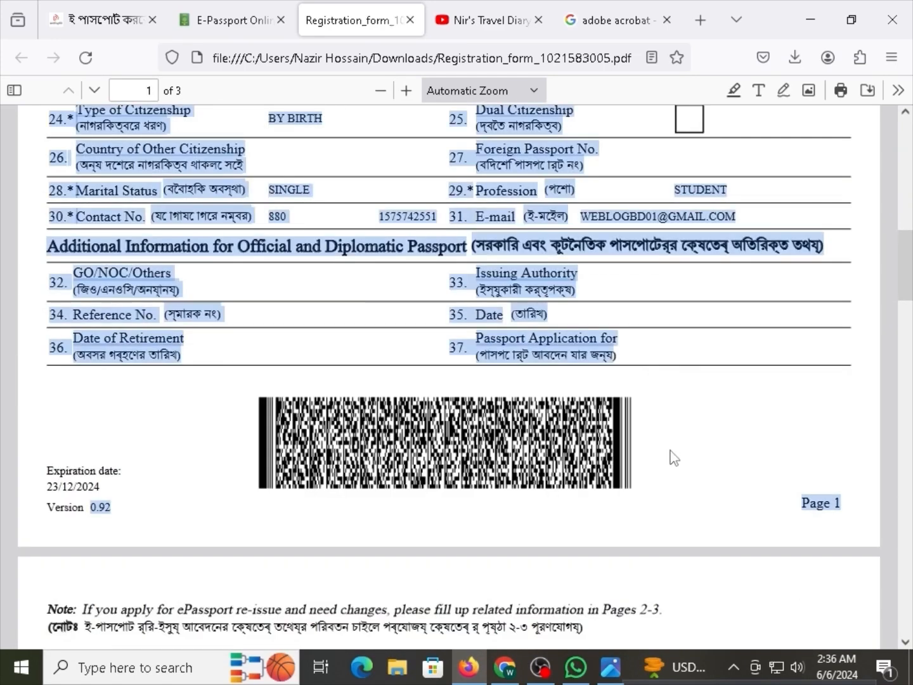
left_click(574, 482)
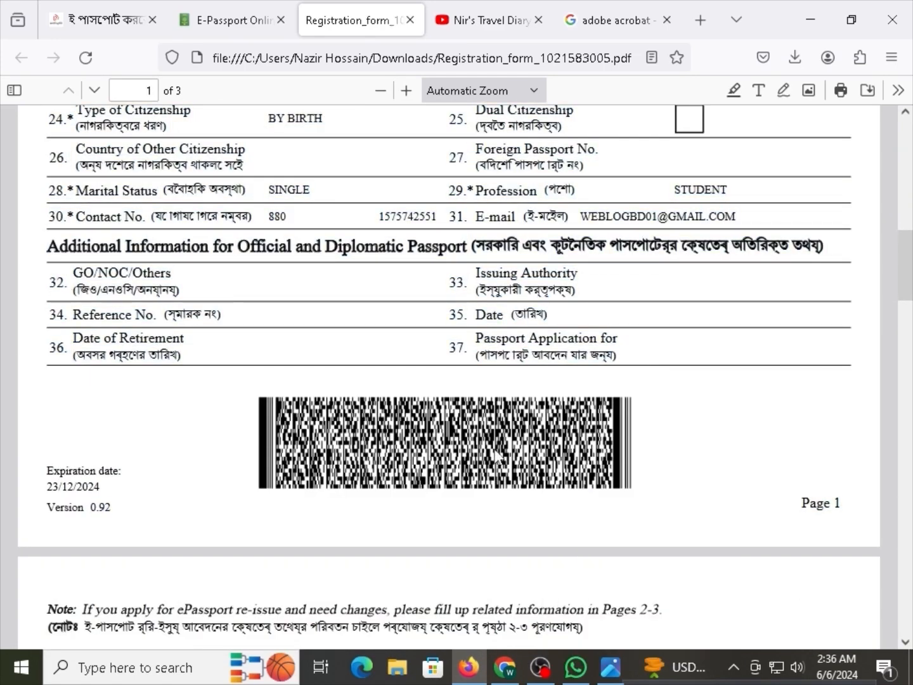
Cancel printing the form and switch to the 'adobe acrobat' search tab.
key("ctrl+p")
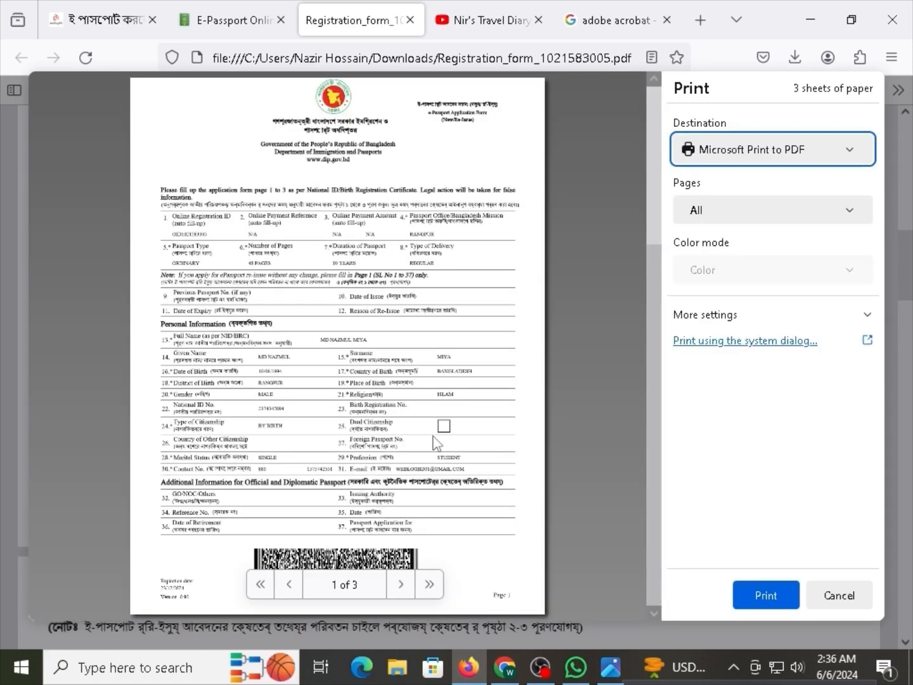
scroll(436, 438, "down", 6)
scroll(325, 320, "up", 6)
left_click(407, 499)
left_click(815, 591)
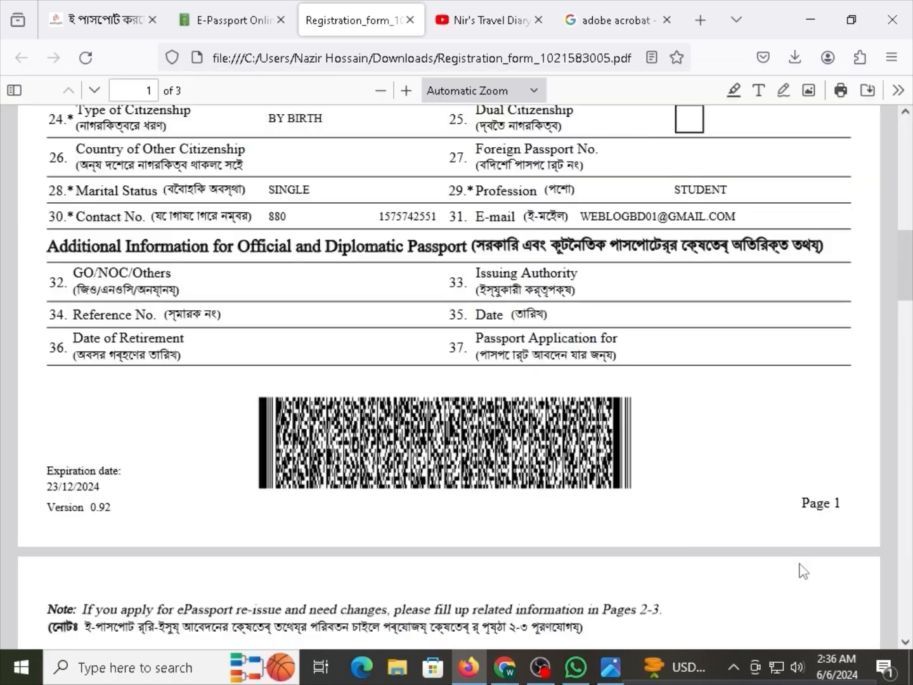
left_click(612, 12)
left_click(531, 58)
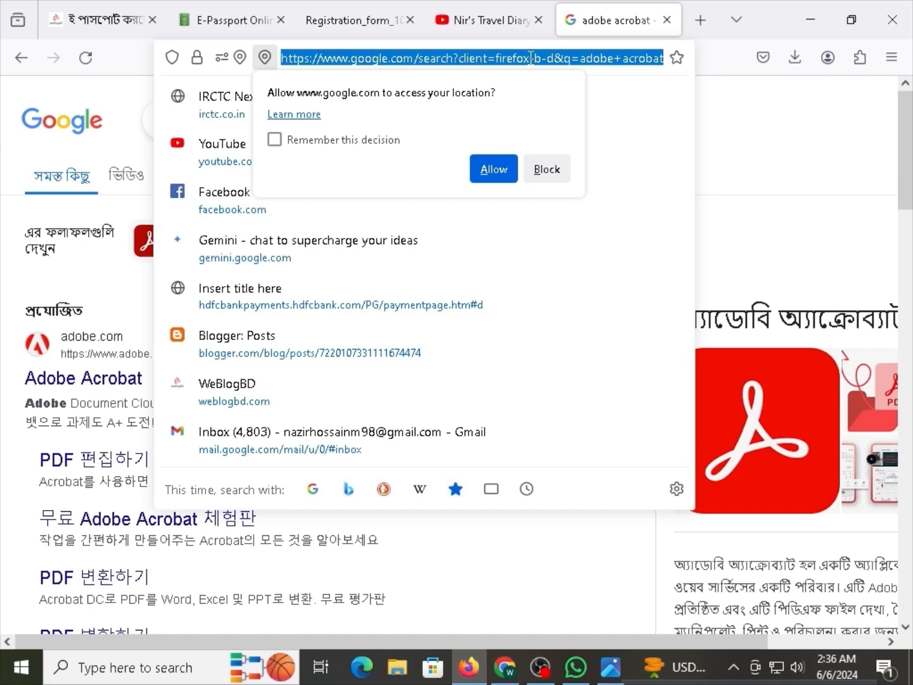
In Gmail, go back to the inbox and open the 'Confirmation of submitted online registration' email.
type("g")
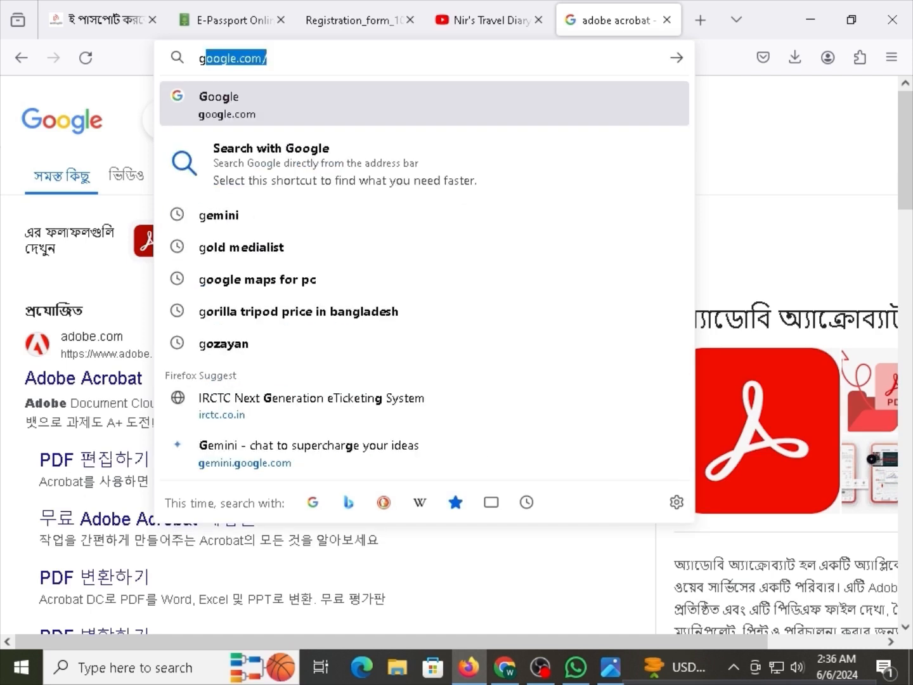
type("mai")
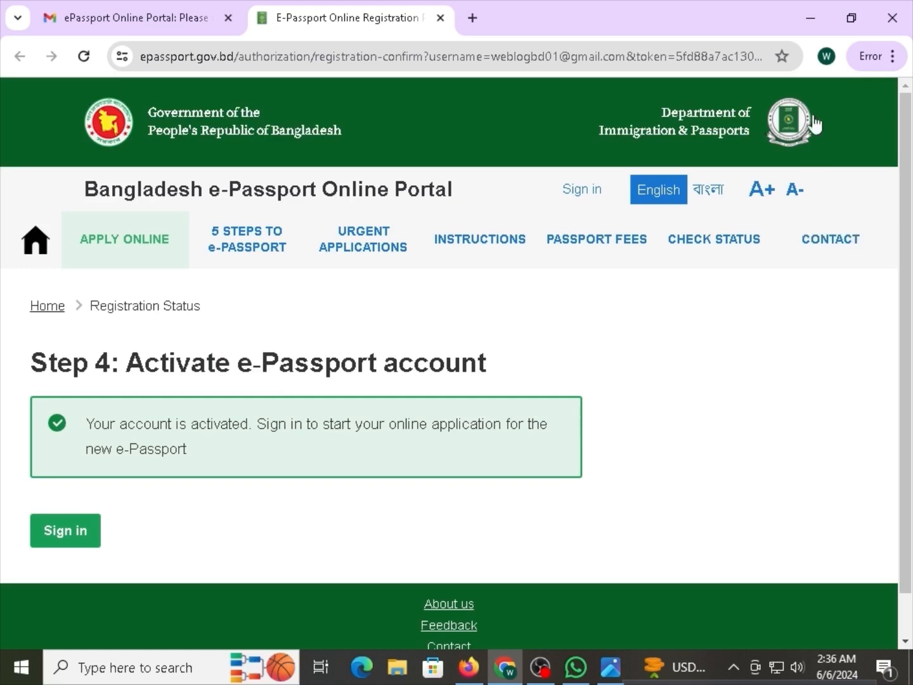
left_click(197, 25)
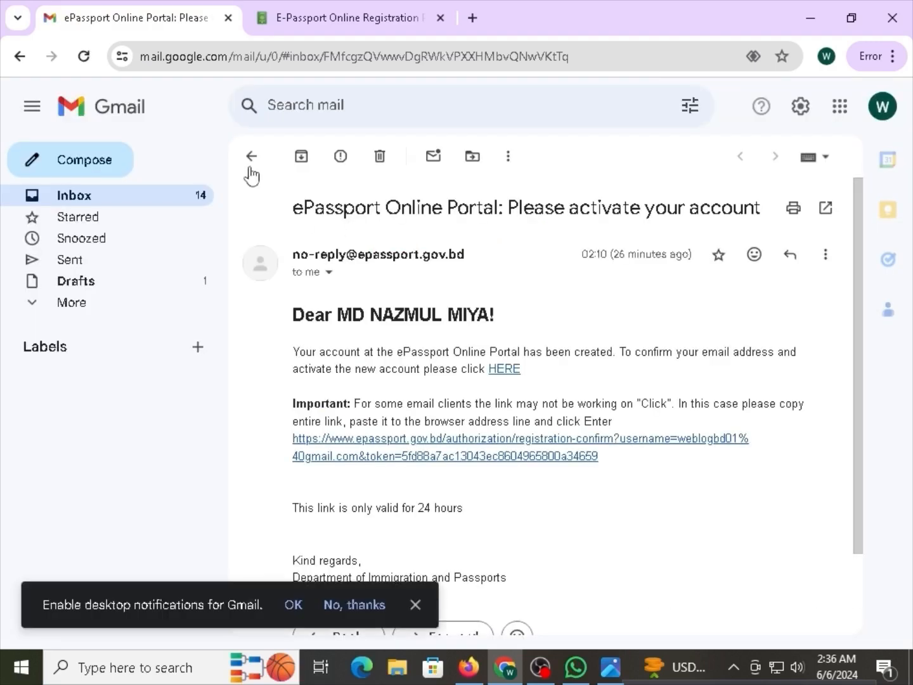
left_click(251, 158)
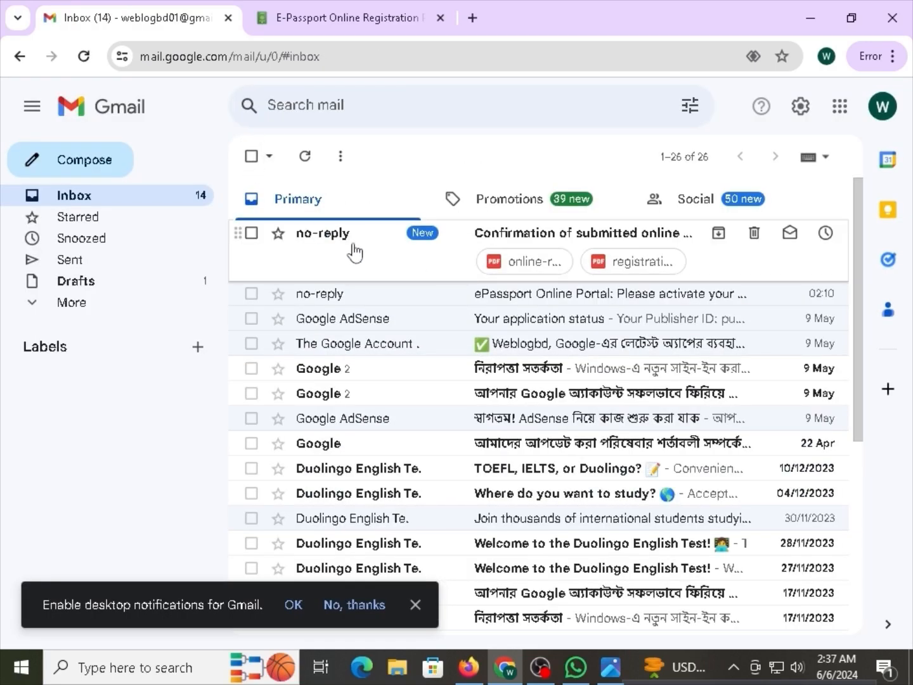
left_click(396, 255)
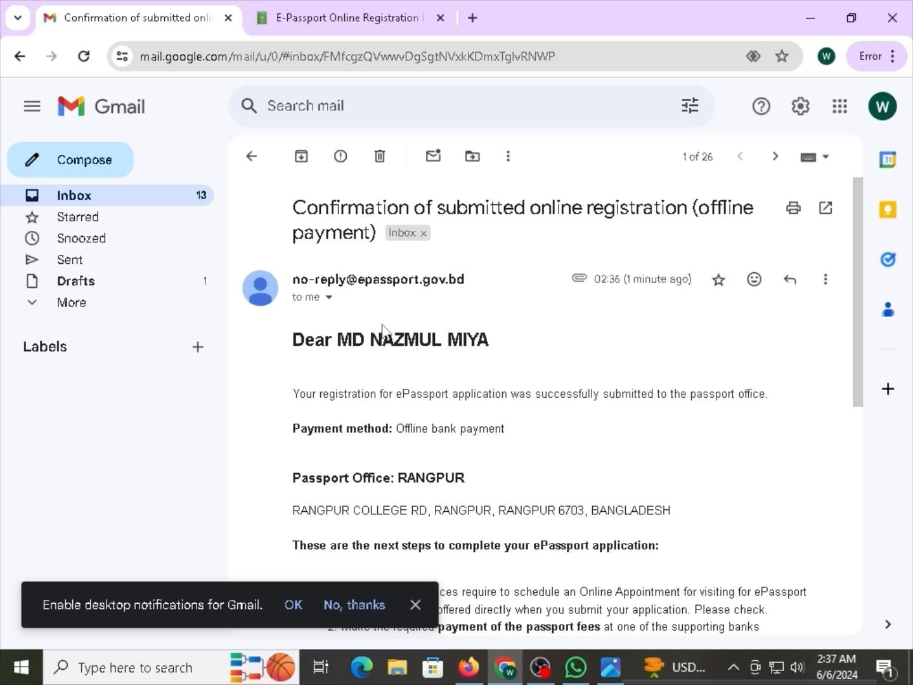
scroll(379, 329, "down", 8)
Preview online-registration.pdf, open it in its own tab, then return to the confirmation email.
left_click(387, 418)
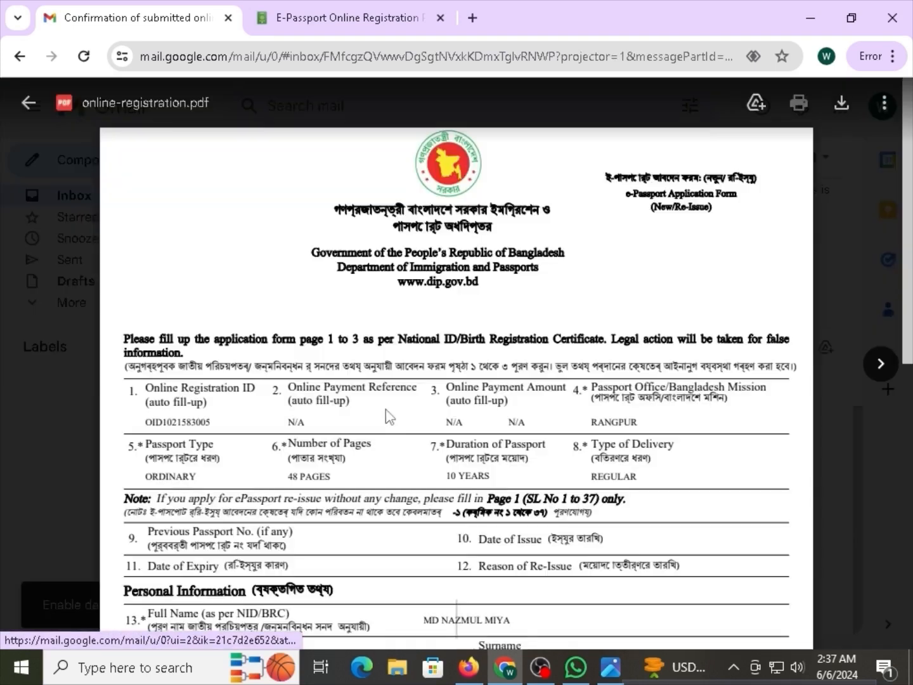
scroll(431, 425, "down", 8)
scroll(375, 343, "up", 3)
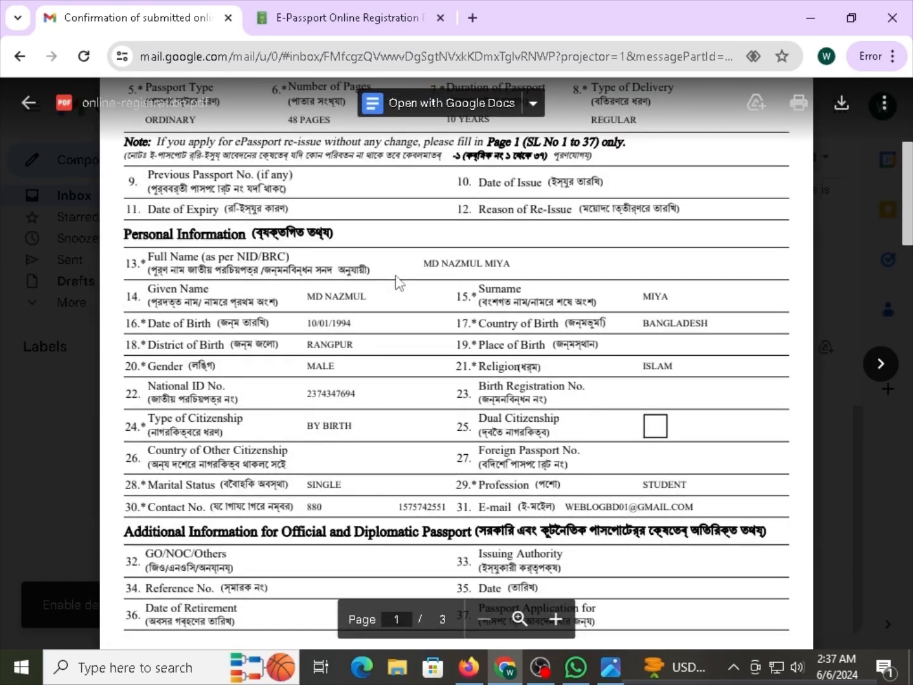
key("ctrl+p")
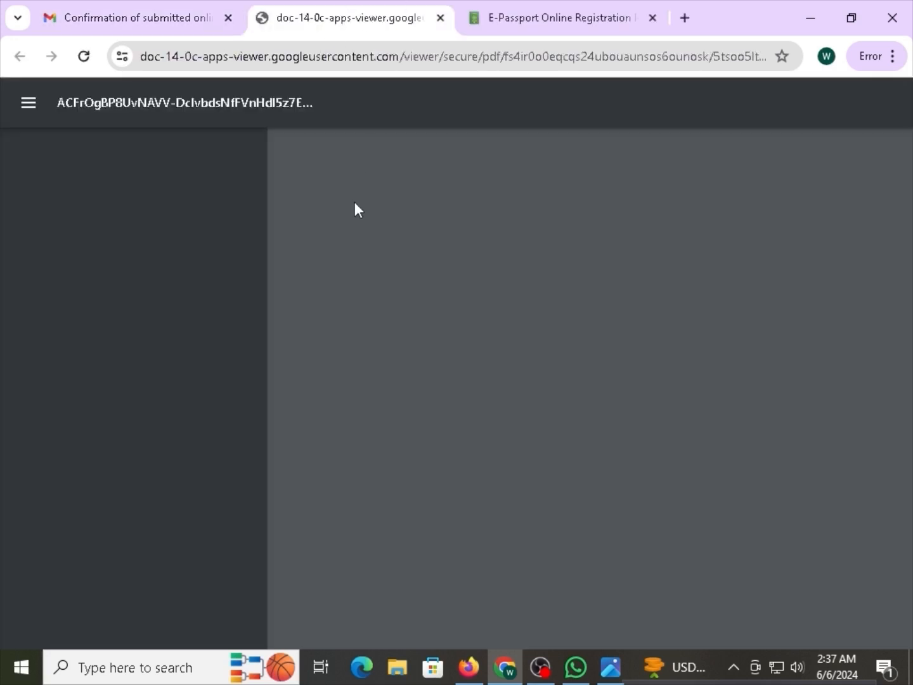
scroll(371, 292, "down", 10)
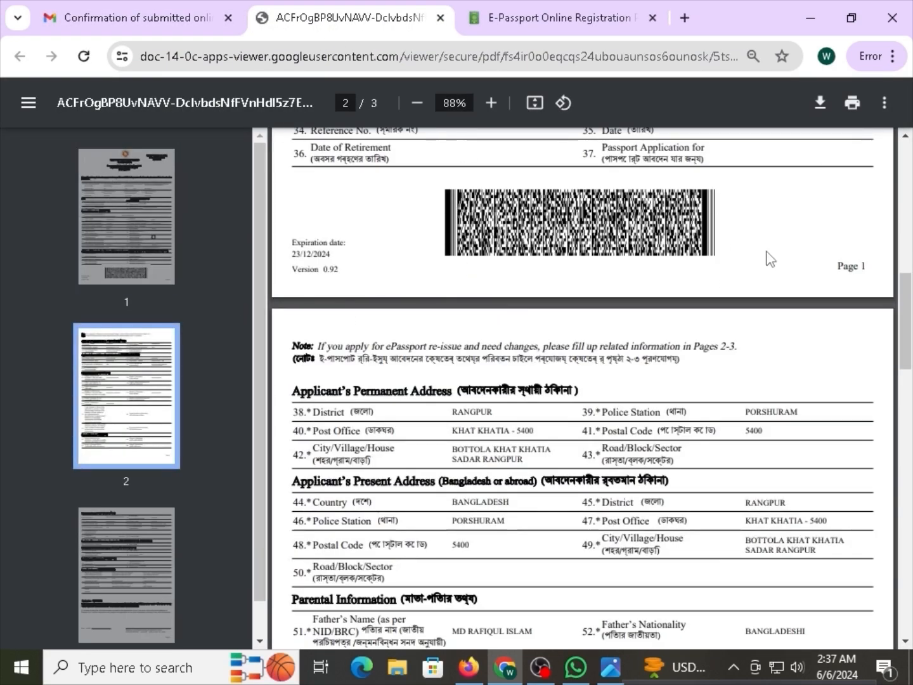
left_click(140, 17)
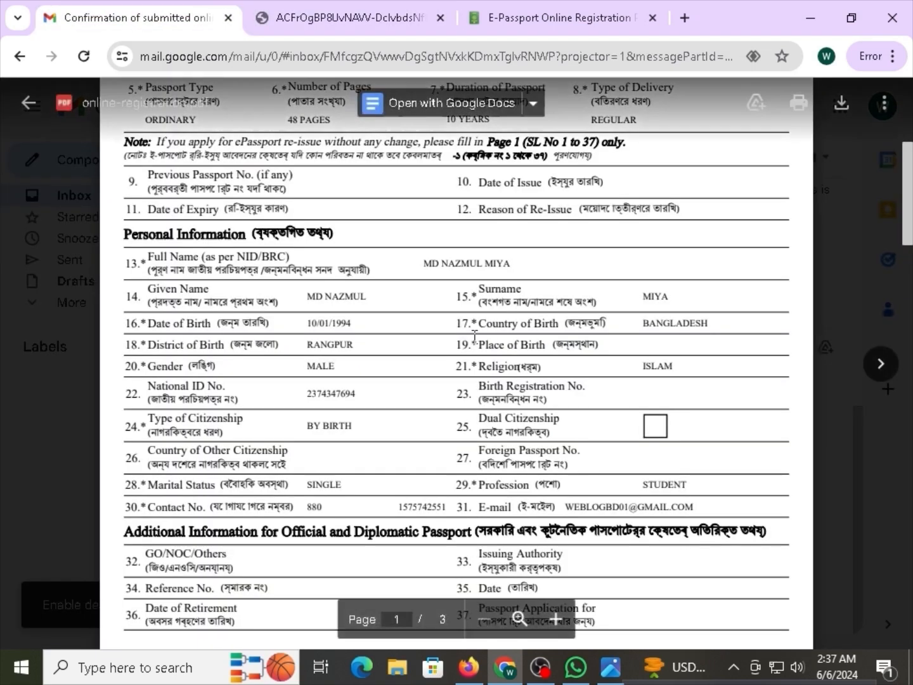
scroll(475, 336, "down", 15)
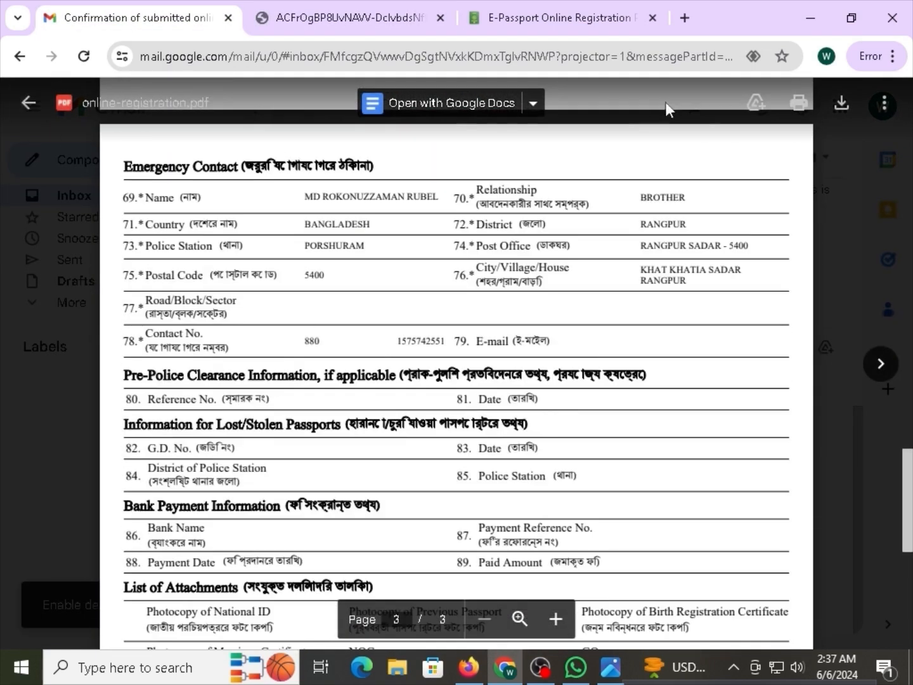
left_click(28, 102)
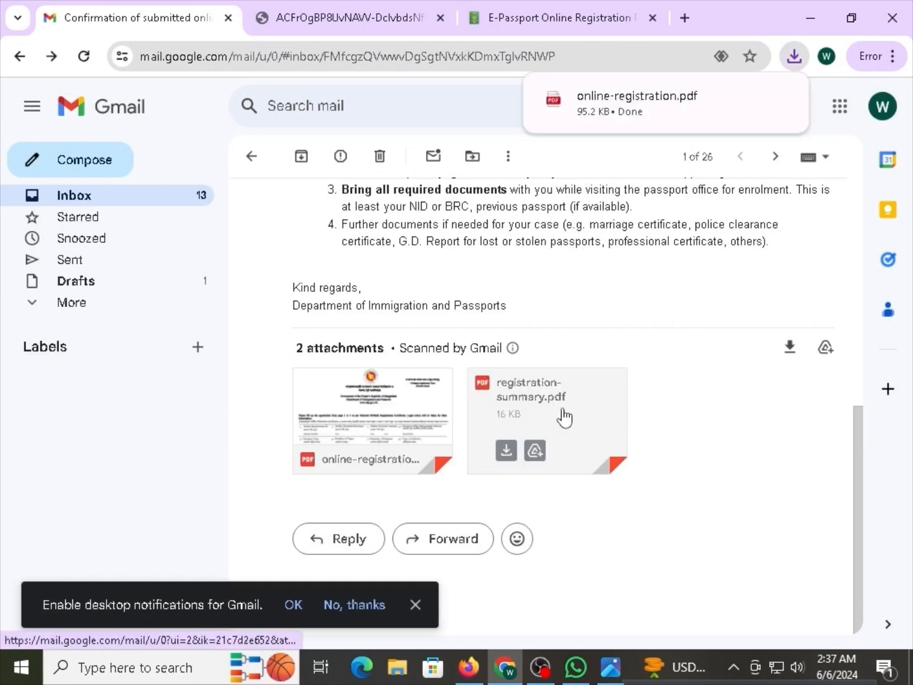
Open registration-summary.pdf in its own tab and read the two-page Application submitted summary.
left_click(520, 416)
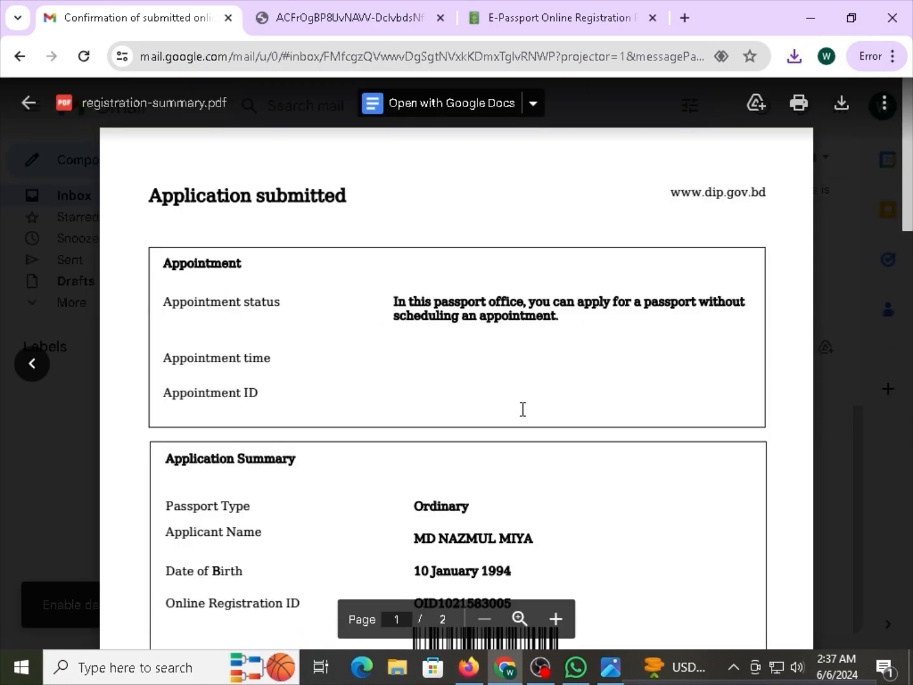
scroll(580, 453, "down", 15)
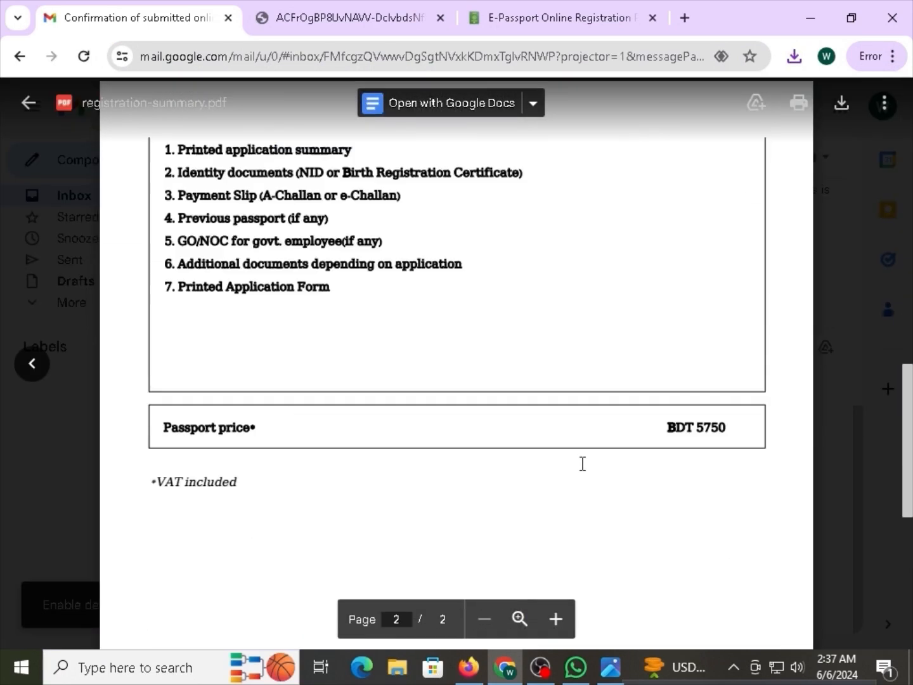
scroll(580, 463, "up", 15)
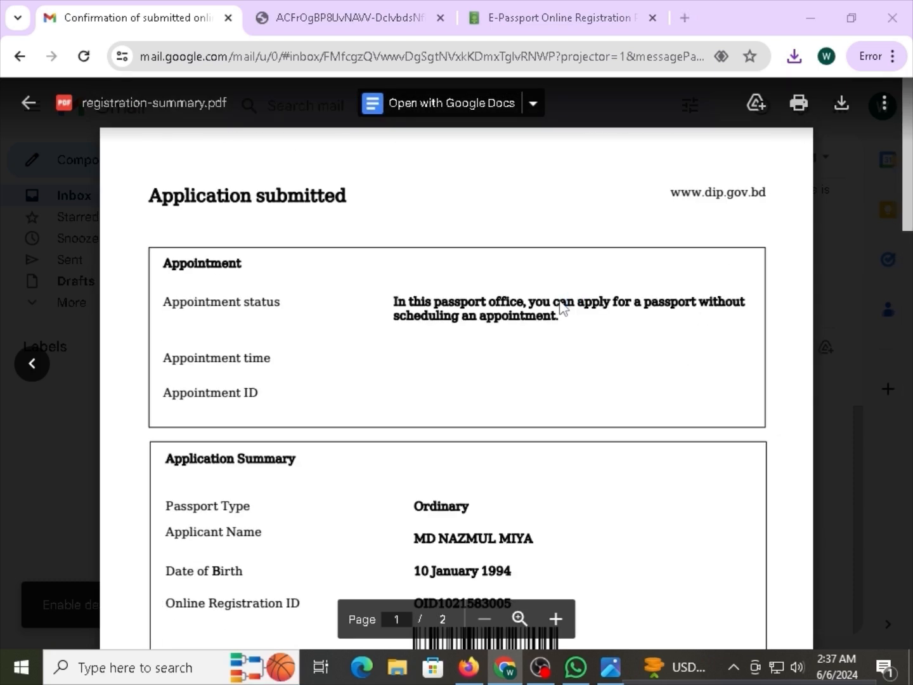
key("ctrl+o")
scroll(333, 327, "down", 3)
left_click(707, 179)
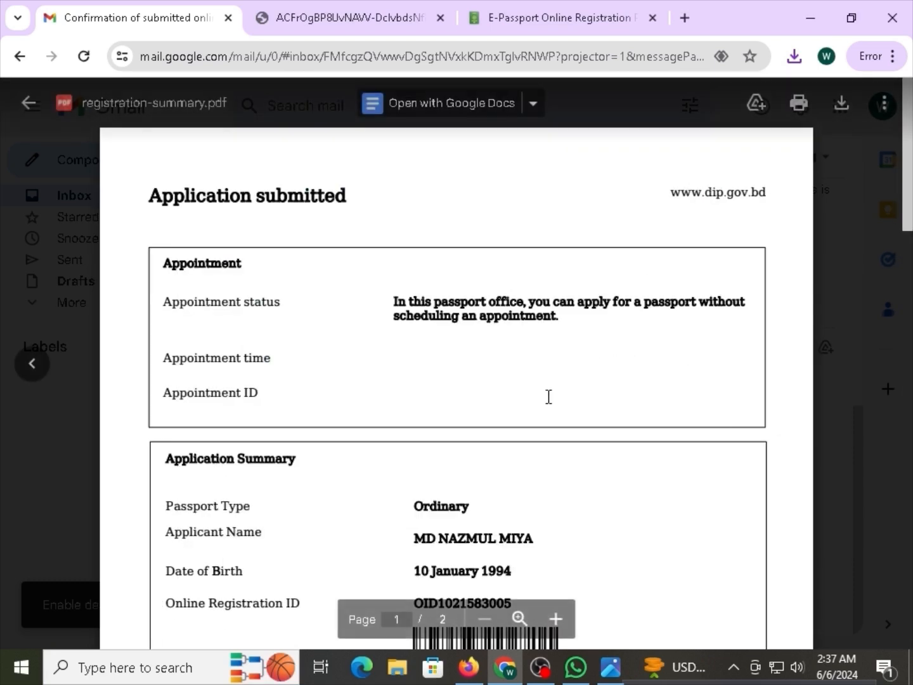
key("ctrl+p")
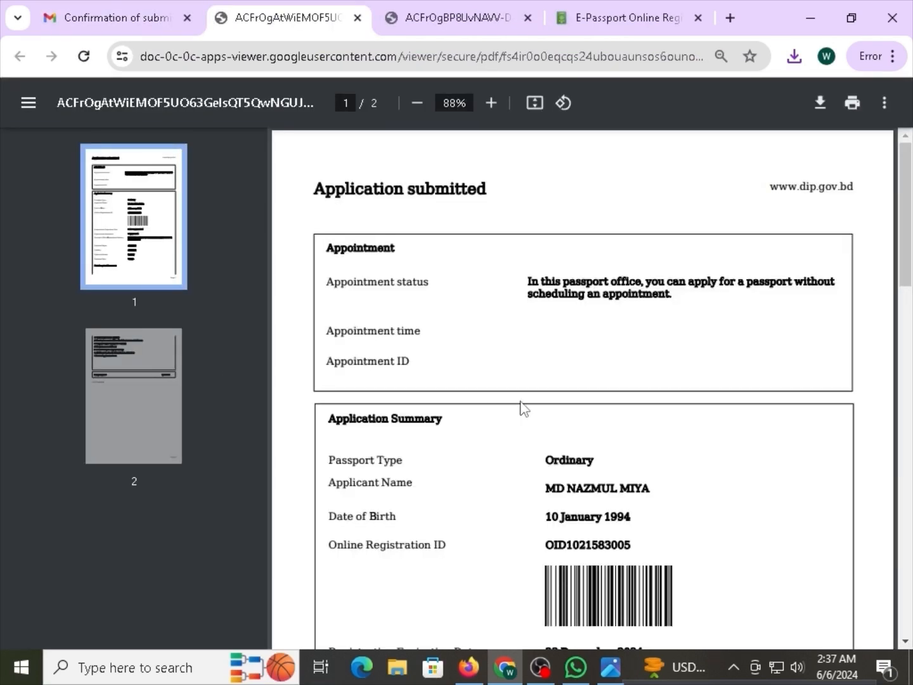
scroll(522, 409, "down", 10)
scroll(529, 447, "up", 3)
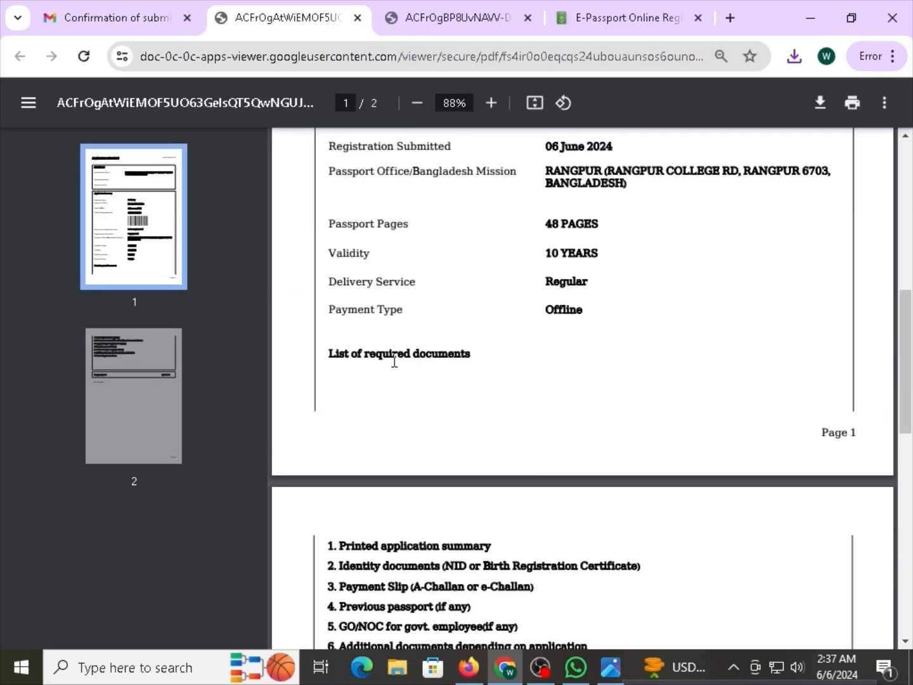
scroll(508, 361, "up", 8)
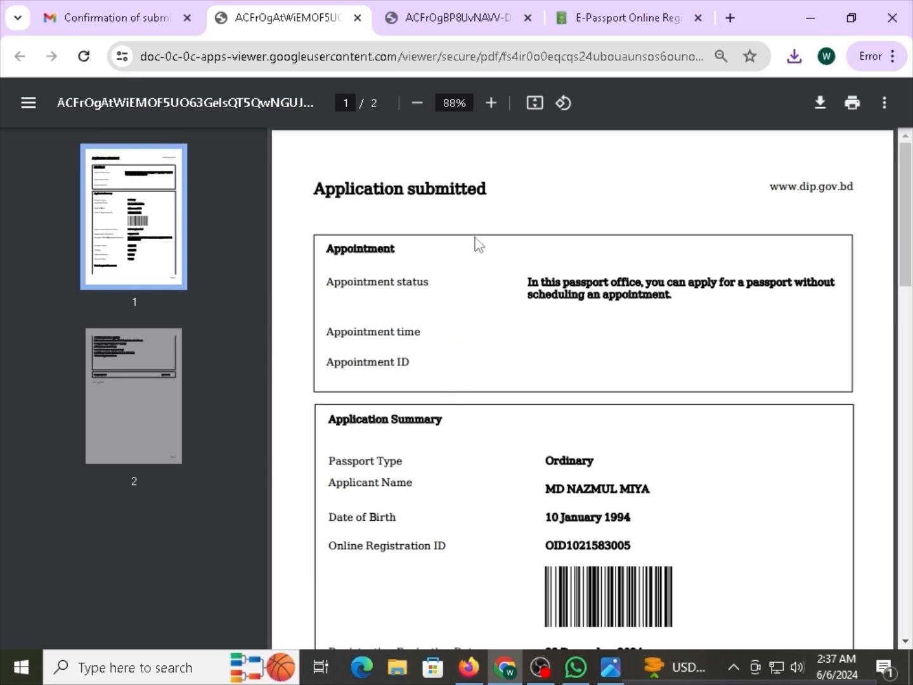
left_click_drag(430, 190, 369, 189)
left_click(368, 188)
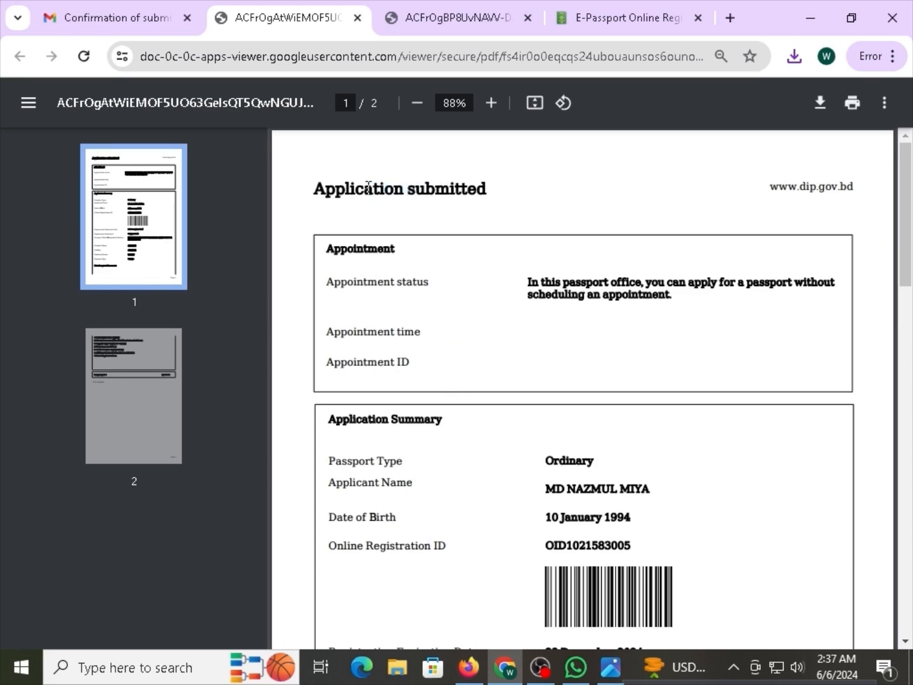
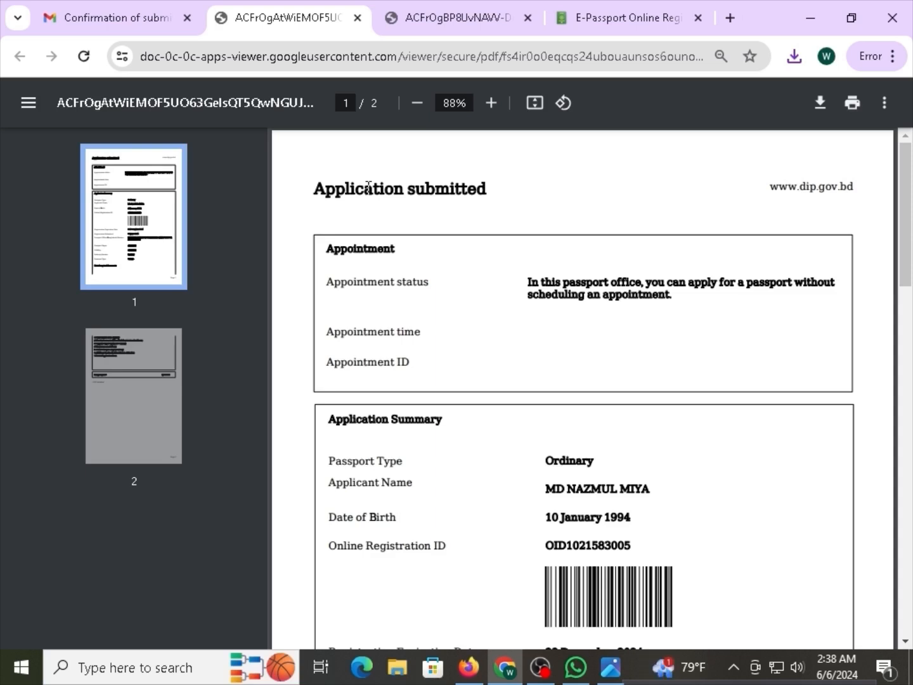
Flip between the Application submitted PDF, the application form PDF and the Gmail preview tabs.
scroll(394, 286, "down", 6)
scroll(409, 305, "up", 6)
left_click(153, 9)
left_click(438, 9)
left_click(334, 9)
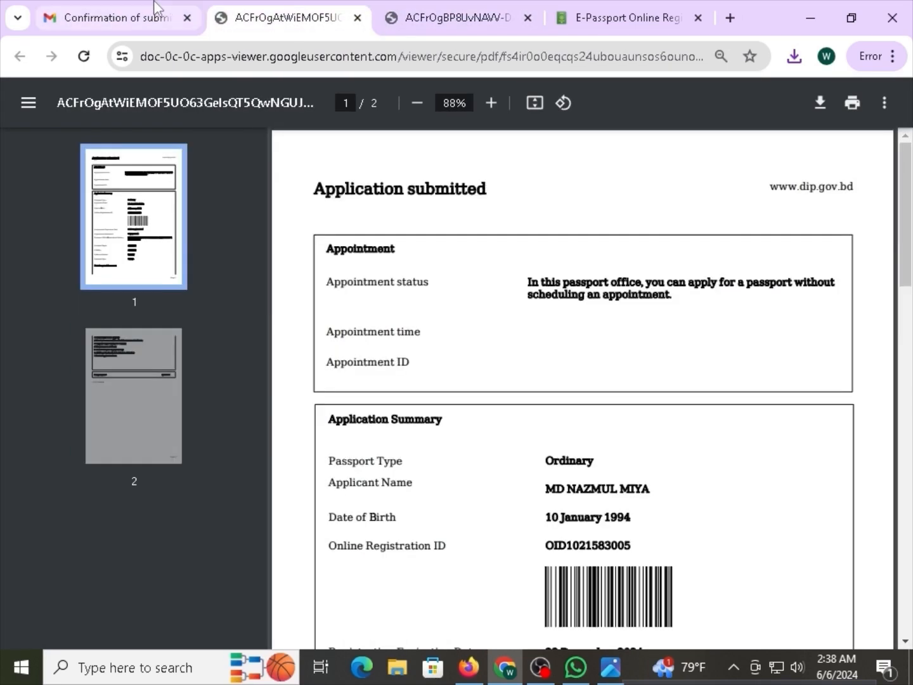
left_click(155, 9)
Highlight and re-read the appointment status sentence in the Gmail preview of registration-summary.pdf.
left_click_drag(413, 306, 588, 305)
left_click(588, 323)
scroll(312, 440, "down", 10)
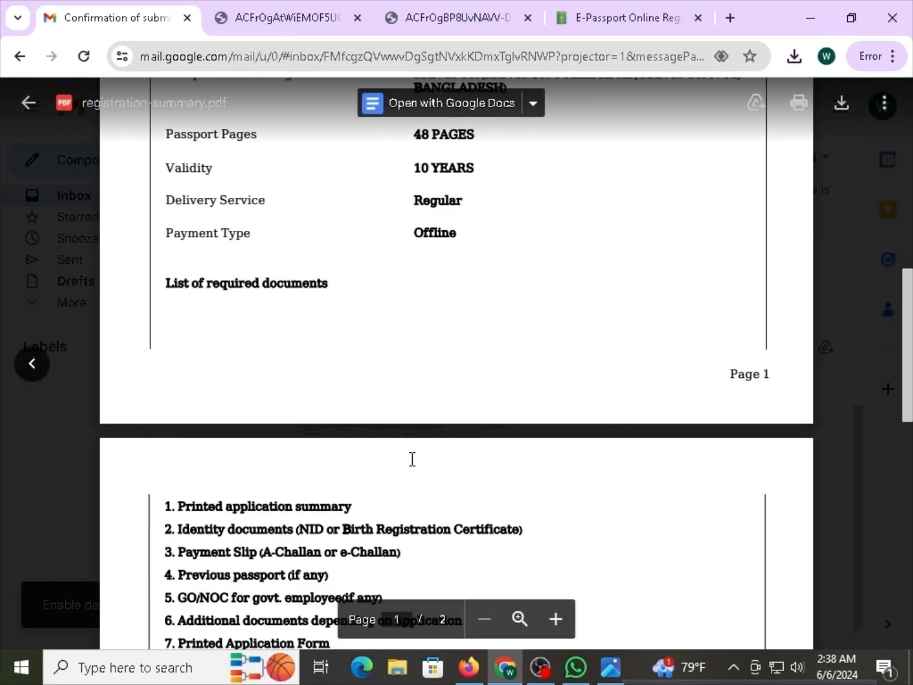
scroll(413, 459, "up", 10)
Look over the application form PDF again, then bring the Firefox window to the front.
left_click(444, 17)
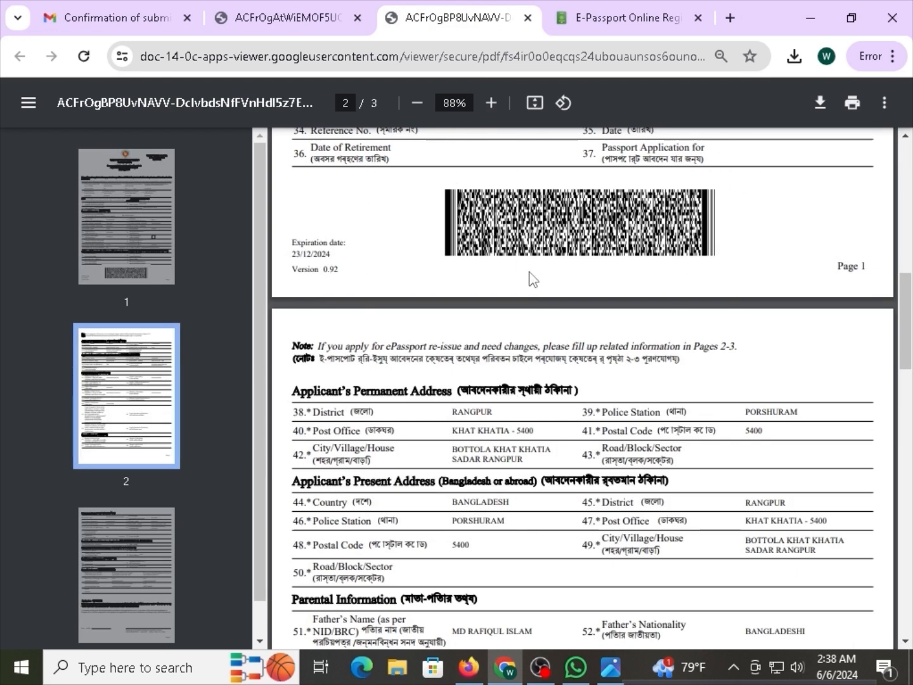
scroll(536, 316, "up", 12)
scroll(525, 359, "down", 5)
left_click(249, 8)
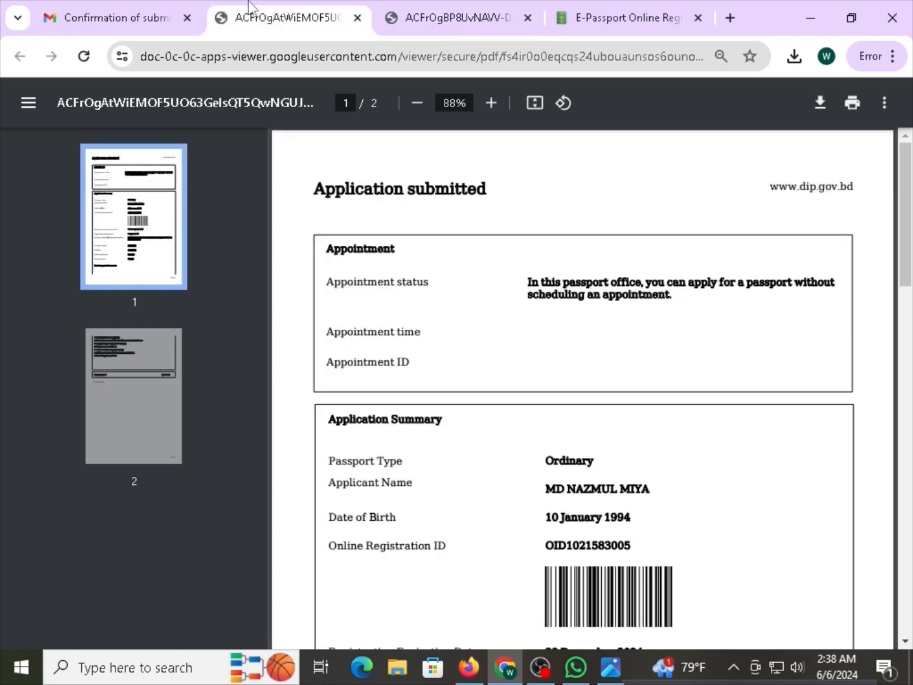
left_click(115, 17)
left_click(473, 659)
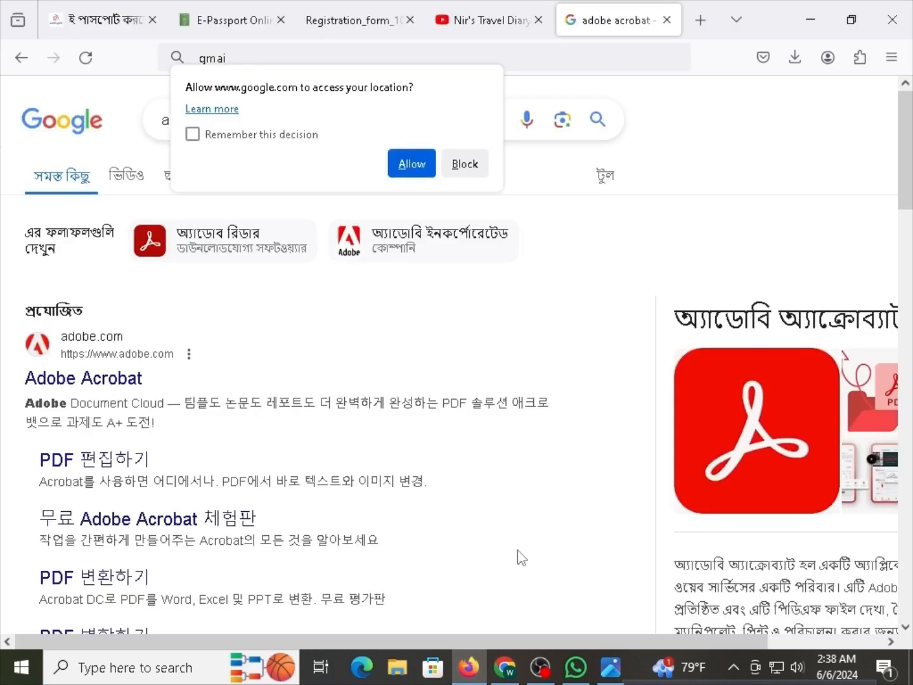
On the e-Passport application page, highlight the List of required documents and its first item, the printed application summary.
left_click(303, 9)
left_click(234, 10)
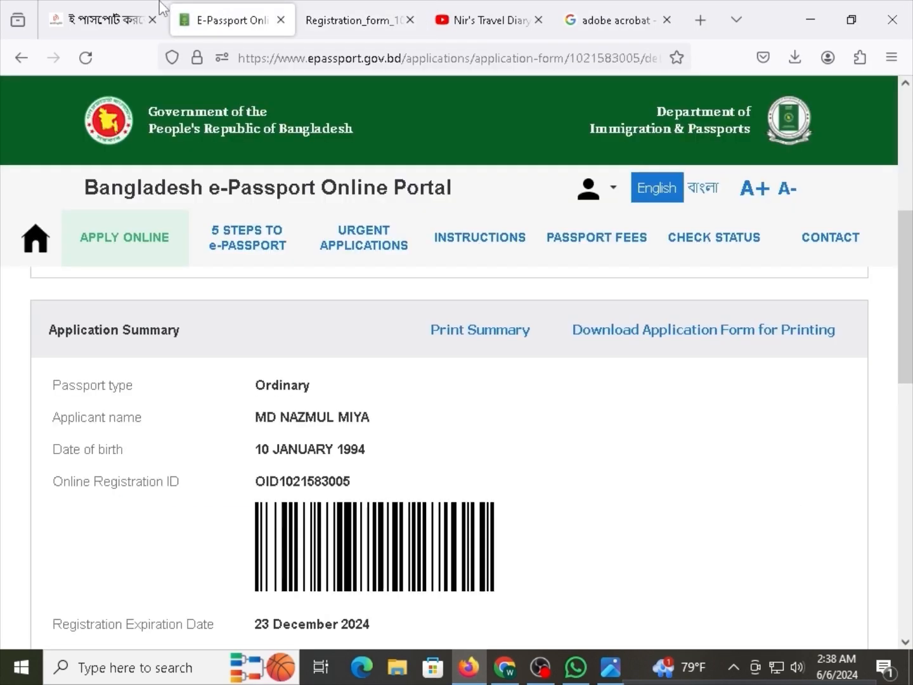
scroll(317, 431, "down", 7)
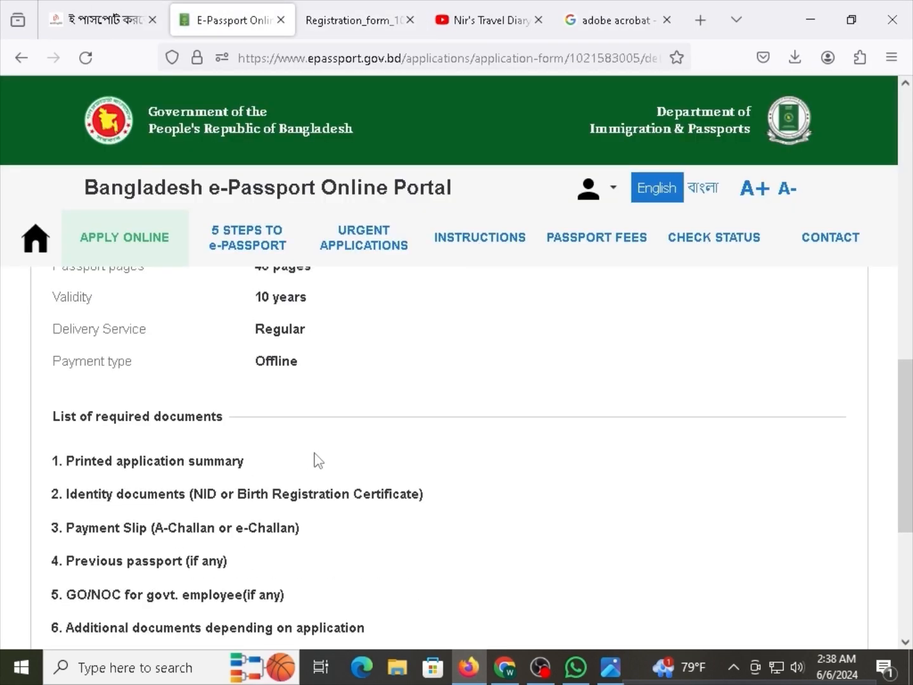
scroll(317, 460, "down", 3)
left_click_drag(109, 325, 55, 327)
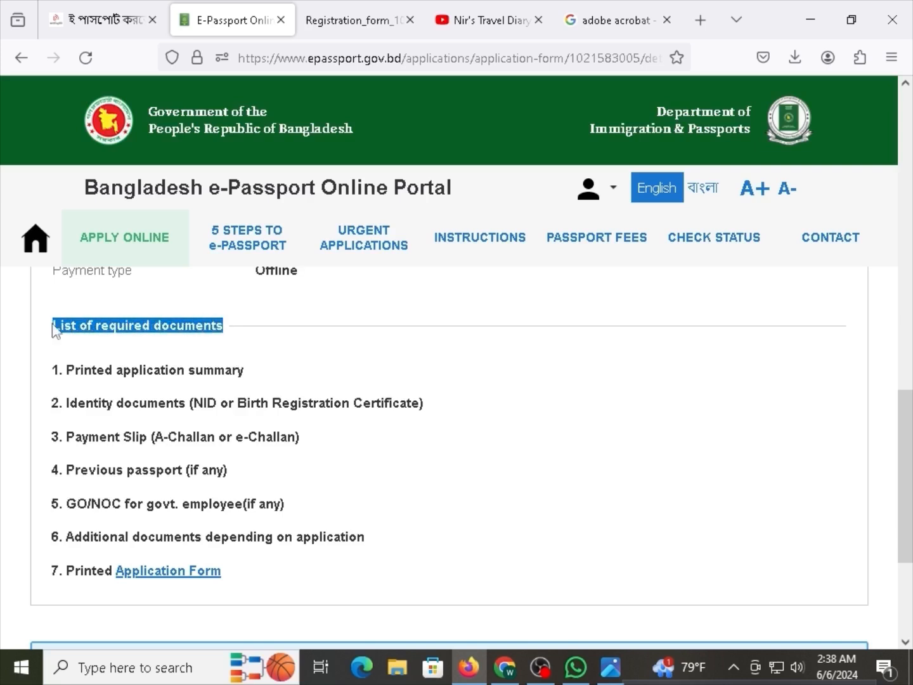
left_click(99, 349)
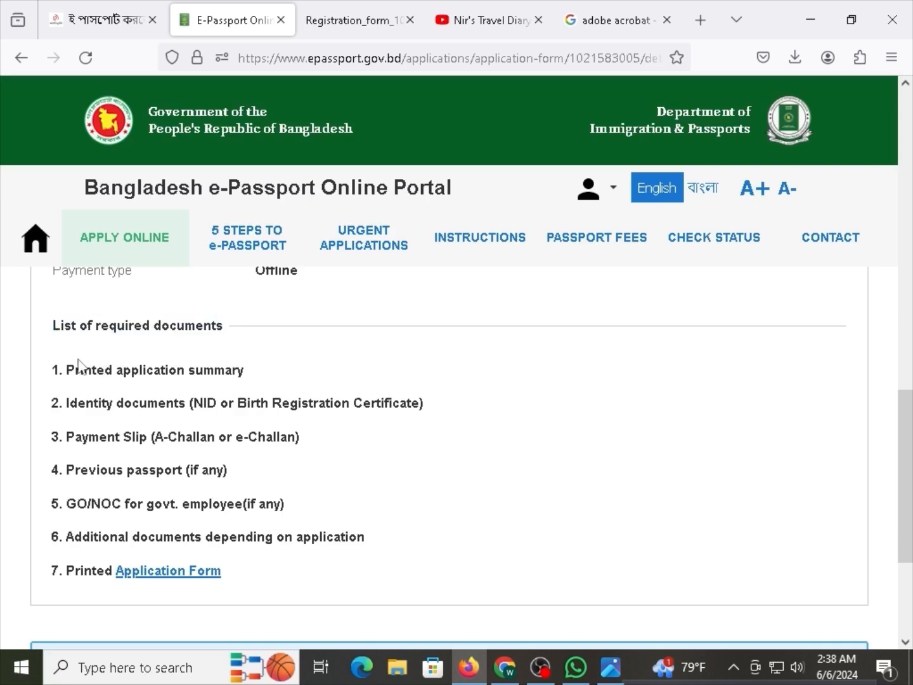
left_click_drag(246, 374, 61, 374)
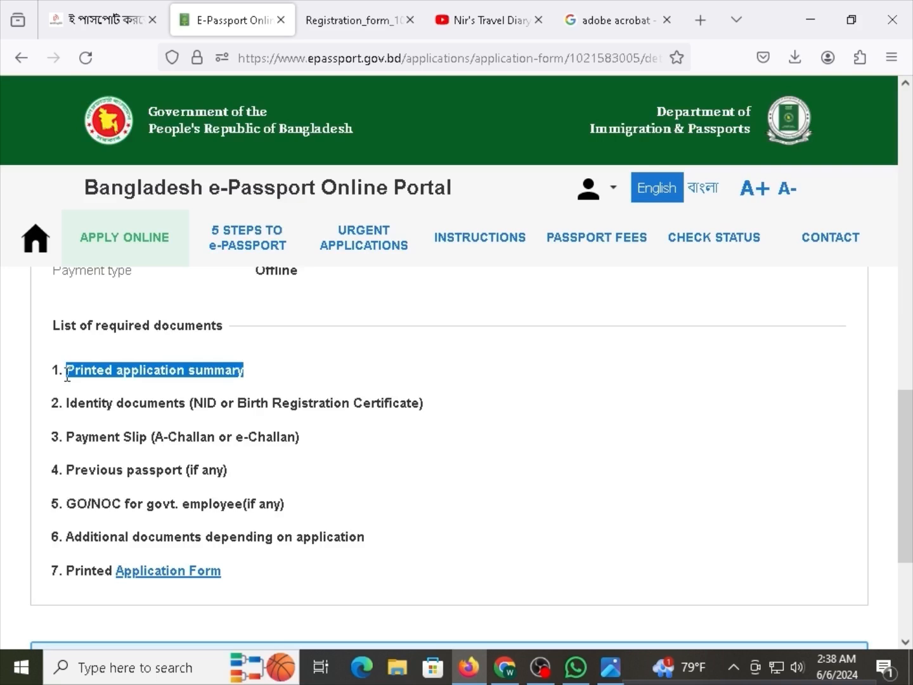
In Chrome, scroll through the application form PDF to compare it with the portal's list.
left_click(506, 664)
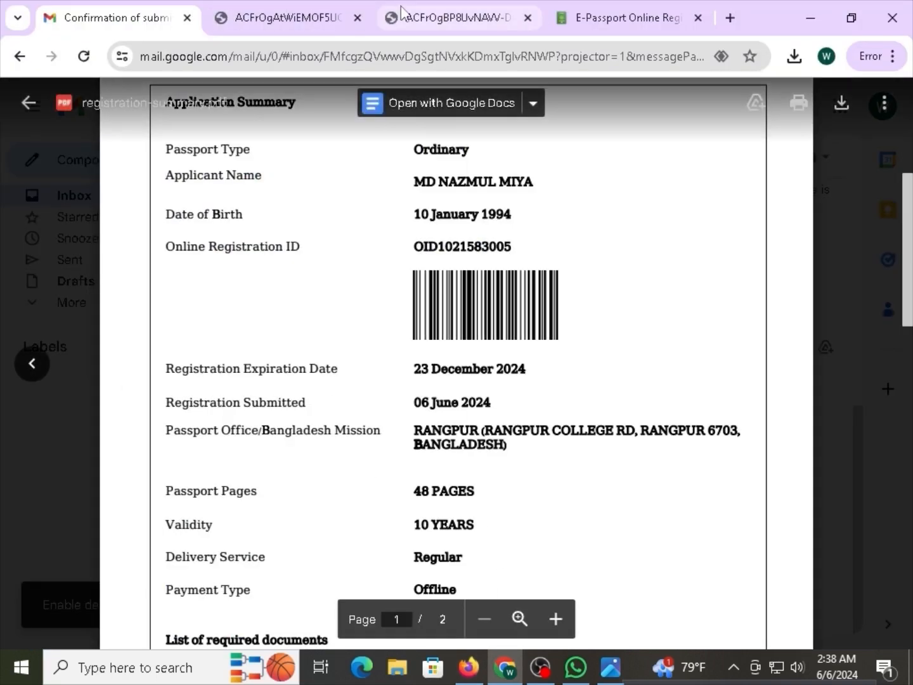
left_click(431, 18)
scroll(467, 249, "down", 20)
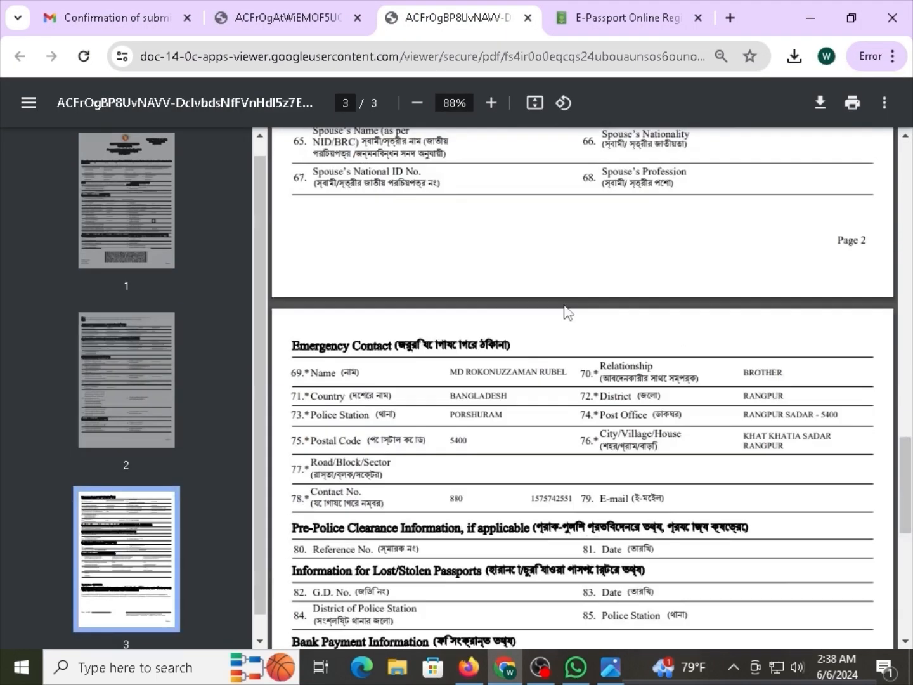
scroll(566, 320, "up", 5)
scroll(567, 325, "up", 5)
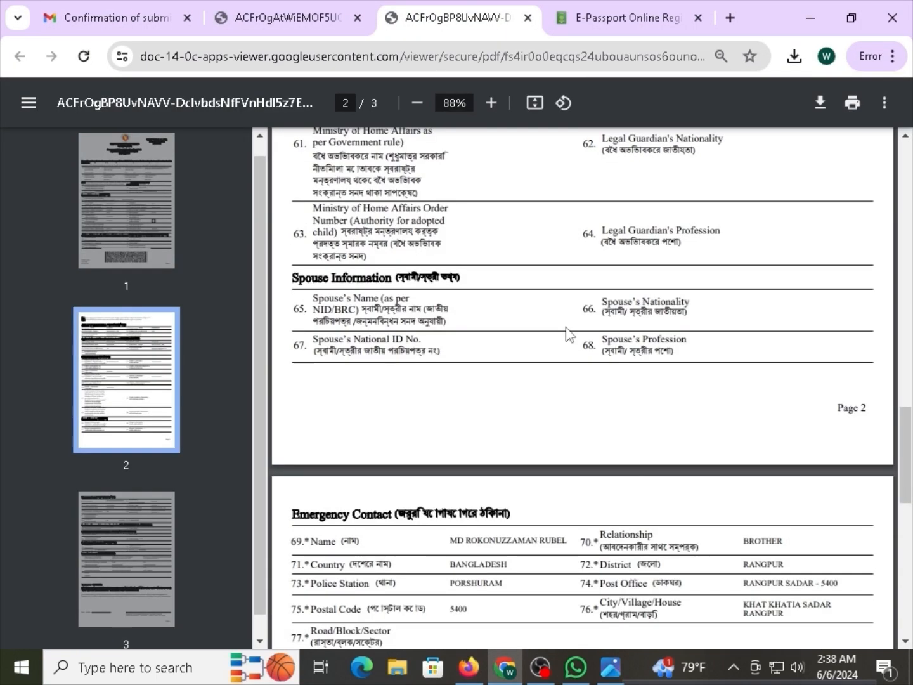
scroll(562, 322, "up", 10)
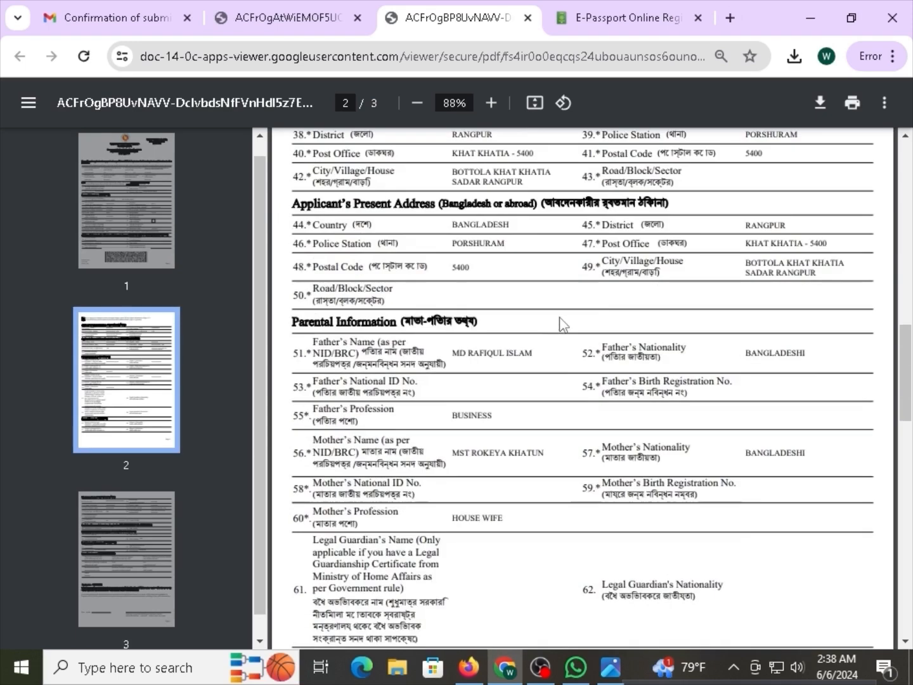
scroll(536, 416, "up", 5)
scroll(536, 416, "down", 15)
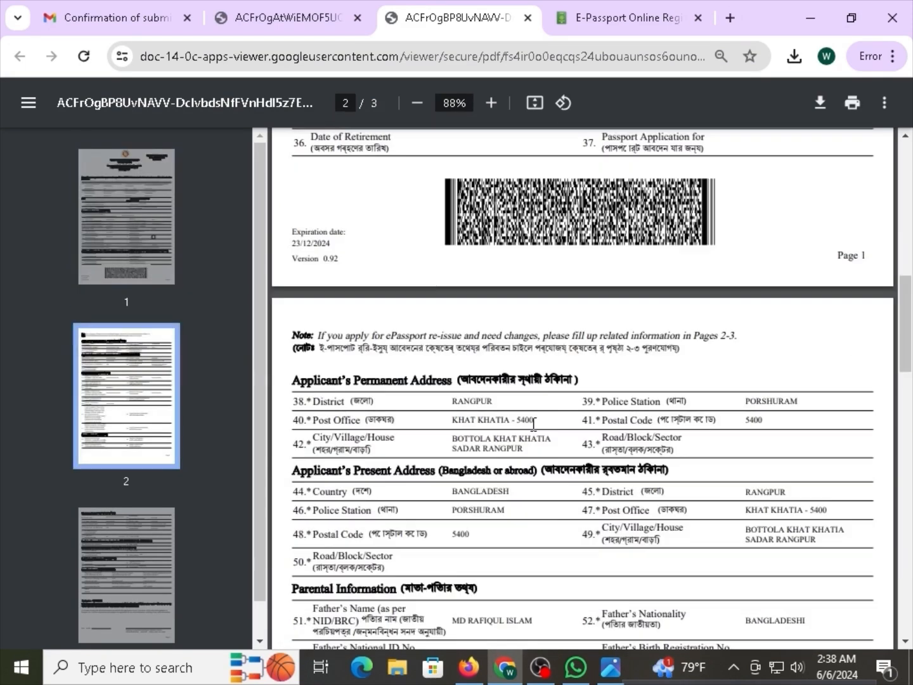
scroll(532, 440, "down", 3)
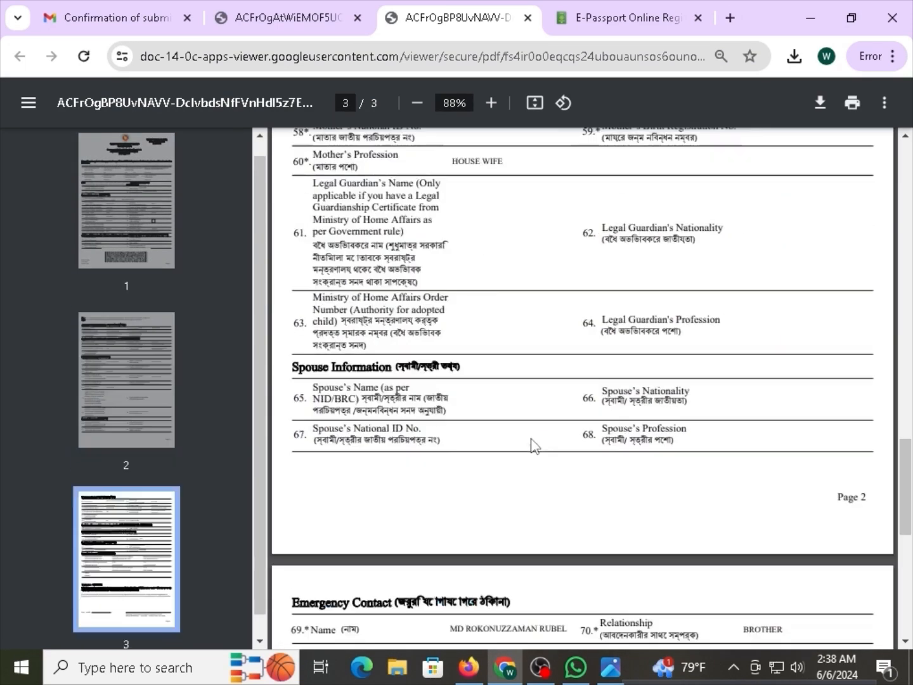
scroll(531, 439, "up", 3)
scroll(532, 440, "down", 12)
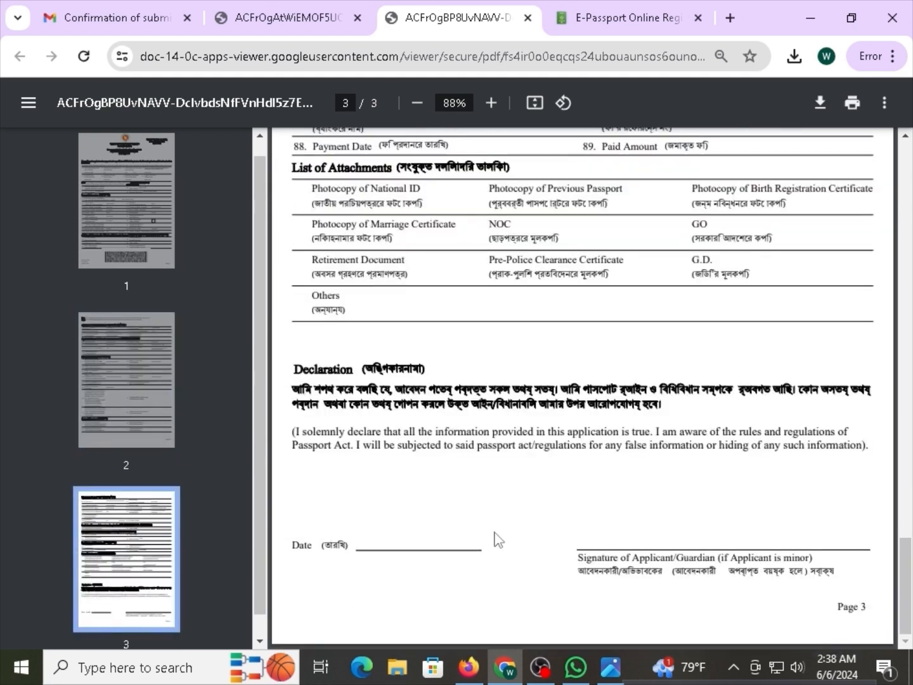
Re-highlight the printed application summary item and check it against the Application submitted PDF heading.
left_click(469, 665)
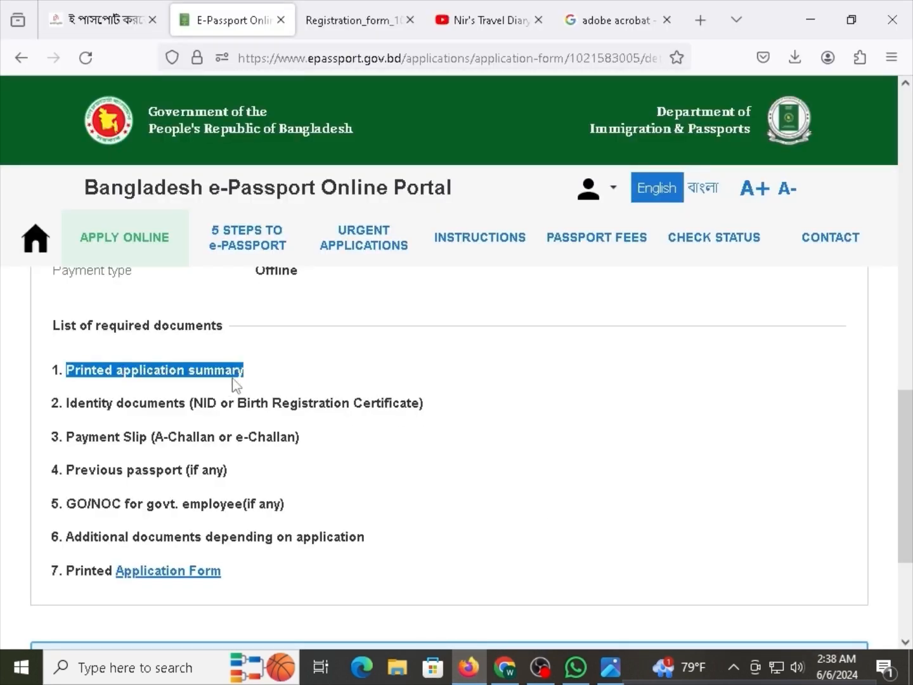
left_click(201, 391)
left_click_drag(104, 372, 152, 372)
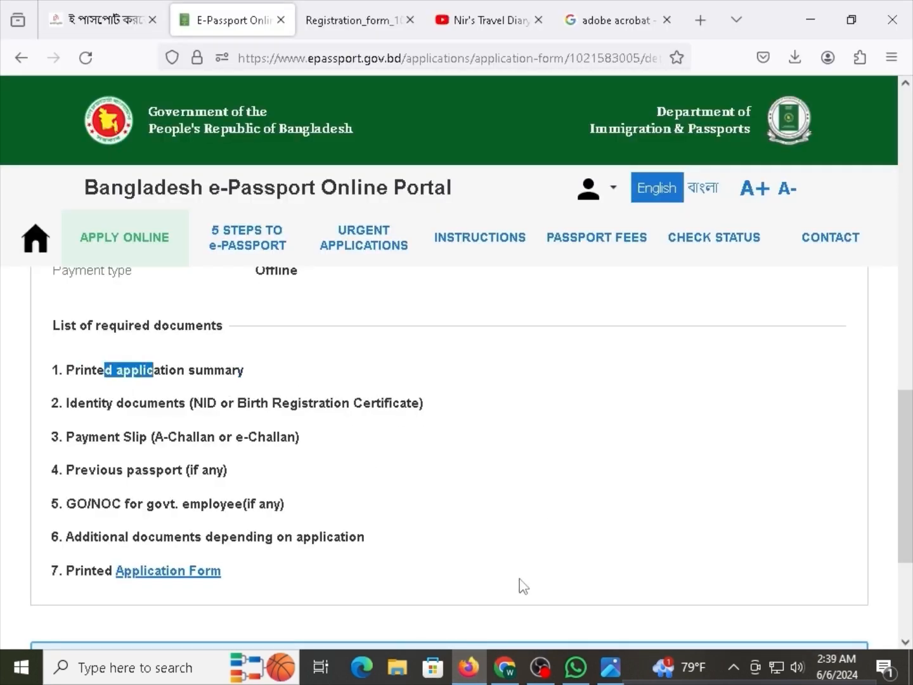
left_click(511, 670)
key("ctrl+shift+Tab")
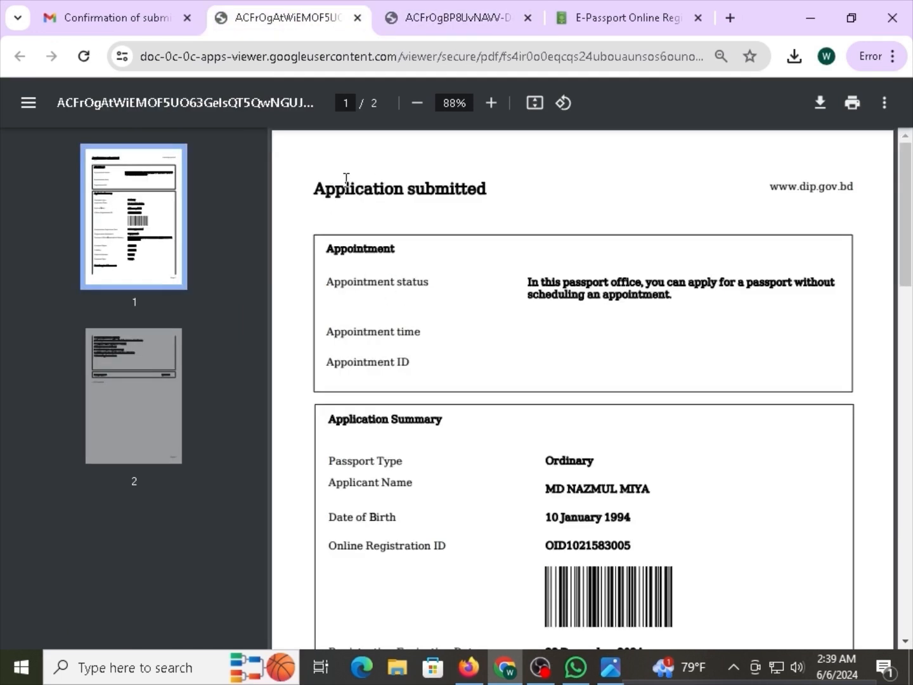
left_click_drag(346, 187, 450, 189)
left_click(453, 248)
left_click_drag(382, 193, 430, 190)
left_click(446, 235)
Scroll the Application submitted PDF, then highlight the identity documents item in the portal.
scroll(510, 410, "down", 5)
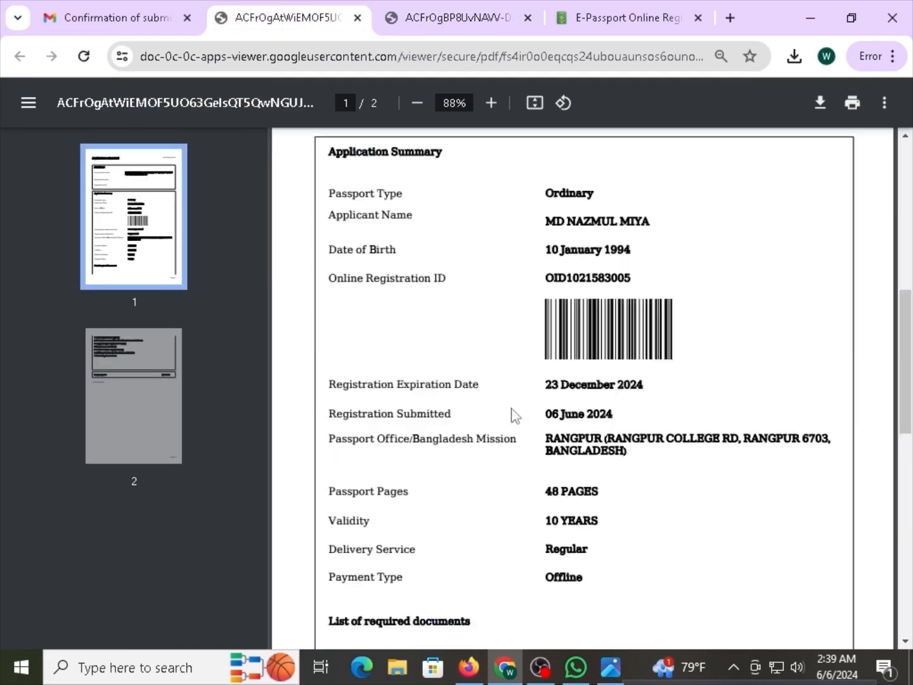
scroll(514, 415, "down", 10)
scroll(540, 484, "up", 15)
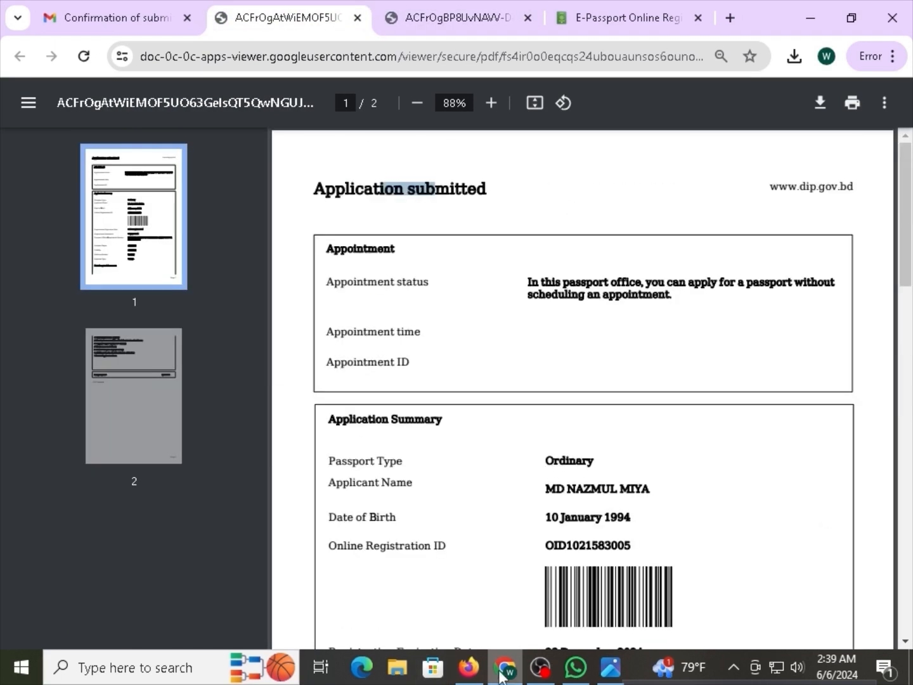
left_click(471, 669)
left_click_drag(94, 403, 204, 404)
left_click(250, 404)
left_click(255, 404)
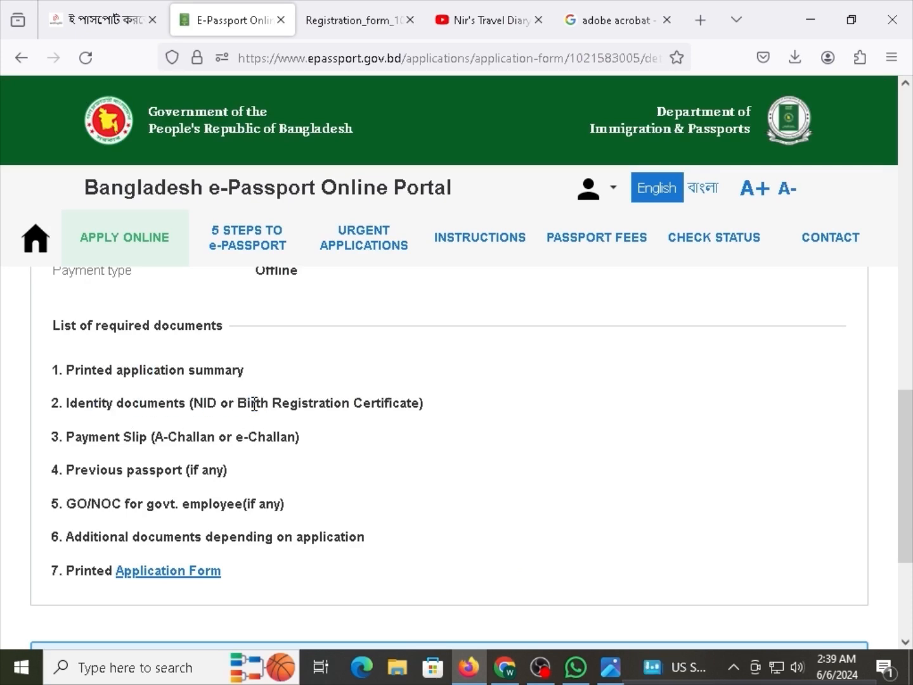
mouse_move(265, 403)
left_mouse_down()
mouse_move(326, 401)
mouse_move(249, 403)
left_mouse_up()
left_click(290, 406)
left_click(302, 406)
left_click_drag(331, 404, 253, 404)
left_click(230, 404)
left_click_drag(148, 404, 211, 403)
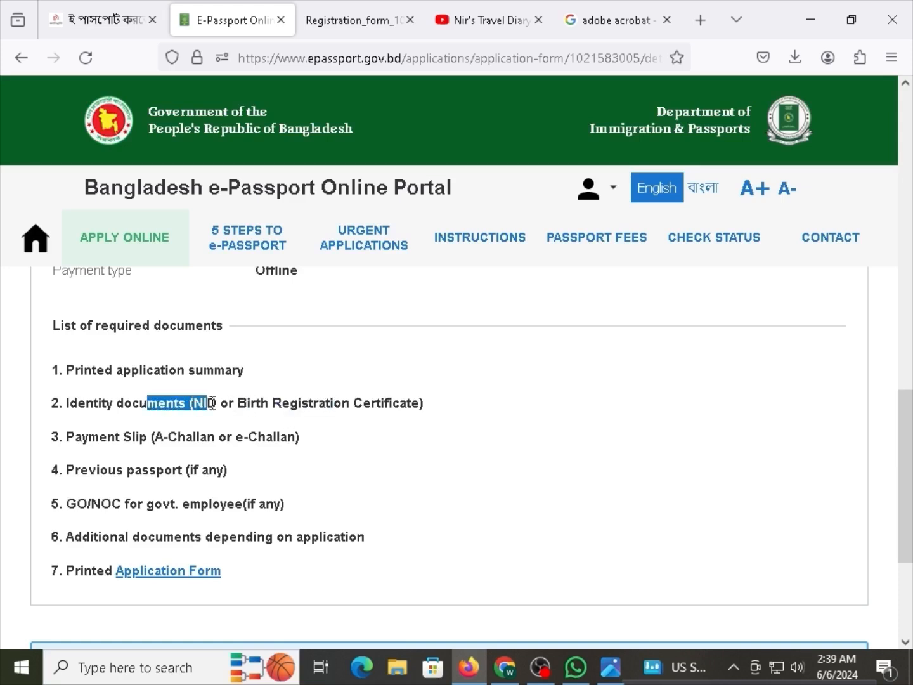
left_click(211, 404)
left_click_drag(98, 369, 174, 403)
left_click(174, 404)
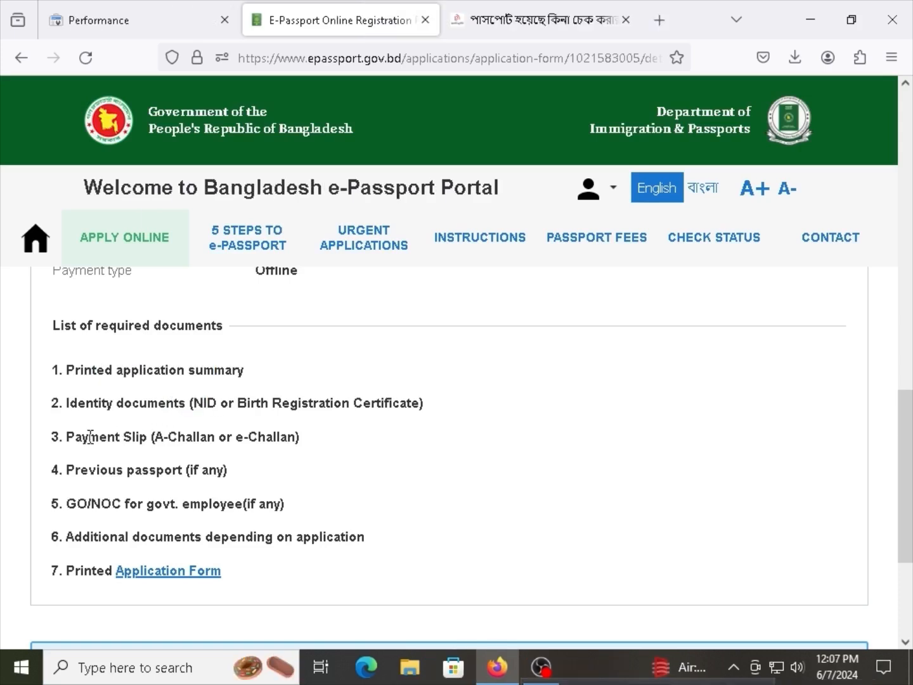
left_click_drag(87, 436, 185, 437)
left_click(203, 431)
left_click(185, 438)
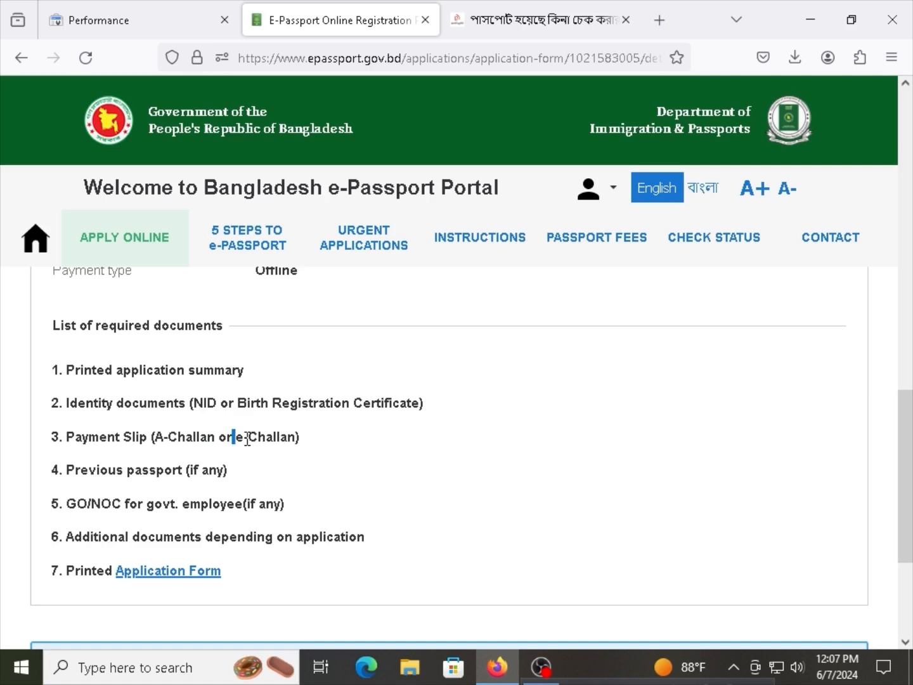
left_click_drag(247, 438, 211, 439)
left_click(302, 452)
left_click(211, 439)
left_click_drag(153, 442, 208, 439)
double_click(205, 442)
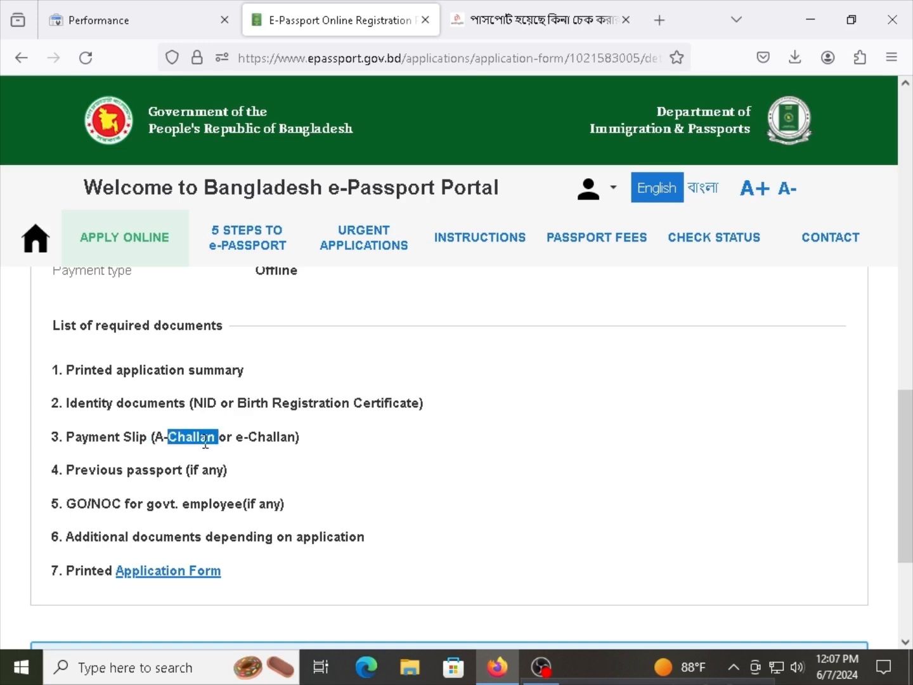
left_click(172, 437)
scroll(179, 471, "down", 1)
left_click_drag(118, 377, 68, 382)
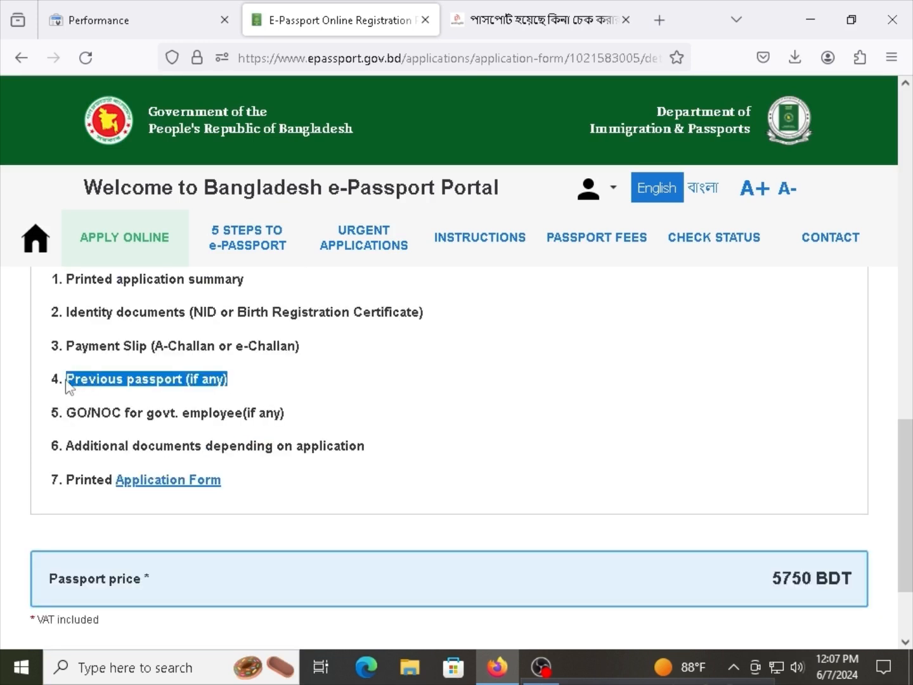
left_click(120, 386)
left_click_drag(220, 416, 123, 414)
left_click(93, 416)
left_click(154, 412)
left_click_drag(208, 418, 149, 416)
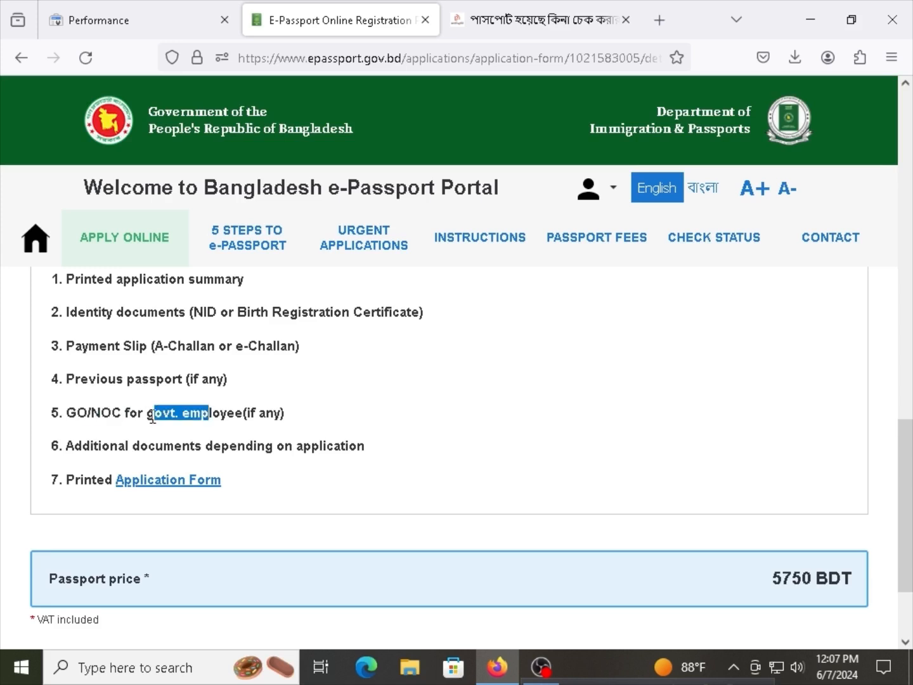
left_click(191, 430)
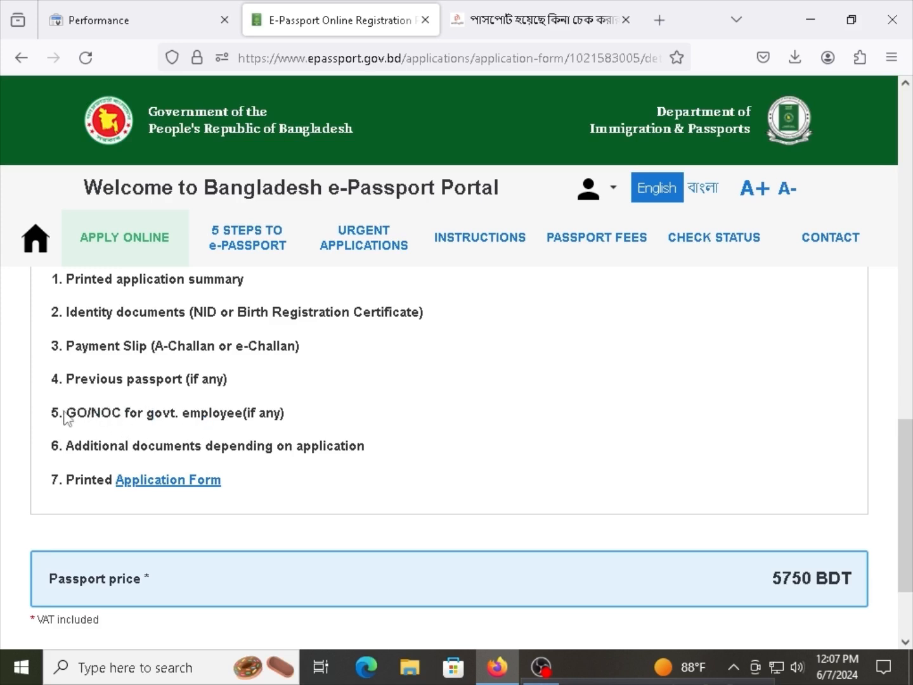
left_click_drag(69, 417, 281, 417)
left_click(285, 418)
left_click_drag(288, 416, 71, 413)
left_click(72, 414)
left_click_drag(110, 447, 316, 447)
left_click(314, 450)
left_click_drag(77, 413, 204, 447)
left_click(274, 444)
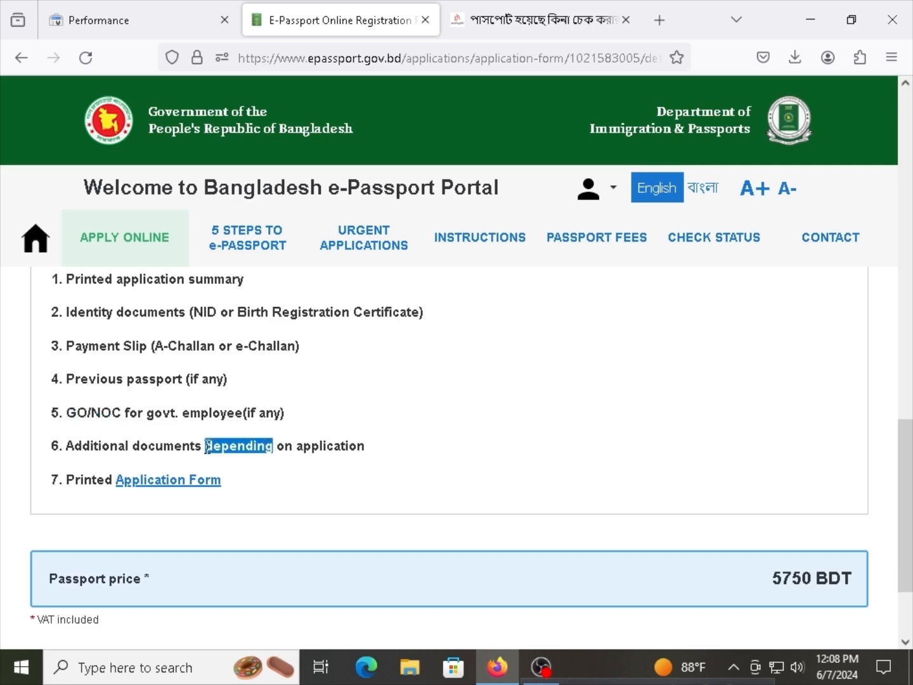
left_click(198, 448)
left_click_drag(68, 479, 112, 479)
left_click(107, 475)
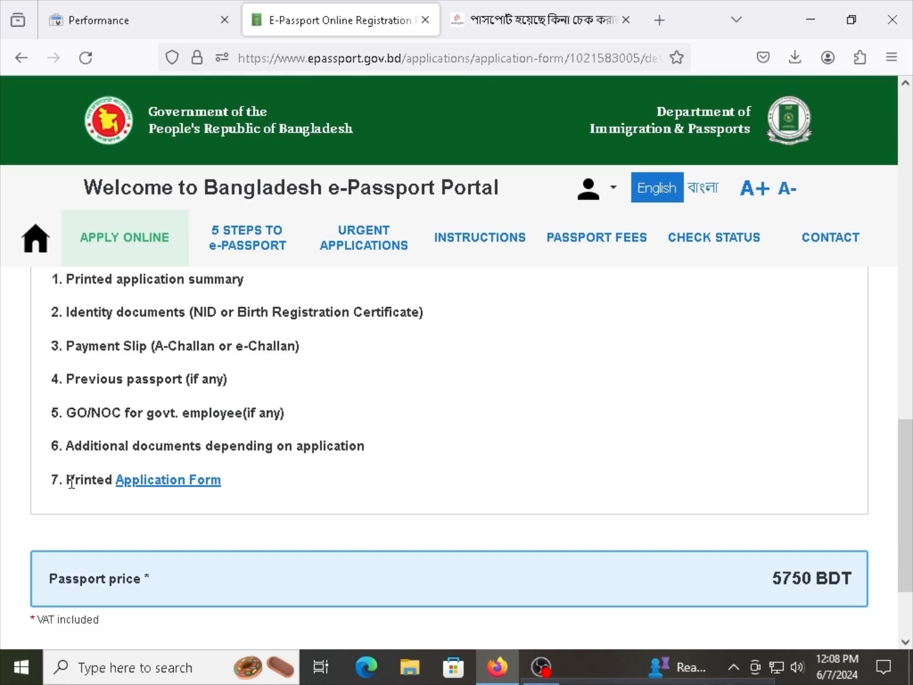
left_click_drag(69, 480, 112, 480)
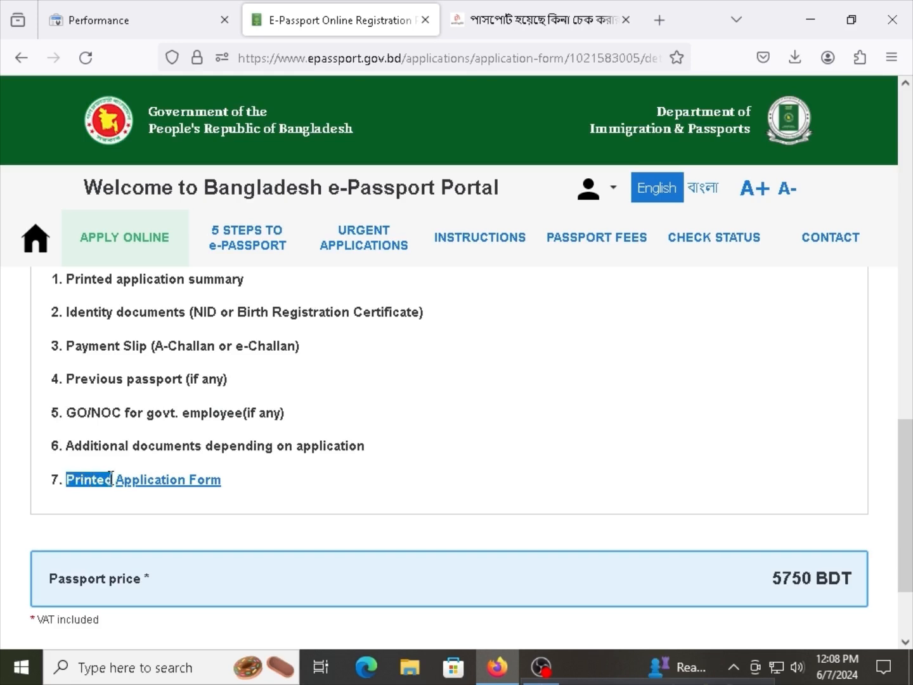
left_click(217, 496)
Download the application form for printing and look over the PDF in its new tab.
scroll(191, 444, "up", 15)
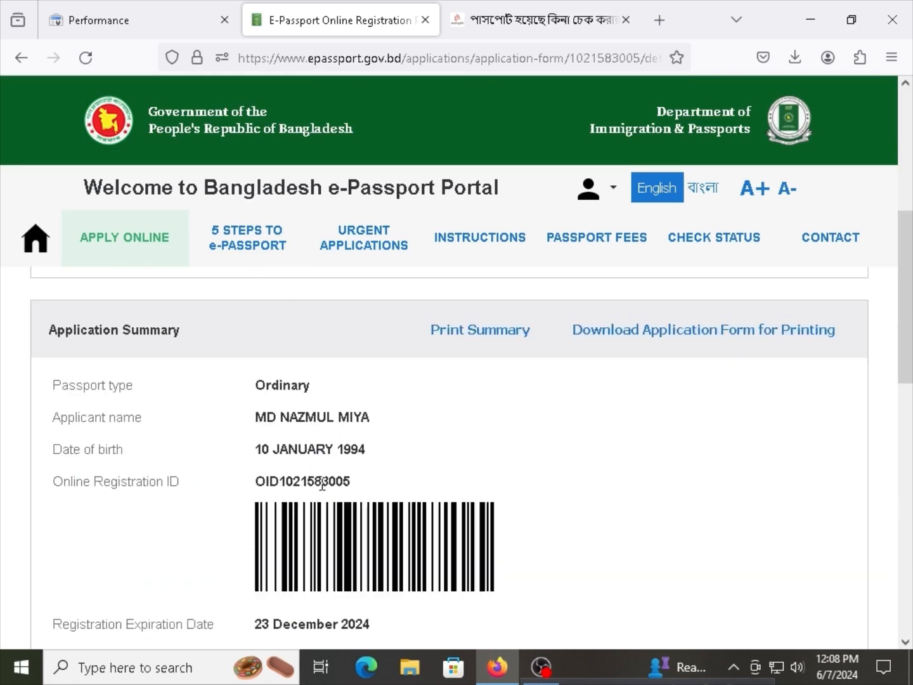
left_click(698, 512)
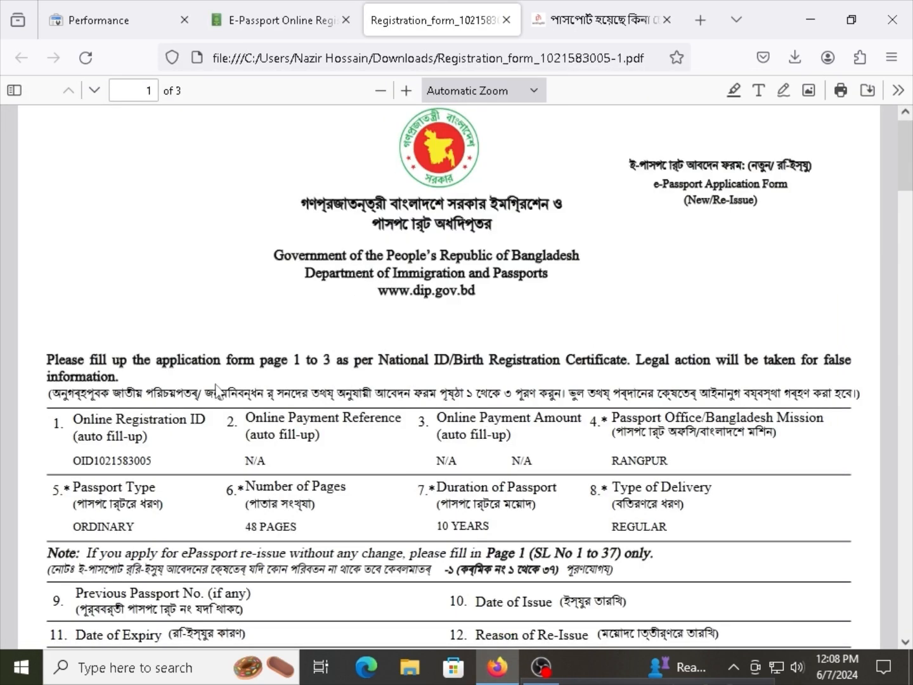
left_click_drag(204, 393, 295, 388)
scroll(294, 389, "down", 15)
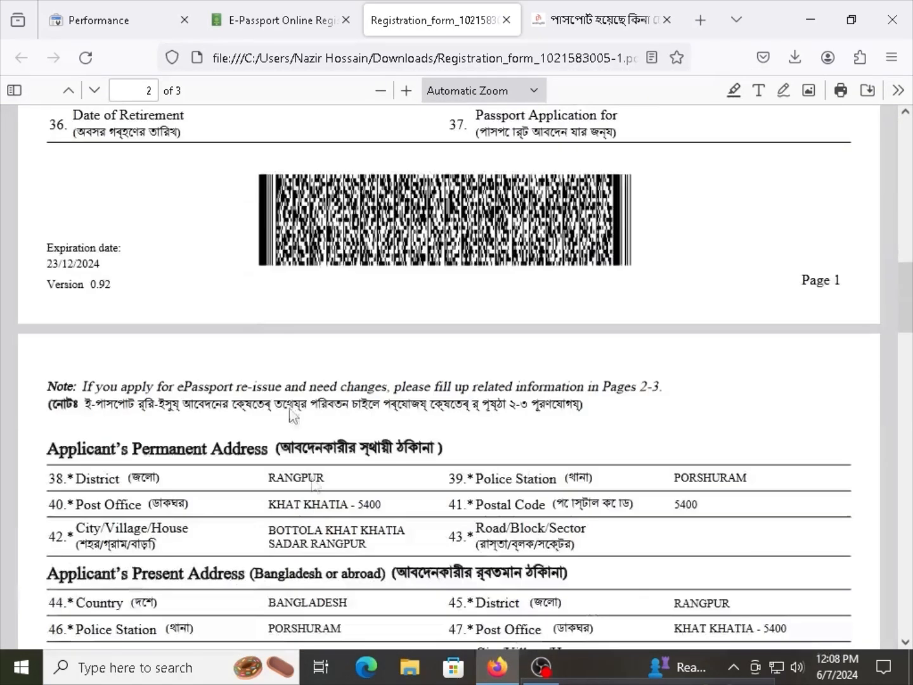
scroll(419, 355, "down", 3)
scroll(444, 317, "up", 10)
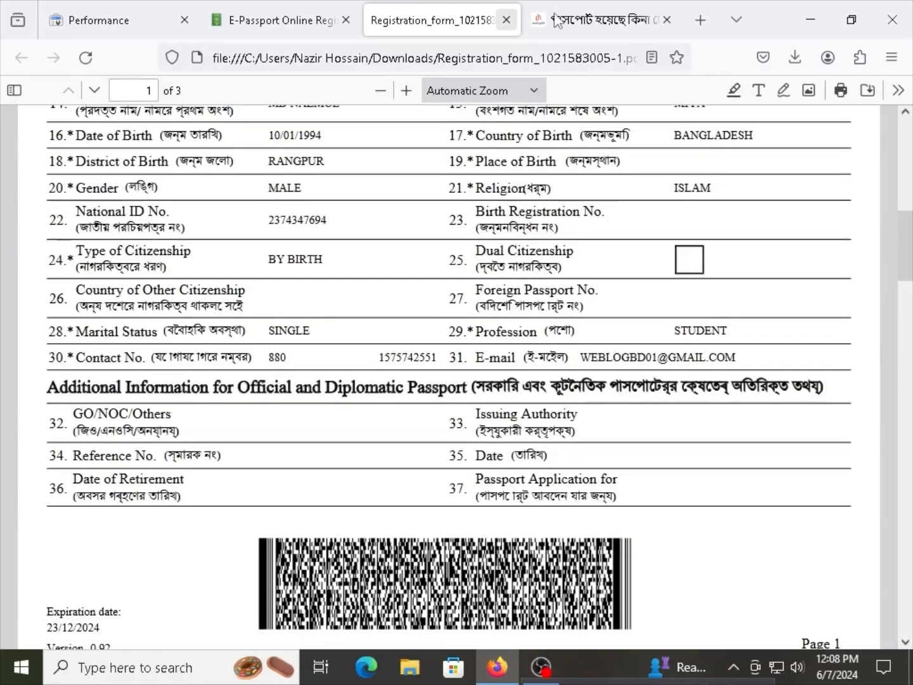
left_click(286, 21)
Open the Print Summary preview, comparing it with the downloaded application form tab.
scroll(366, 330, "down", 2)
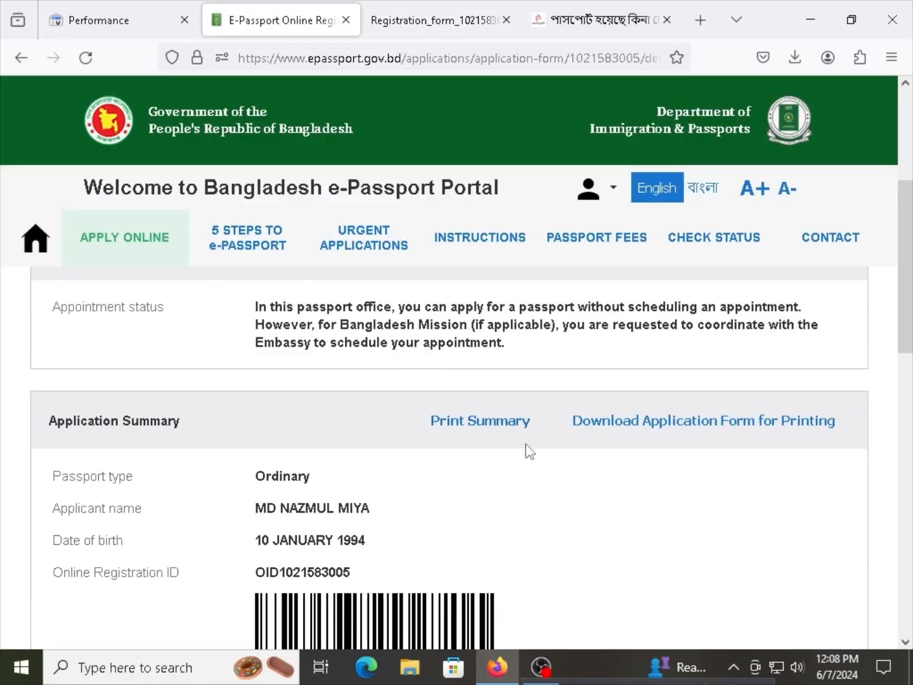
left_click(491, 421)
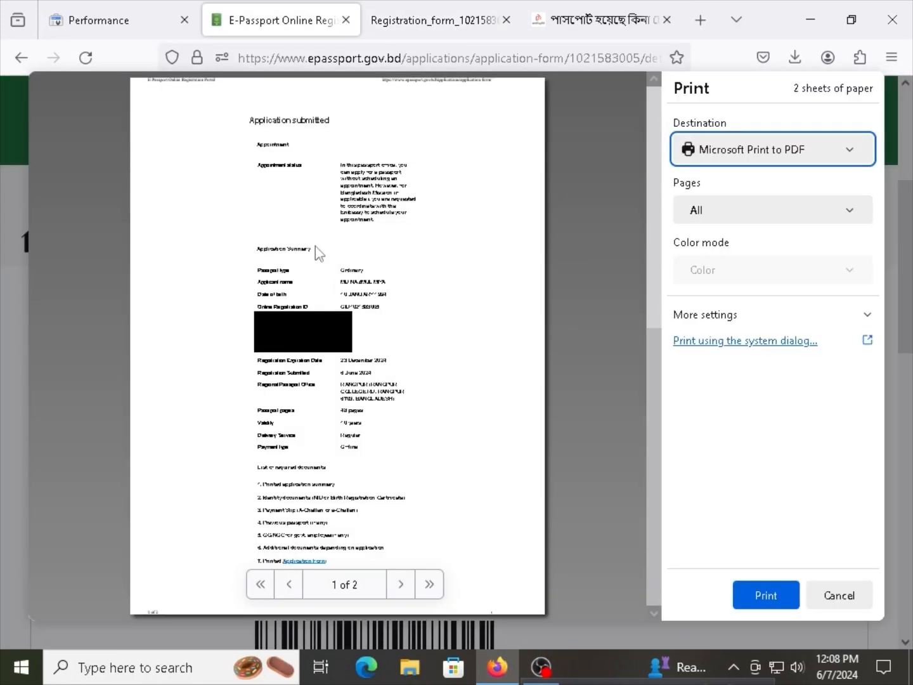
scroll(343, 183, "down", 10)
scroll(342, 183, "up", 10)
left_click(438, 20)
scroll(443, 316, "up", 3)
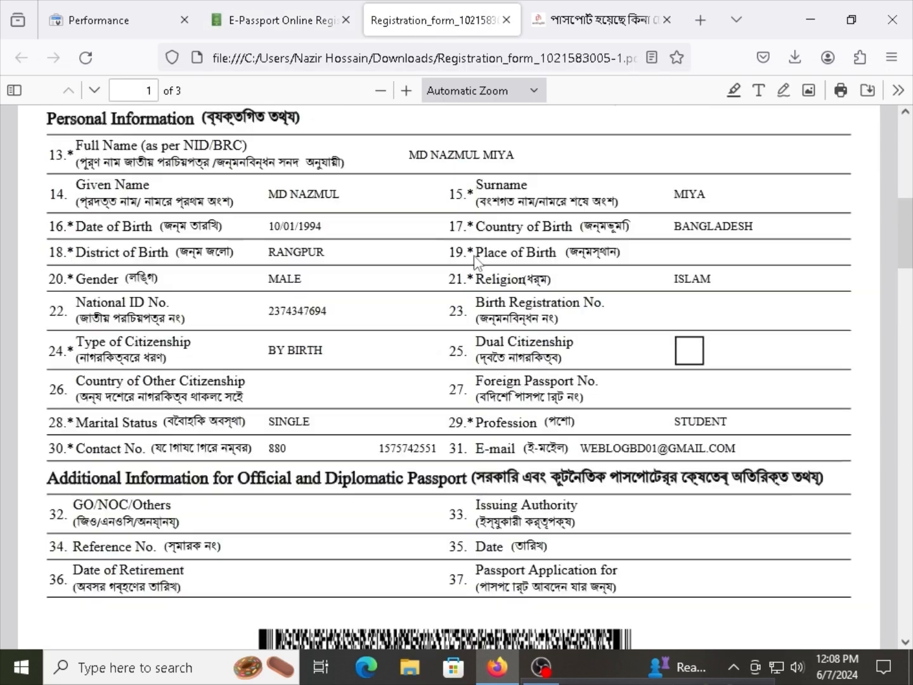
left_click(286, 19)
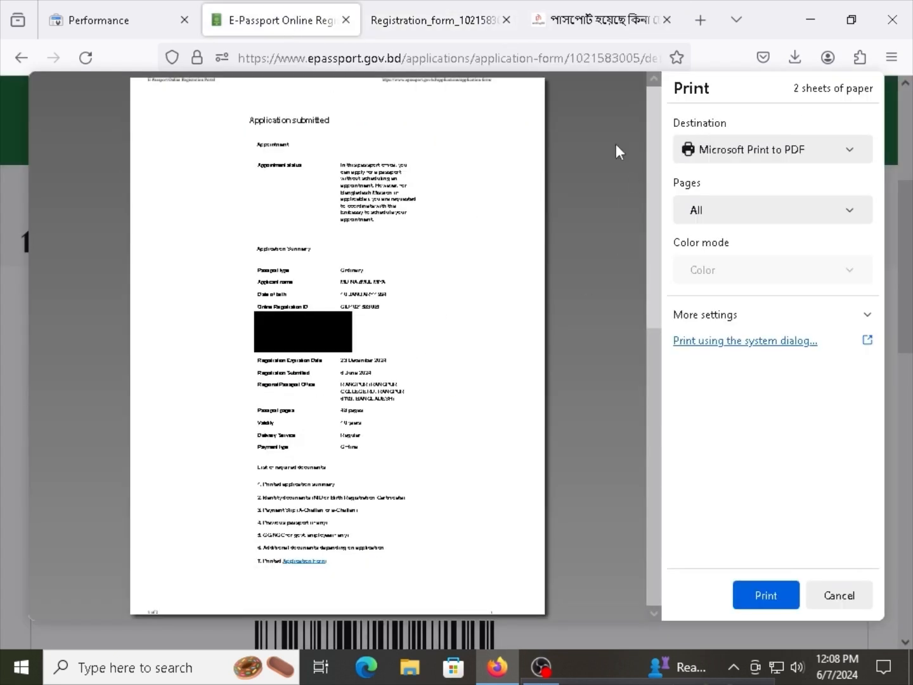
left_click(393, 20)
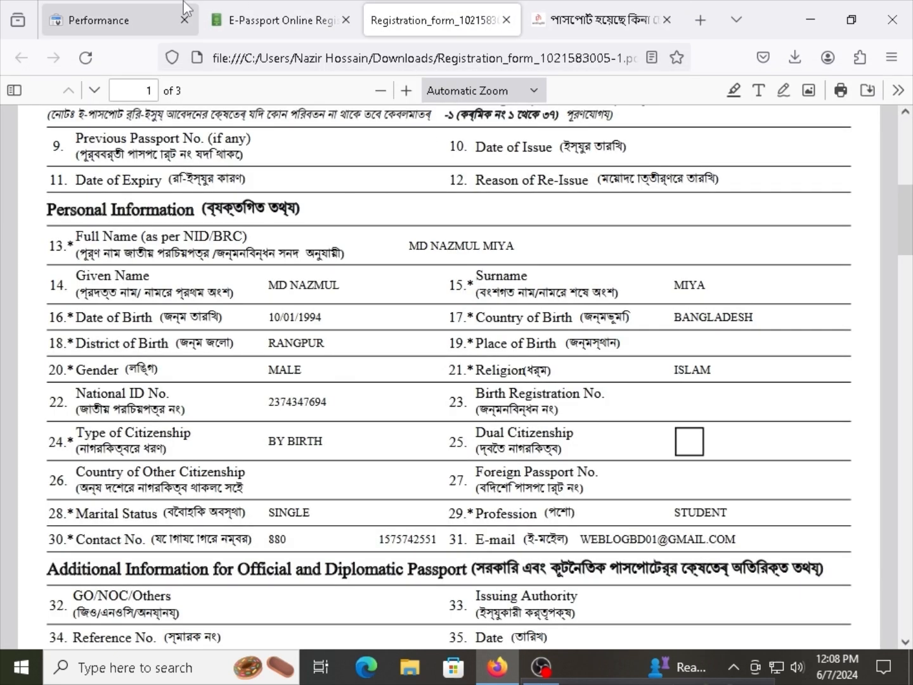
left_click(219, 20)
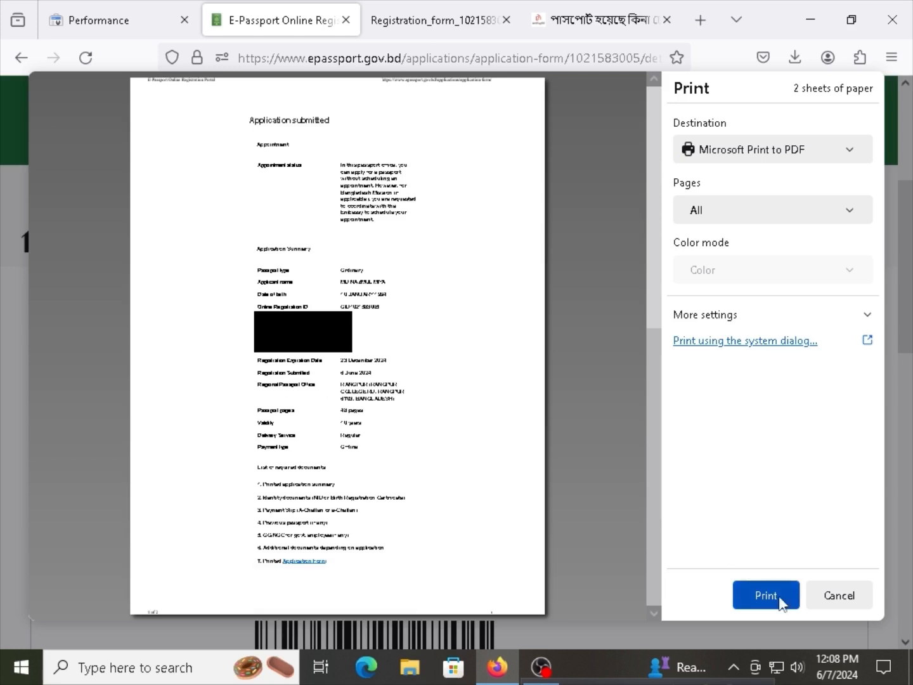
Print the application summary and re-read its appointment-status note.
left_click(835, 597)
scroll(422, 493, "up", 3)
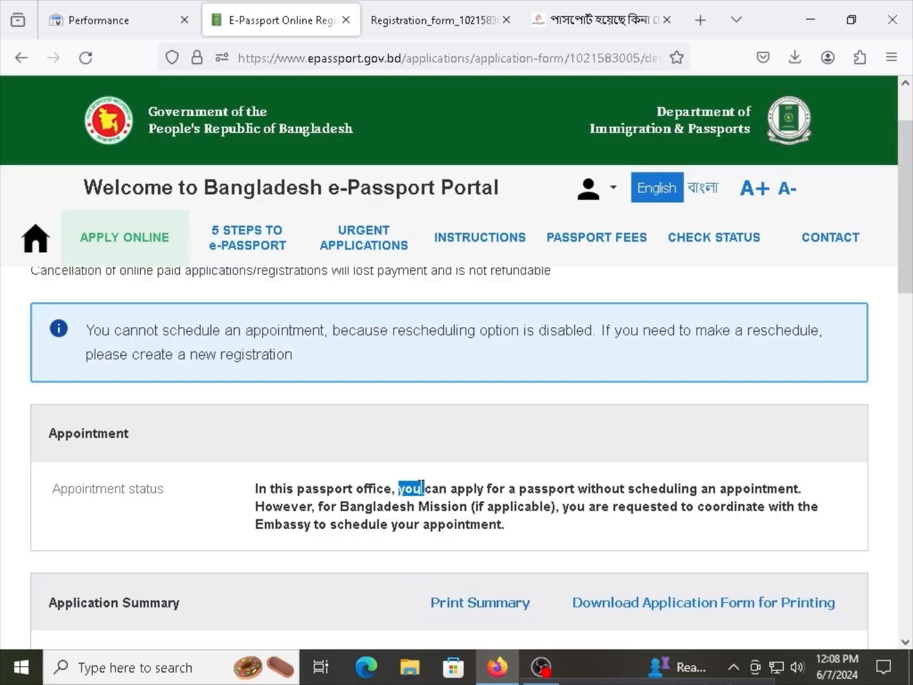
triple_click(421, 488)
left_click(405, 497)
double_click(405, 492)
left_click(479, 499)
scroll(480, 498, "down", 4)
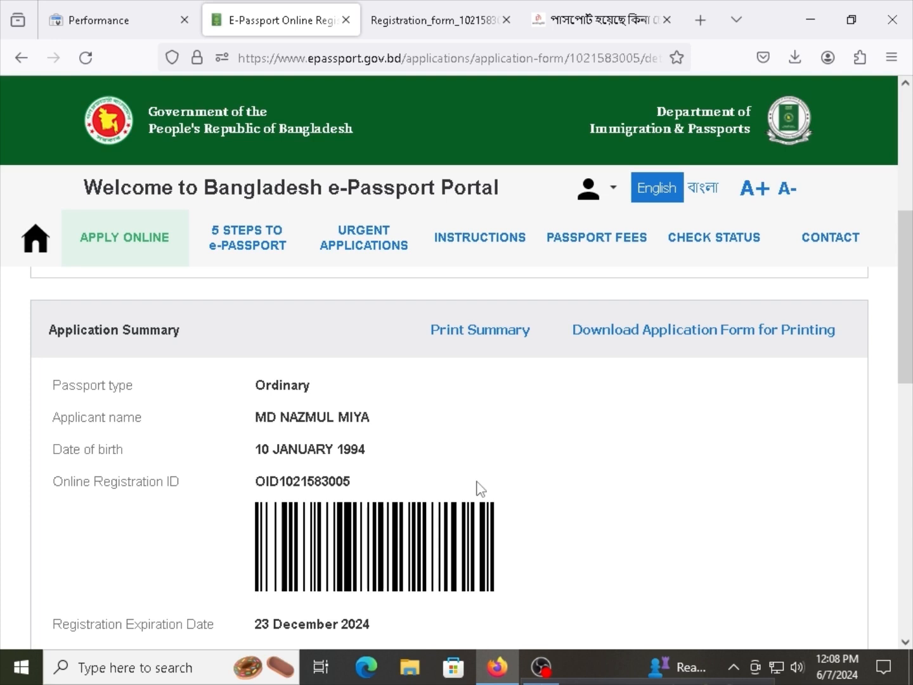
scroll(410, 484, "down", 2)
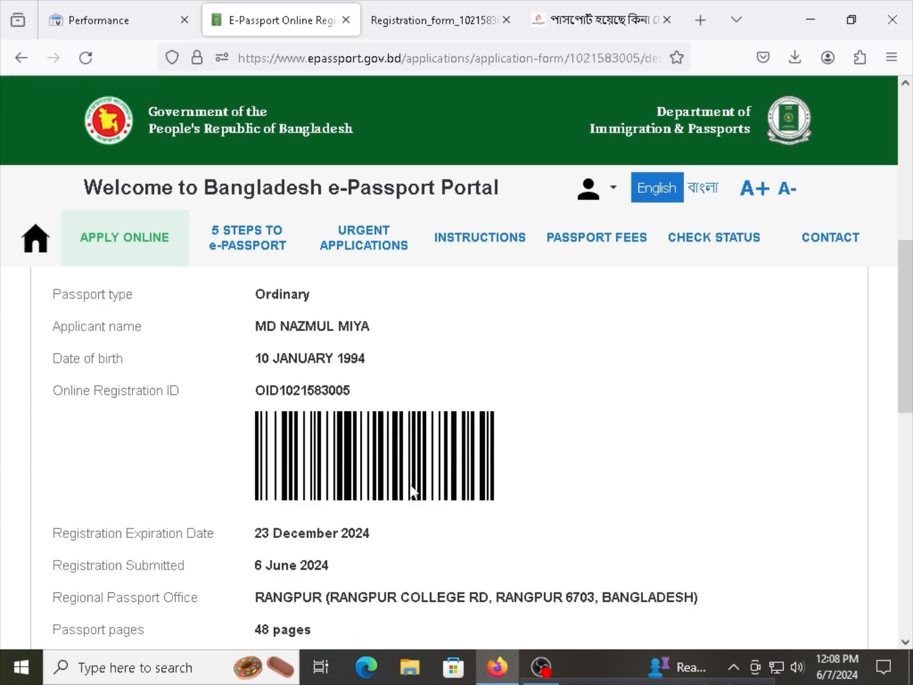
scroll(422, 493, "up", 5)
Open My e-Passport applications and check the passport office and Submitted status of the application.
left_click(157, 255)
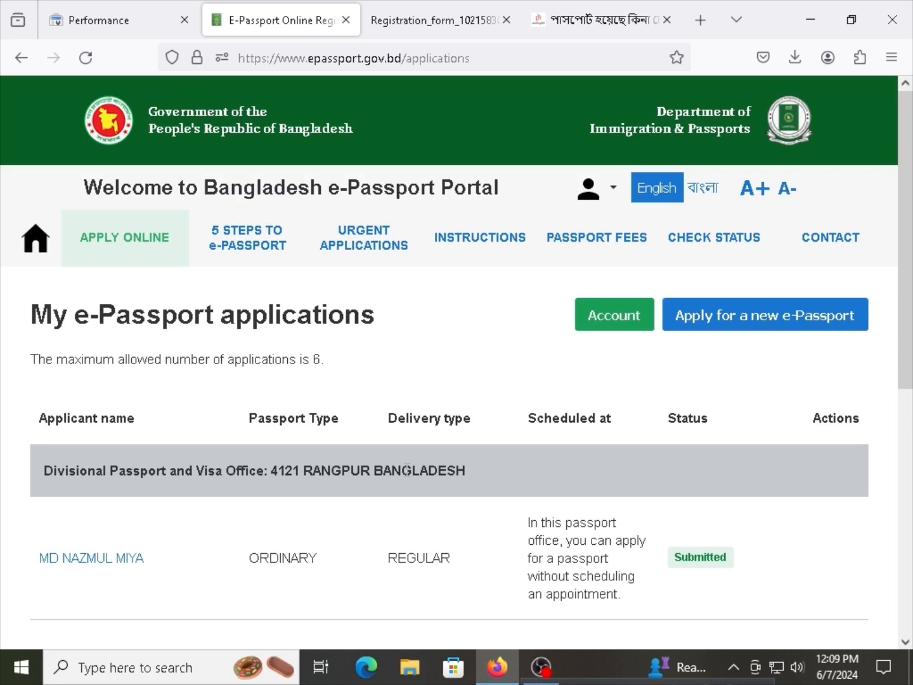
left_click_drag(403, 470, 327, 471)
left_click(338, 473)
scroll(338, 517, "down", 2)
scroll(329, 517, "up", 2)
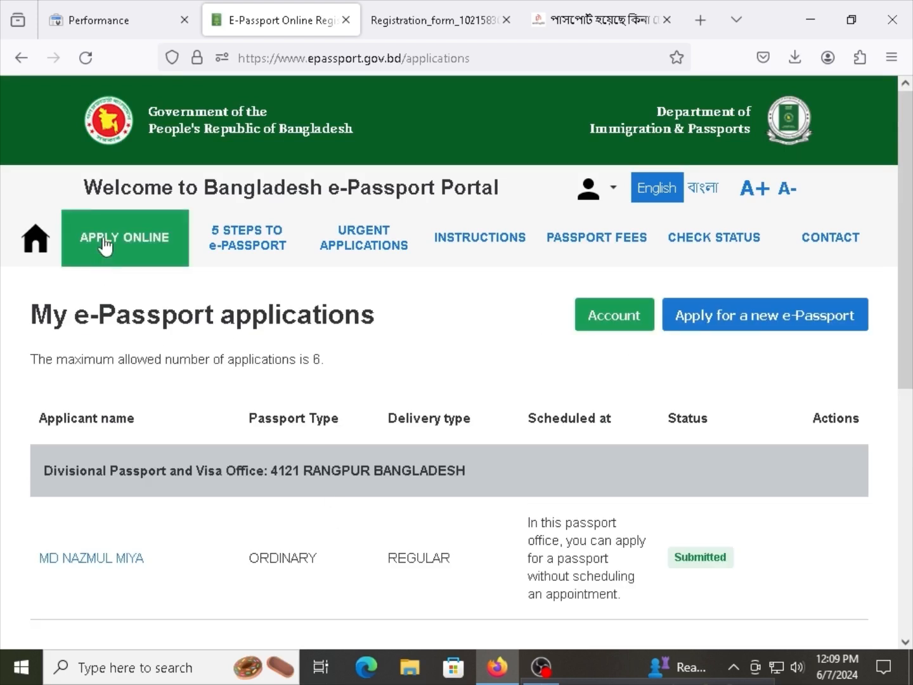
scroll(112, 489, "down", 2)
scroll(114, 489, "up", 2)
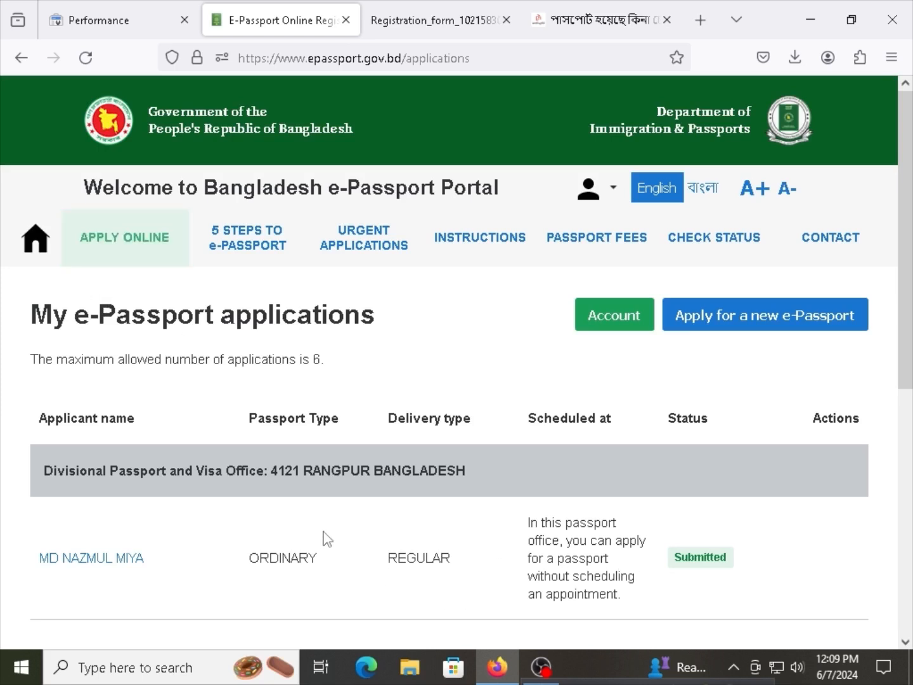
scroll(327, 539, "down", 1)
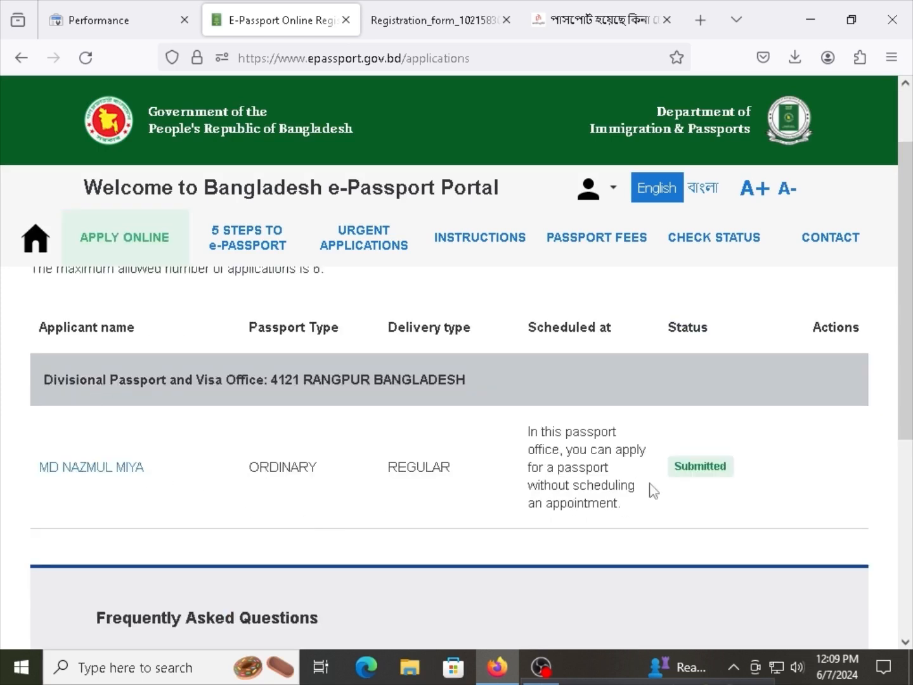
left_click_drag(735, 485, 676, 473)
left_click(738, 483)
left_click(642, 482)
Highlight the REGULAR delivery type and Submitted status, then bring up the weblogbd status article tab.
left_click_drag(389, 468, 461, 467)
left_click(449, 466)
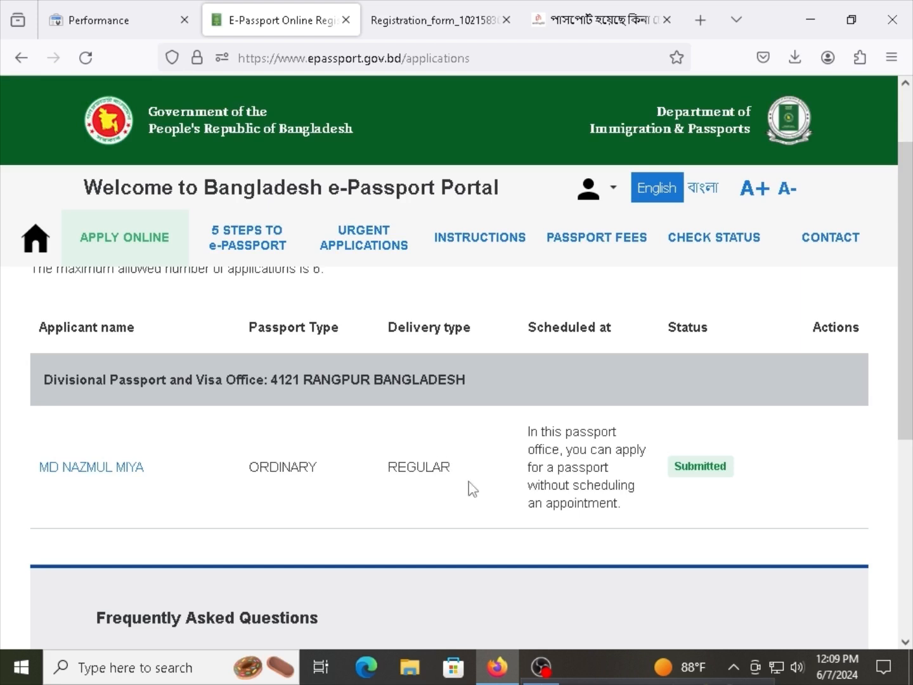
left_click_drag(454, 468, 387, 467)
left_click(391, 466)
double_click(391, 466)
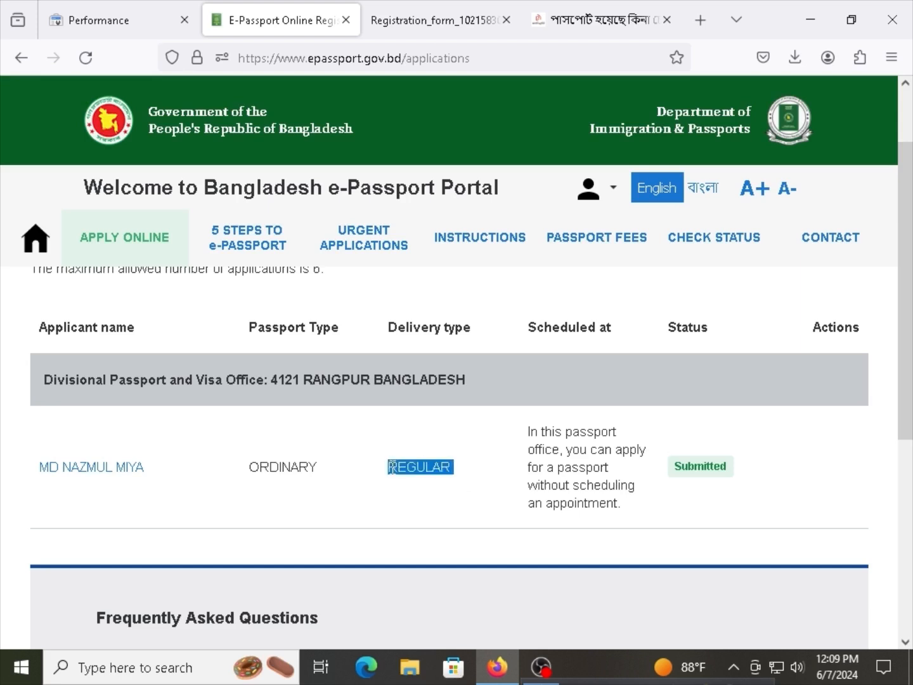
left_click(391, 466)
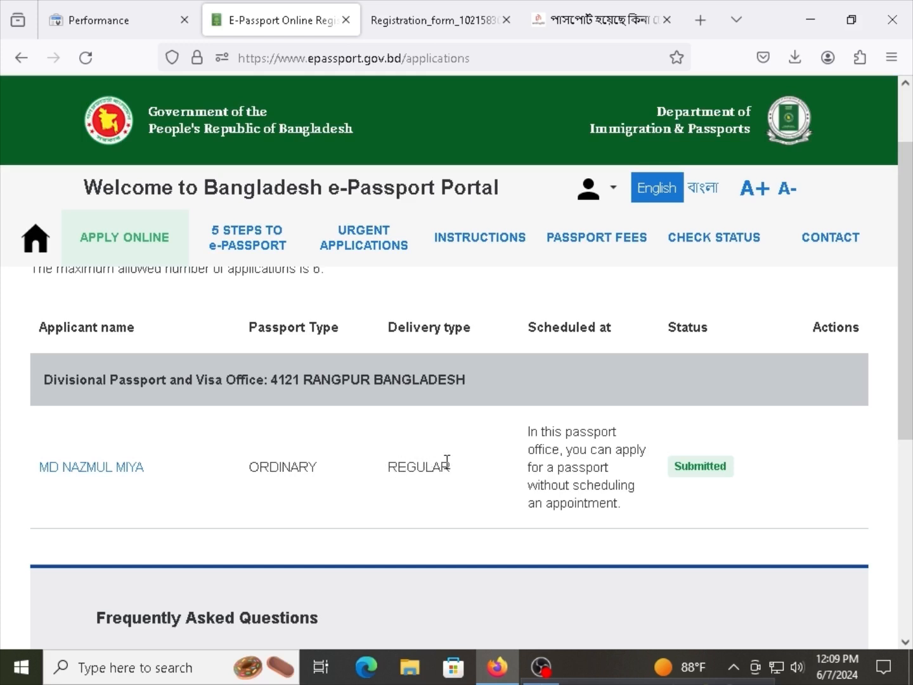
left_click_drag(447, 461, 407, 467)
left_click(405, 467)
left_click_drag(727, 473, 673, 475)
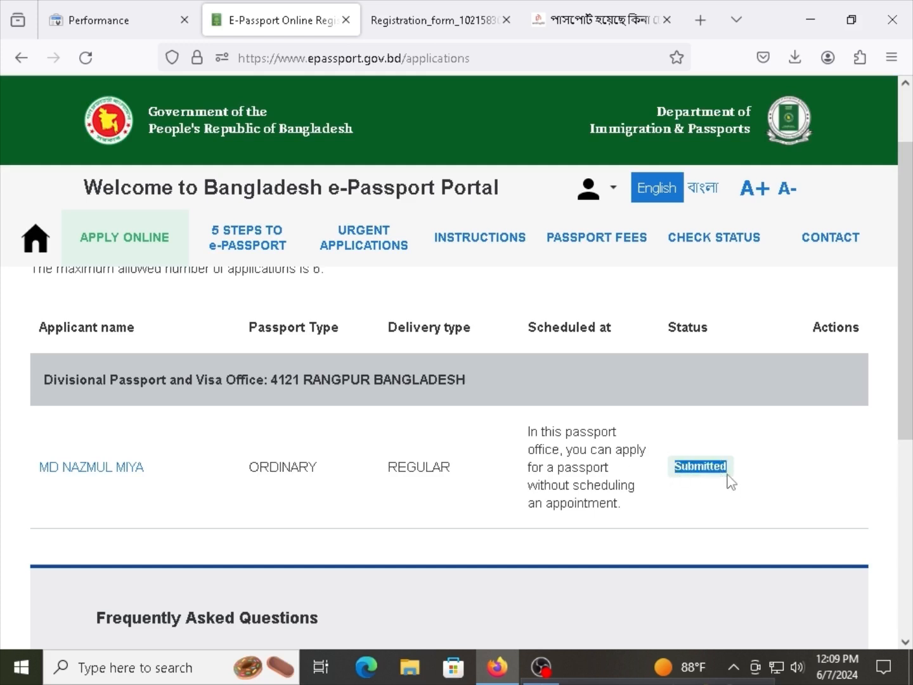
left_click(569, 8)
left_click_drag(581, 7, 444, 9)
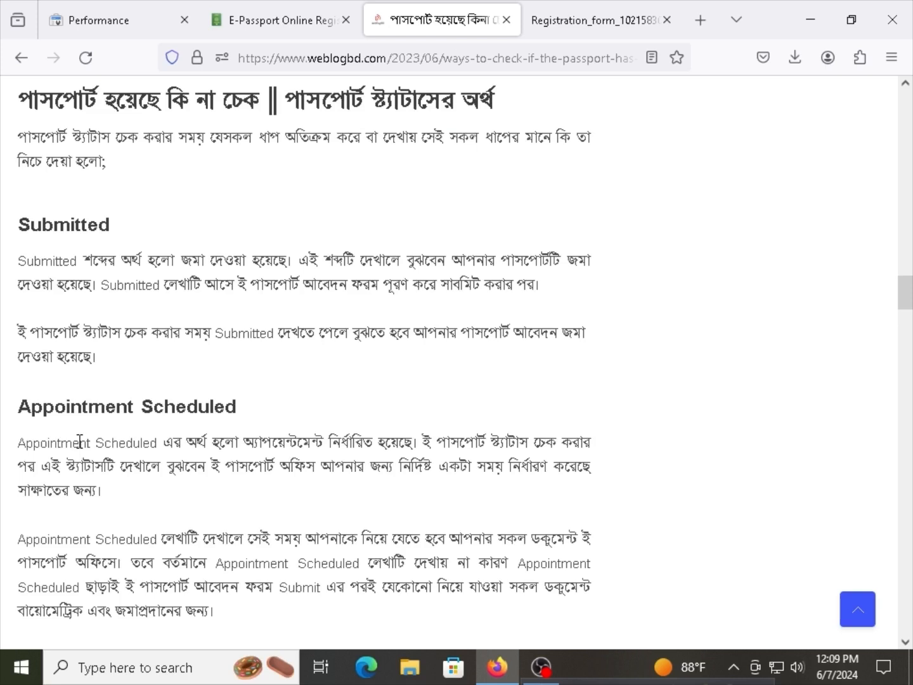
Skim the weblogbd article, highlighting the Enrollment in process heading.
scroll(80, 442, "down", 5)
left_click_drag(59, 375, 174, 382)
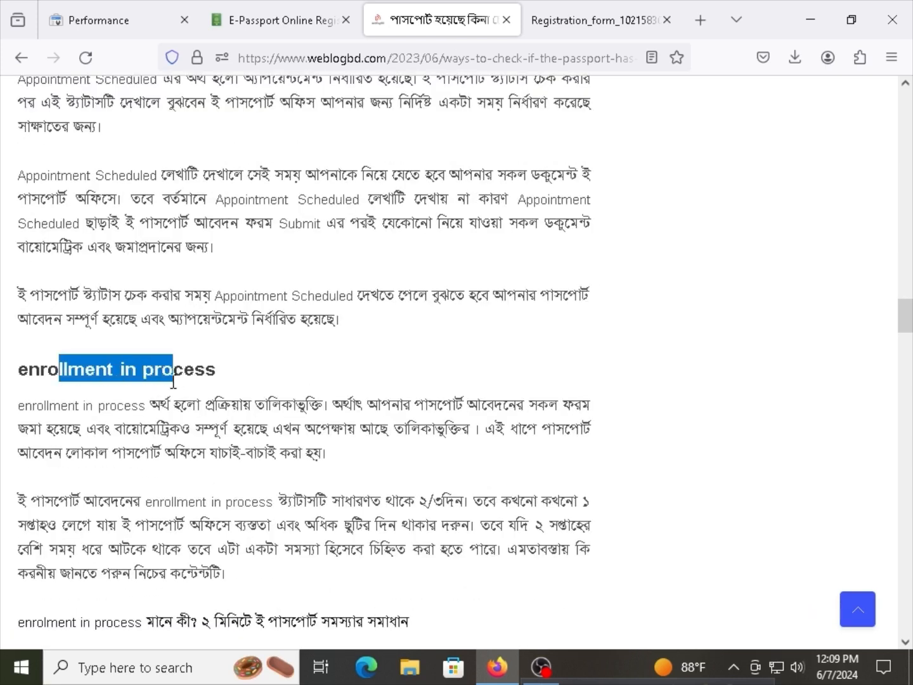
scroll(230, 226, "up", 3)
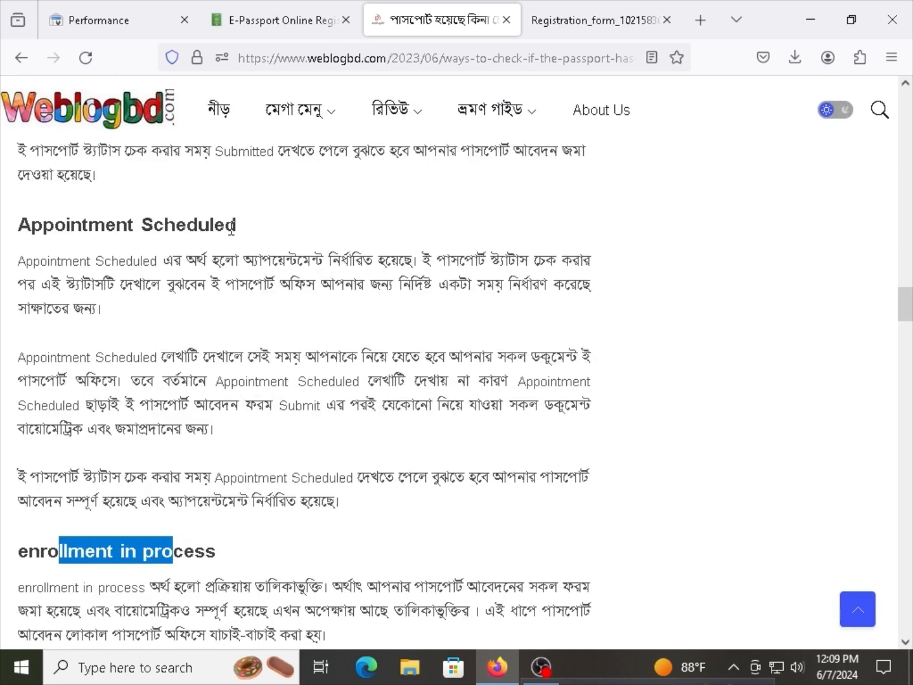
left_click_drag(231, 225, 20, 226)
scroll(76, 295, "up", 2)
scroll(118, 358, "down", 4)
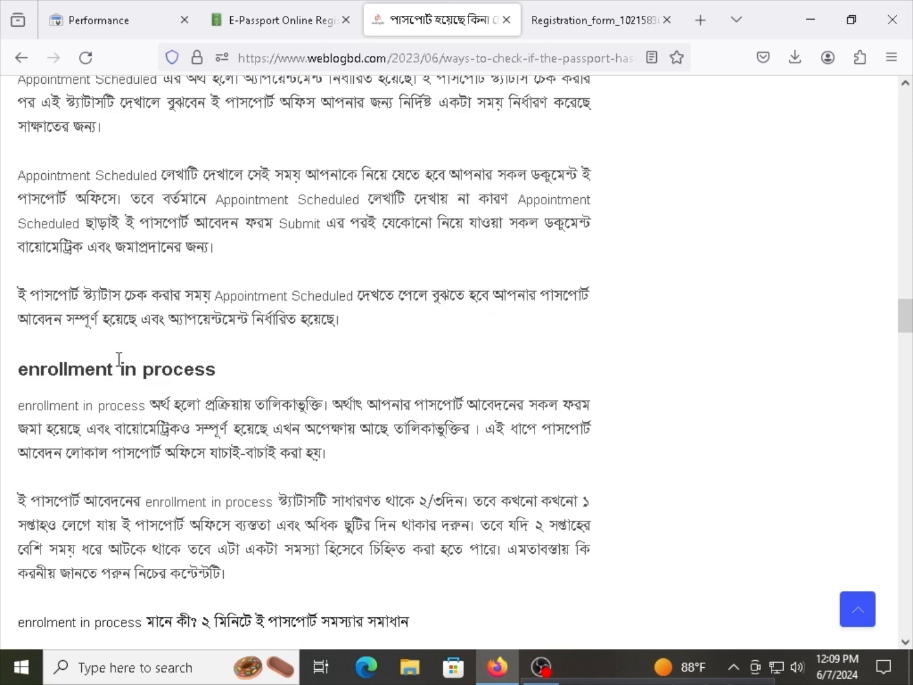
triple_click(151, 368)
left_click_drag(88, 366, 164, 357)
scroll(224, 407, "down", 3)
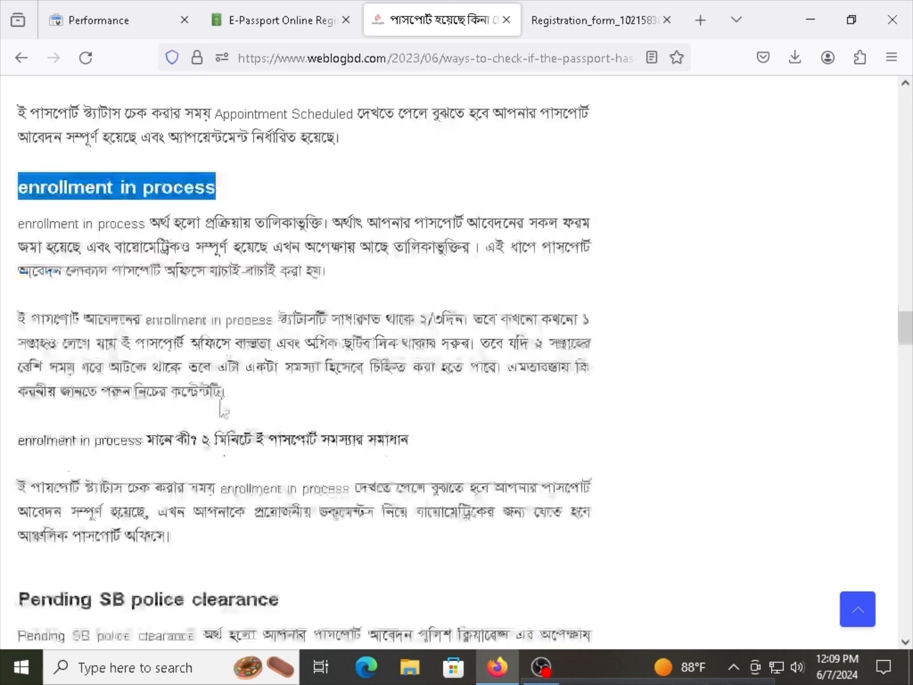
Glance at the applications list, then highlight the article's Pending SB police clearance heading.
left_click(286, 21)
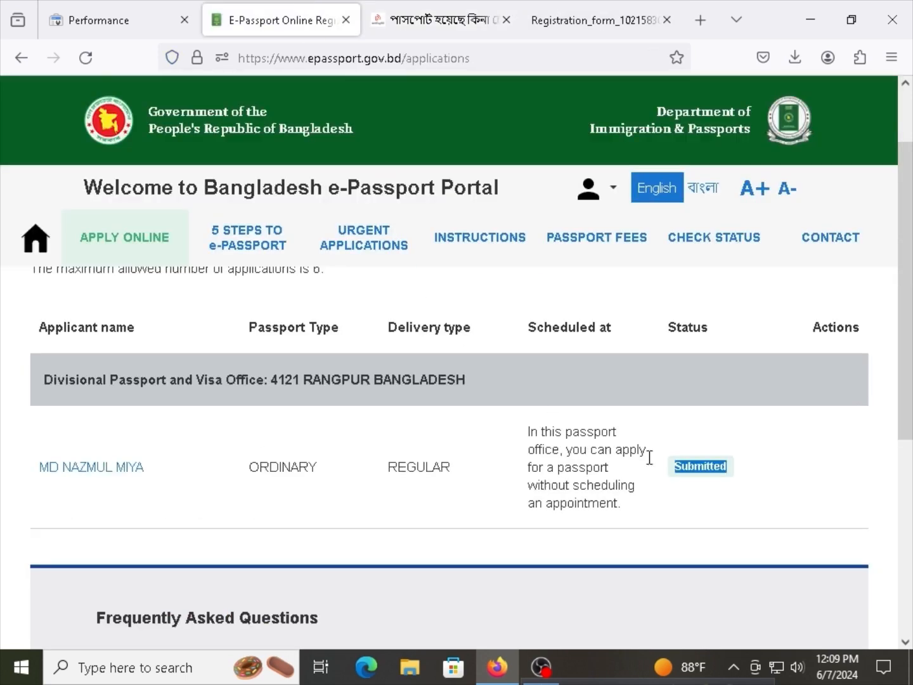
left_click(691, 482)
left_click(455, 10)
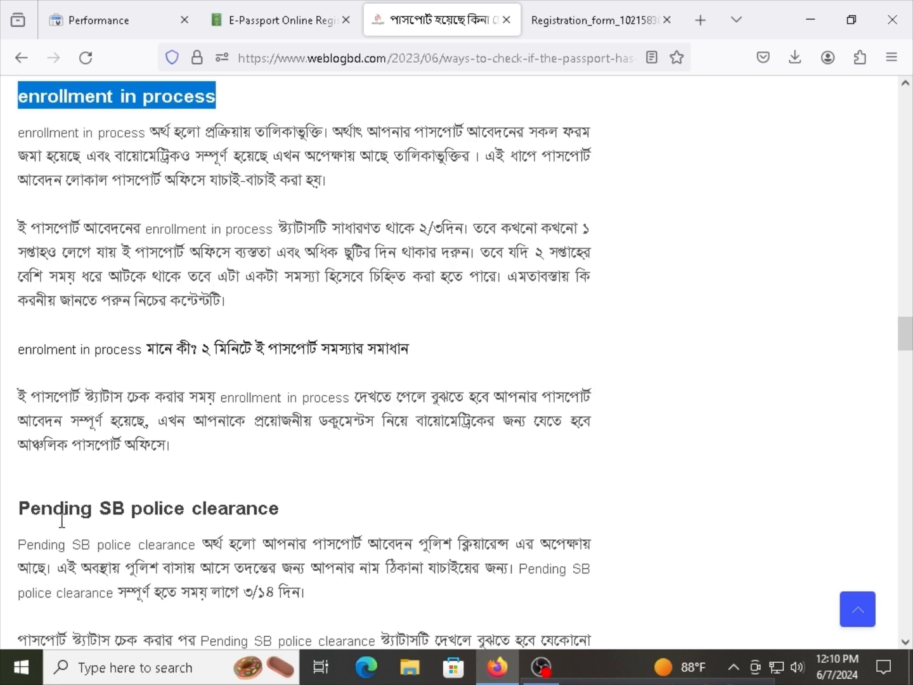
left_click_drag(62, 520, 231, 520)
scroll(188, 533, "down", 3)
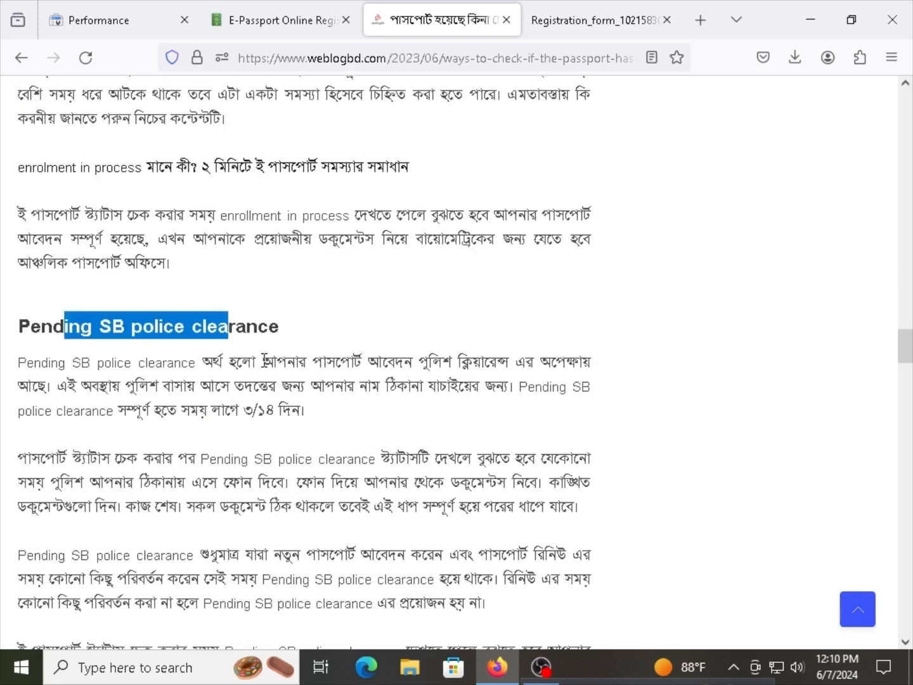
left_click_drag(289, 337, 18, 326)
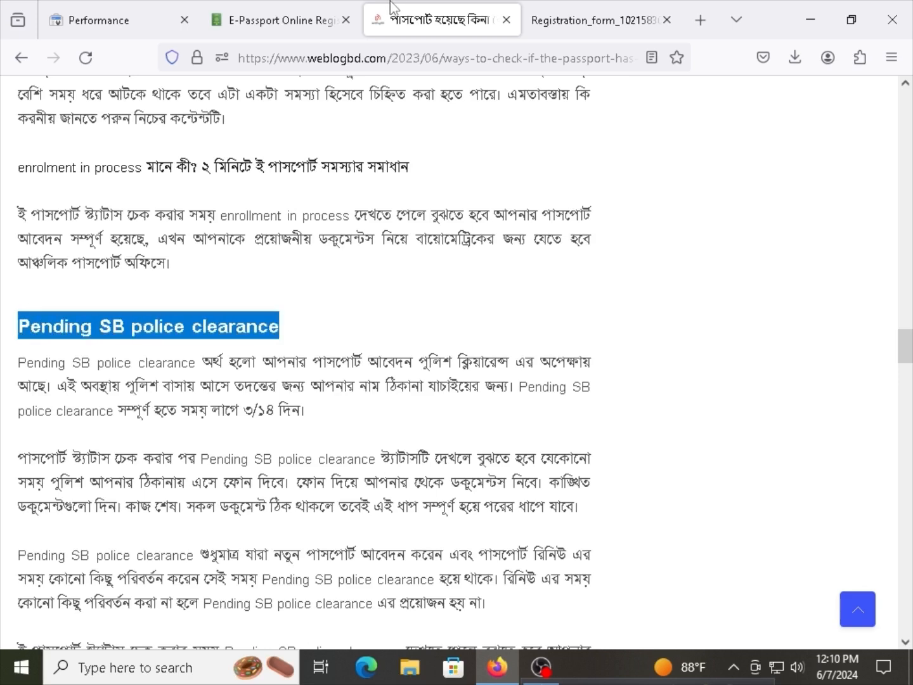
Compare the application's Submitted status with the article and highlight the Pending SB police clearance paragraph.
left_click(279, 20)
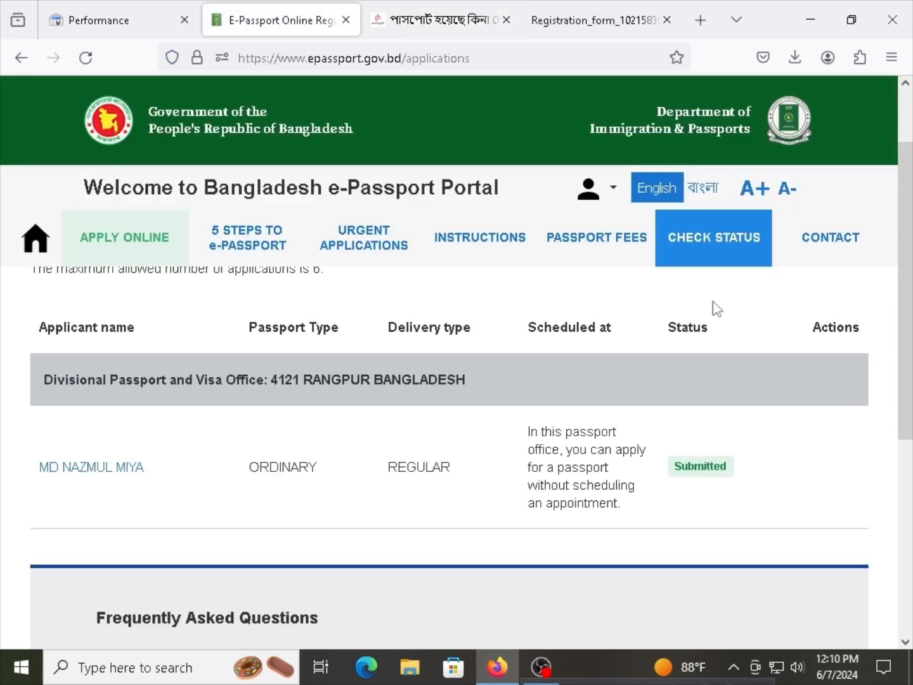
double_click(676, 470)
left_click(437, 20)
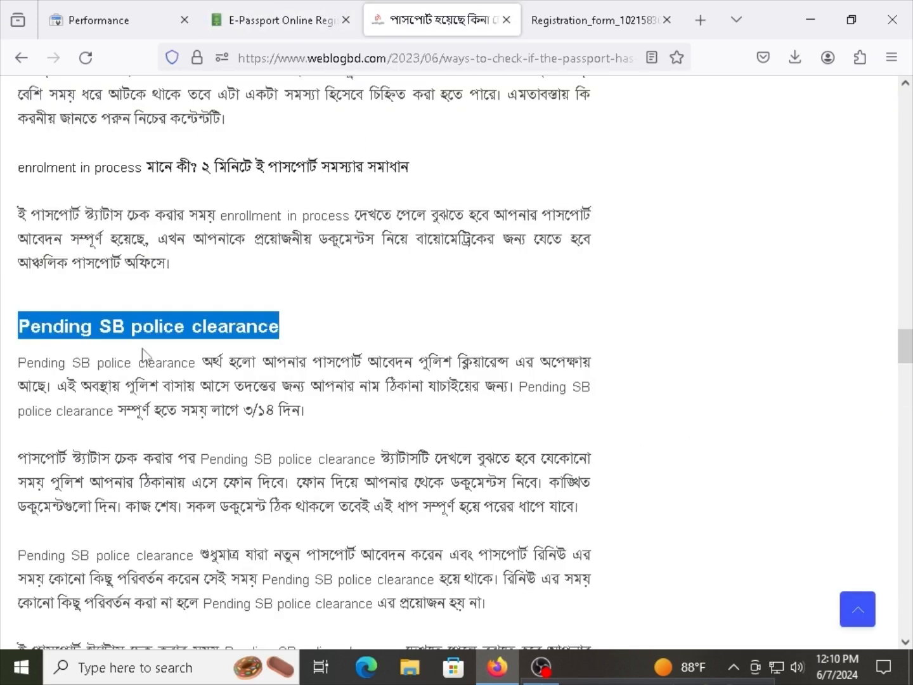
left_click_drag(150, 363, 223, 368)
left_click(279, 385)
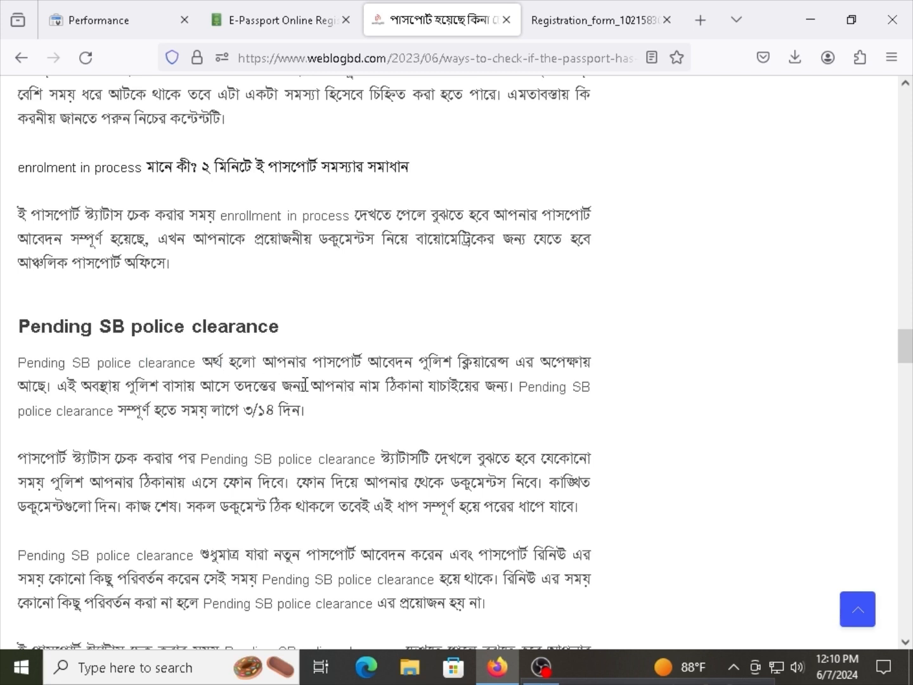
triple_click(306, 385)
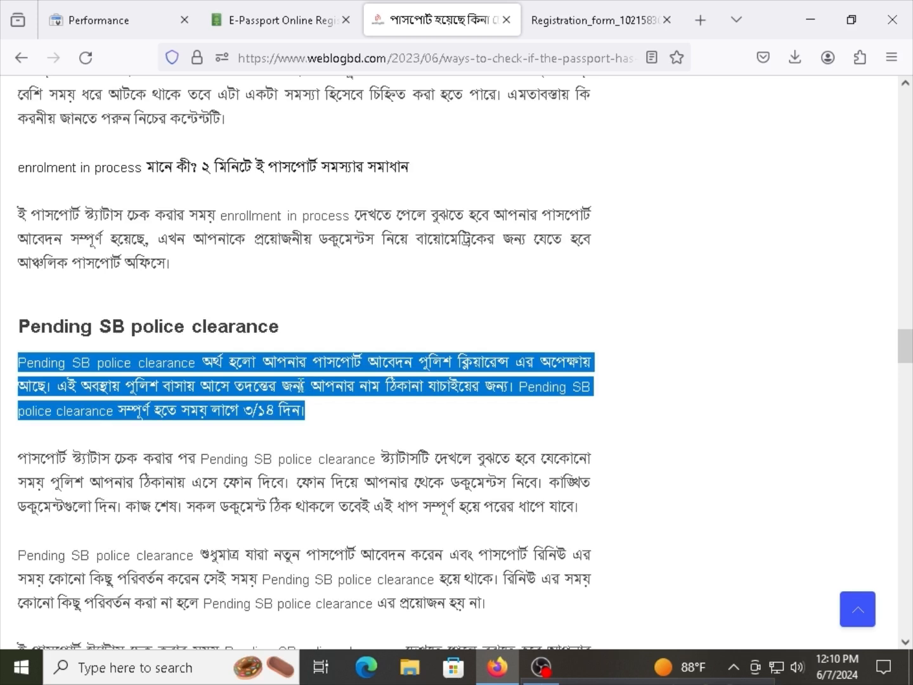
left_click_drag(336, 385, 374, 387)
triple_click(379, 386)
Read the police clearance explanation, glancing at the applications list before returning to the article.
left_click(379, 386)
scroll(378, 386, "down", 3)
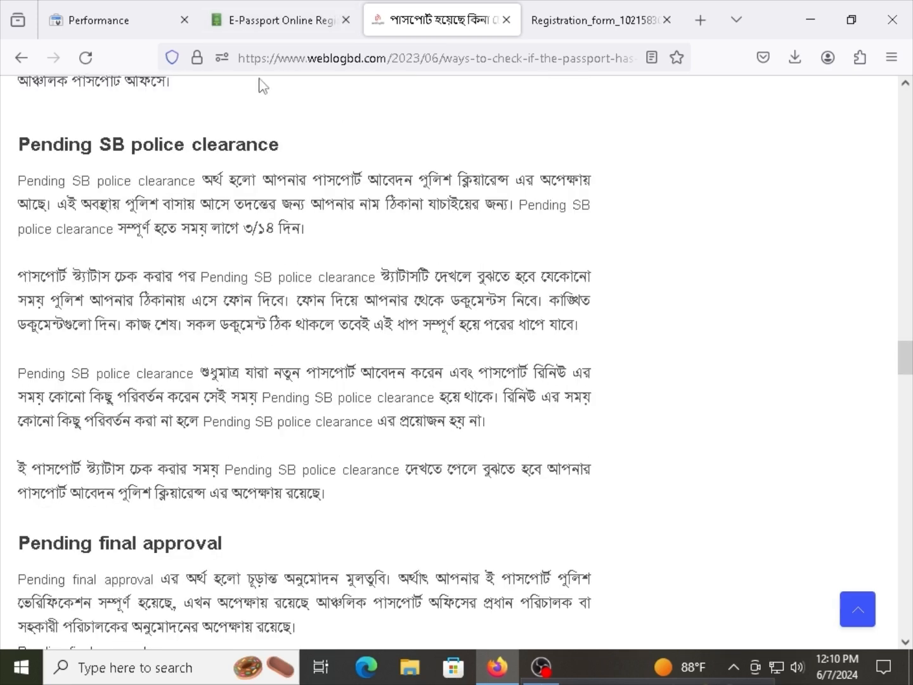
left_click_drag(271, 322, 321, 317)
left_click(322, 317)
scroll(271, 346, "down", 5)
left_click(279, 21)
left_click(437, 20)
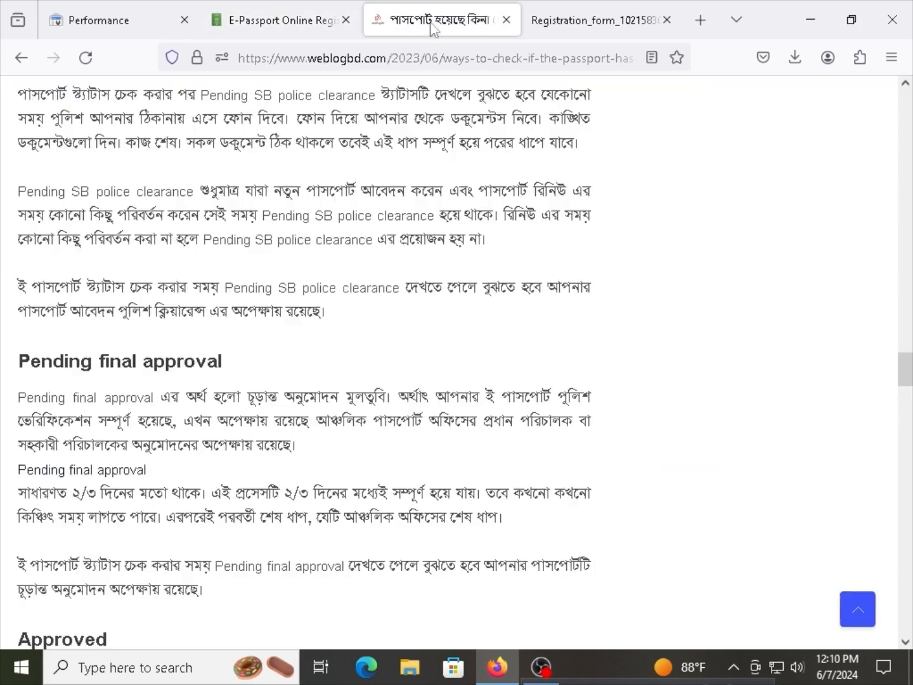
Read the Pending final approval and Pending in print queue status explanations.
left_click_drag(53, 361, 17, 362)
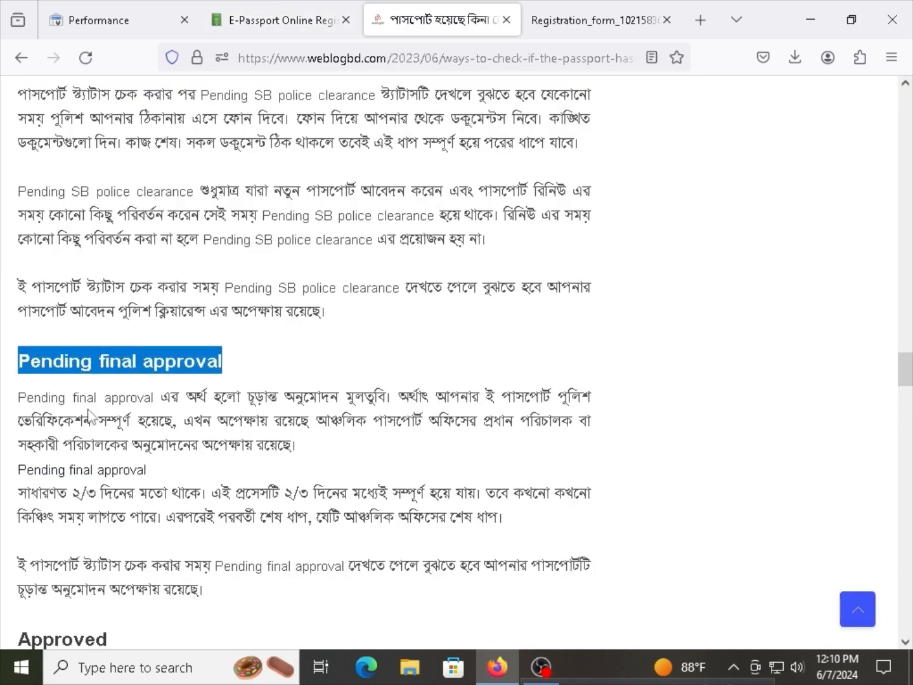
scroll(127, 421, "down", 5)
left_click(90, 374)
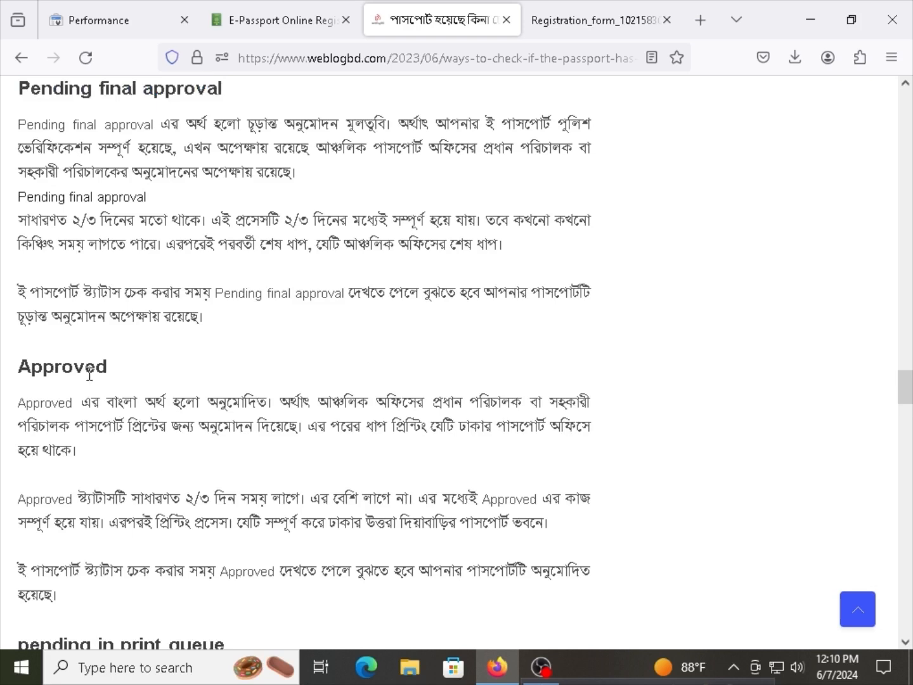
left_click_drag(106, 368, 19, 375)
scroll(47, 391, "down", 3)
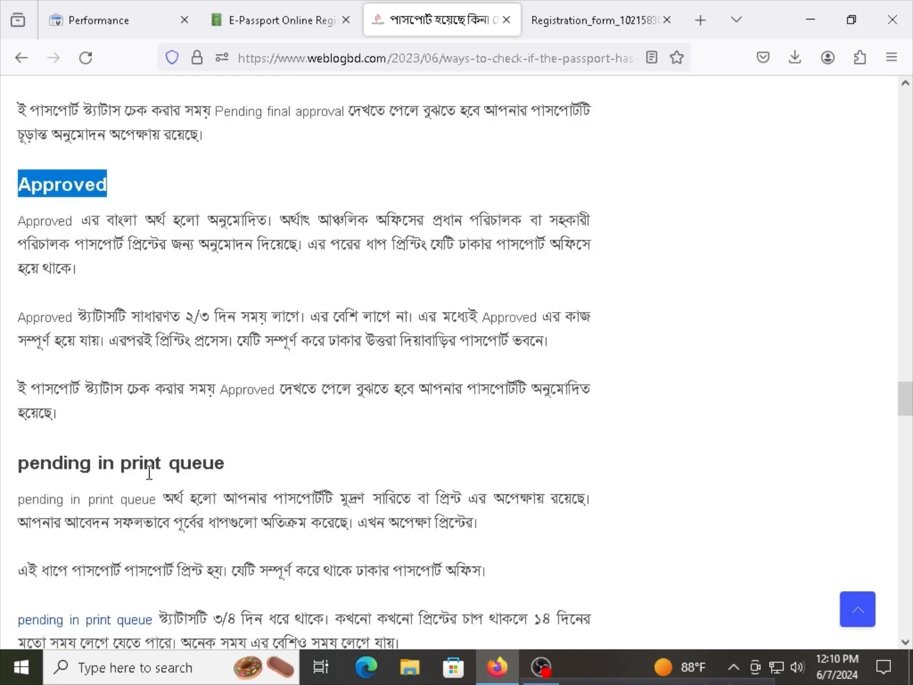
left_click_drag(225, 467, 21, 467)
left_click(103, 468)
triple_click(98, 465)
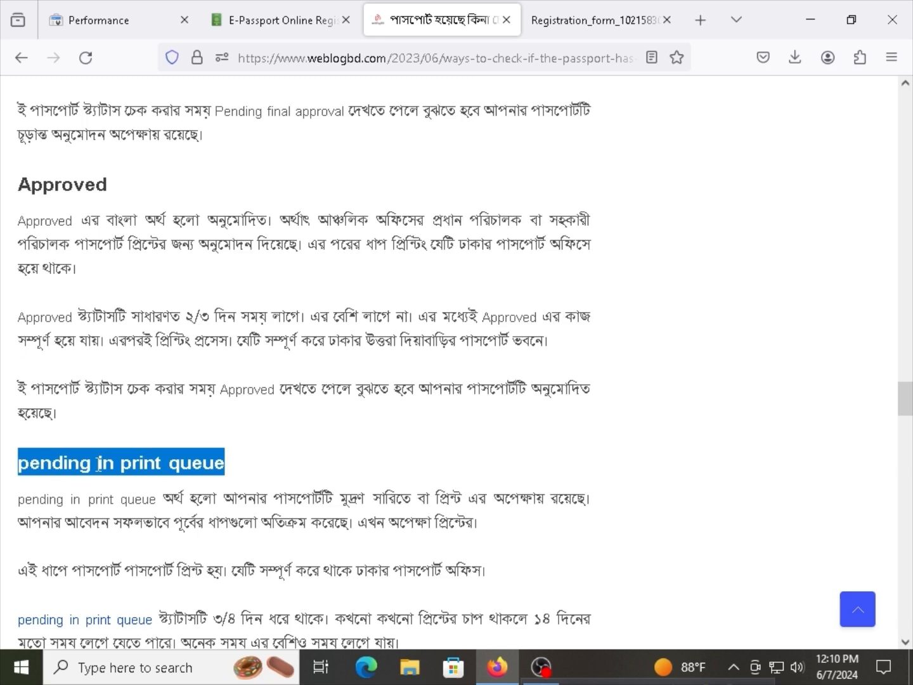
left_click_drag(82, 460, 123, 444)
Compare with the applications list, then read the Passport shipped explanation.
left_click(280, 3)
left_click(409, 3)
scroll(137, 479, "down", 4)
left_click_drag(193, 496, 22, 503)
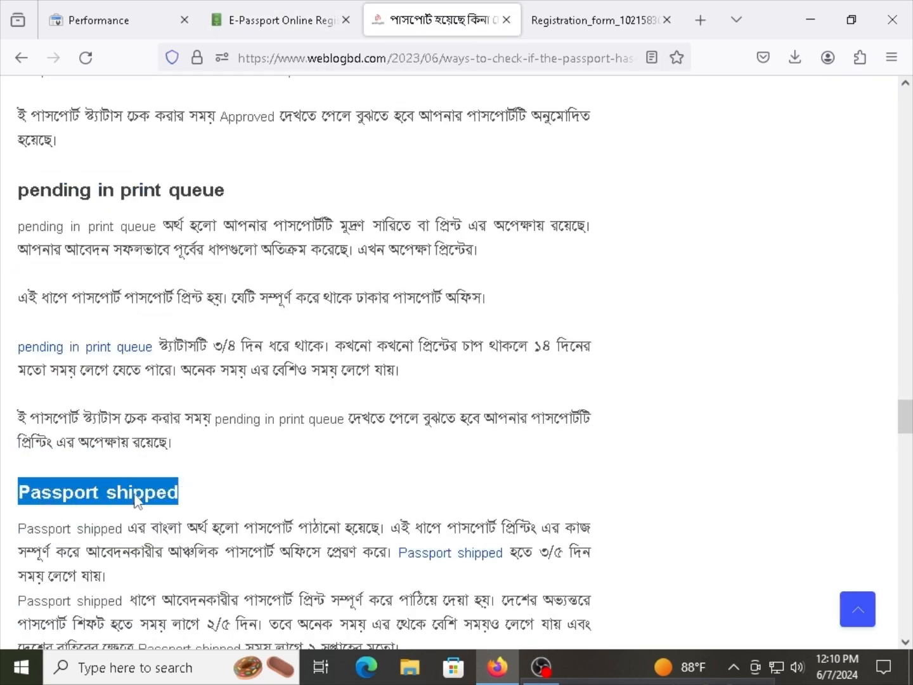
scroll(144, 504, "down", 3)
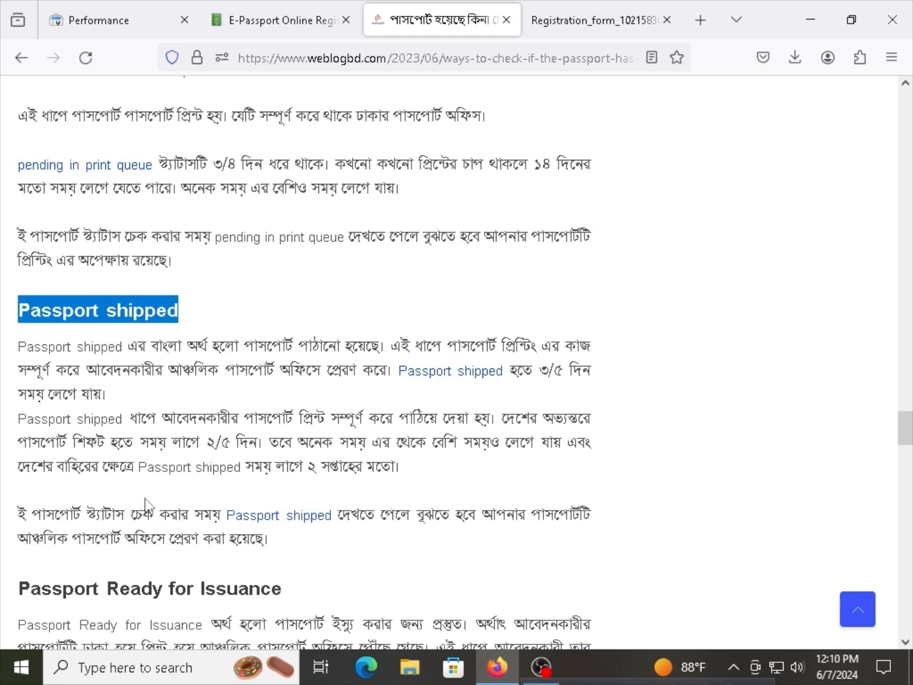
scroll(108, 501, "down", 1)
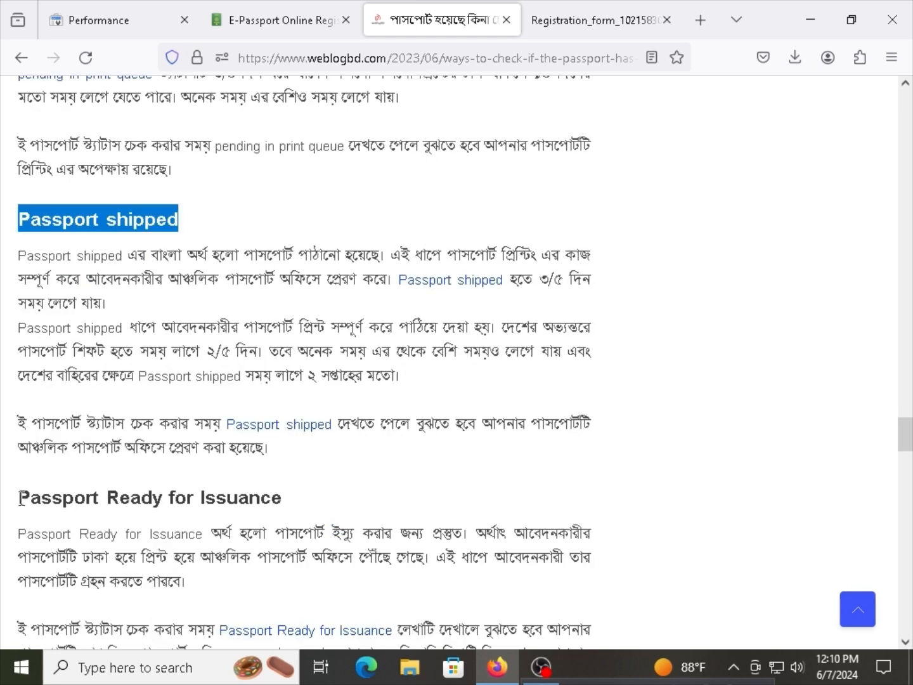
Read the Passport Ready for Issuance section, checking it against the applications list.
left_click_drag(19, 498, 248, 499)
left_click(270, 15)
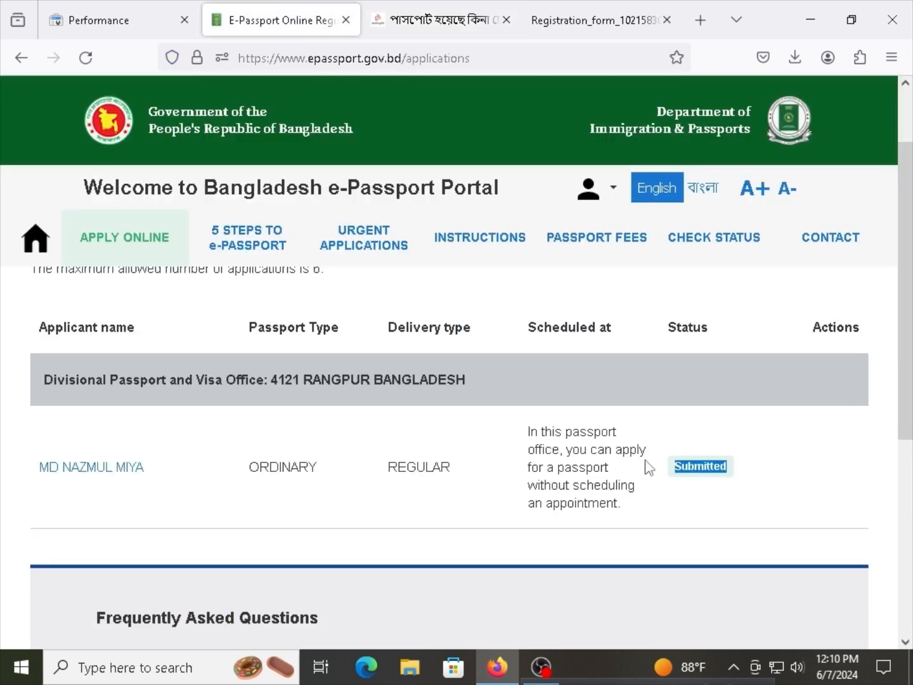
left_click(470, 10)
left_click(102, 505)
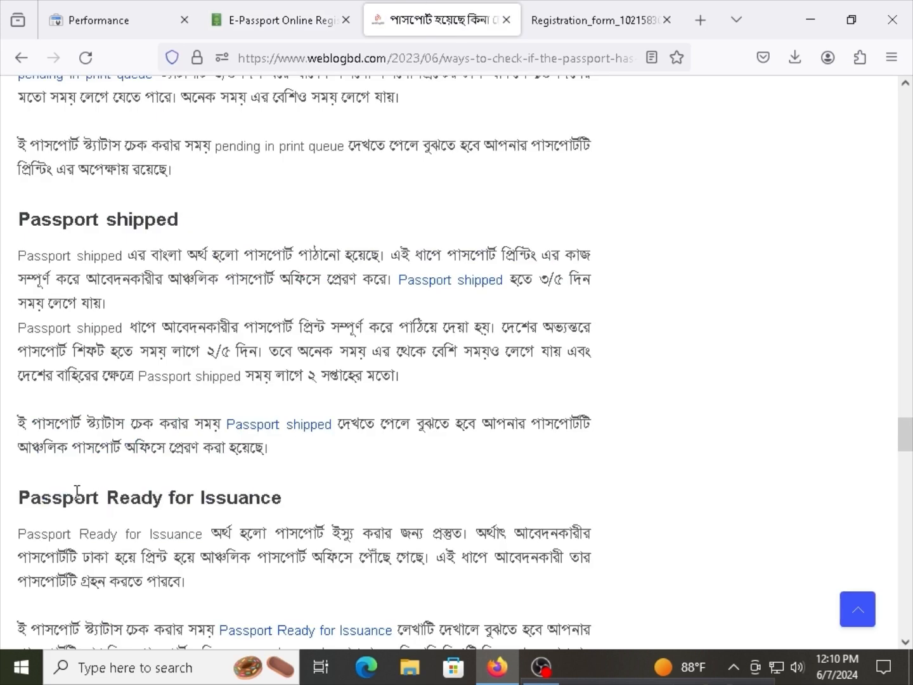
left_click_drag(77, 492, 155, 496)
left_click(325, 513)
left_click(158, 499)
Scroll on to the Passport Issued heading and select it.
scroll(154, 498, "down", 3)
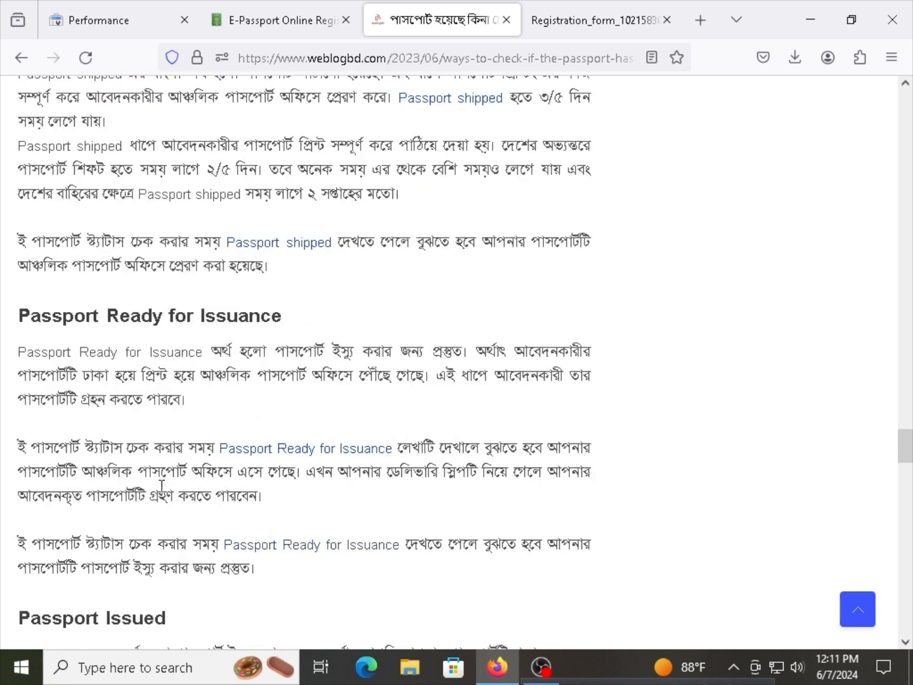
scroll(161, 486, "down", 3)
scroll(111, 453, "down", 2)
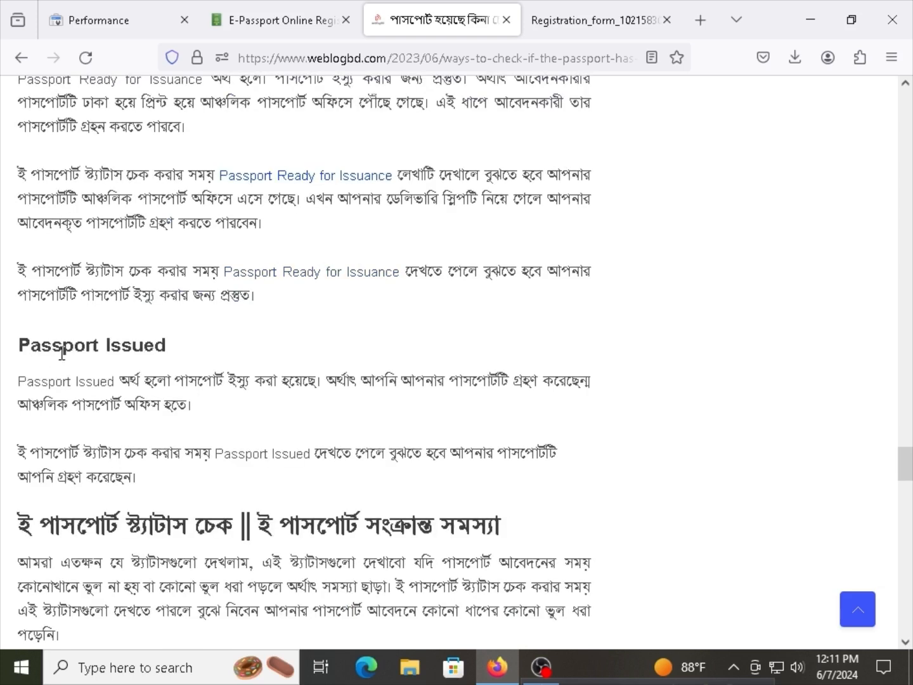
left_click_drag(61, 354, 186, 348)
triple_click(137, 352)
right_click(137, 354)
left_click(186, 348)
Reread the Passport Ready for Issuance paragraph and the Passport Issued explanation.
scroll(218, 440, "down", 6)
scroll(190, 442, "up", 8)
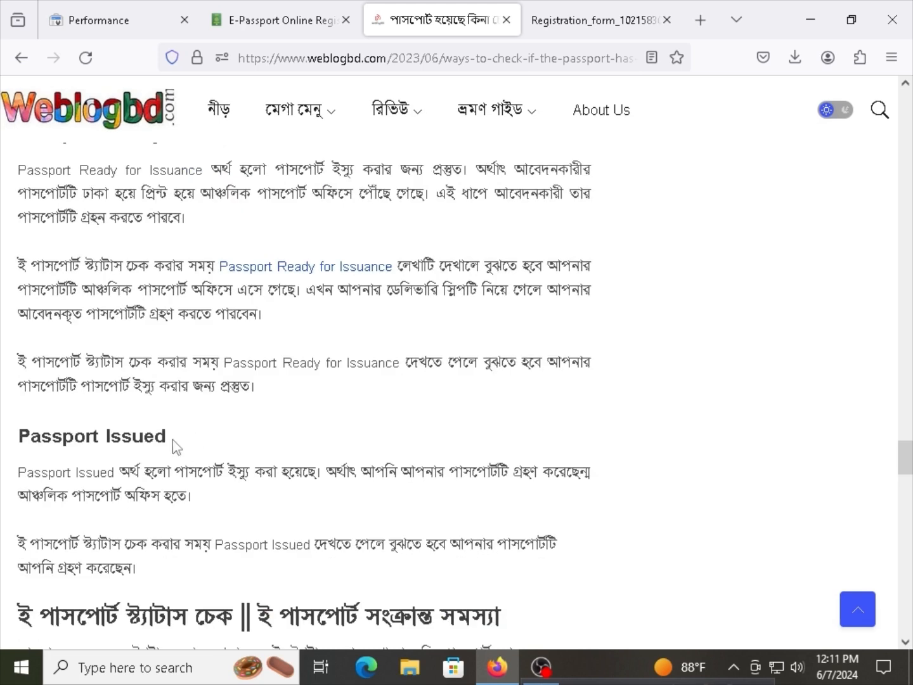
scroll(173, 444, "up", 6)
left_click_drag(53, 407, 130, 407)
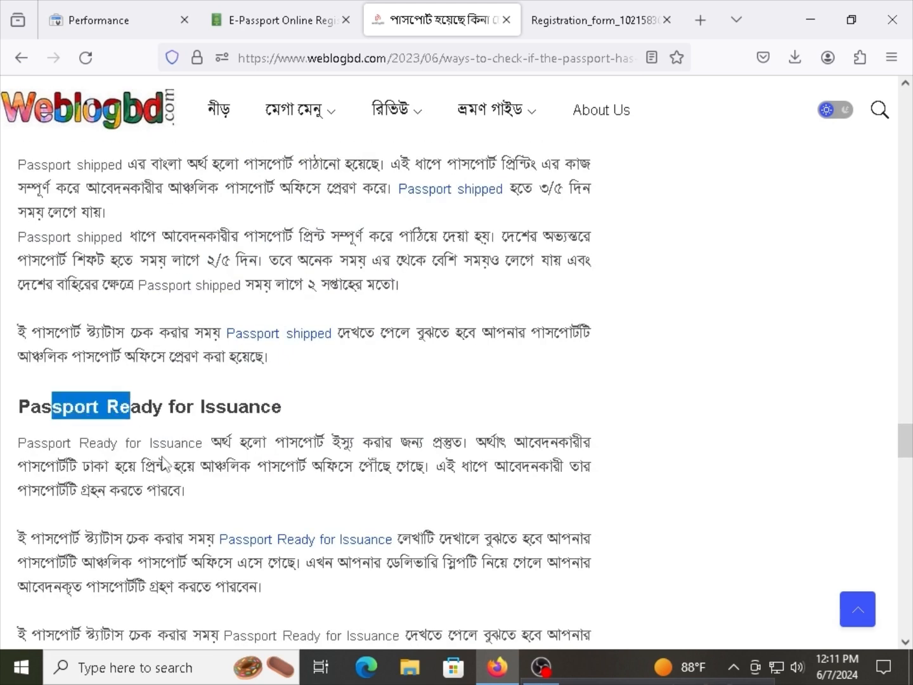
scroll(166, 463, "down", 4)
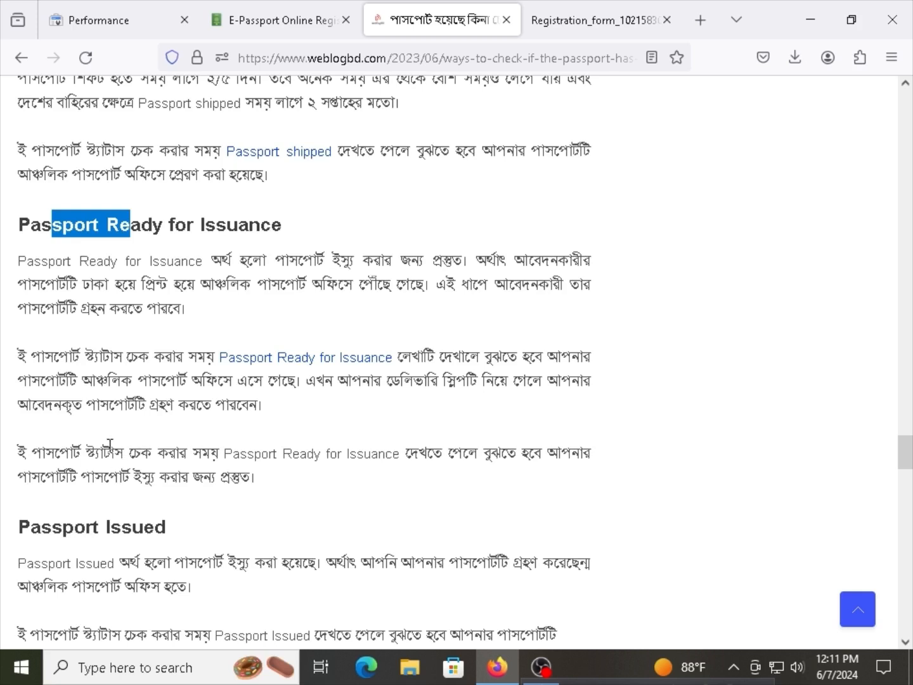
left_click(118, 450)
triple_click(119, 454)
left_click(120, 456)
scroll(118, 484, "down", 3)
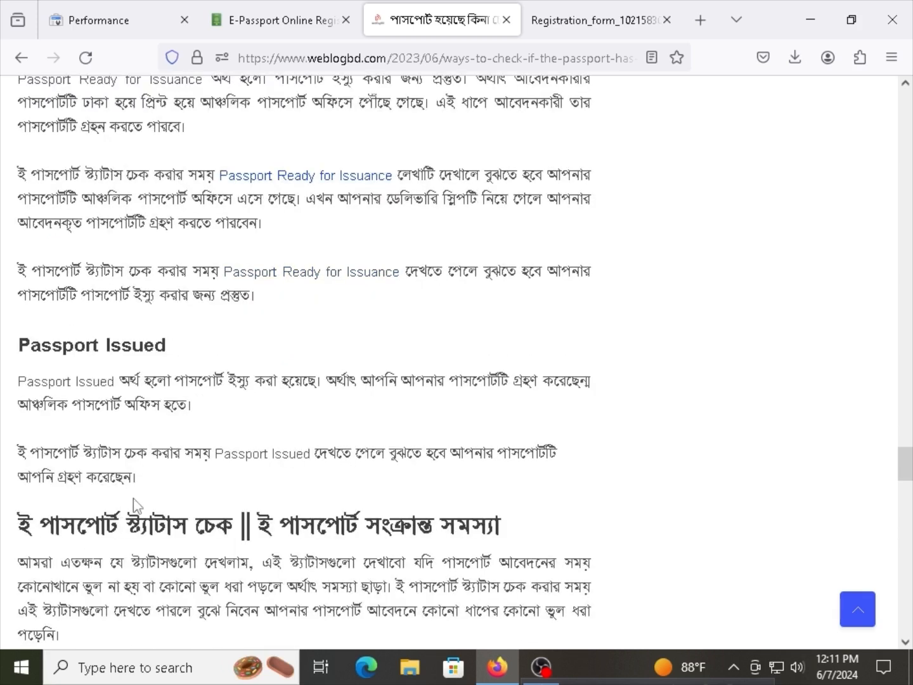
left_click_drag(155, 384, 198, 382)
left_click(200, 382)
Read the Pending Backend Verification section, noting it usually lasts 2–5 days.
scroll(114, 379, "down", 4)
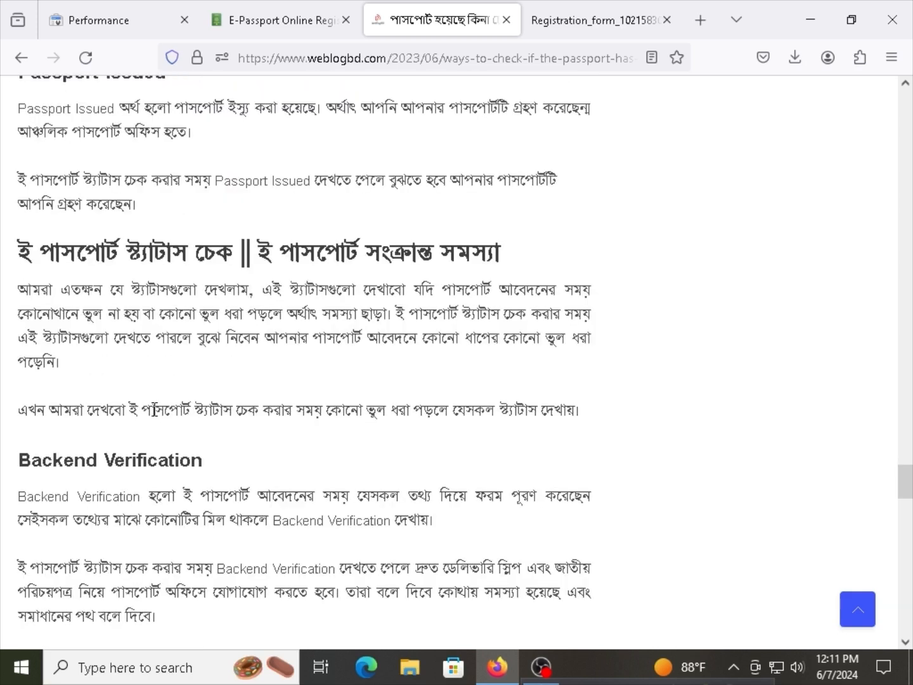
left_click_drag(87, 235, 134, 264)
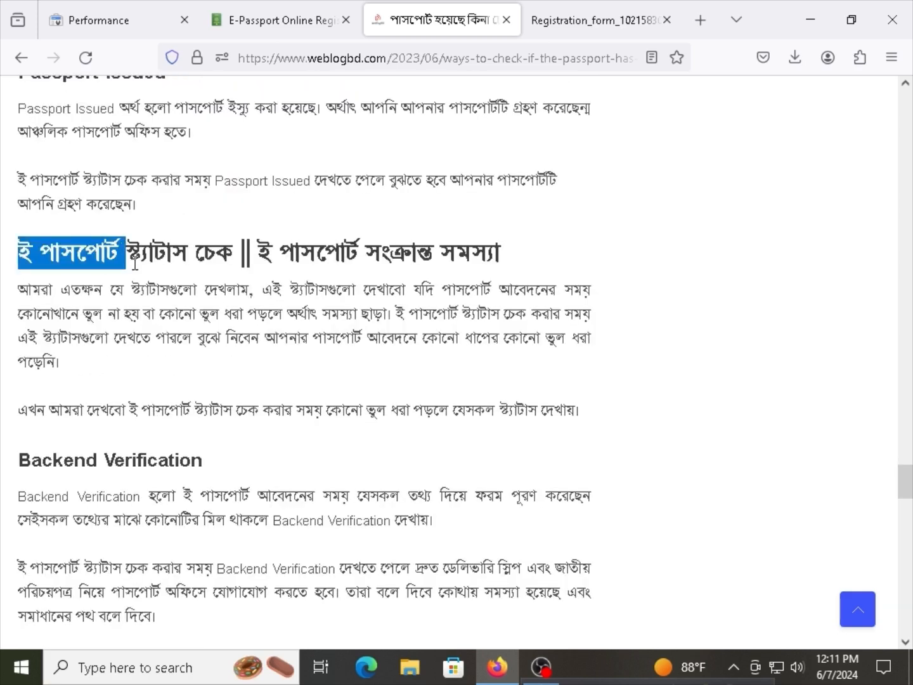
scroll(134, 268, "down", 3)
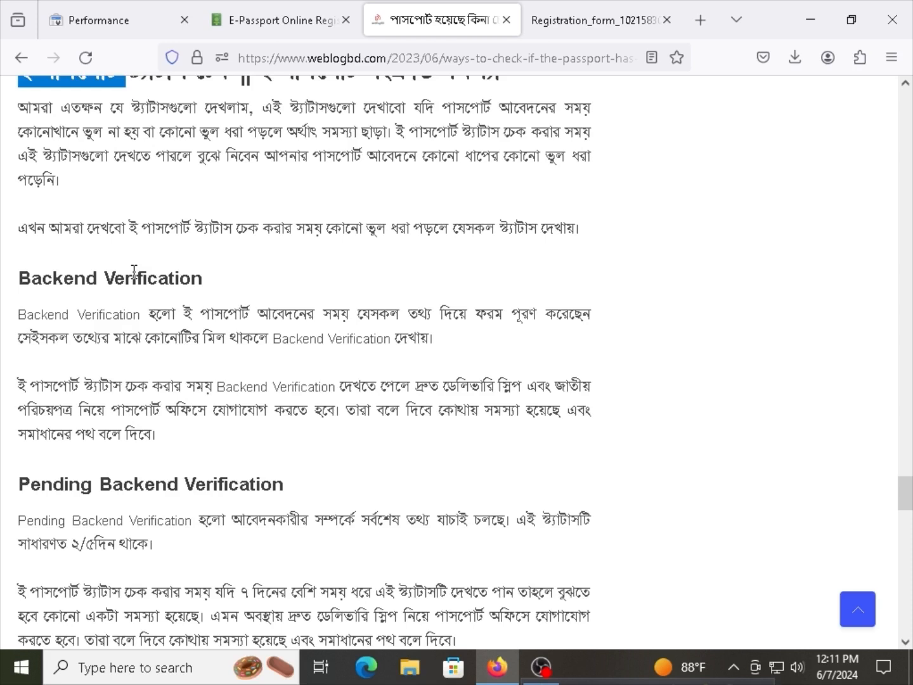
left_click_drag(17, 279, 78, 260)
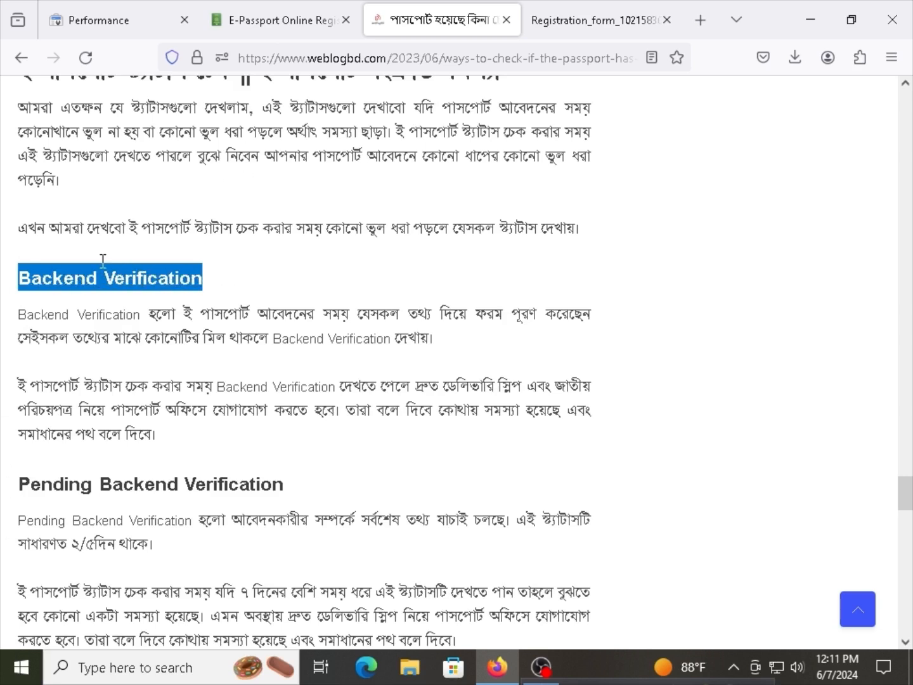
left_click_drag(83, 277, 149, 277)
right_click(158, 275)
left_click(155, 276)
scroll(163, 287, "down", 3)
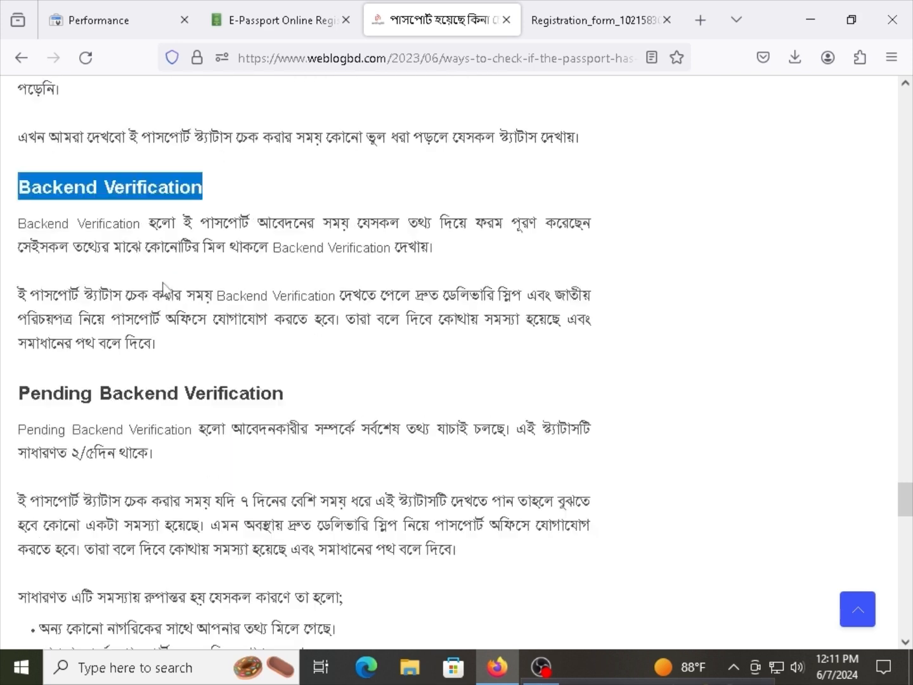
scroll(163, 287, "down", 3)
left_click_drag(52, 306, 138, 295)
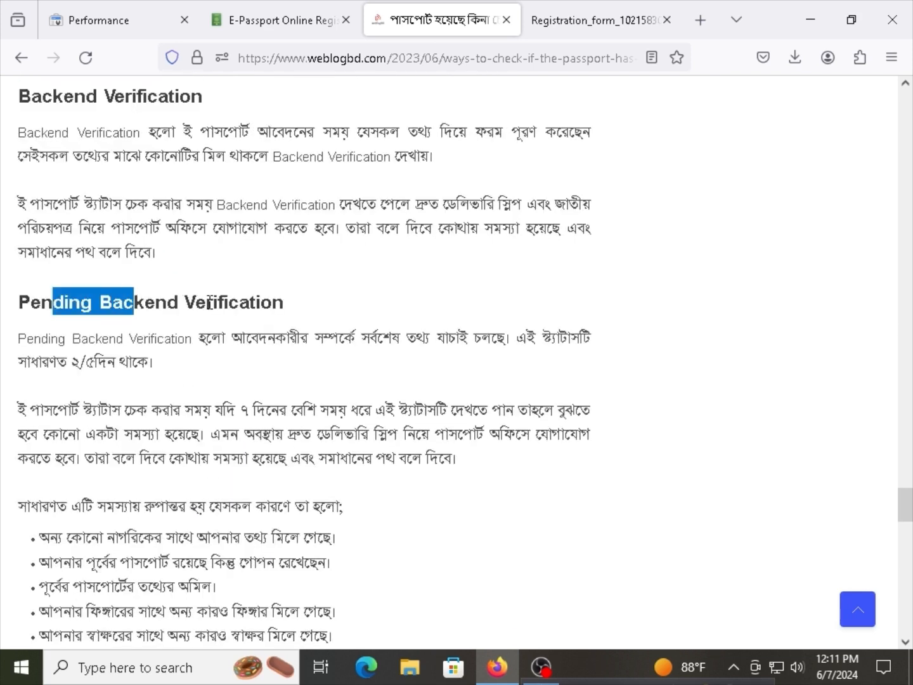
left_click_drag(209, 302, 144, 305)
Read the Sent for Rework explanation, marking police verification and NID/birth certificate mismatch causes.
scroll(159, 343, "down", 6)
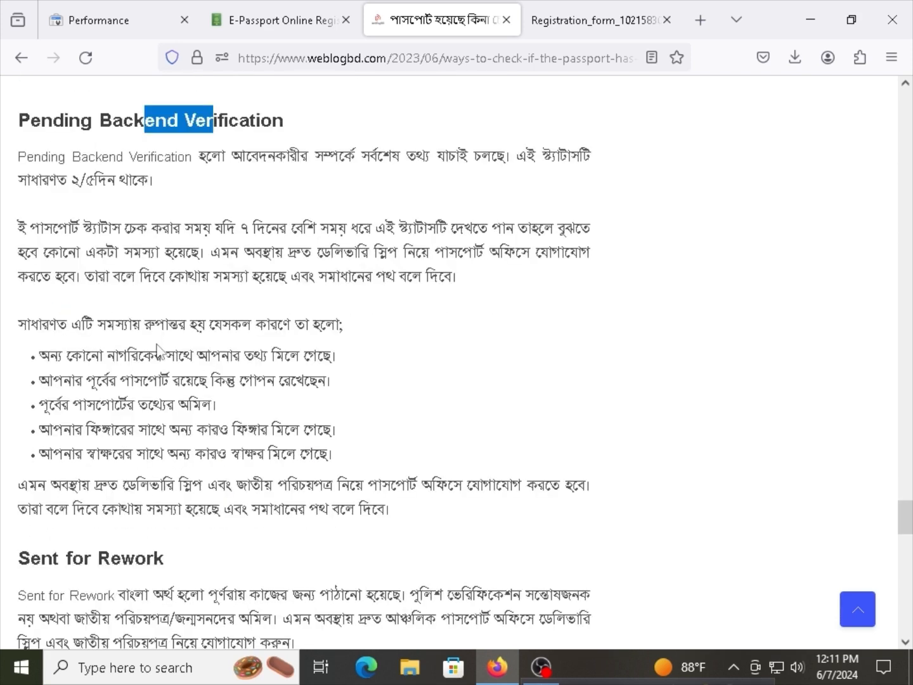
scroll(158, 352, "down", 6)
left_click_drag(41, 374, 125, 371)
left_click(123, 371)
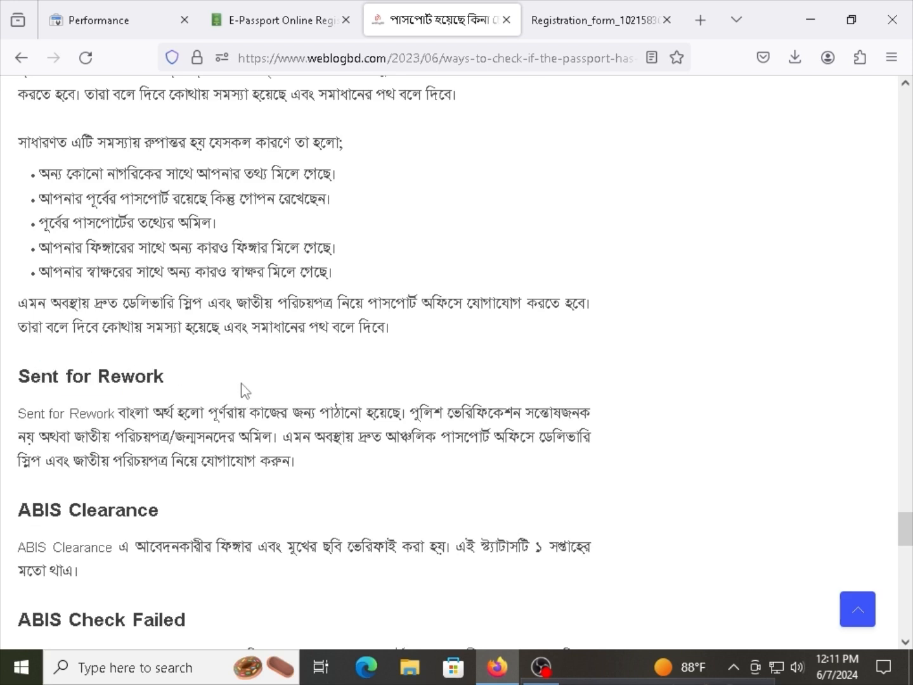
left_click_drag(170, 412, 360, 411)
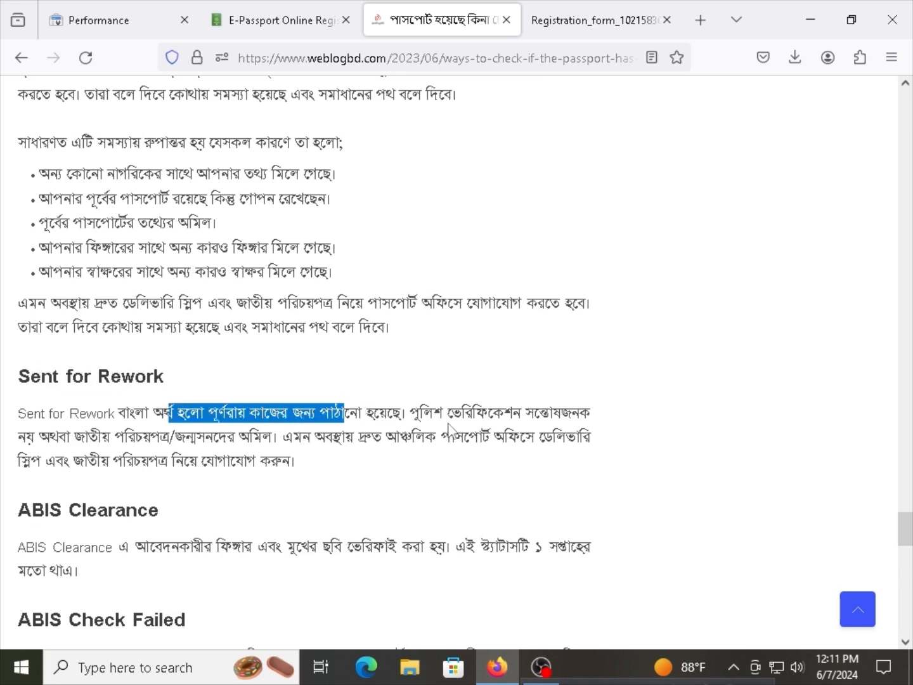
left_click_drag(461, 413, 571, 413)
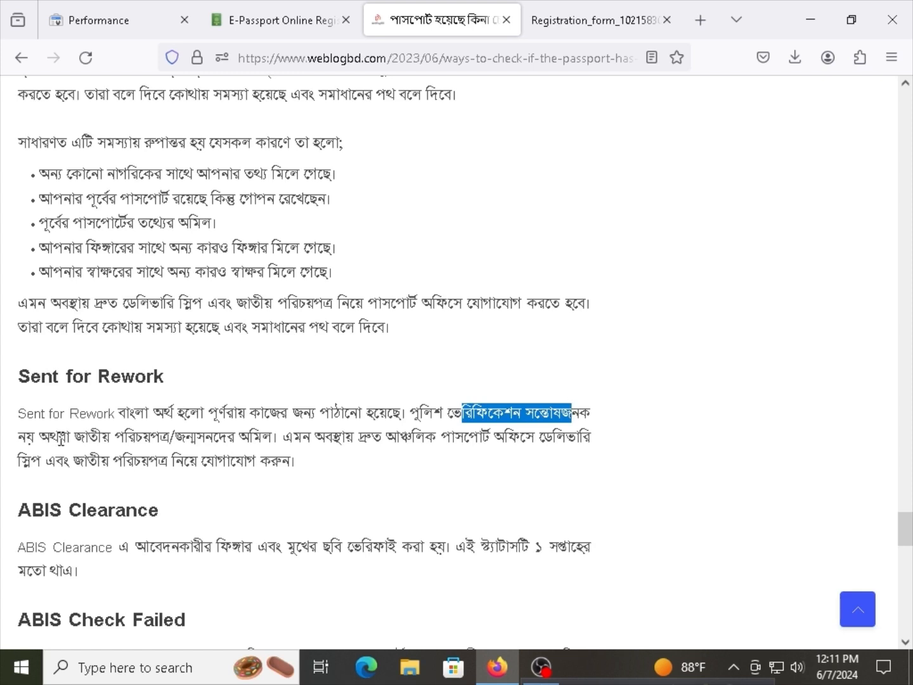
left_click_drag(59, 437, 425, 437)
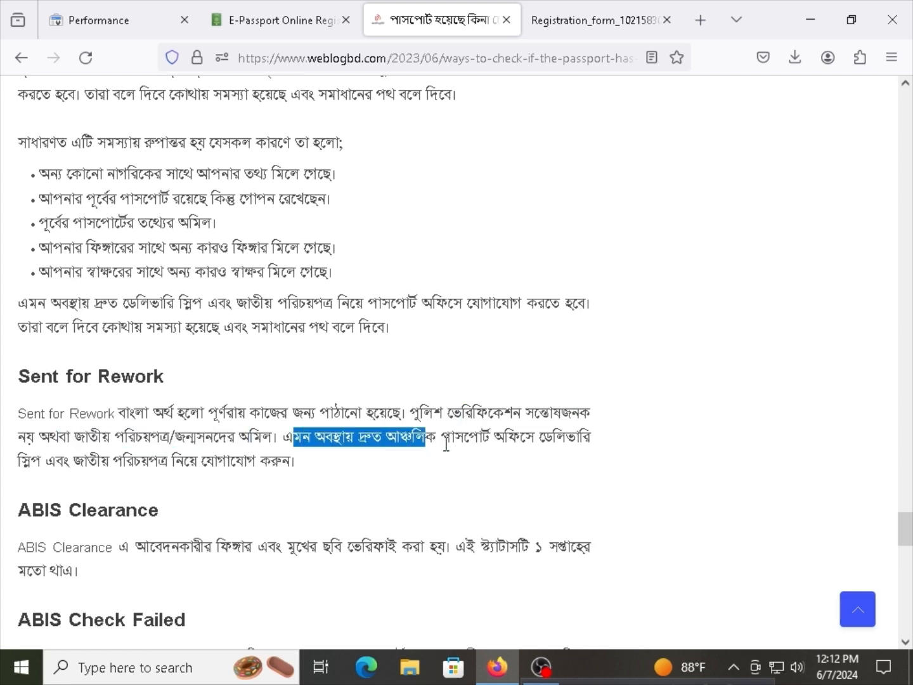
left_click(461, 436)
Read on through the ABIS Clearance and ABIS Check Failed sections.
scroll(146, 351, "down", 3)
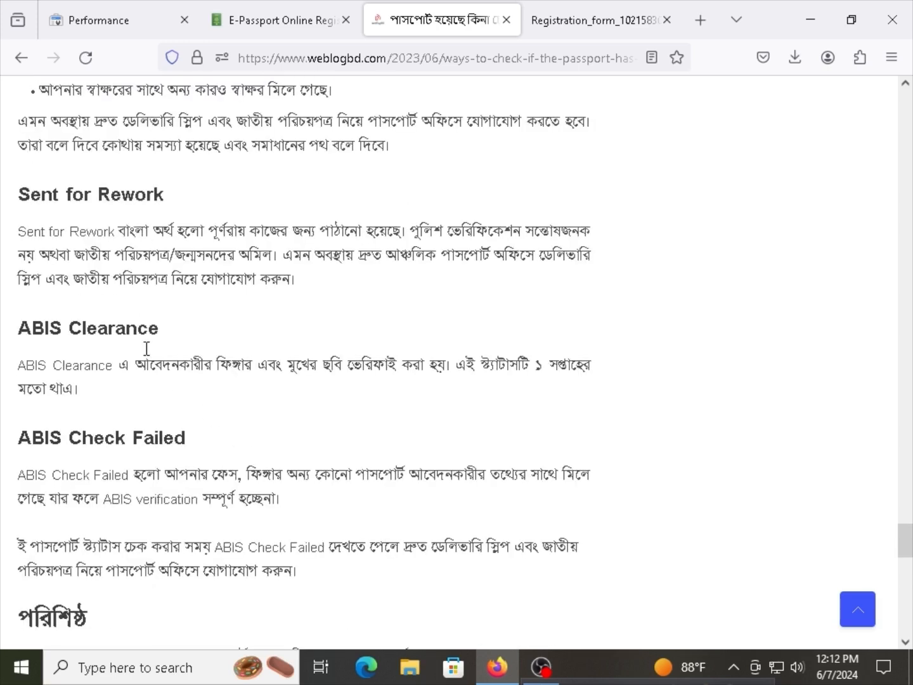
left_click_drag(137, 328, 43, 324)
scroll(120, 436, "down", 3)
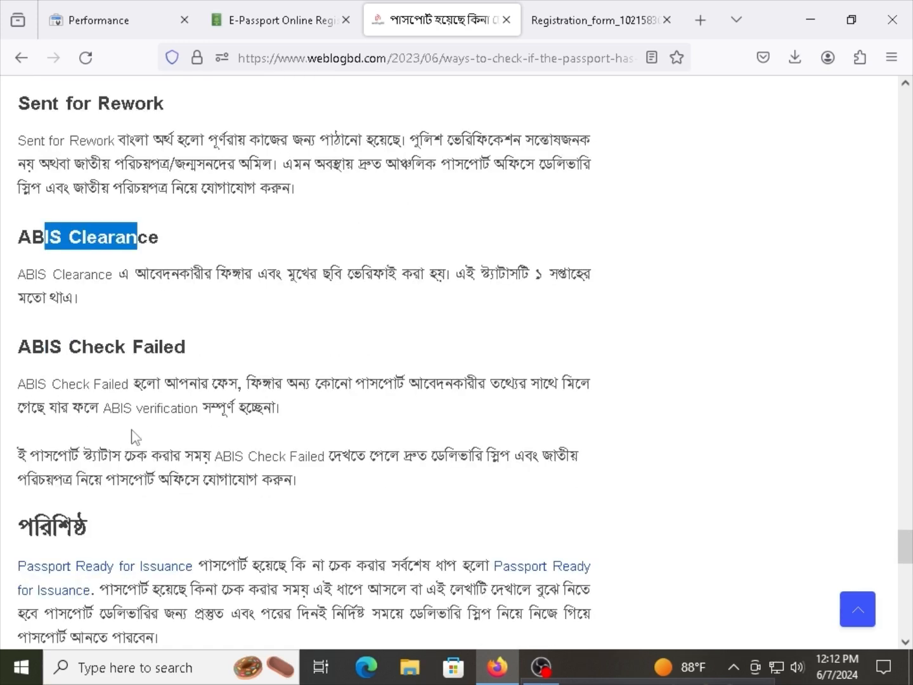
left_click_drag(45, 257, 151, 257)
scroll(159, 336, "up", 3)
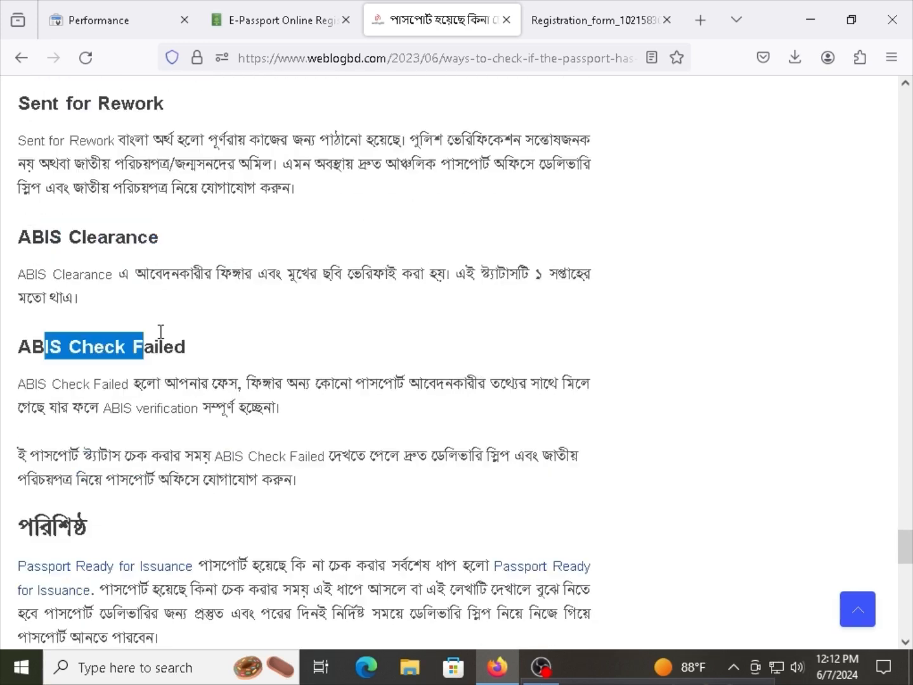
left_click(209, 421)
Skim back and forth through the later status explanations.
scroll(209, 423, "up", 12)
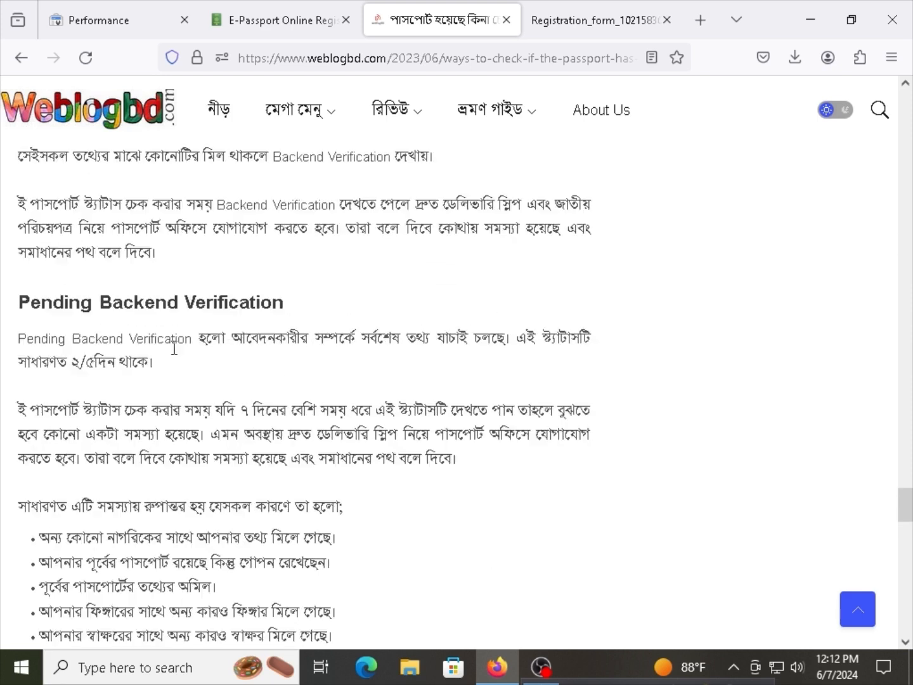
scroll(168, 348, "down", 2)
scroll(169, 347, "up", 5)
scroll(167, 343, "down", 5)
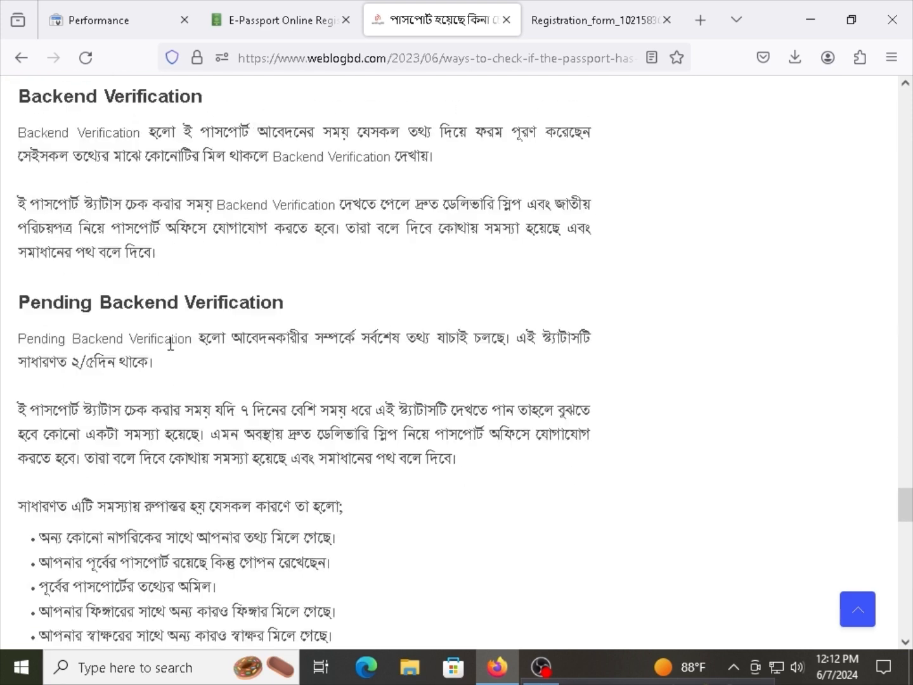
left_click_drag(182, 297, 214, 298)
scroll(215, 298, "down", 6)
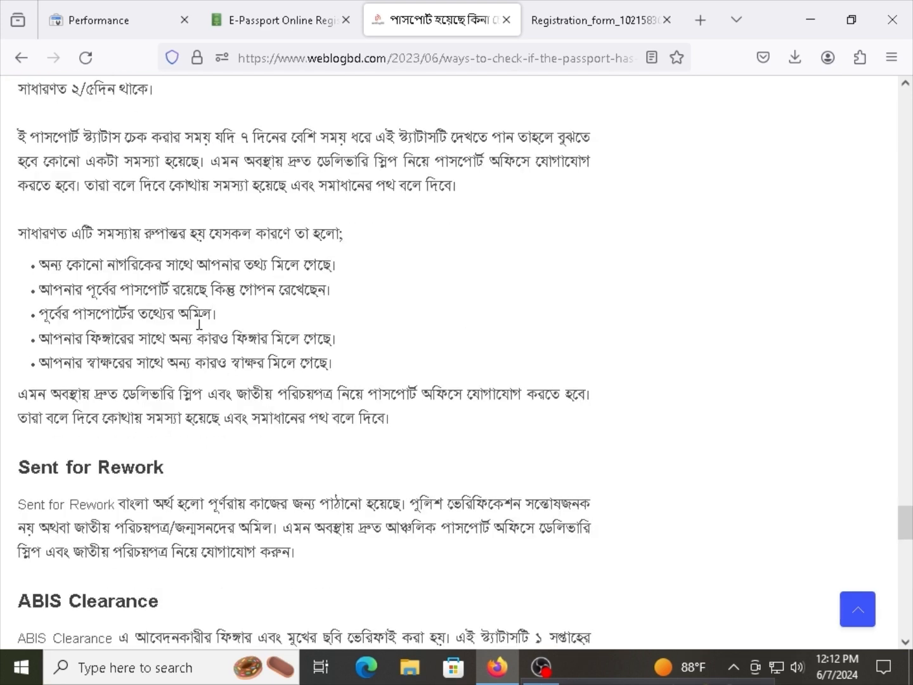
scroll(128, 465, "down", 4)
scroll(129, 442, "down", 4)
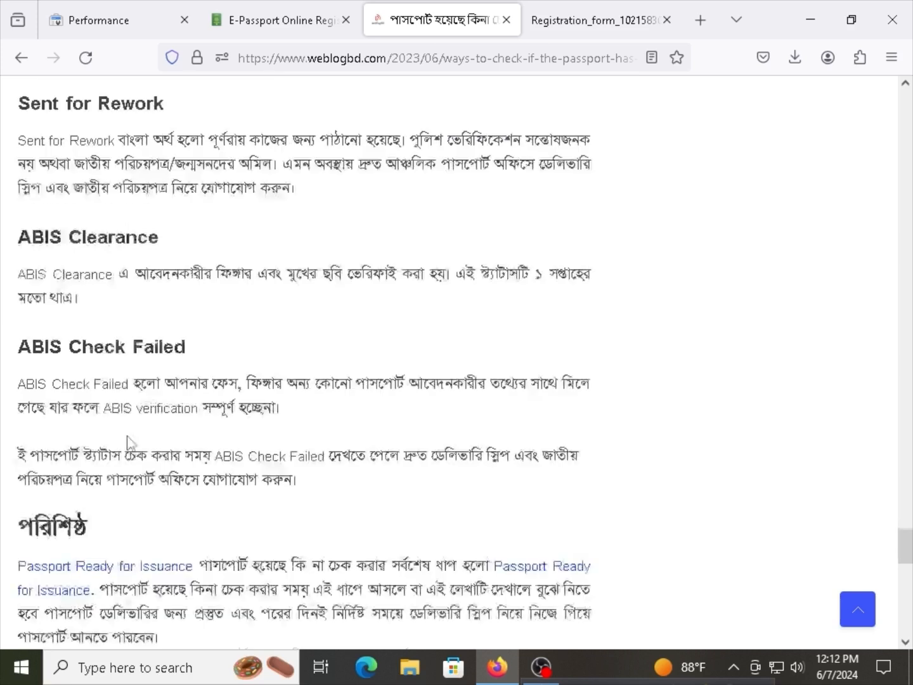
left_click_drag(95, 254, 158, 255)
Scroll back up the article toward the earlier status sections.
scroll(182, 353, "up", 1)
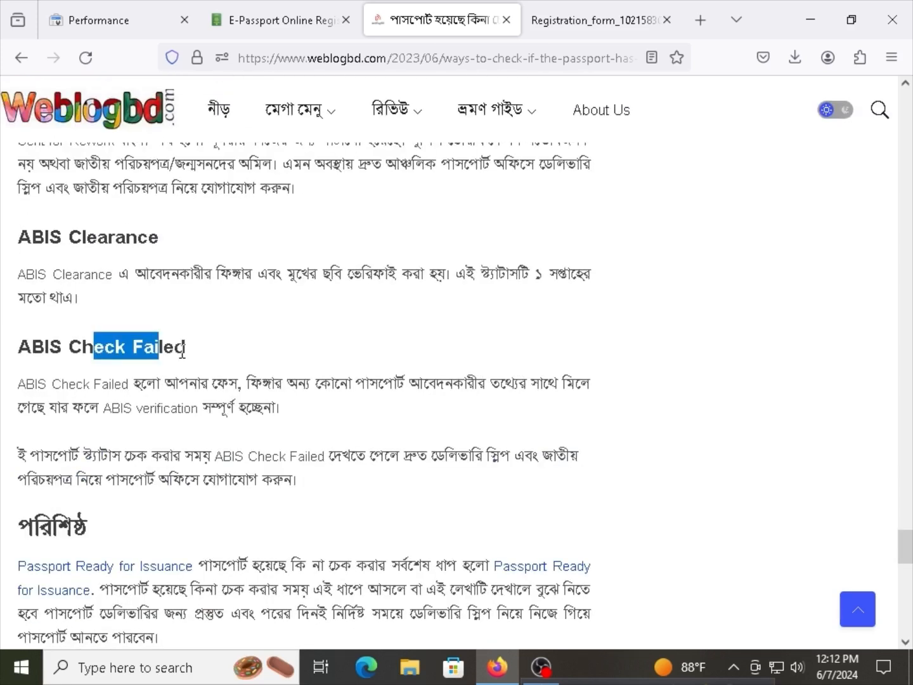
scroll(182, 354, "up", 15)
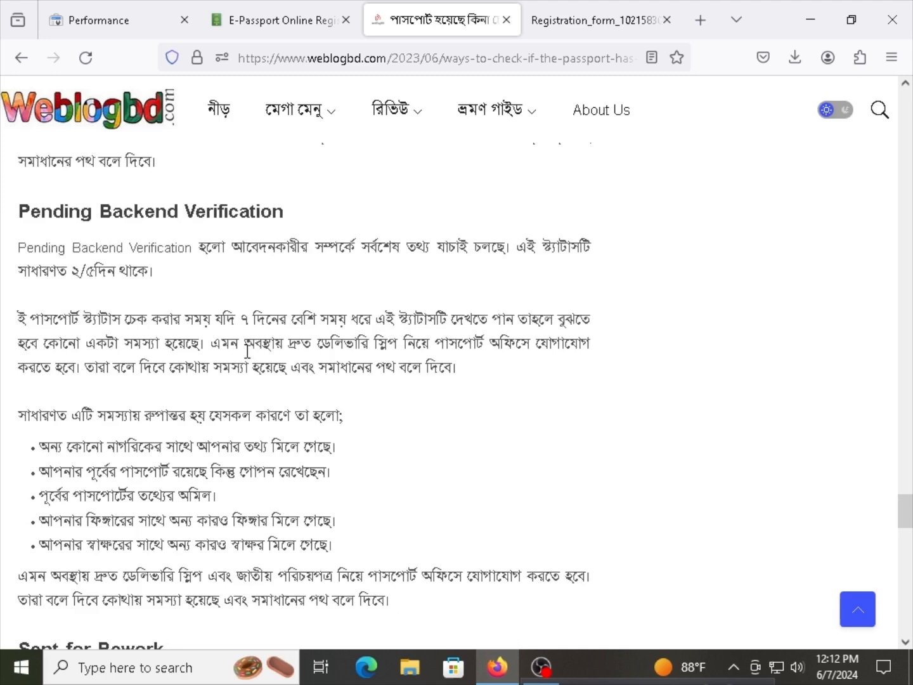
scroll(248, 357, "up", 5)
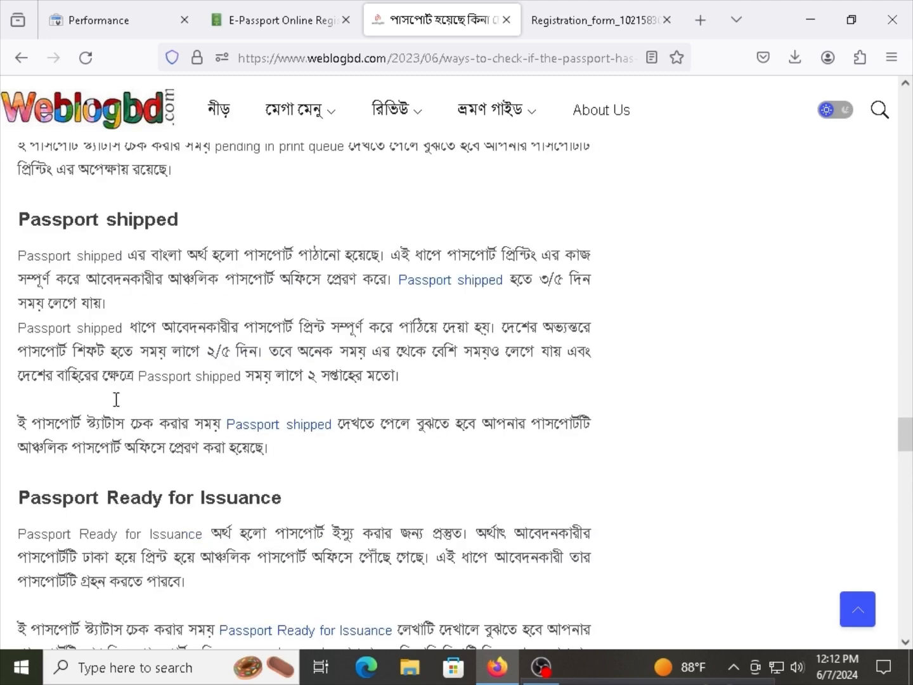
left_click_drag(149, 215, 57, 223)
scroll(102, 278, "up", 10)
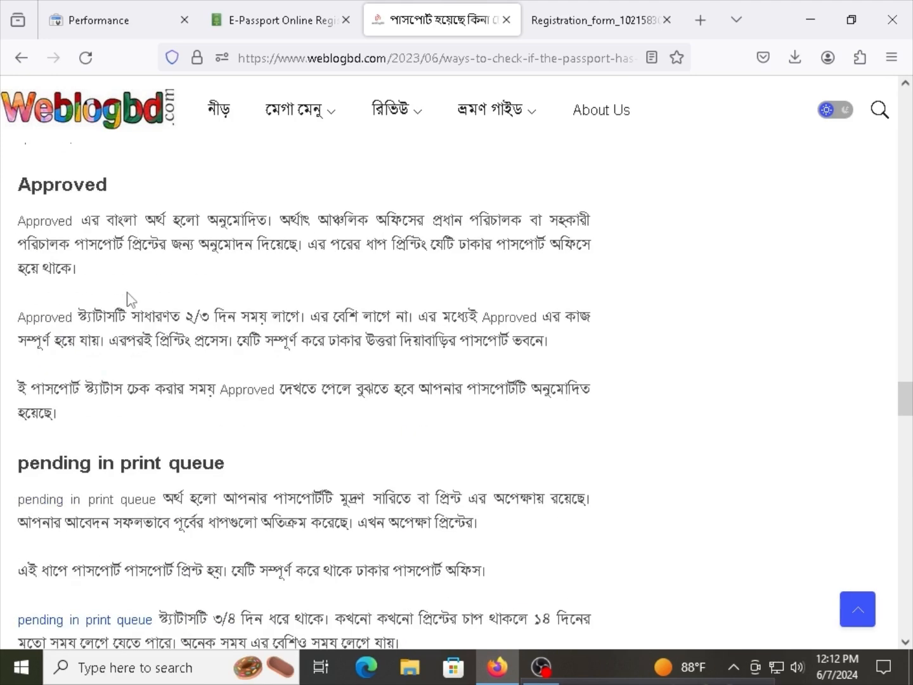
scroll(130, 298, "up", 15)
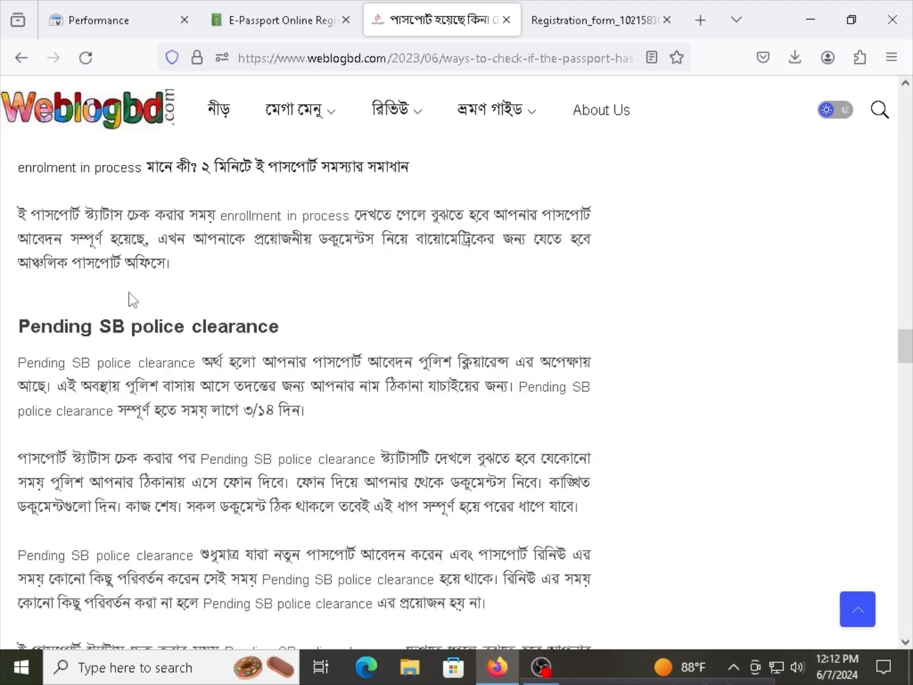
scroll(135, 293, "down", 4)
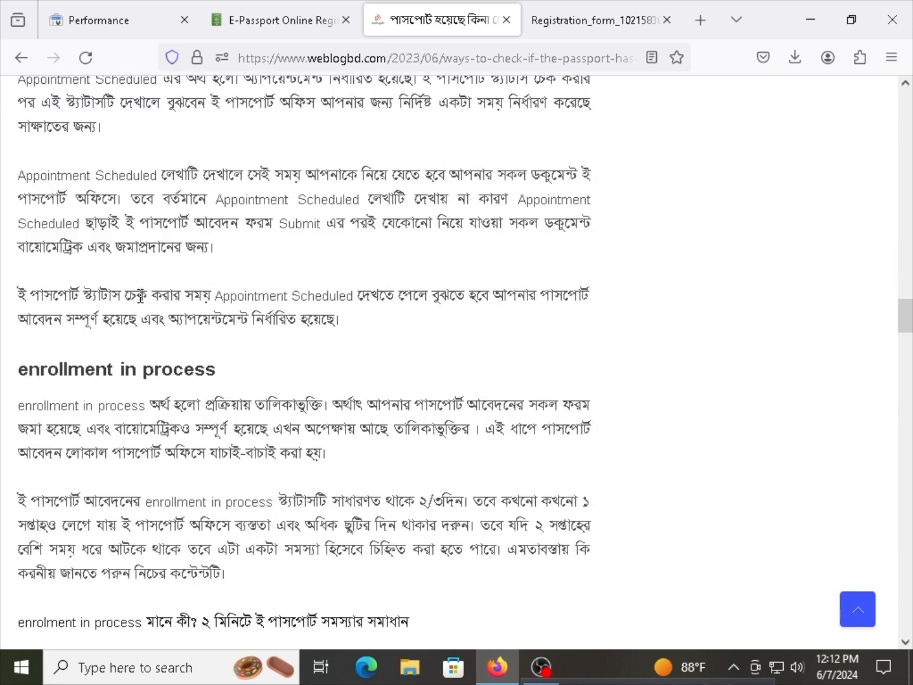
scroll(169, 210, "up", 3)
Reread the Appointment Scheduled and enrollment in process headings.
left_click_drag(190, 226, 106, 212)
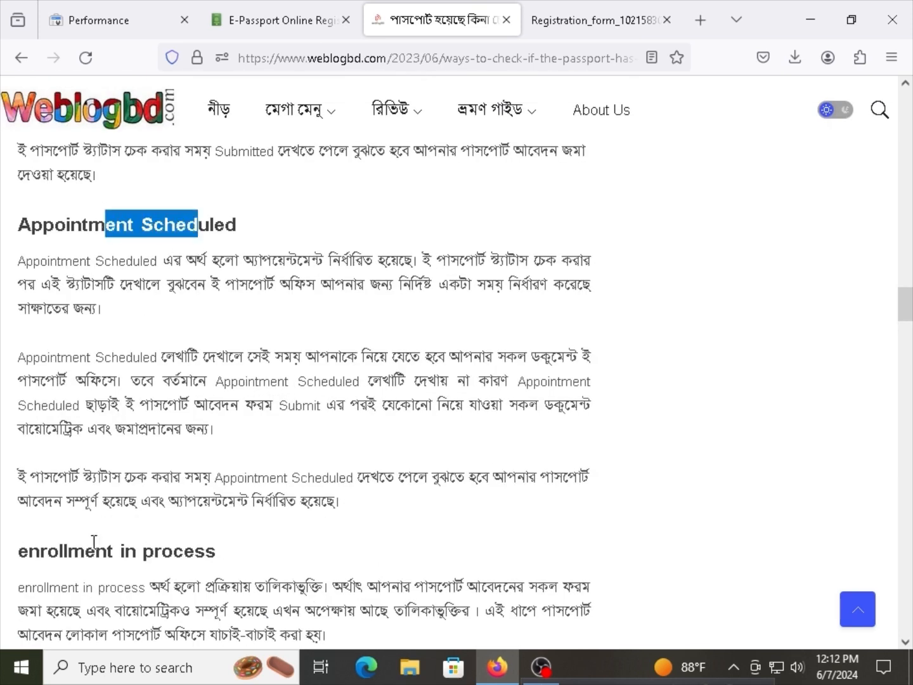
left_click_drag(60, 551, 173, 547)
scroll(171, 507, "down", 3)
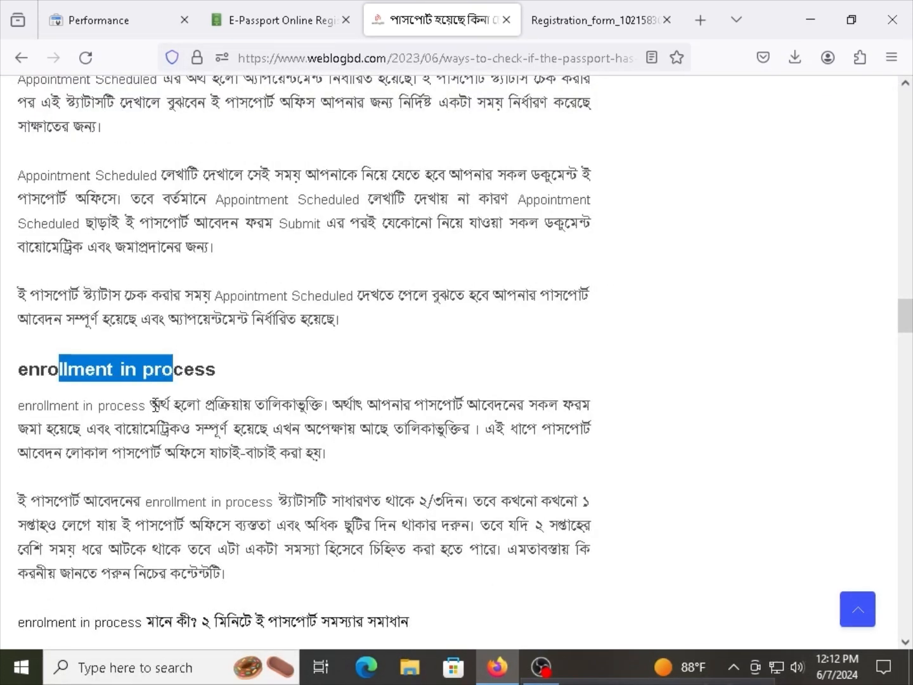
double_click(180, 379)
triple_click(180, 379)
right_click(172, 380)
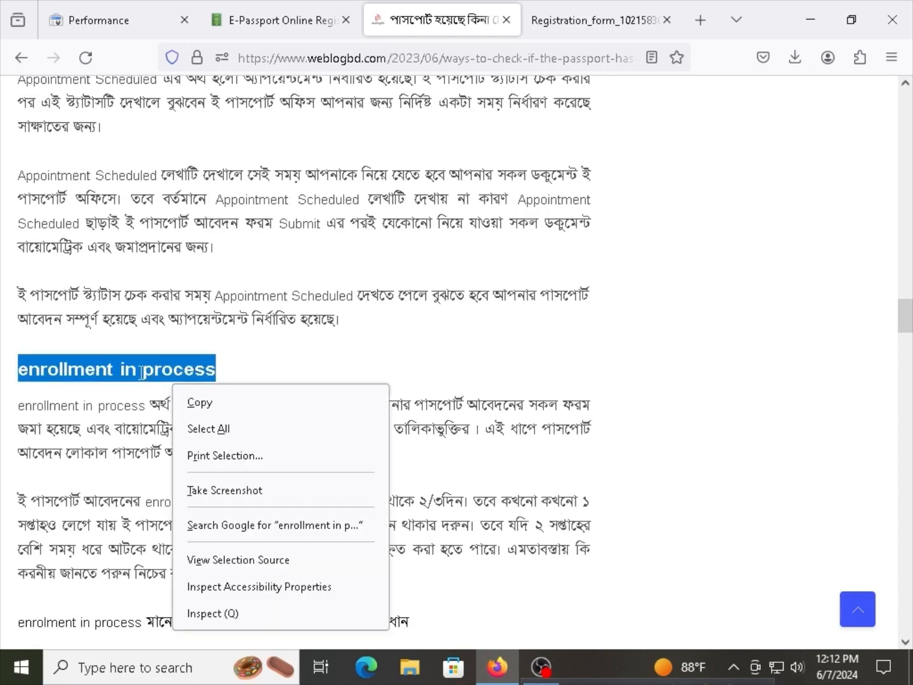
left_click(141, 373)
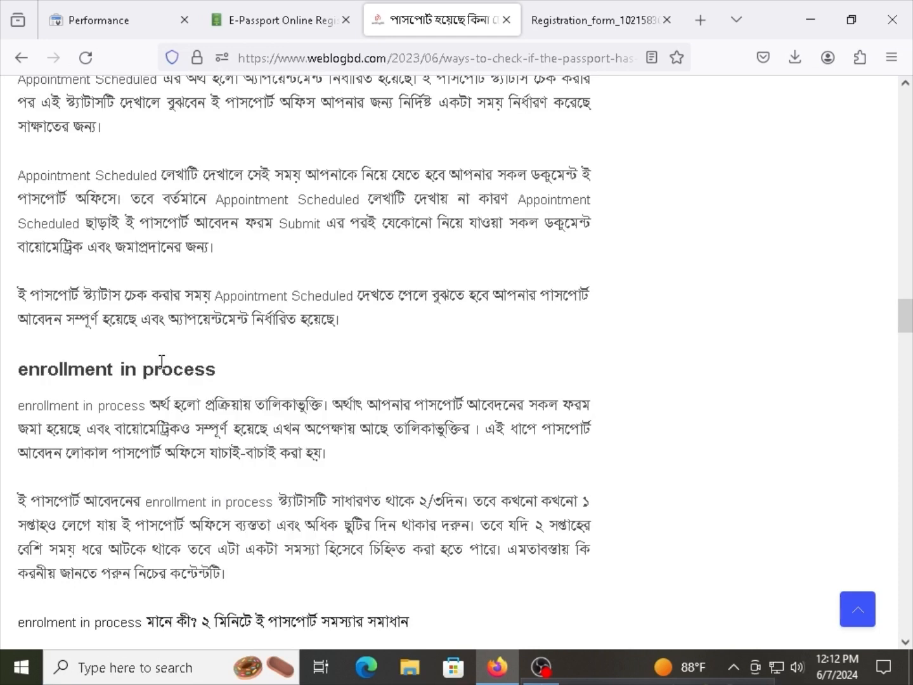
triple_click(160, 362)
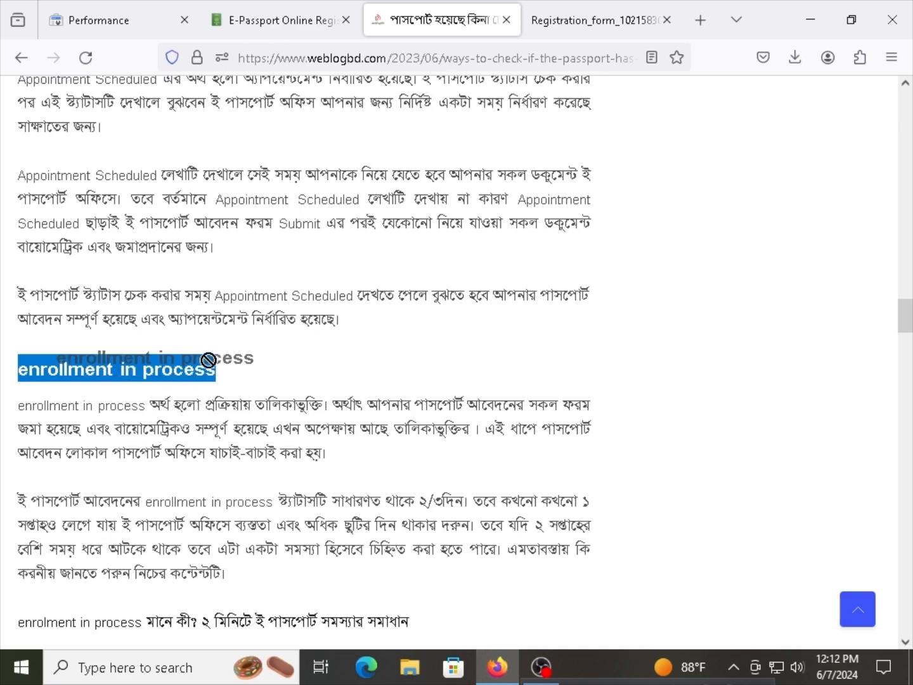
left_click(129, 368)
triple_click(128, 369)
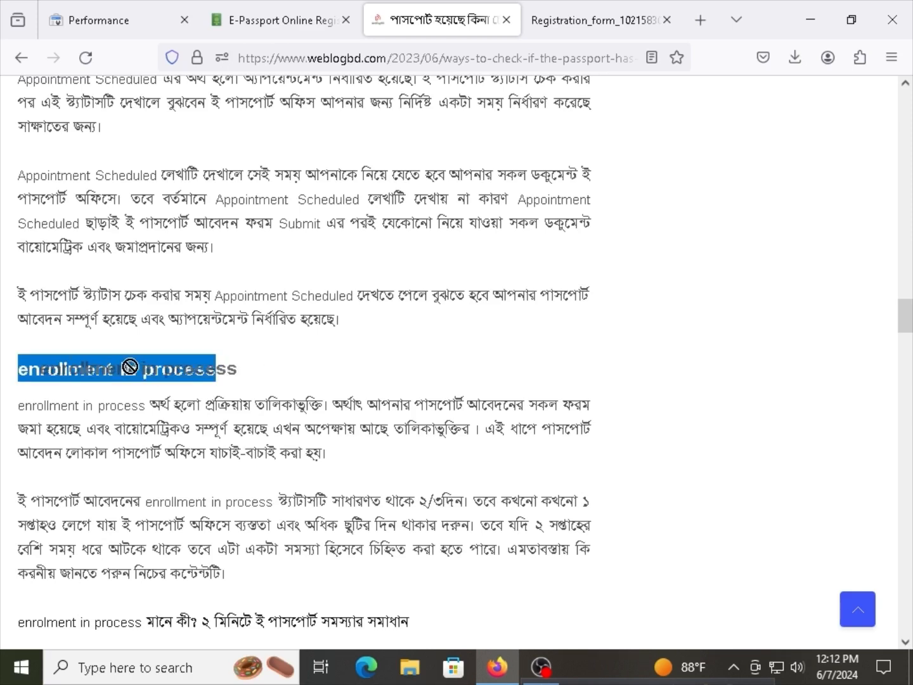
Return to the e-Passport applications list, where the application still shows Submitted.
scroll(128, 369, "down", 3)
left_click(141, 367)
scroll(209, 355, "up", 7)
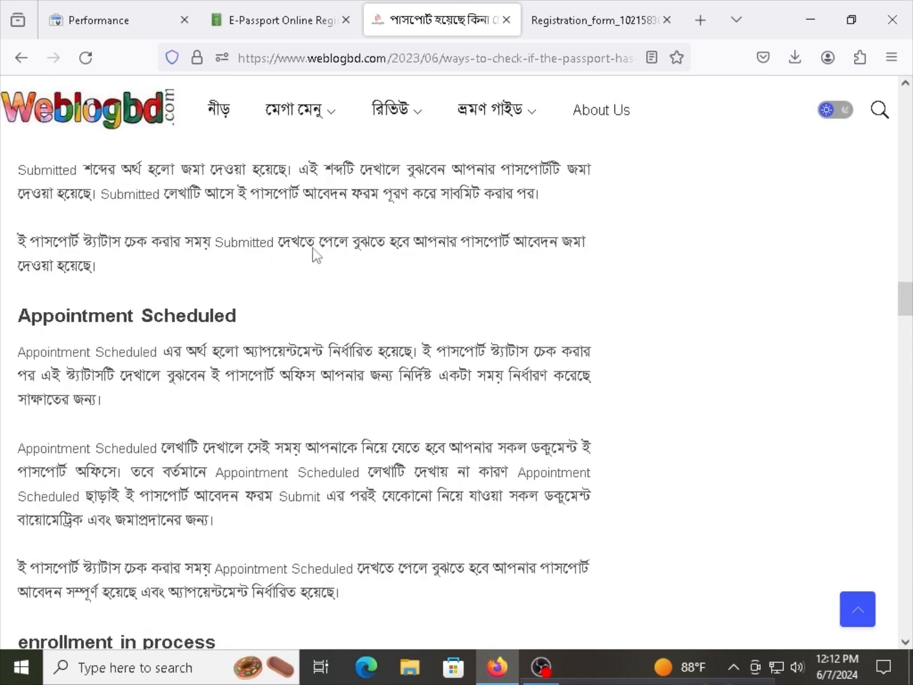
left_click(336, 14)
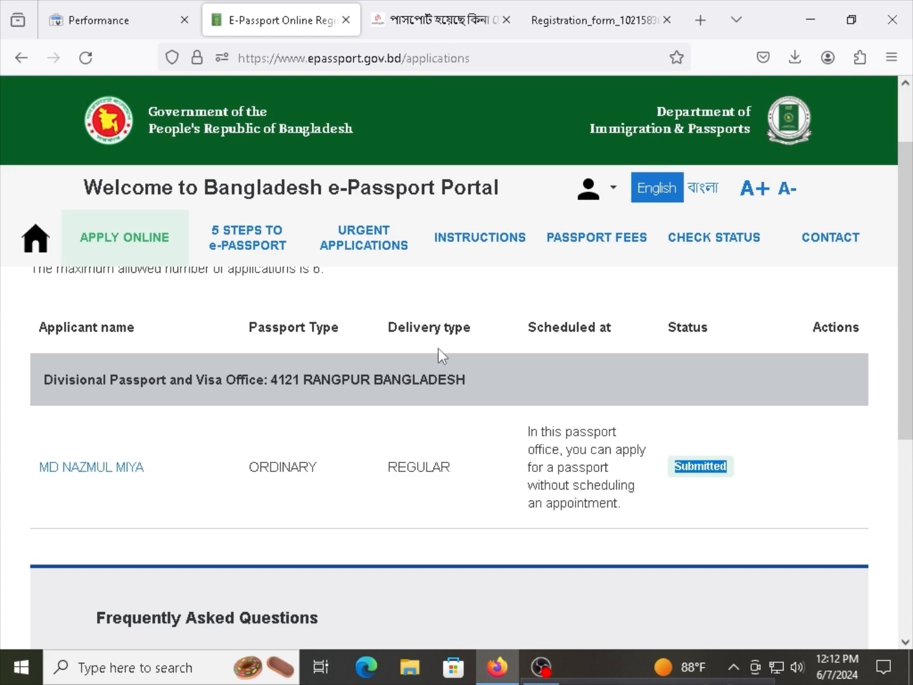
left_click(458, 438)
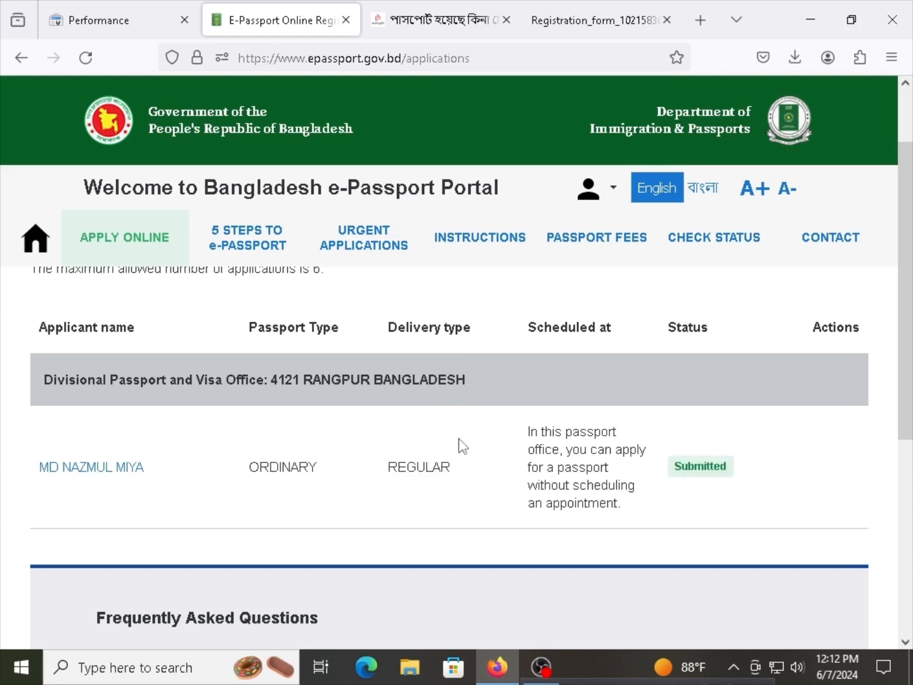